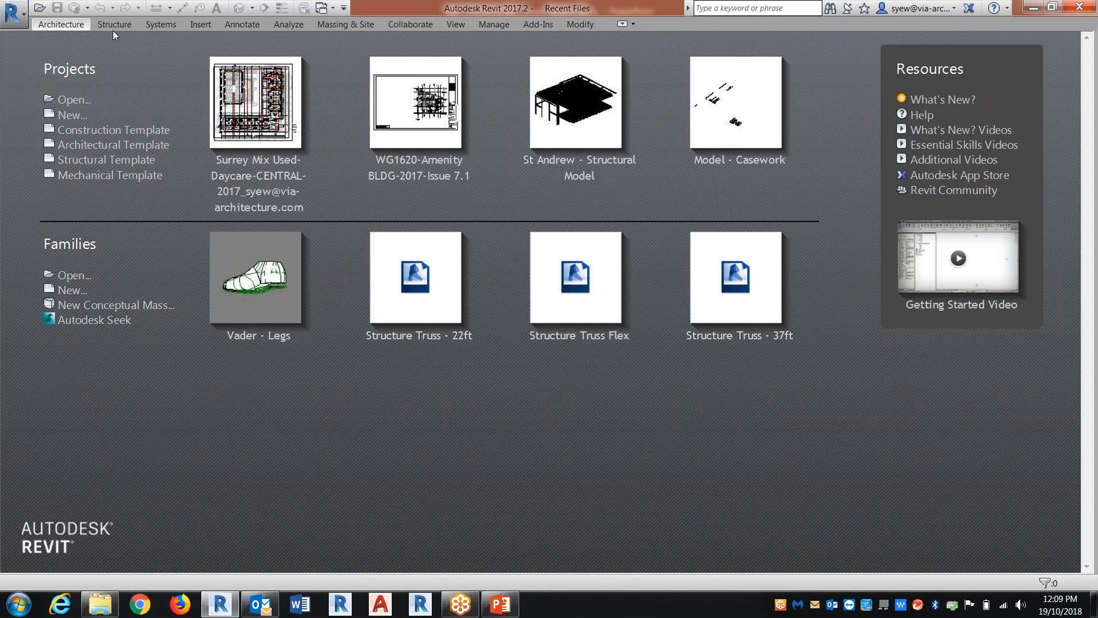
# Start opening an existing project and browse to the Shortcut folder on the desktop
pyautogui.click(11, 12)
pyautogui.moveTo(39, 79)
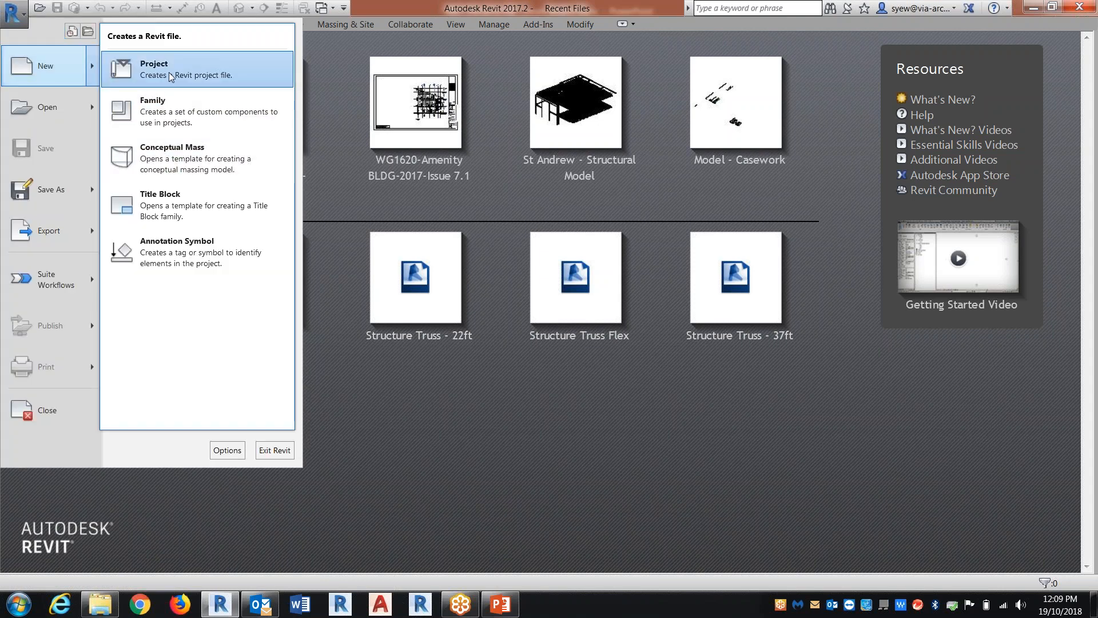
pyautogui.click(68, 115)
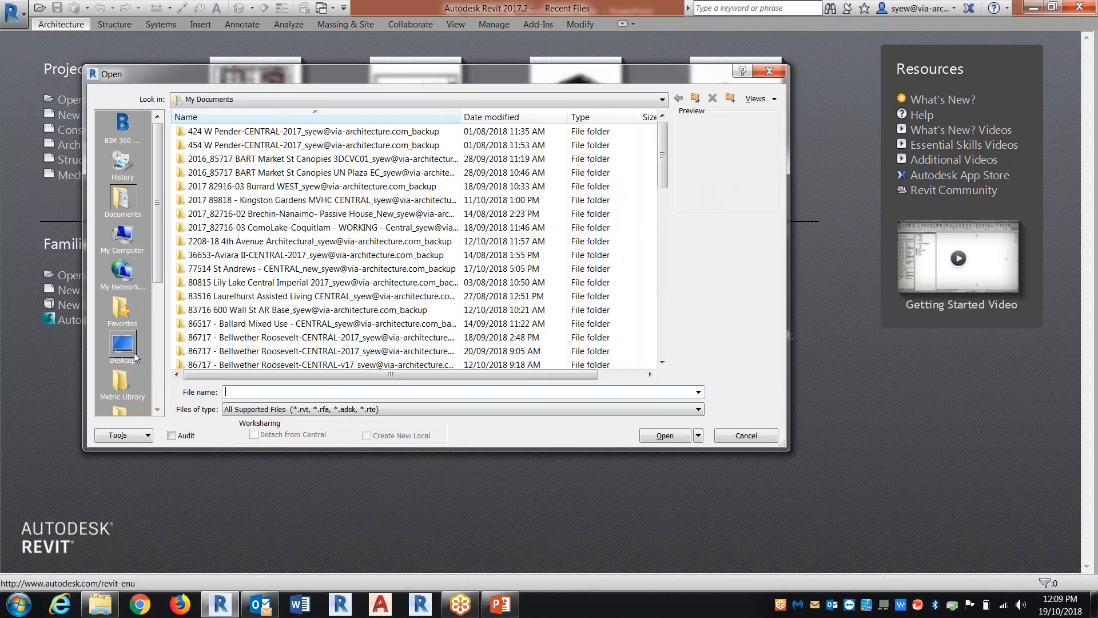
pyautogui.click(122, 344)
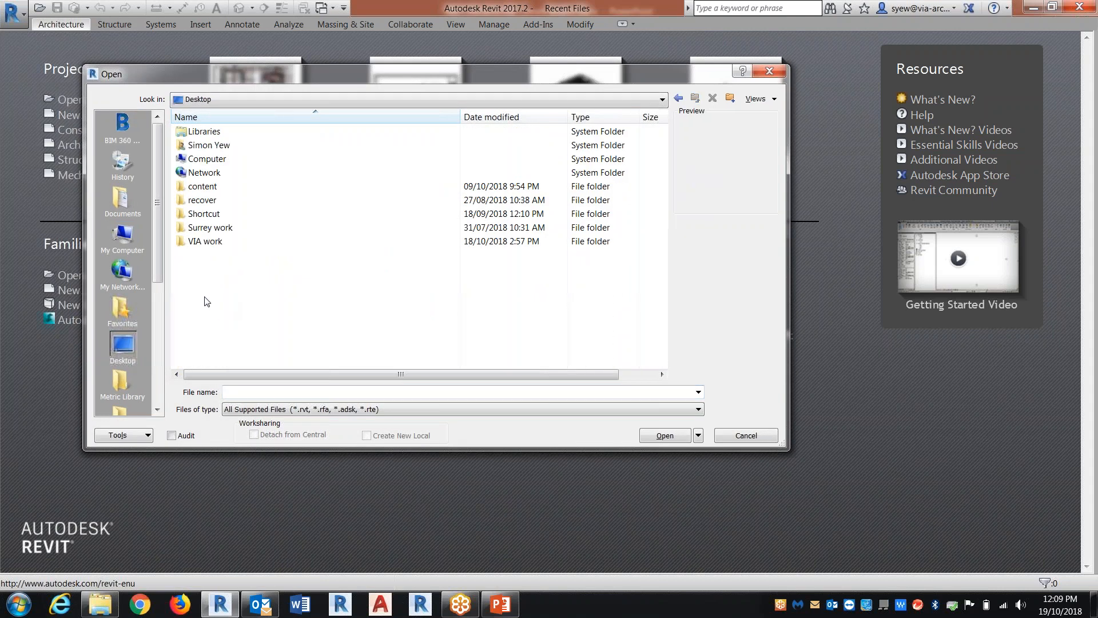
pyautogui.doubleClick(214, 215)
pyautogui.scroll(-1, 262, 295)
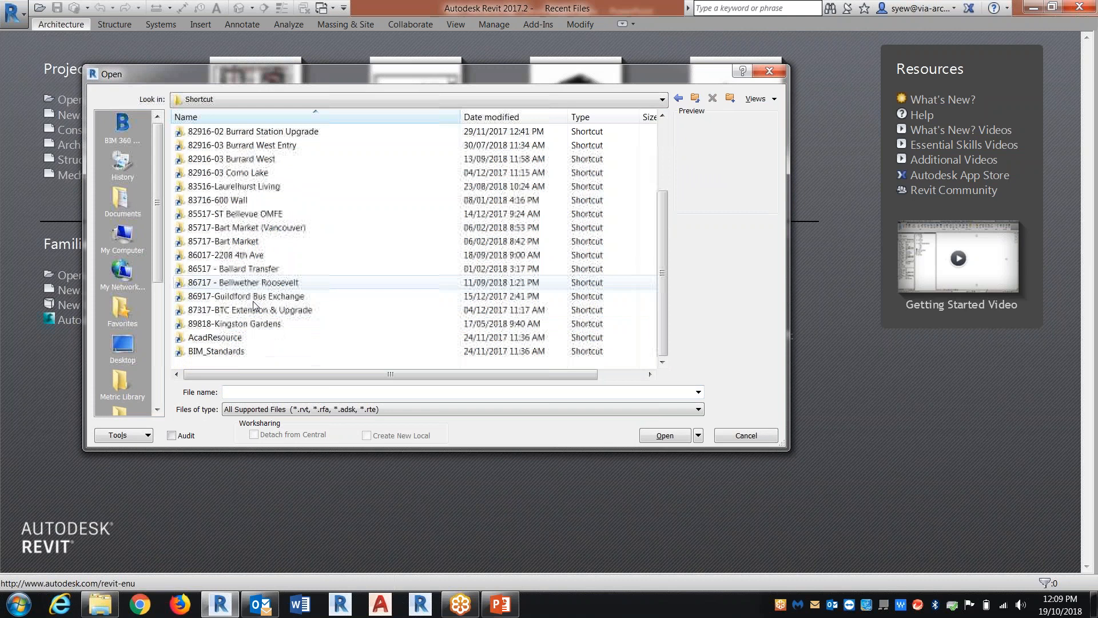
# Open 86717 - Bellwether Roosevelt-CENTRAL-v17.rvt from the Bellwether Roosevelt 6.1 BIM folder as a new local copy
pyautogui.doubleClick(260, 282)
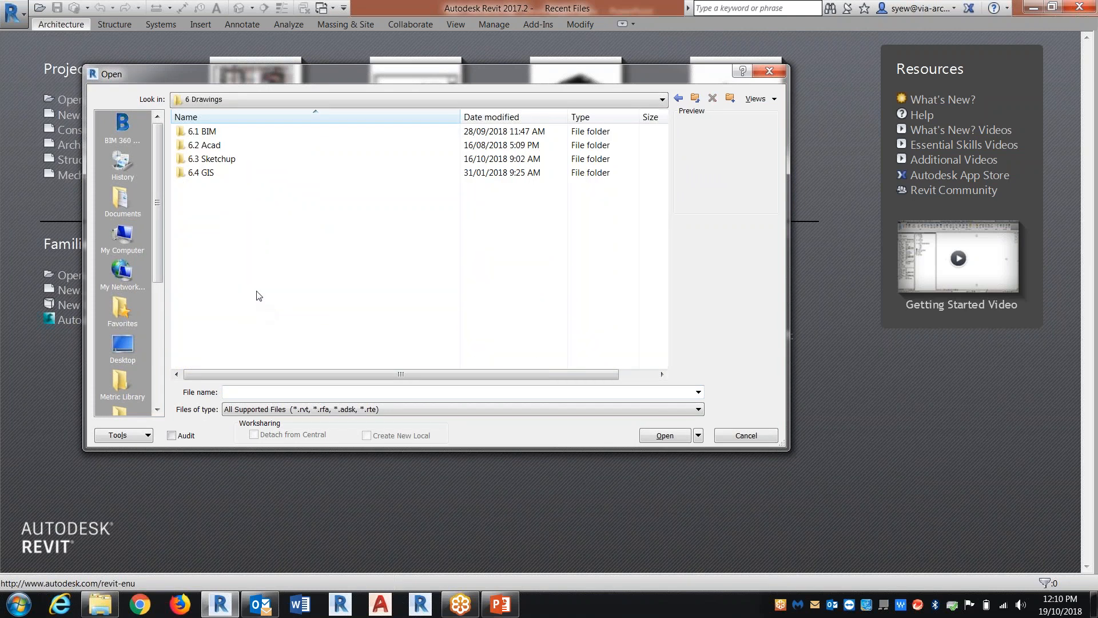
pyautogui.doubleClick(204, 132)
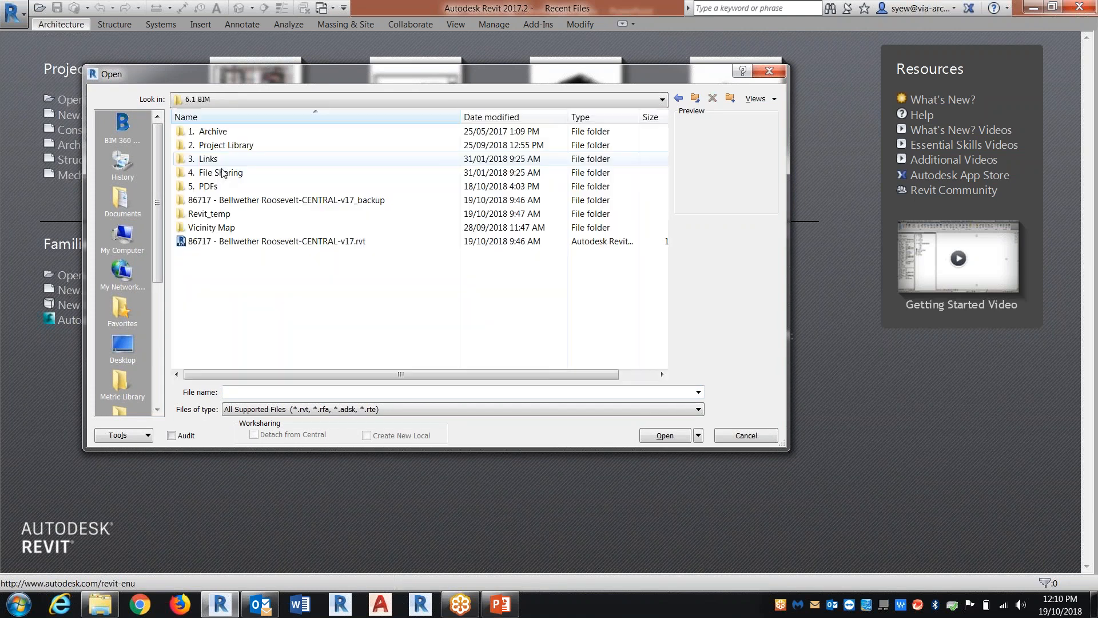
pyautogui.click(257, 240)
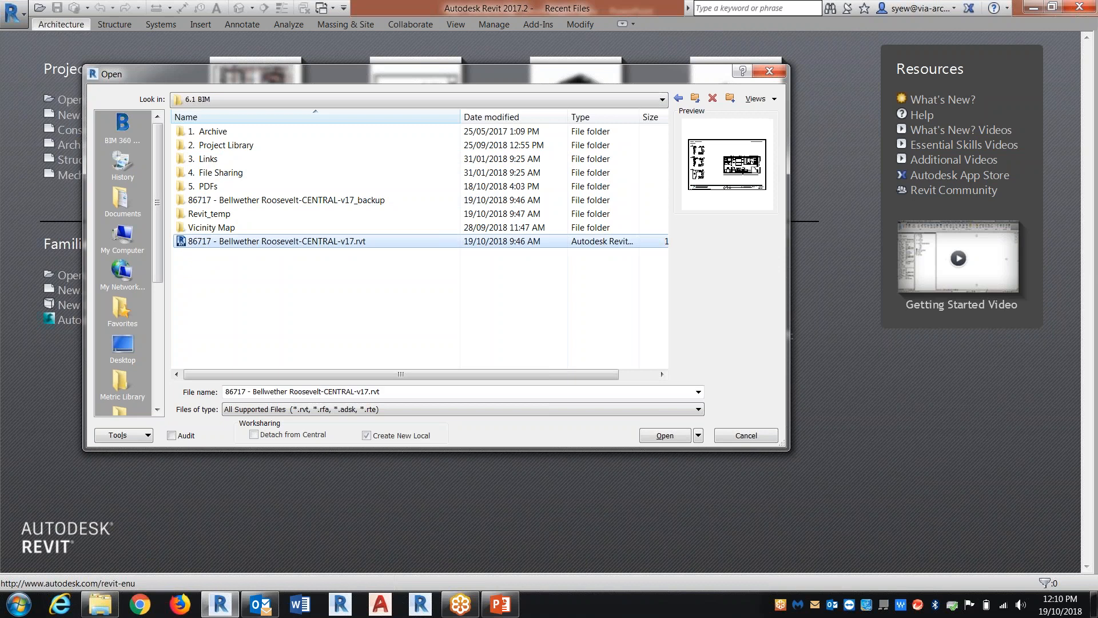
pyautogui.click(665, 435)
pyautogui.click(535, 307)
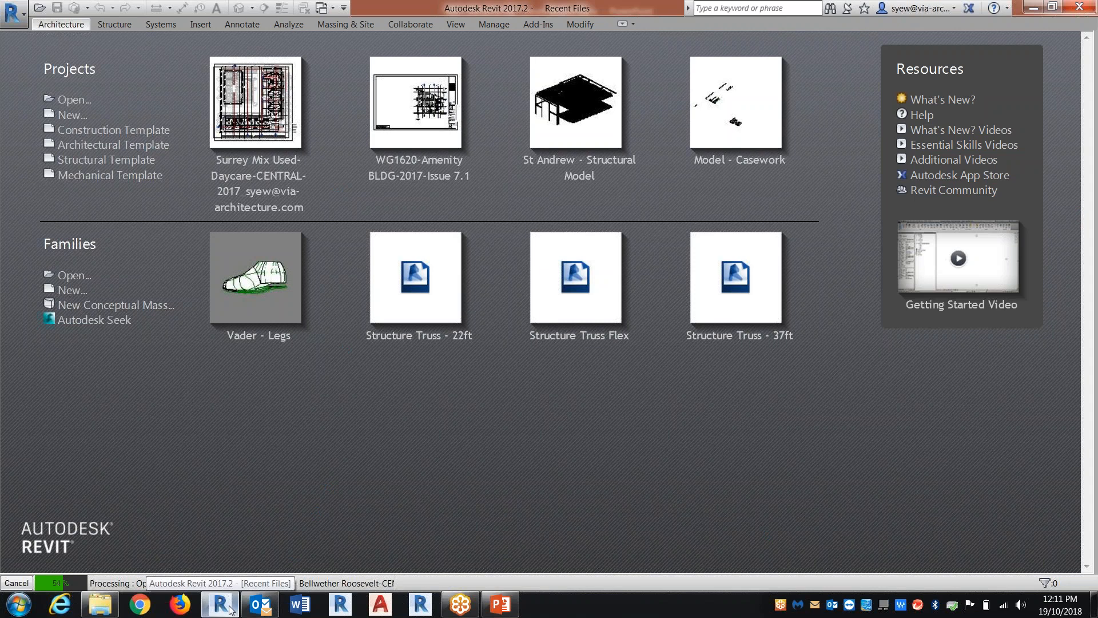
# Launch a second Revit 2017 session and open Surrey Mix Used-Daycare-CENTRAL-2017.rvt from the surrey mix used folder as a new local copy
pyautogui.rightClick(230, 608)
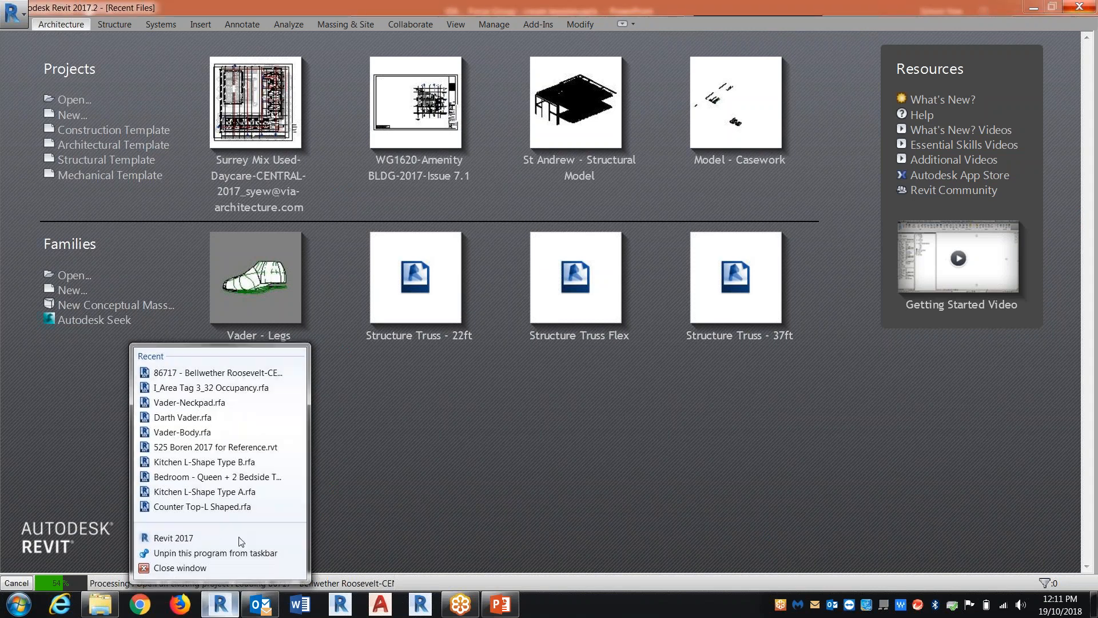
pyautogui.click(200, 537)
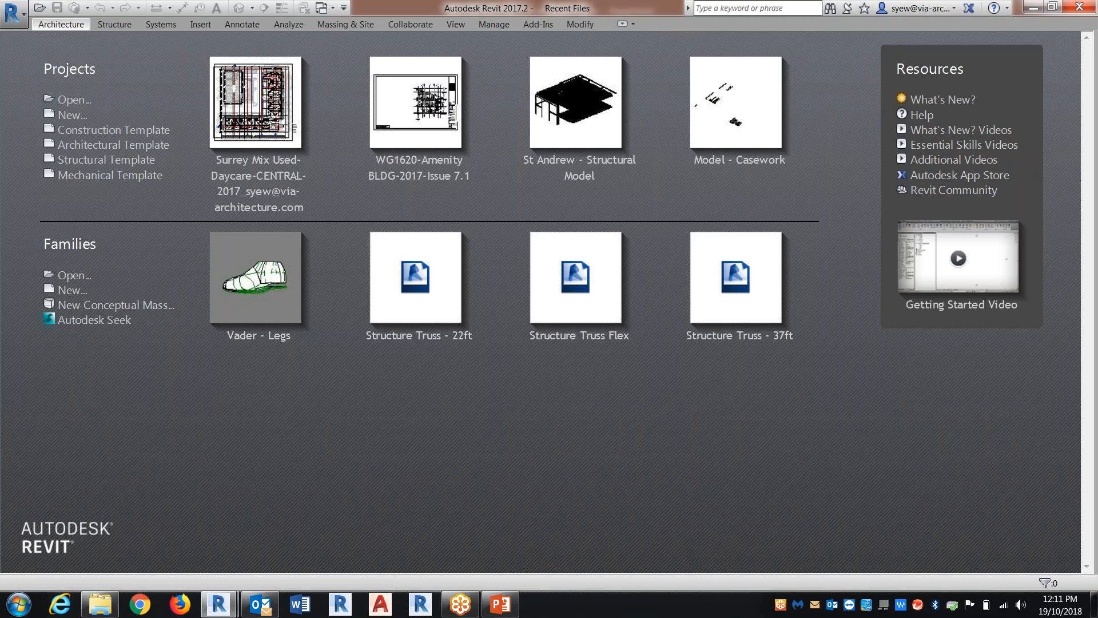
pyautogui.hotkey('ctrl', 'o')
pyautogui.click(121, 320)
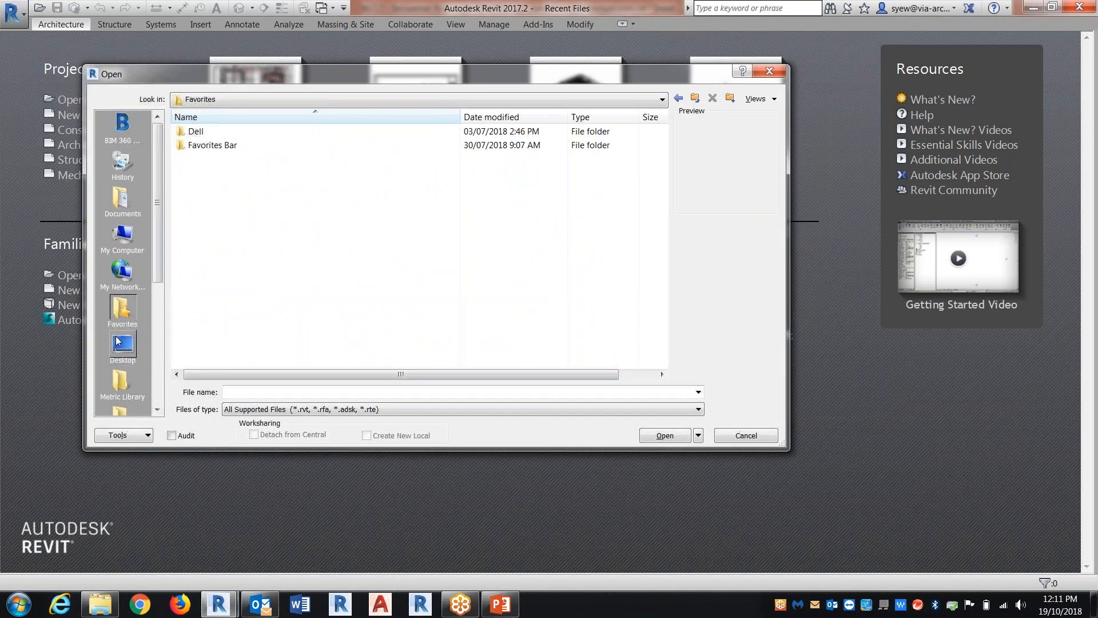
pyautogui.click(115, 340)
pyautogui.doubleClick(194, 227)
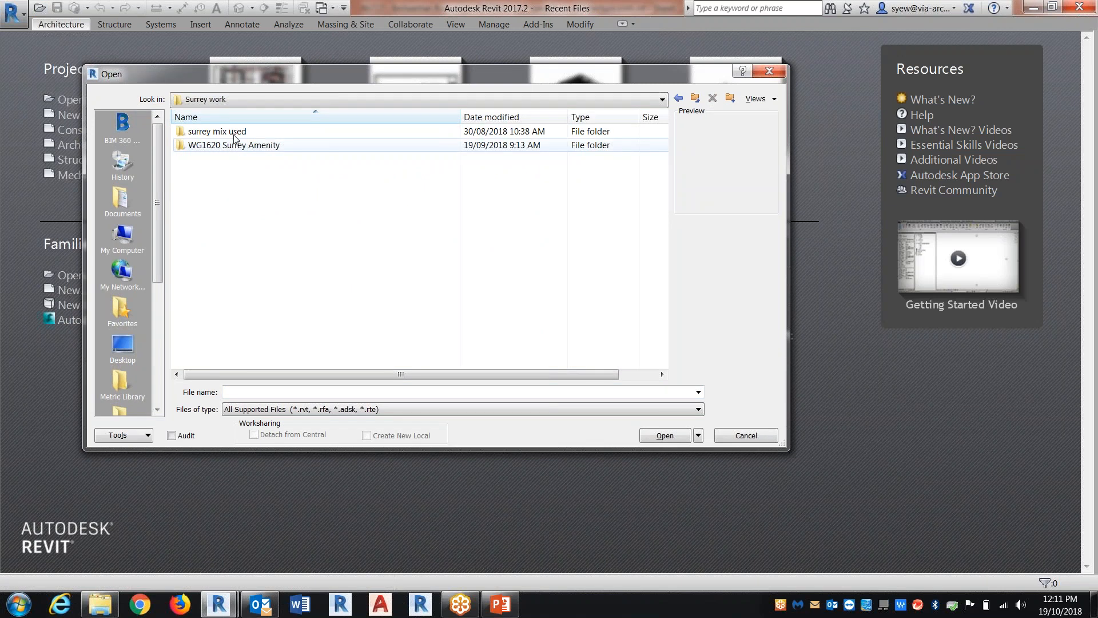
pyautogui.doubleClick(234, 138)
pyautogui.click(274, 296)
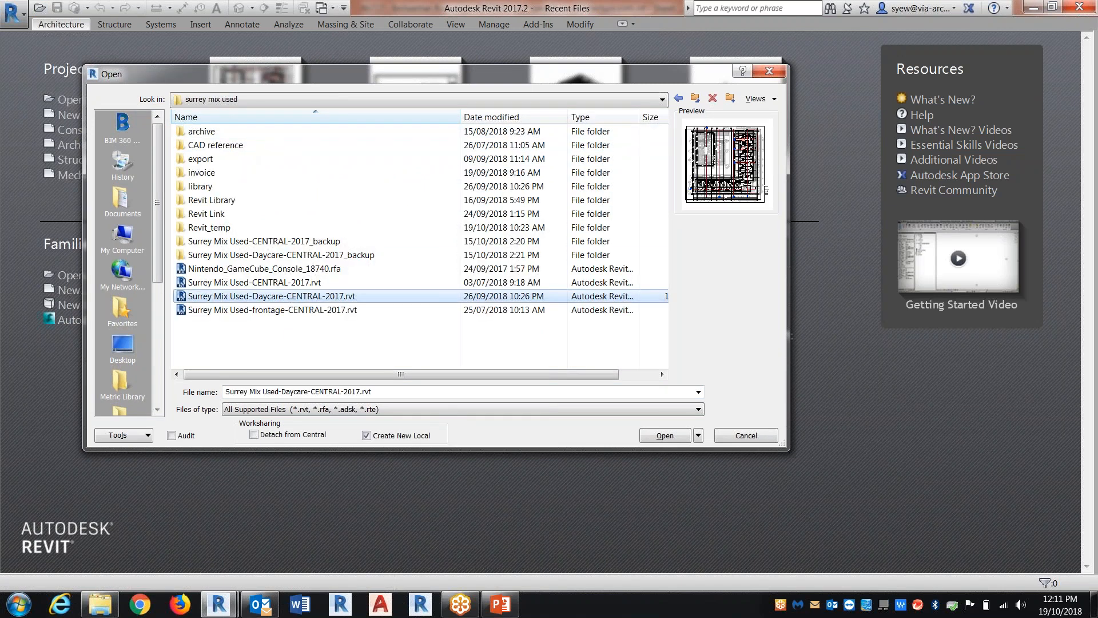
pyautogui.click(665, 435)
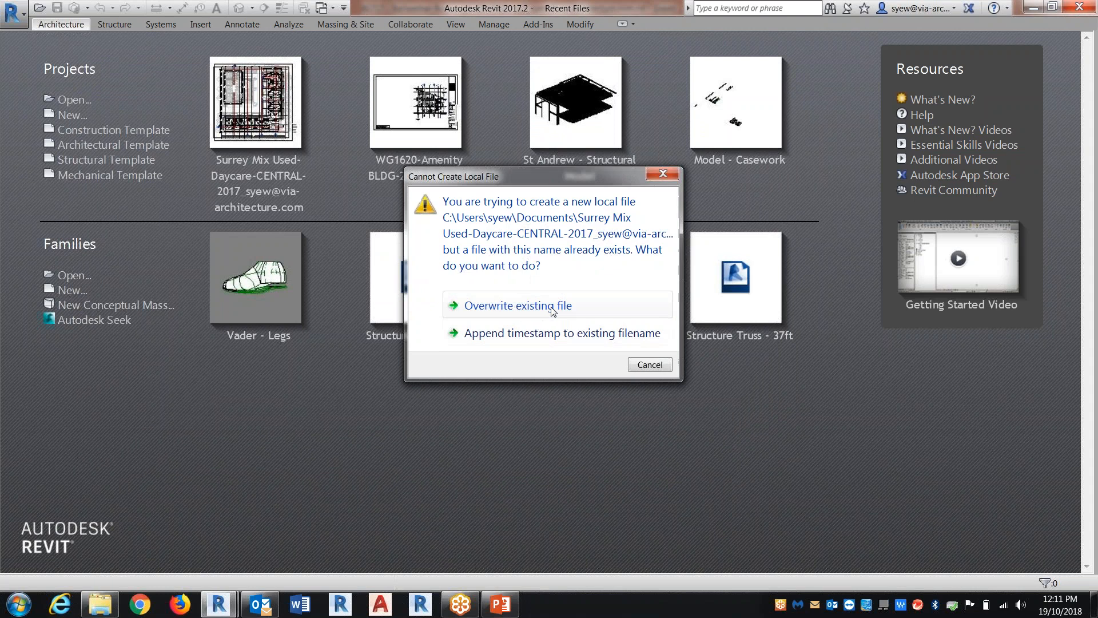
pyautogui.click(504, 306)
# Switch to the Bellwether Roosevelt session and open the DD-Overall - Level 1 gross building area plan
pyautogui.moveTo(212, 607)
pyautogui.click(187, 533)
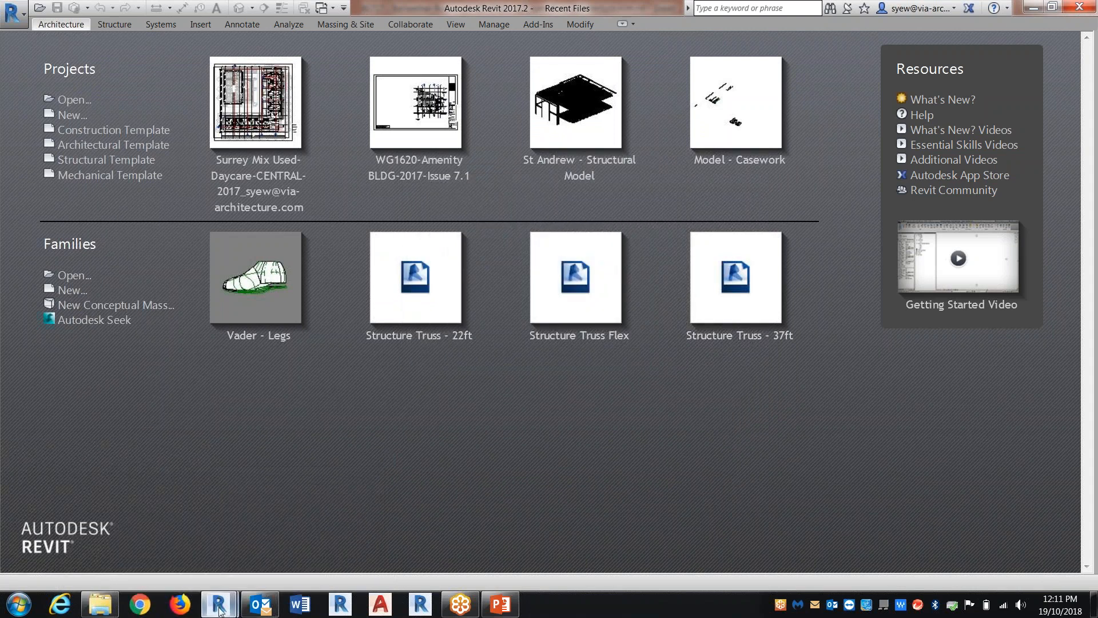
pyautogui.click(165, 544)
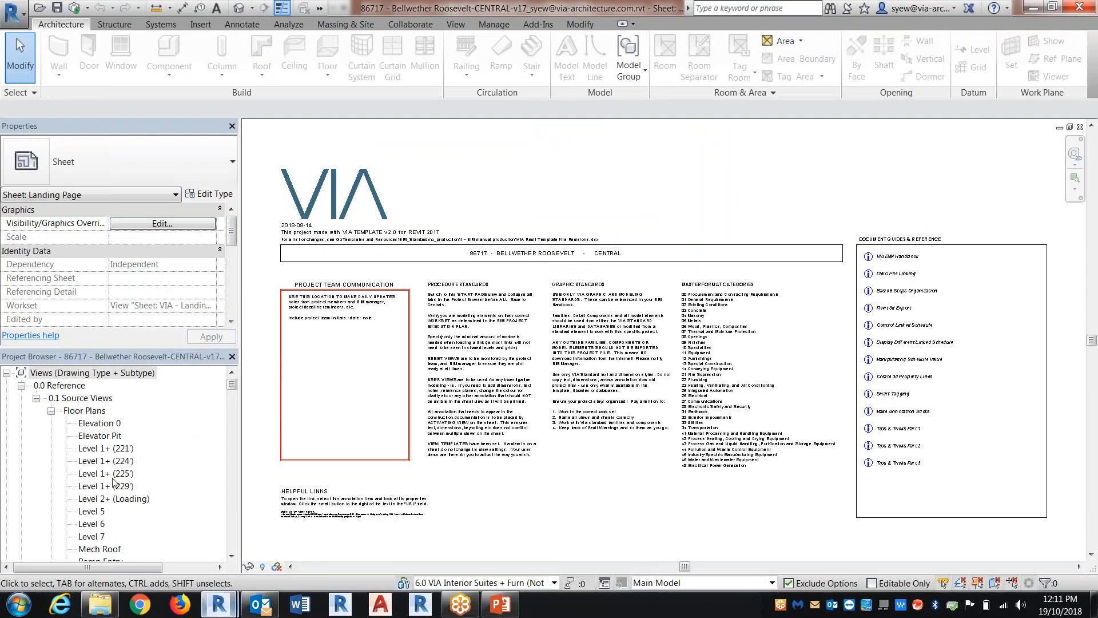
pyautogui.click(106, 473)
pyautogui.scroll(-5, 182, 500)
pyautogui.scroll(-12, 182, 500)
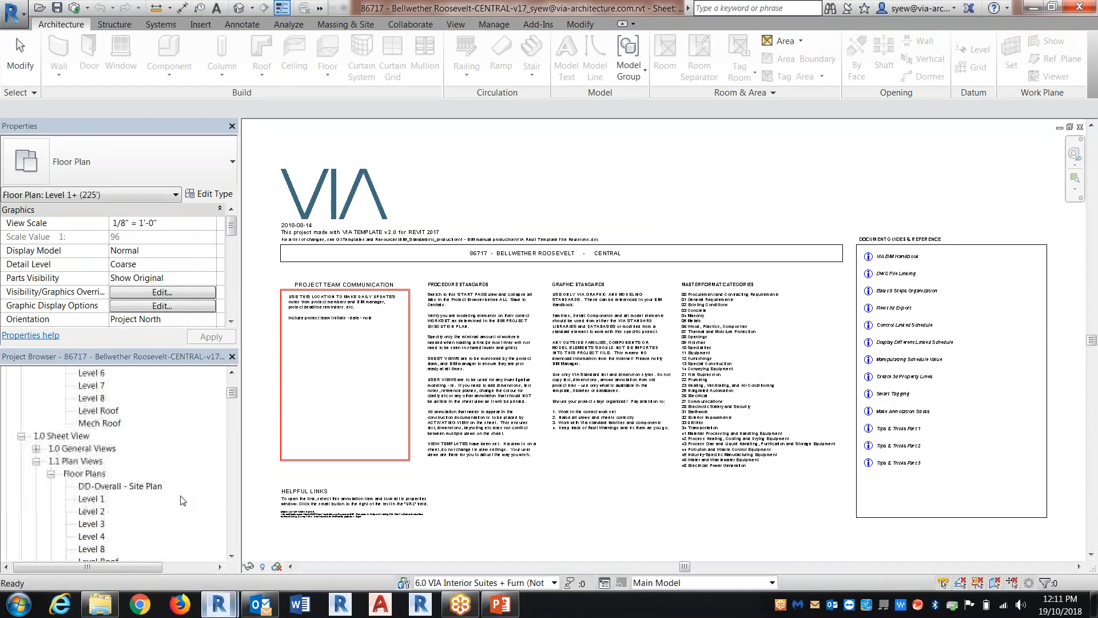
pyautogui.click(137, 449)
pyautogui.doubleClick(138, 450)
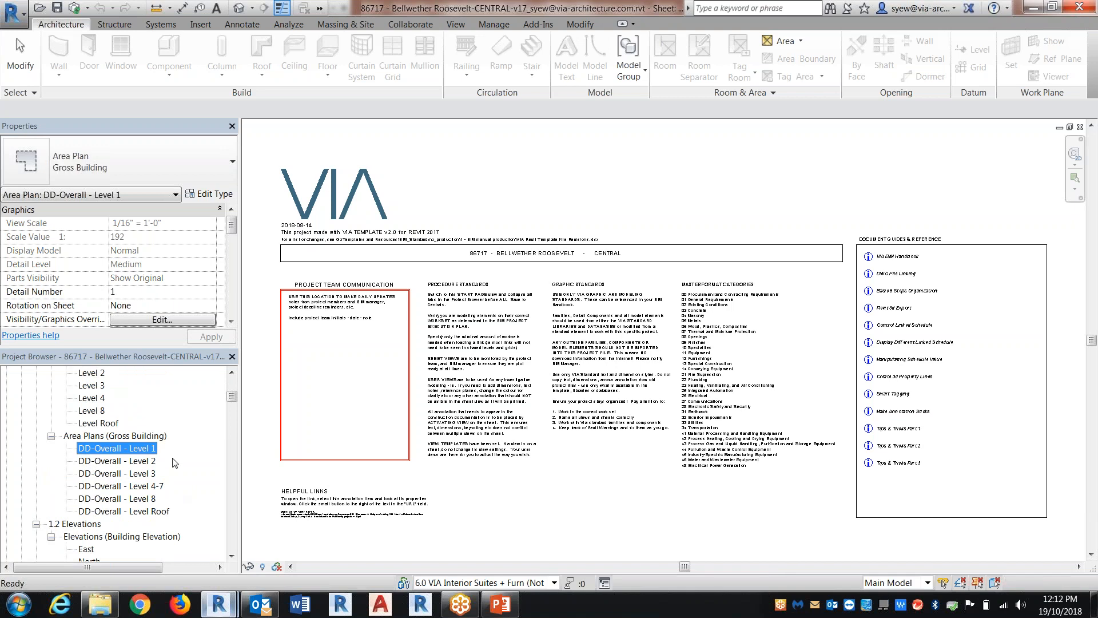
# Look at the visibility/graphic overrides of the DD-Overall - Level 1 area plan without changing them
pyautogui.scroll(-7, 120, 463)
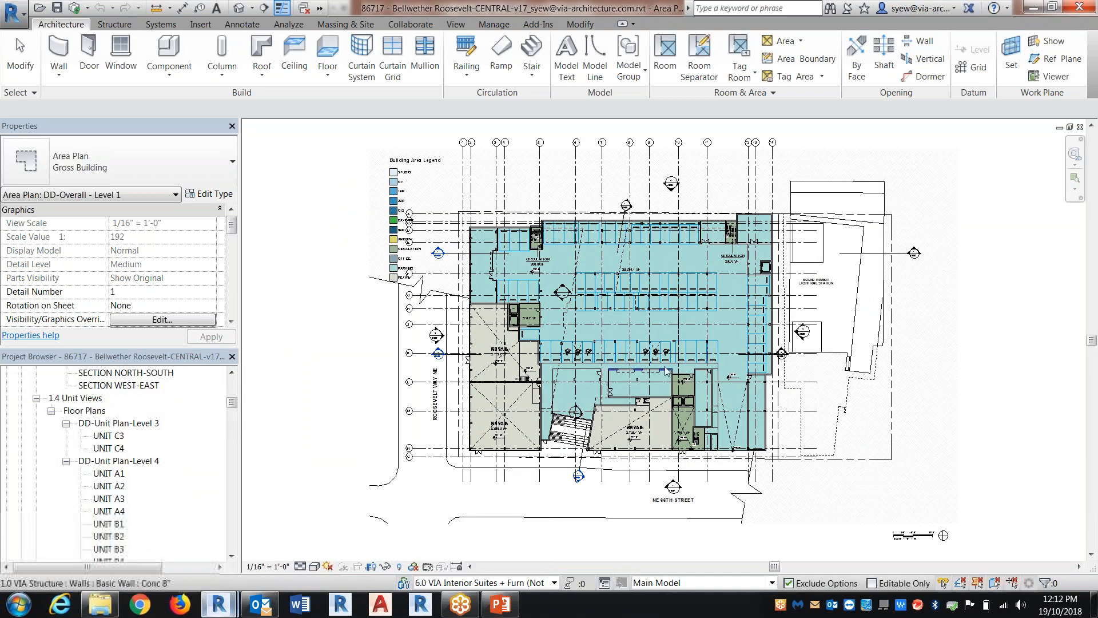
pyautogui.press('v')
pyautogui.press('g')
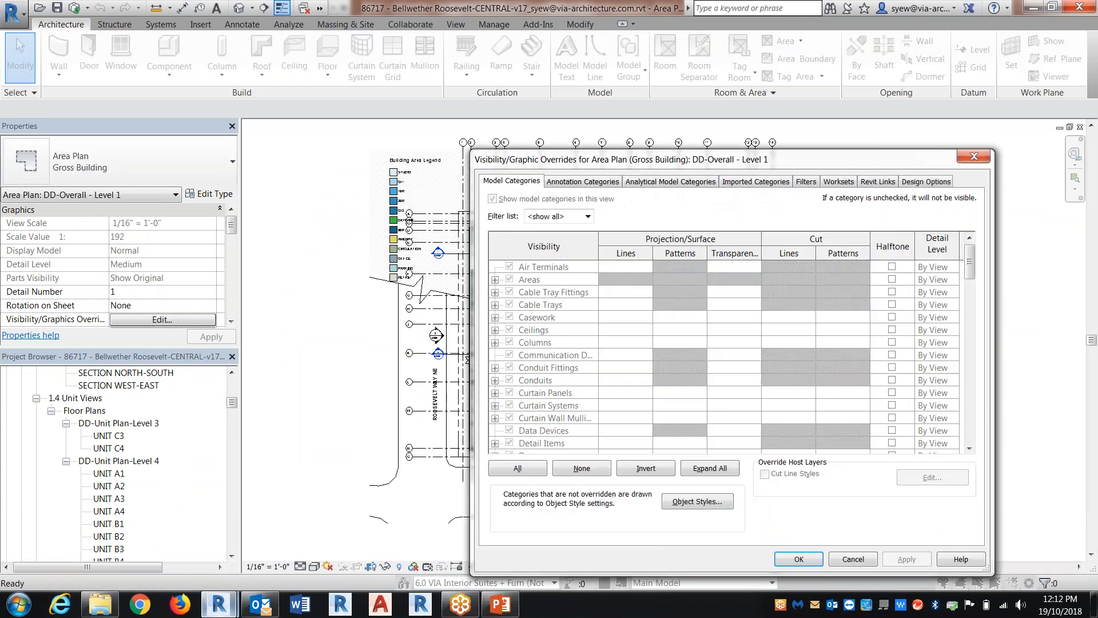
pyautogui.press('Escape')
# Open the Level 1 floor plan under the Plan Views of the 1.0 Sheet View group
pyautogui.click(120, 474)
pyautogui.scroll(7, 146, 466)
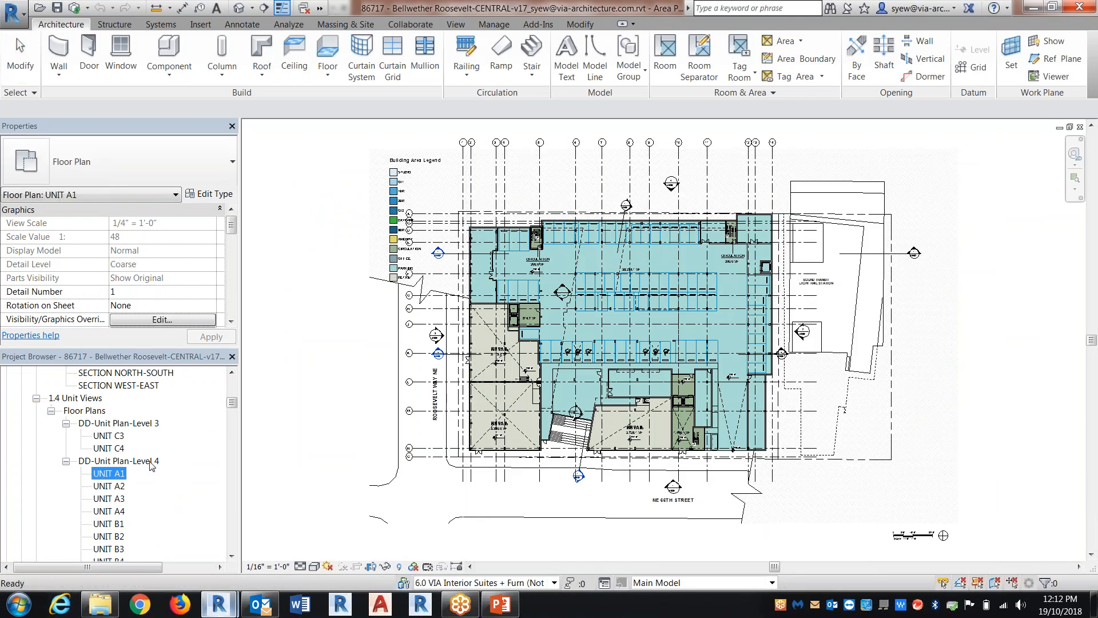
pyautogui.scroll(2, 147, 464)
pyautogui.doubleClick(92, 460)
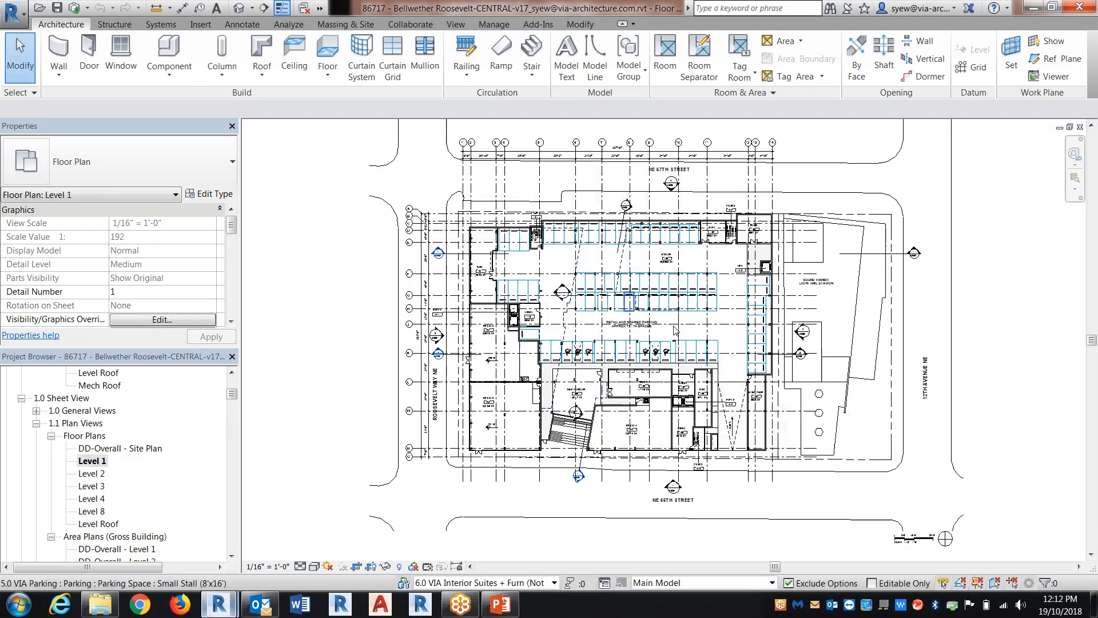
# Start a masking region with thin lines and pick the outer faces of the north and west walls around BOH 101
pyautogui.scroll(3, 563, 247)
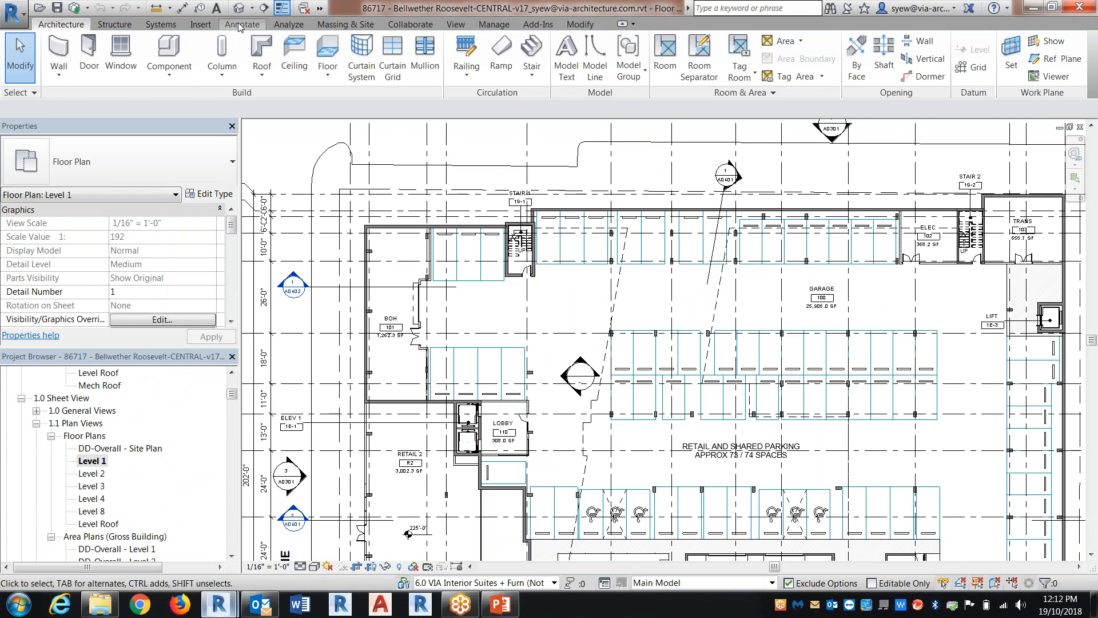
pyautogui.click(318, 61)
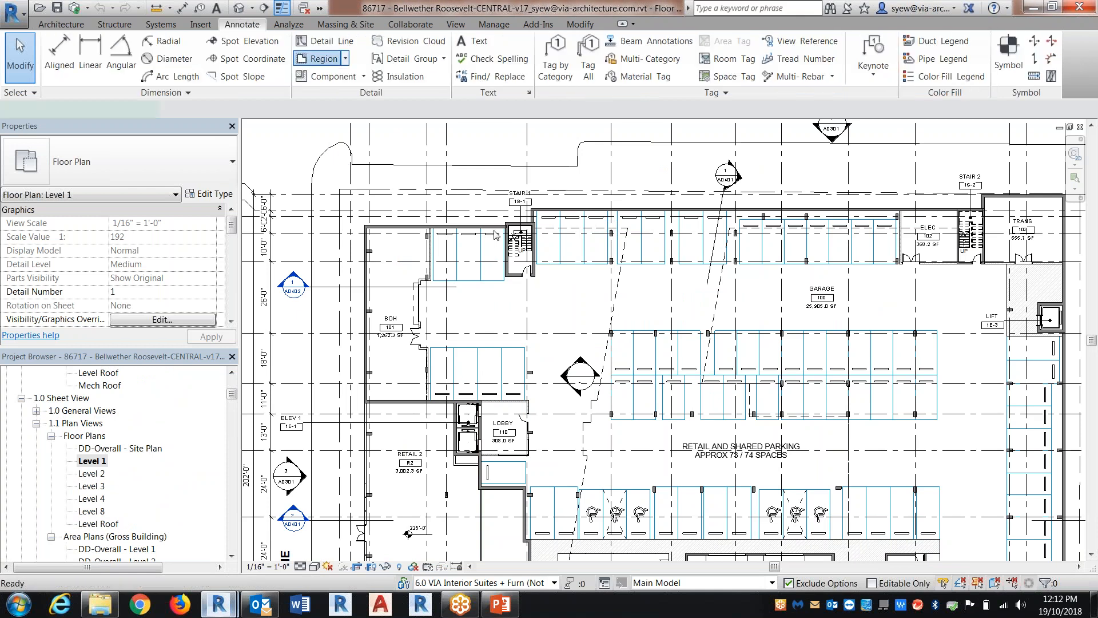
pyautogui.scroll(5, 435, 236)
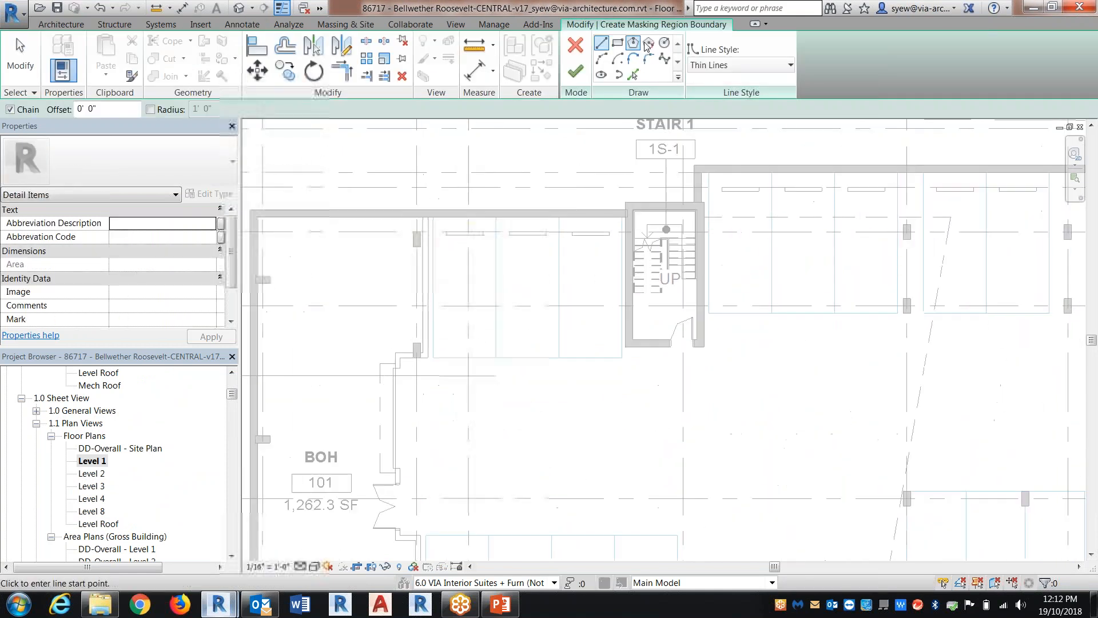
pyautogui.click(633, 73)
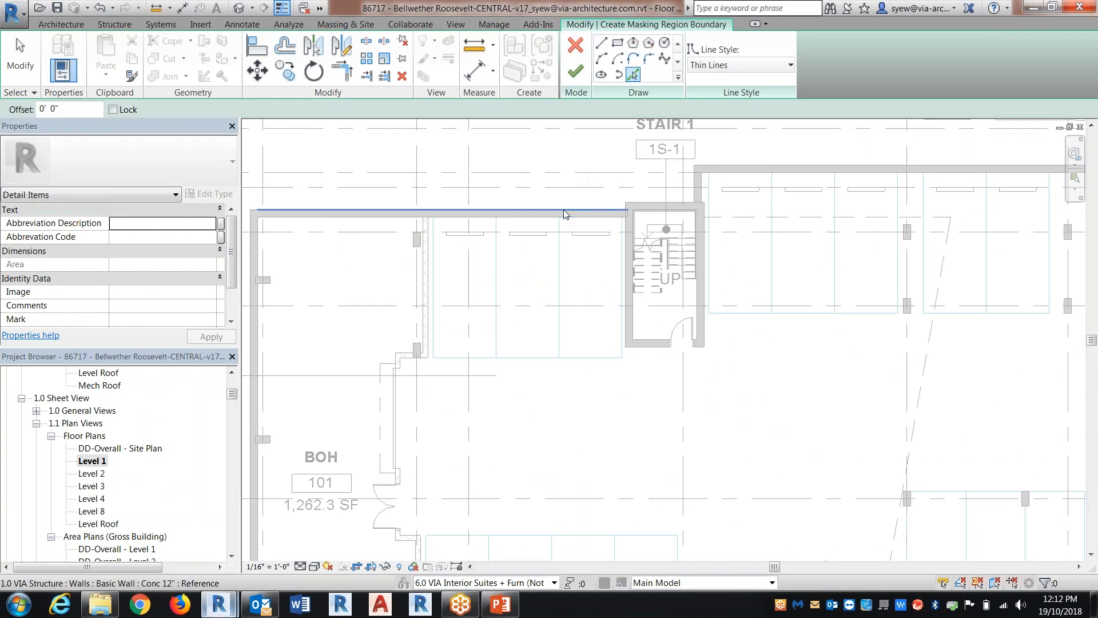
pyautogui.click(495, 208)
pyautogui.scroll(1, 513, 239)
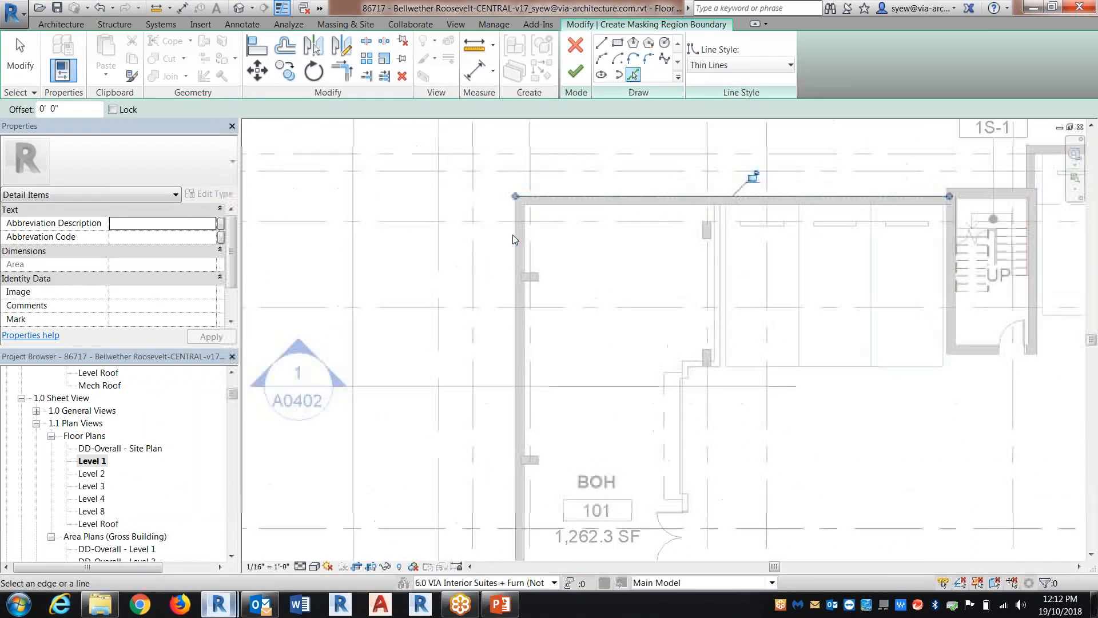
pyautogui.click(514, 239)
# Add the southwest retail unit's south storefront and east wall face to the masking region boundary
pyautogui.scroll(-4, 514, 239)
pyautogui.moveTo(514, 354); pyautogui.dragTo(482, 250, button='middle')
pyautogui.scroll(3, 482, 250)
pyautogui.moveTo(488, 333); pyautogui.dragTo(475, 85, button='middle')
pyautogui.scroll(-4, 475, 85)
pyautogui.scroll(3, 567, 410)
pyautogui.click(568, 405)
pyautogui.click(665, 311)
# Pick the wall faces surrounding the angled exterior stairs and a Retail 4 storefront panel as masking region boundary lines
pyautogui.scroll(2, 678, 397)
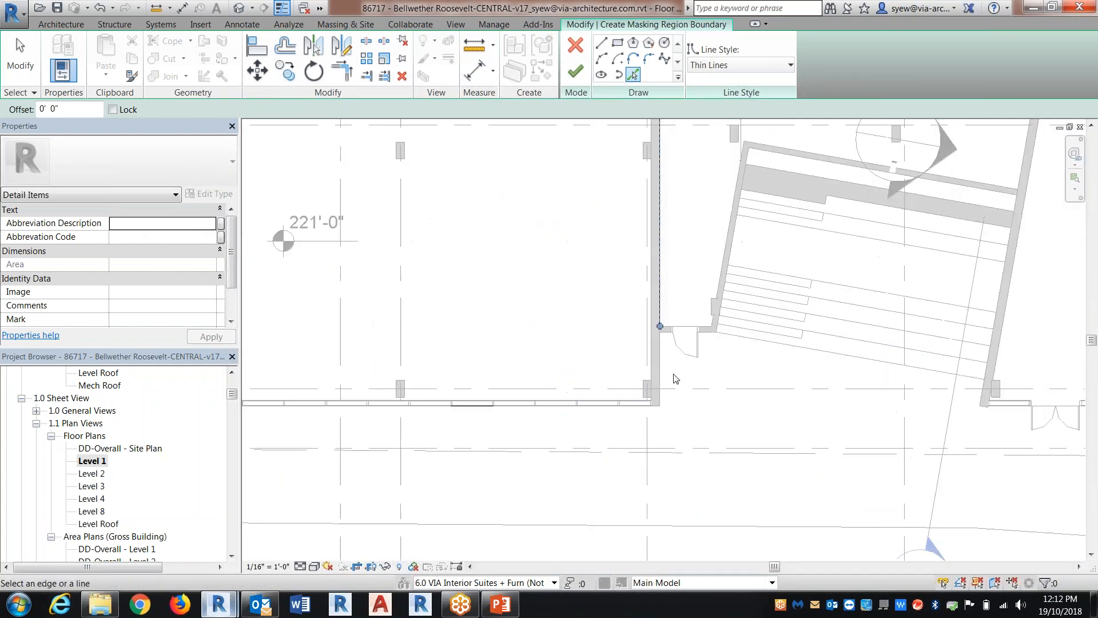
pyautogui.scroll(2, 682, 366)
pyautogui.click(725, 313)
pyautogui.click(738, 288)
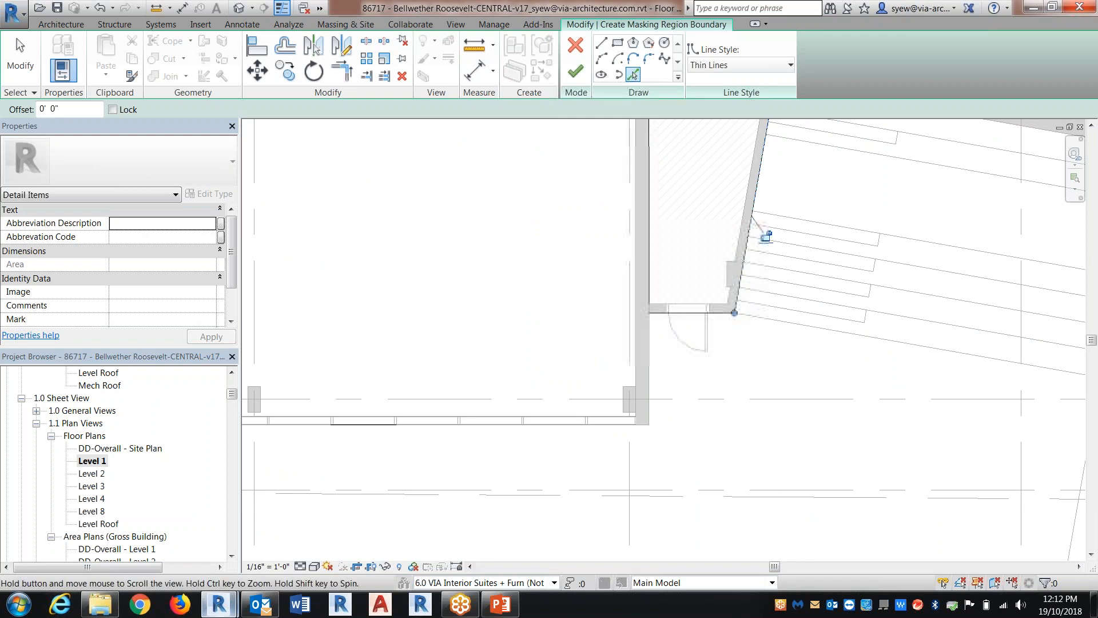
pyautogui.scroll(-2, 766, 235)
pyautogui.click(630, 355)
pyautogui.moveTo(629, 356); pyautogui.dragTo(569, 209, button='middle')
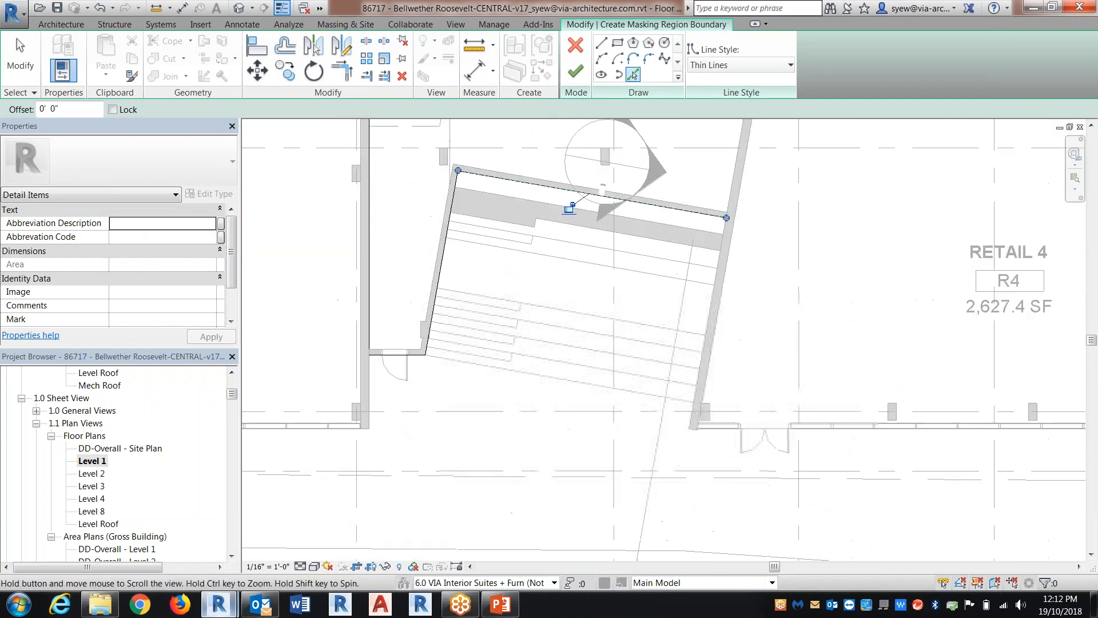
pyautogui.click(821, 433)
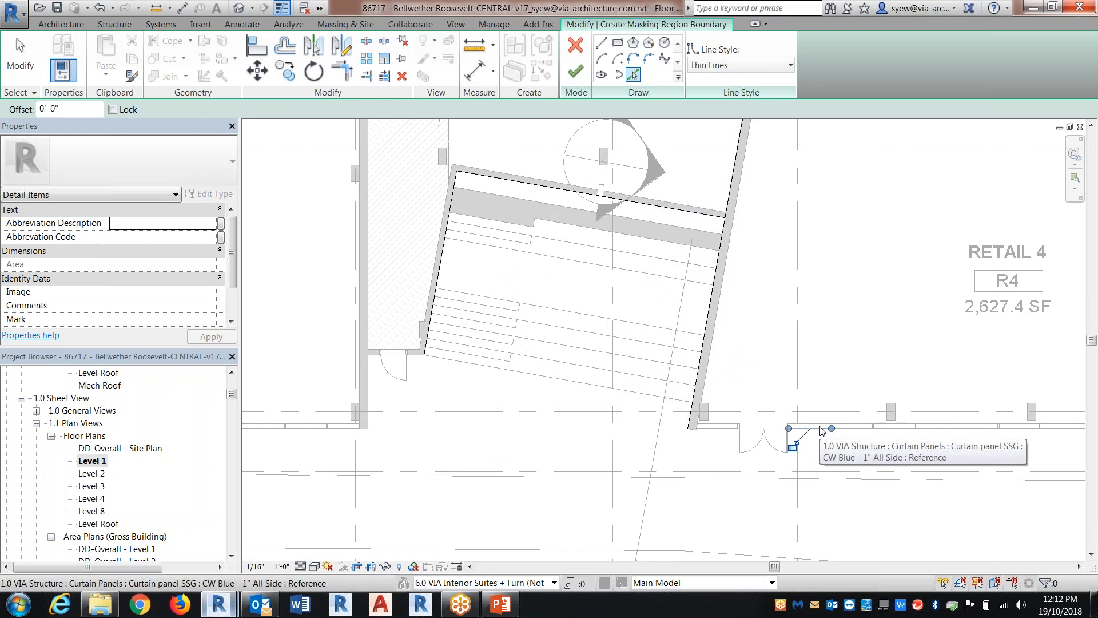
# Add the east wall face of Stair 3 and the adjoining south and east wall faces of BOH 105 to the boundary
pyautogui.moveTo(820, 433); pyautogui.dragTo(448, 368, button='middle')
pyautogui.scroll(-6, 655, 464)
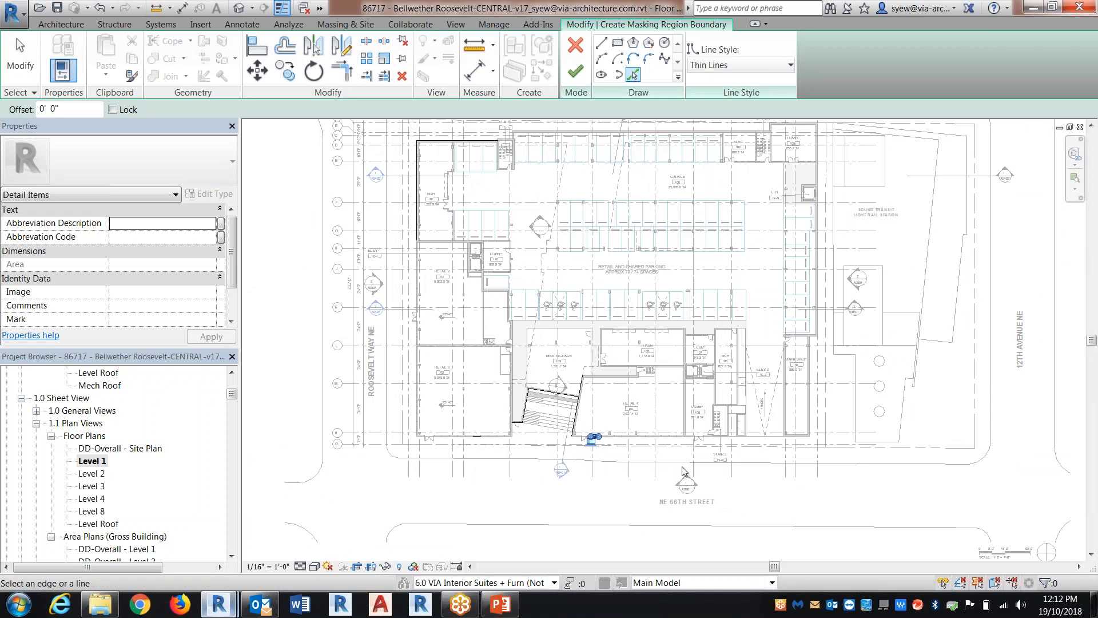
pyautogui.scroll(5, 711, 457)
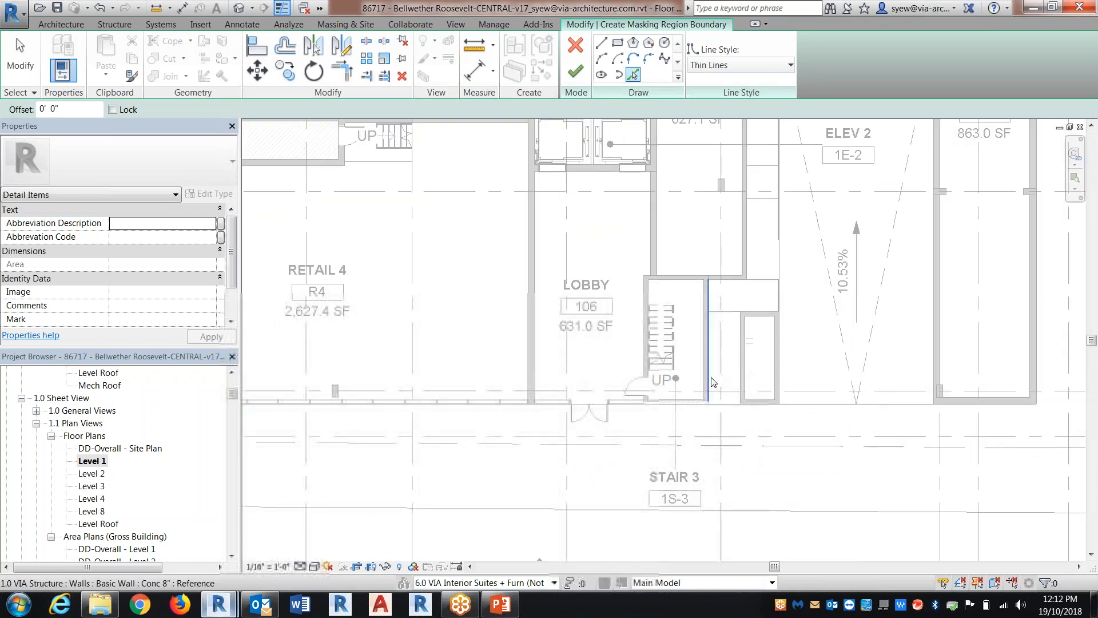
pyautogui.click(729, 280)
pyautogui.click(747, 247)
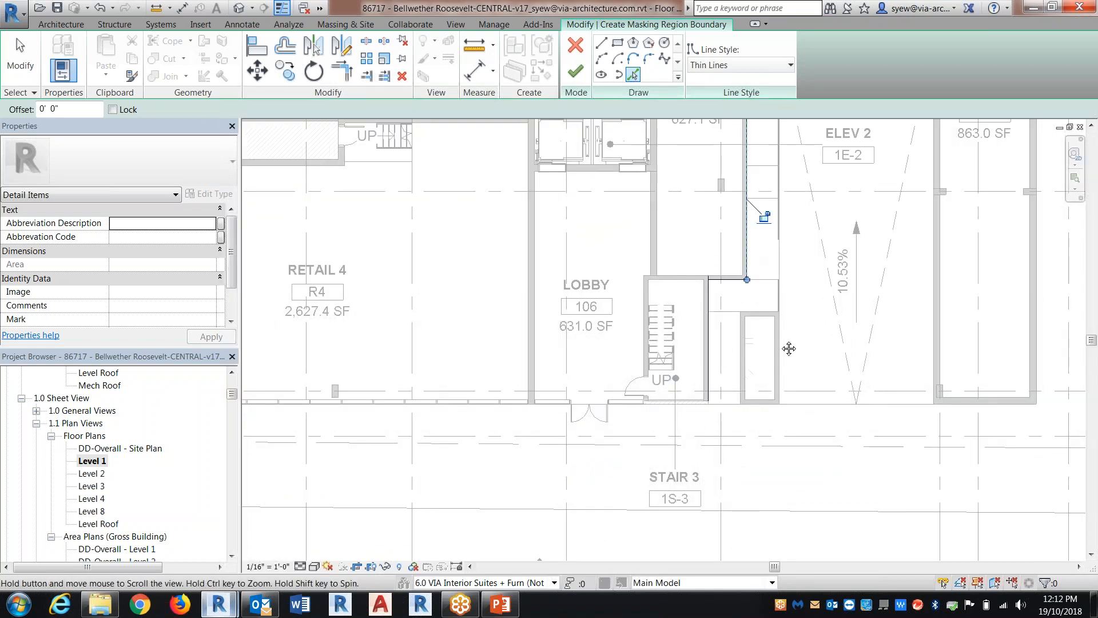
# Add the outer west and east wall faces of Maint Shop 104 and the garage's south wall face to the boundary
pyautogui.moveTo(788, 348); pyautogui.dragTo(740, 442, button='middle')
pyautogui.scroll(-1, 740, 442)
pyautogui.click(865, 228)
pyautogui.moveTo(985, 154); pyautogui.dragTo(900, 197, button='middle')
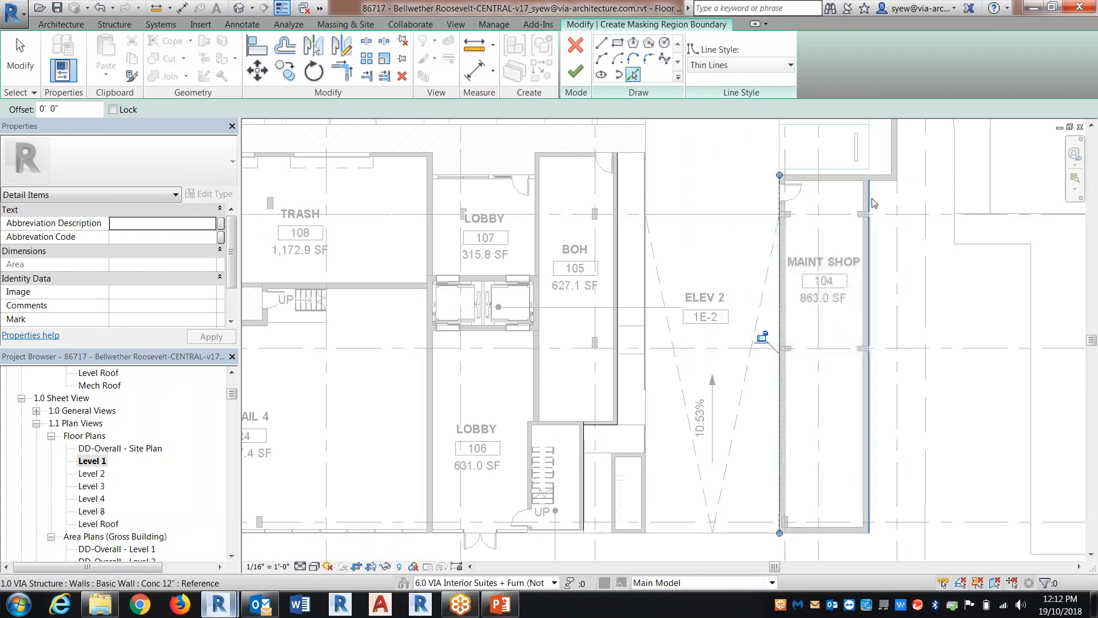
pyautogui.press('Escape')
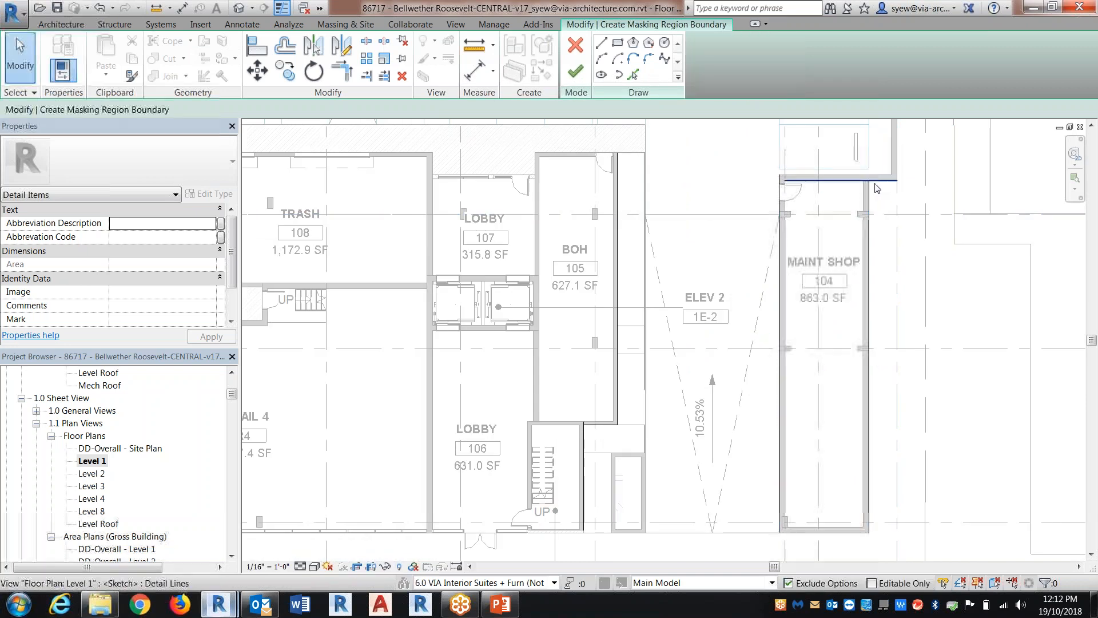
# Draw boundary lines from the garage's southeast corner up the east wall and along the north wall of TRANS 103 to its west corner
pyautogui.moveTo(877, 189); pyautogui.dragTo(877, 275, button='middle')
pyautogui.click(602, 44)
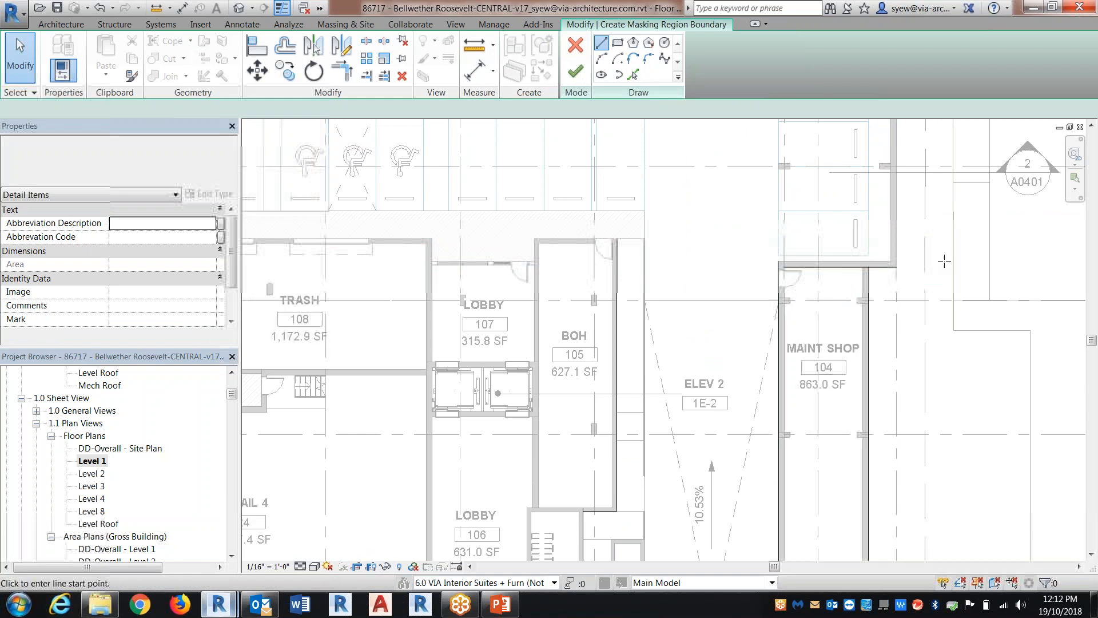
pyautogui.click(896, 264)
pyautogui.scroll(-2, 921, 390)
pyautogui.moveTo(918, 143); pyautogui.dragTo(894, 369, button='middle')
pyautogui.moveTo(882, 190); pyautogui.dragTo(882, 352, button='middle')
pyautogui.scroll(5, 880, 279)
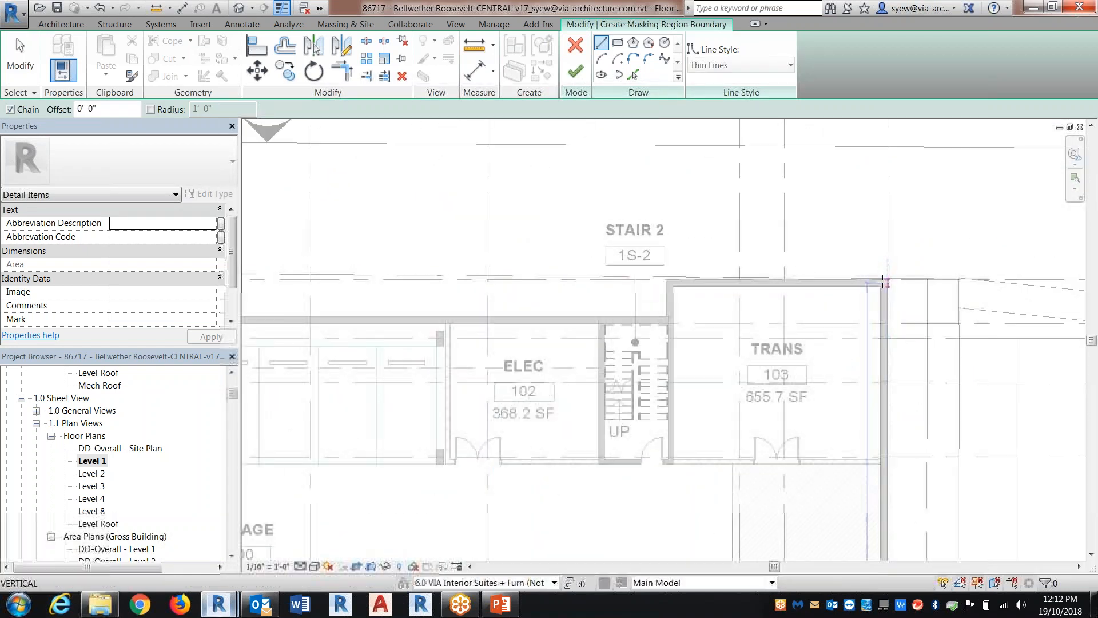
pyautogui.click(883, 281)
pyautogui.scroll(4, 665, 280)
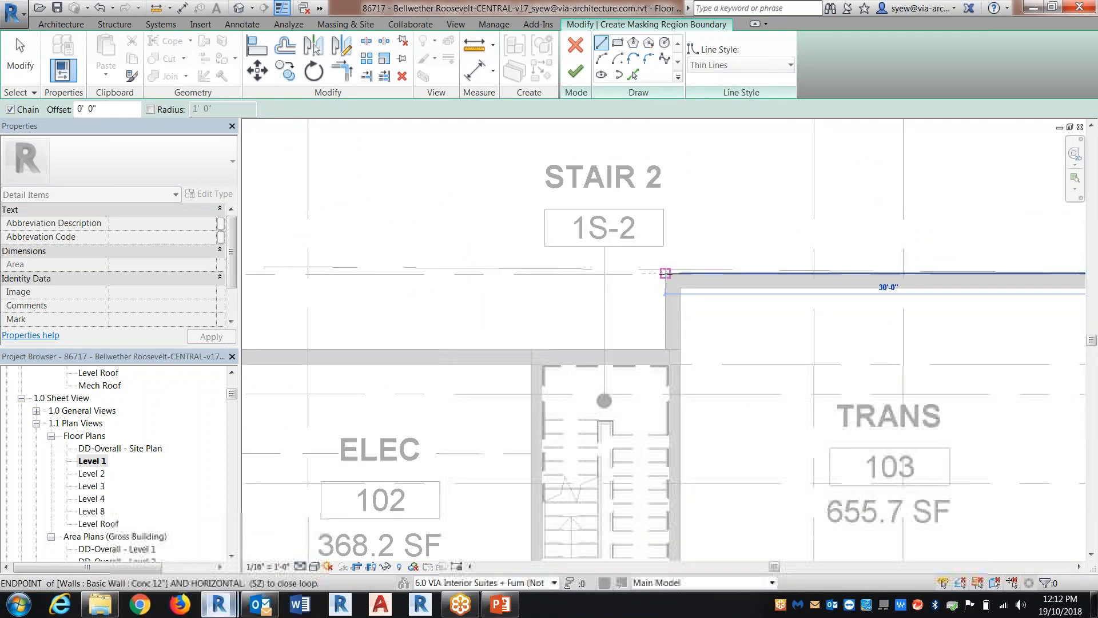
pyautogui.click(665, 273)
# Continue the boundary lines west to Stair 1 and around its outer corners to meet the BOH 101 north wall line
pyautogui.scroll(-3, 537, 287)
pyautogui.moveTo(522, 290); pyautogui.dragTo(975, 299, button='middle')
pyautogui.scroll(3, 575, 325)
pyautogui.click(579, 315)
pyautogui.click(579, 373)
pyautogui.scroll(1, 482, 372)
pyautogui.scroll(1, 482, 373)
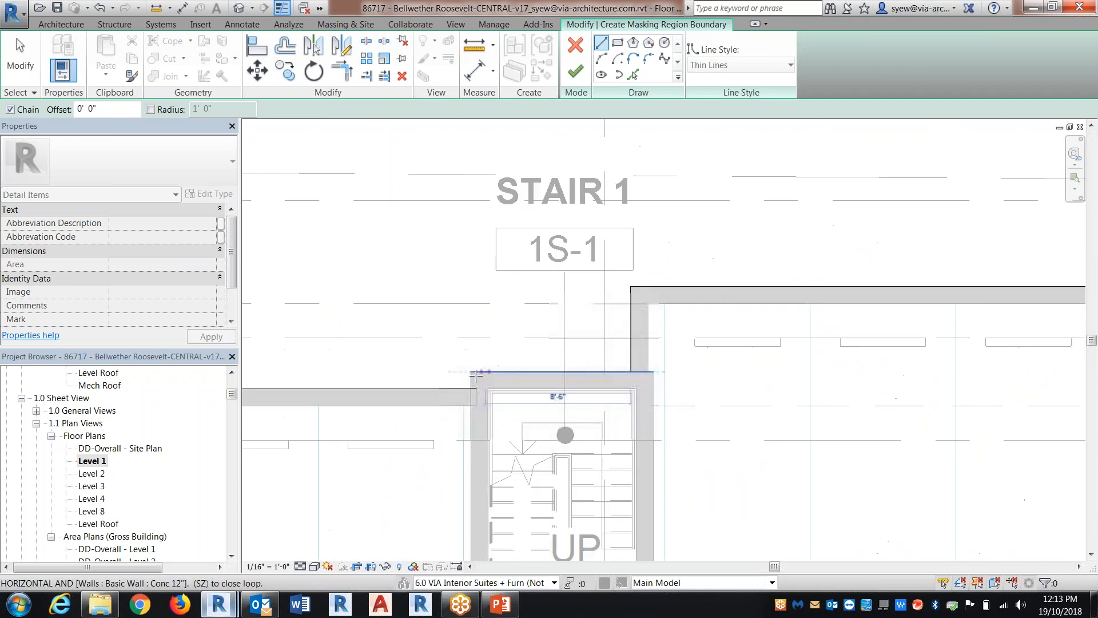
pyautogui.click(471, 373)
pyautogui.click(471, 389)
pyautogui.press('Escape')
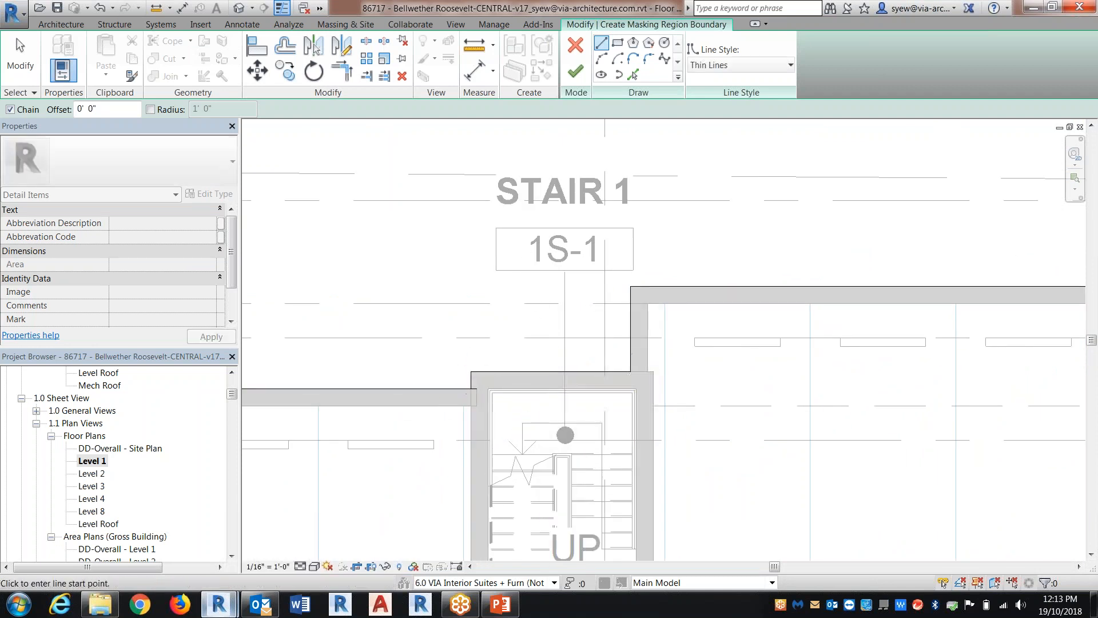
pyautogui.press('Escape')
# Trim the BOH 105 south wall line to the Maint Shop 104 west wall line and delete the BOH 105 east wall line
pyautogui.scroll(-3, 522, 229)
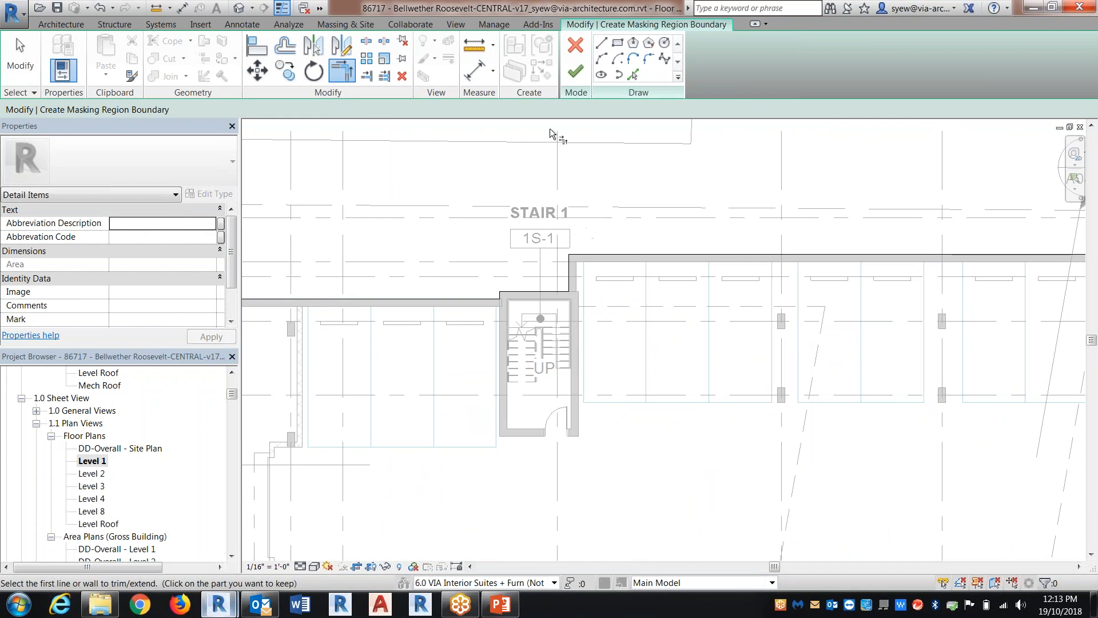
pyautogui.scroll(-5, 550, 133)
pyautogui.scroll(6, 818, 280)
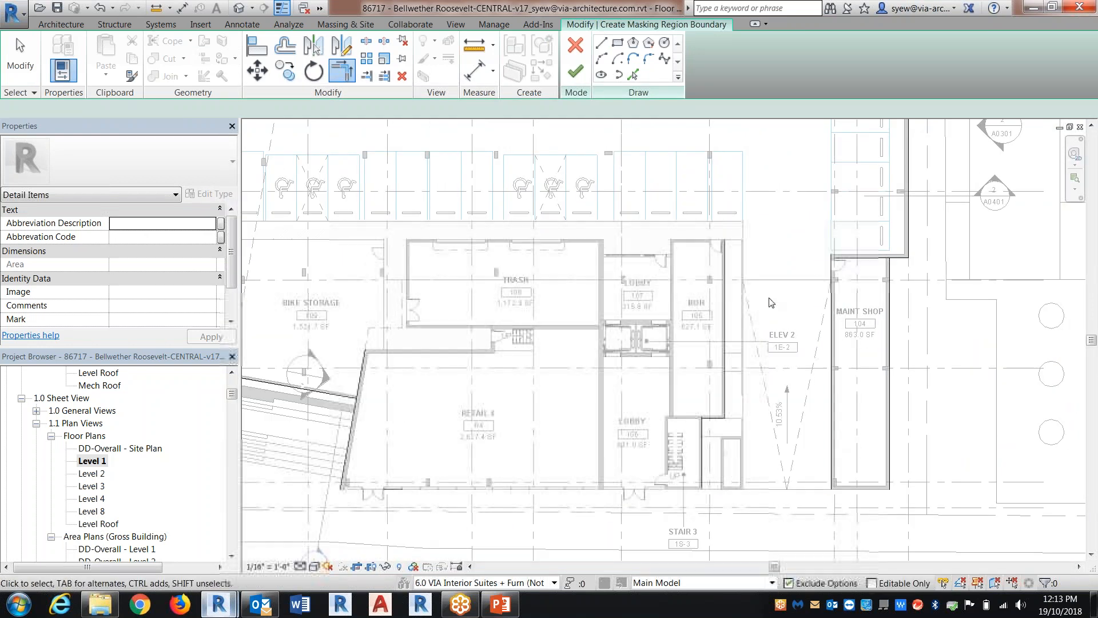
pyautogui.scroll(2, 733, 439)
pyautogui.click(714, 408)
pyautogui.click(882, 444)
pyautogui.moveTo(839, 486); pyautogui.dragTo(820, 394, button='middle')
pyautogui.press('Escape')
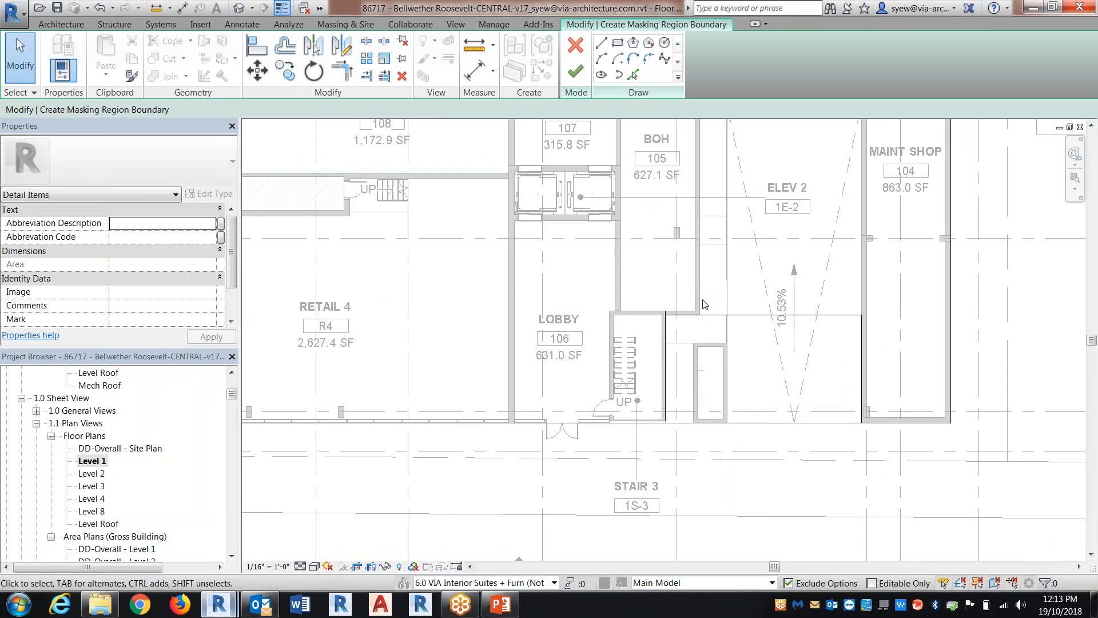
pyautogui.click(700, 304)
pyautogui.press('Delete')
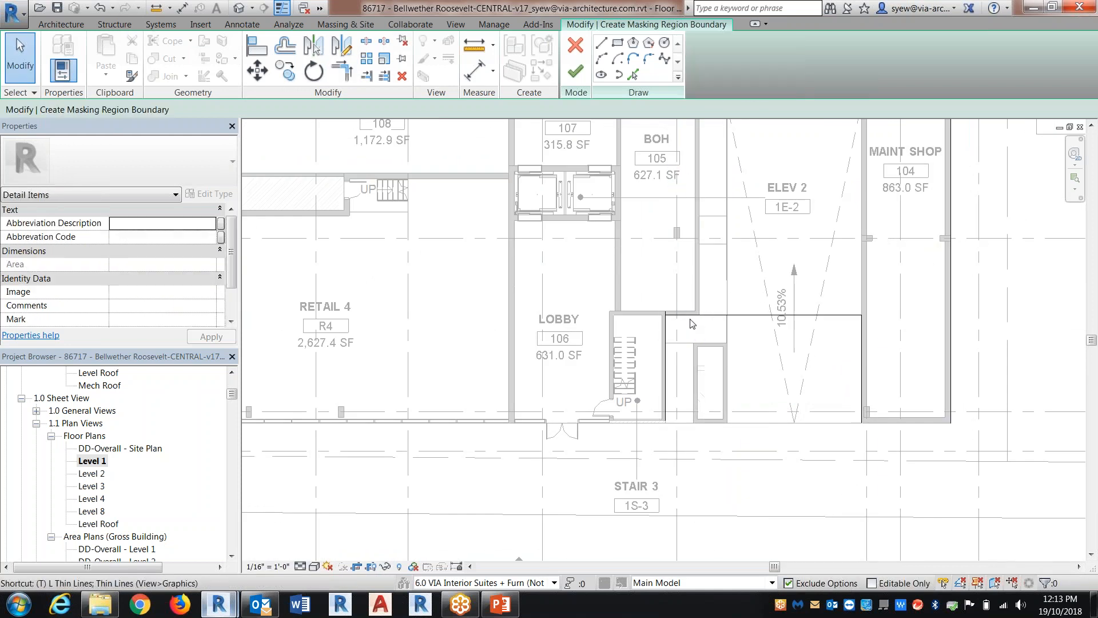
# Trim the Stair 3 east wall line and the Retail 4 storefront line to a corner
pyautogui.press('t')
pyautogui.press('r')
pyautogui.click(666, 333)
pyautogui.scroll(-2, 738, 406)
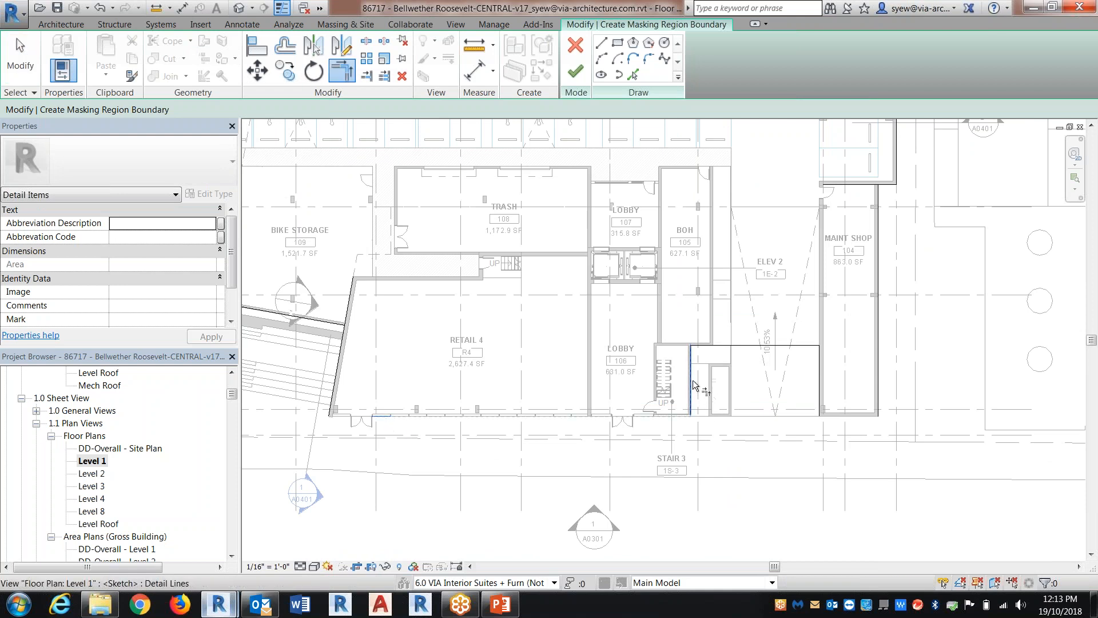
# Trim Retail 4's angled west wall line to its storefront line and to the line at the head of the exterior stairs
pyautogui.moveTo(354, 334); pyautogui.dragTo(650, 323, button='middle')
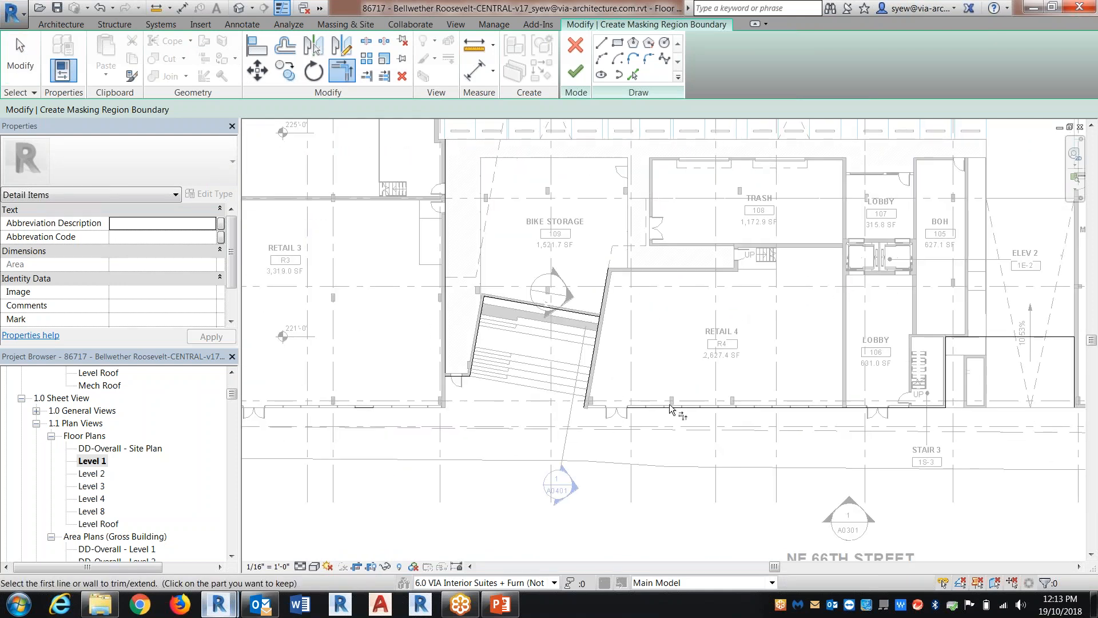
pyautogui.click(593, 373)
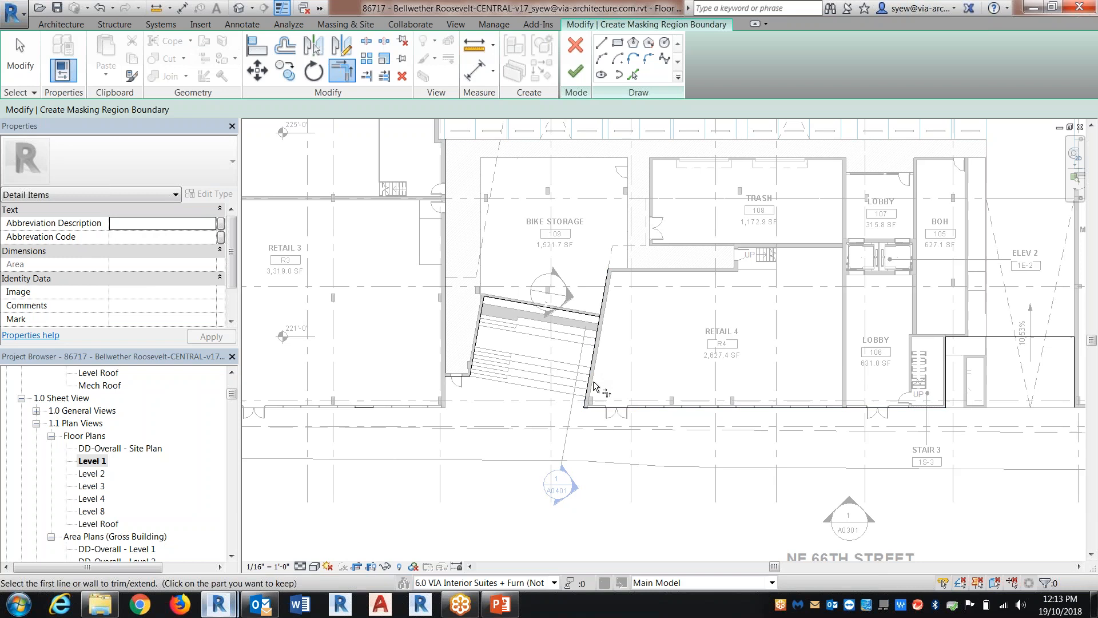
pyautogui.click(585, 320)
pyautogui.moveTo(584, 320); pyautogui.dragTo(682, 336, button='middle')
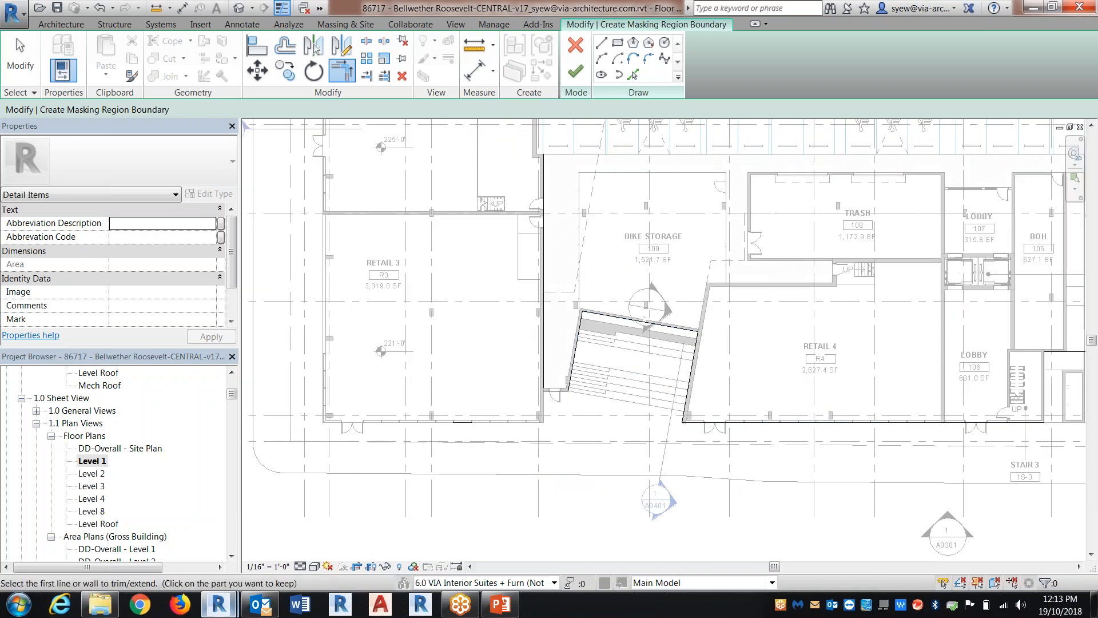
# Trim the short wall line beside the exterior stairs to the Retail 3 east wall line
pyautogui.moveTo(549, 286); pyautogui.dragTo(635, 288, button='middle')
pyautogui.press('Escape')
pyautogui.press('t')
pyautogui.press('r')
pyautogui.click(631, 393)
pyautogui.click(627, 380)
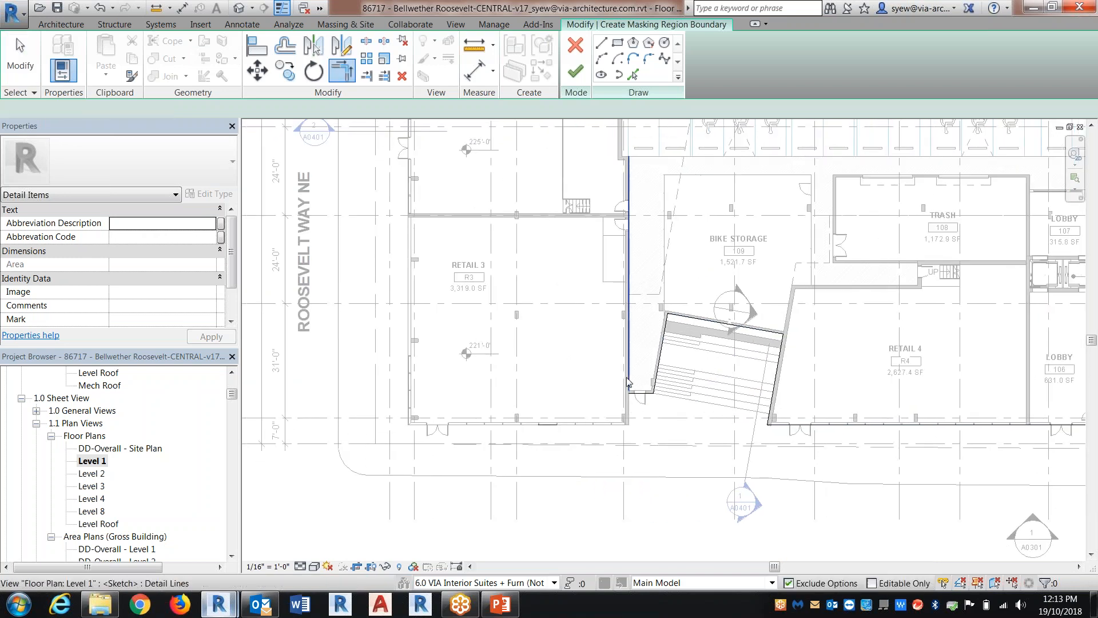
# Trim the Retail 3 east wall line between the storefront and the short stair wall, and join the storefront line to the west wall line
pyautogui.press('Escape')
pyautogui.click(627, 381)
pyautogui.press('t')
pyautogui.press('r')
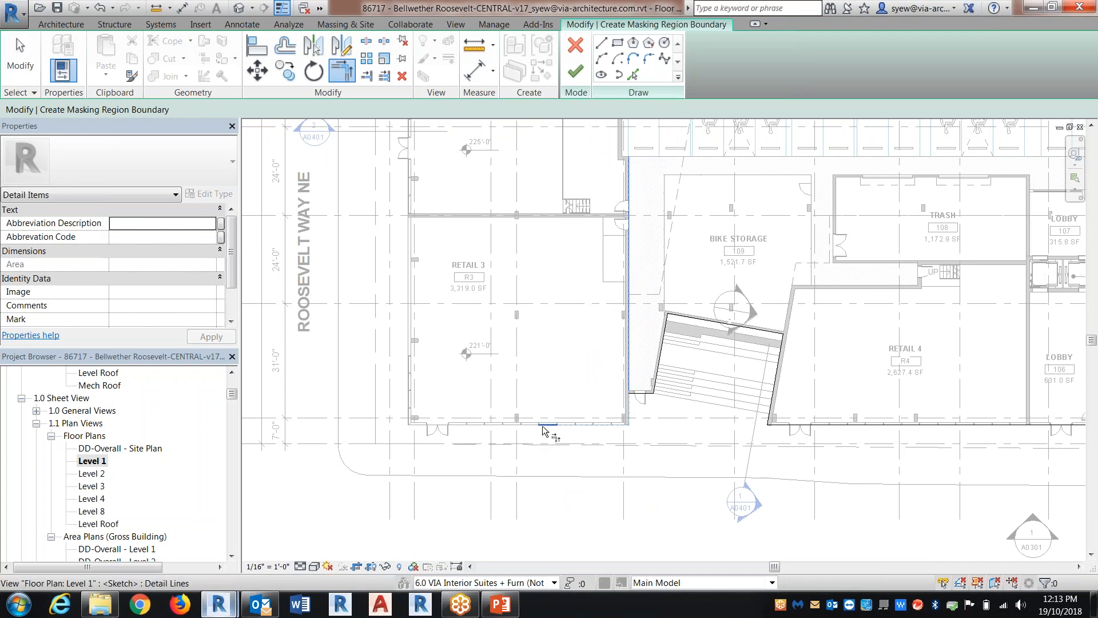
pyautogui.click(631, 405)
pyautogui.click(631, 405)
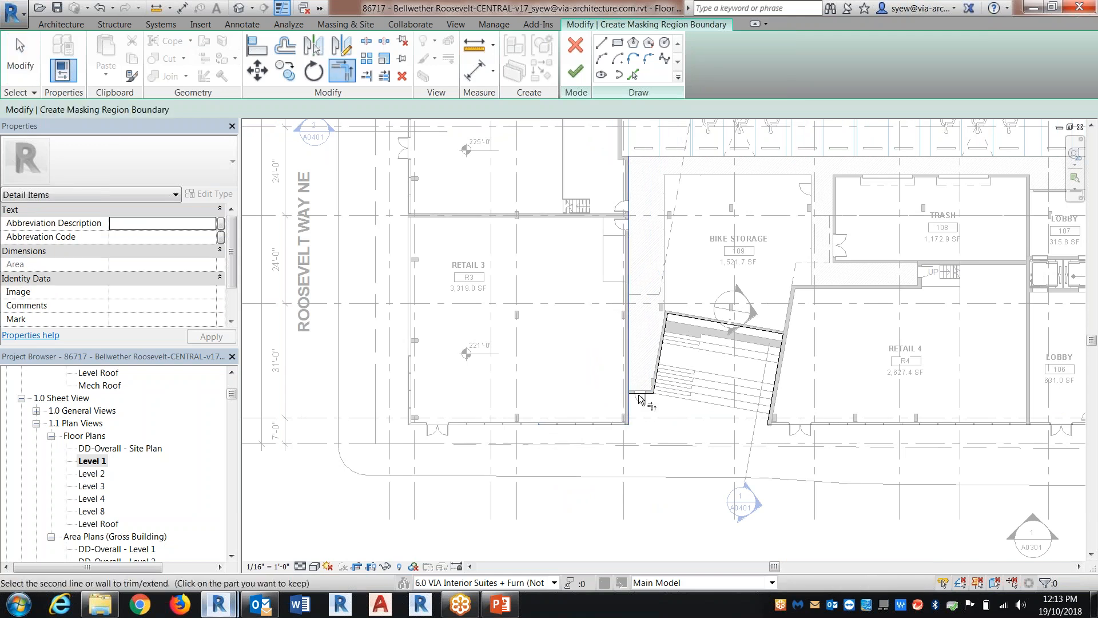
pyautogui.scroll(-2, 567, 458)
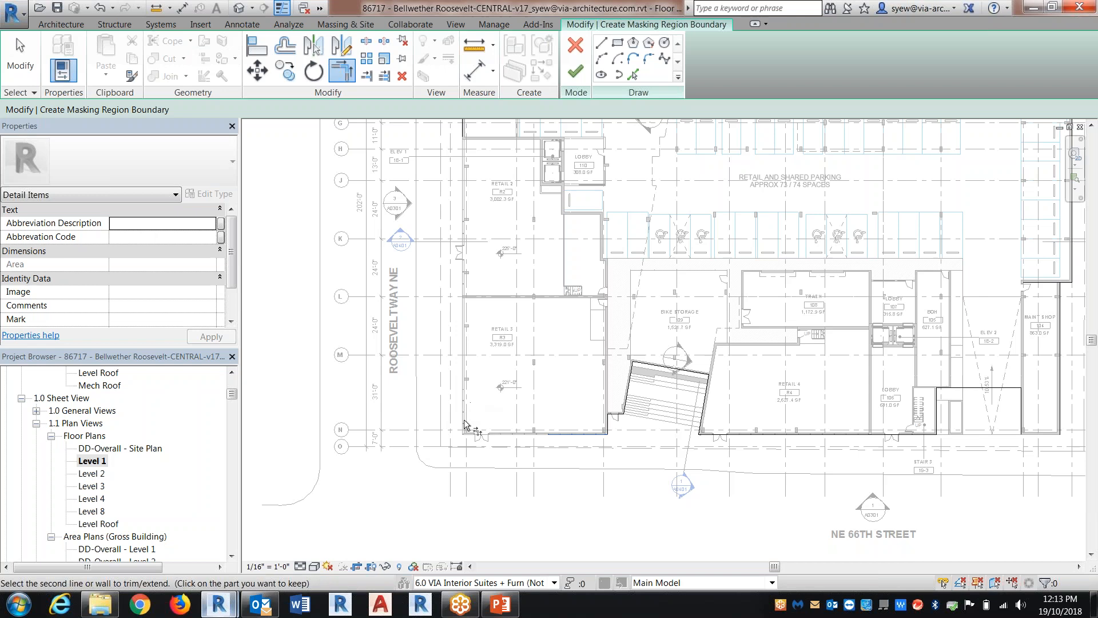
pyautogui.click(462, 125)
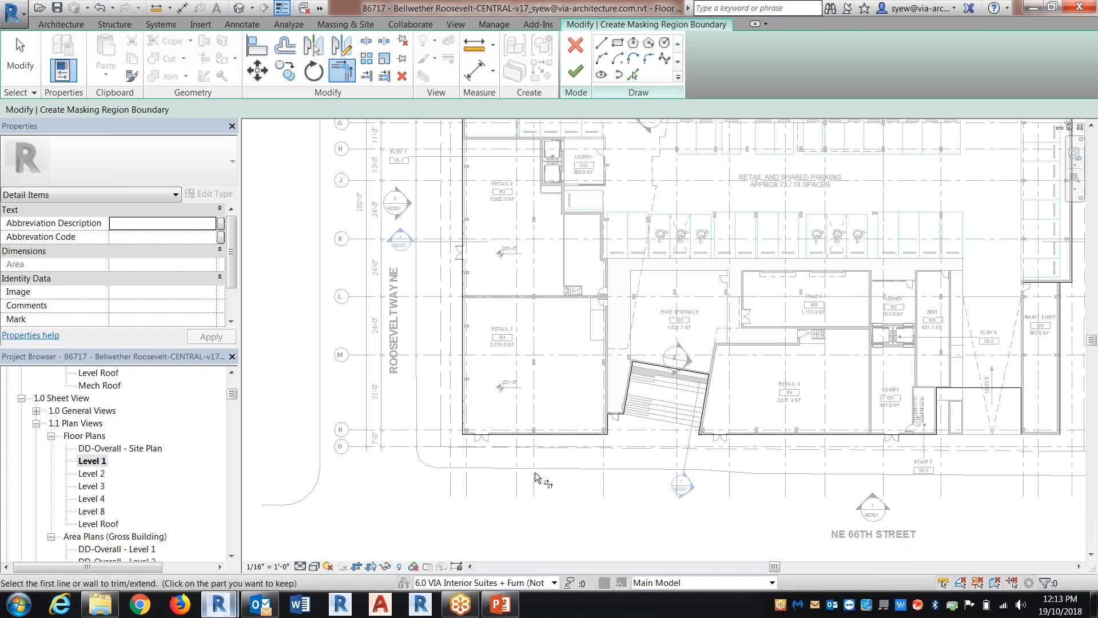
# Check the connected chain of boundary lines, try to finish the masking region, and show the lines that conflict
pyautogui.moveTo(537, 473); pyautogui.dragTo(533, 523, button='middle')
pyautogui.press('Escape')
pyautogui.press('Tab')
pyautogui.click(575, 485)
pyautogui.scroll(-1, 446, 394)
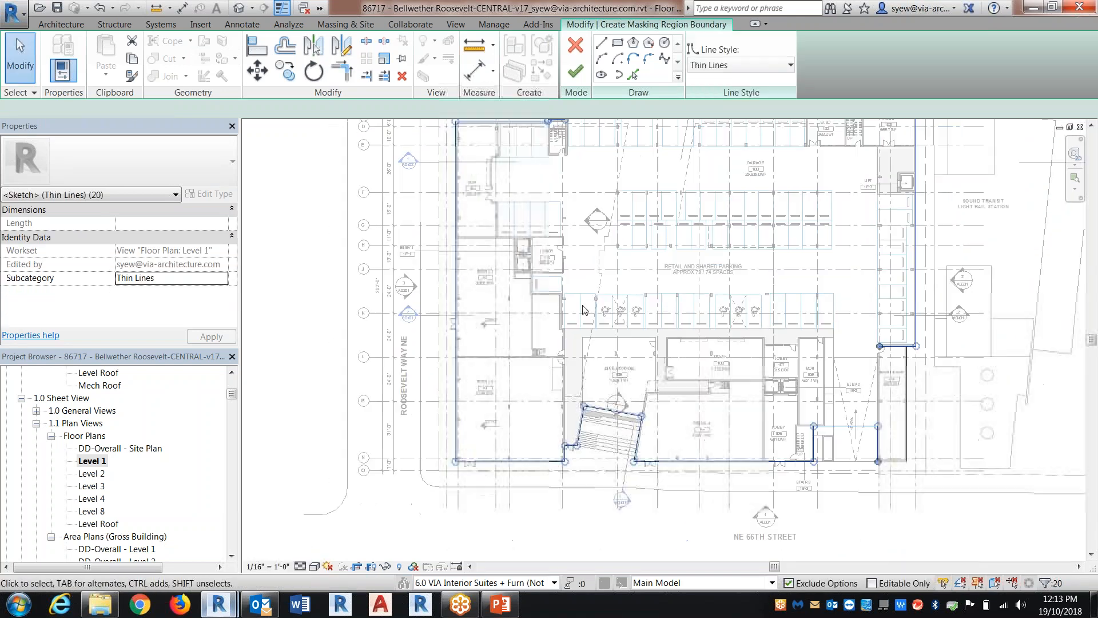
pyautogui.moveTo(663, 133); pyautogui.dragTo(608, 201, button='middle')
pyautogui.click(575, 71)
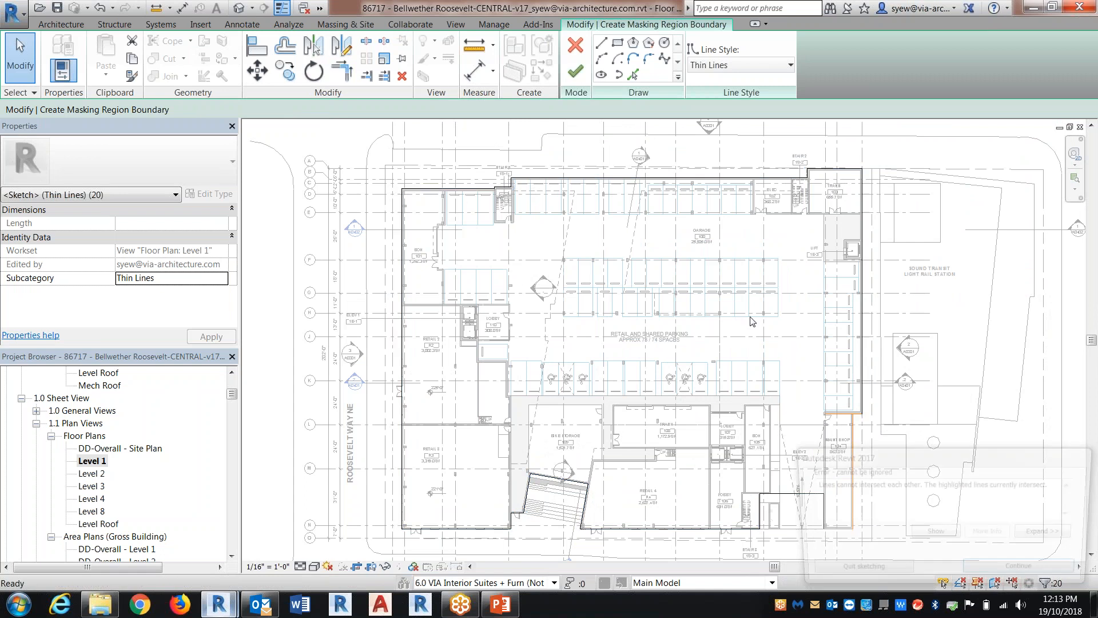
pyautogui.click(957, 534)
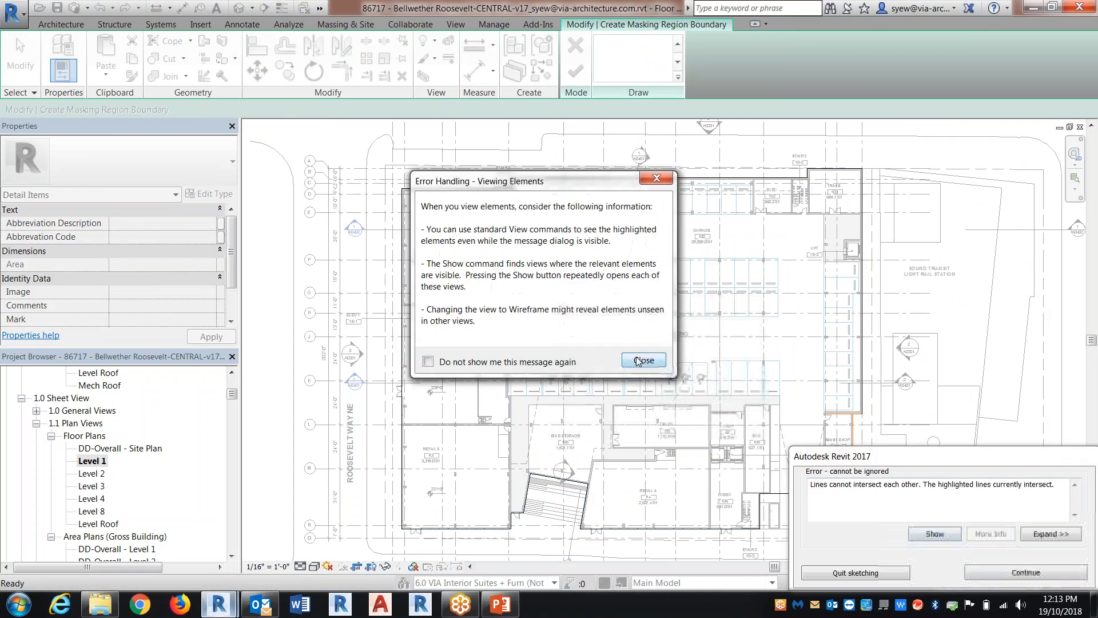
pyautogui.click(642, 359)
pyautogui.press('Escape')
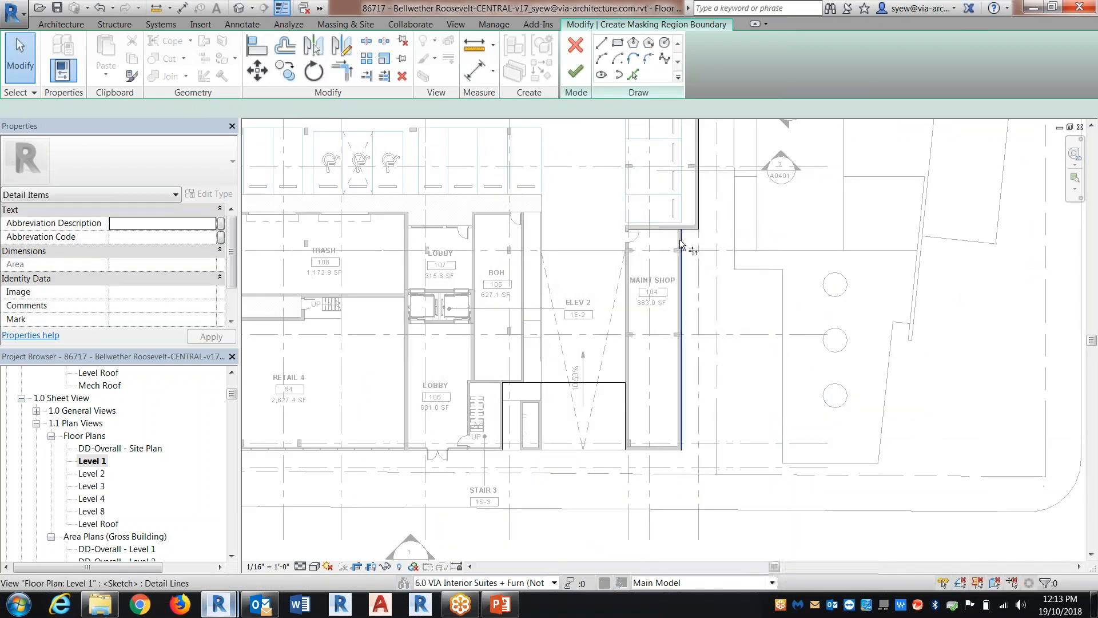
# Trim the Maint Shop 104 east wall line to the garage's south wall line and try to finish the region
pyautogui.press('t')
pyautogui.press('r')
pyautogui.click(682, 243)
pyautogui.click(689, 229)
pyautogui.click(576, 72)
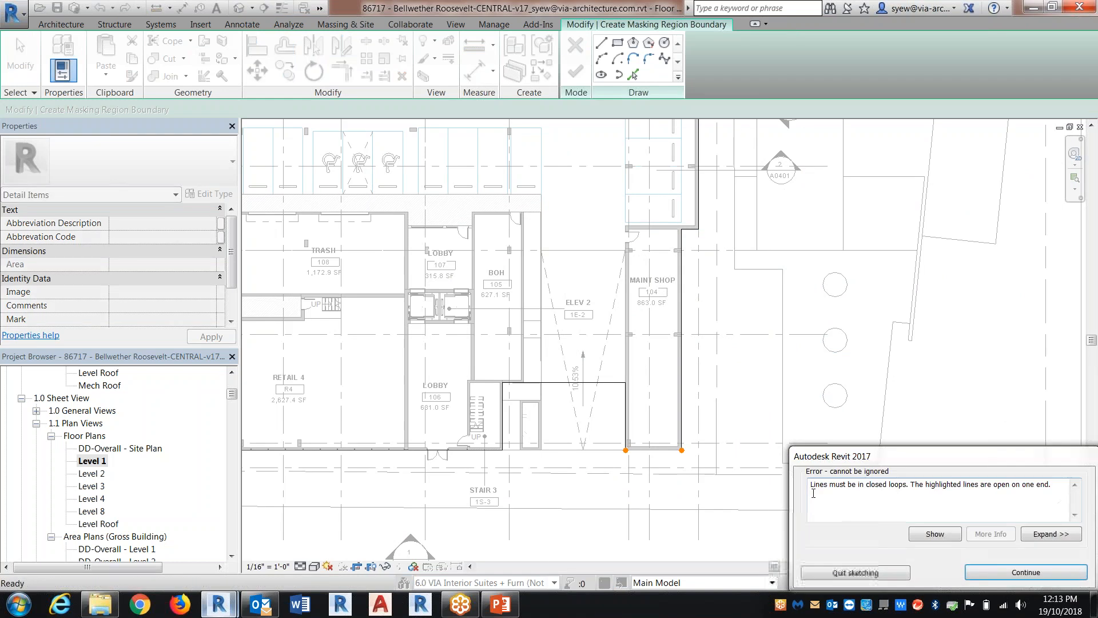
pyautogui.press('Escape')
# Draw the missing boundary line along Maint Shop 104's south wall and finish the masking region
pyautogui.scroll(2, 673, 460)
pyautogui.scroll(1, 673, 459)
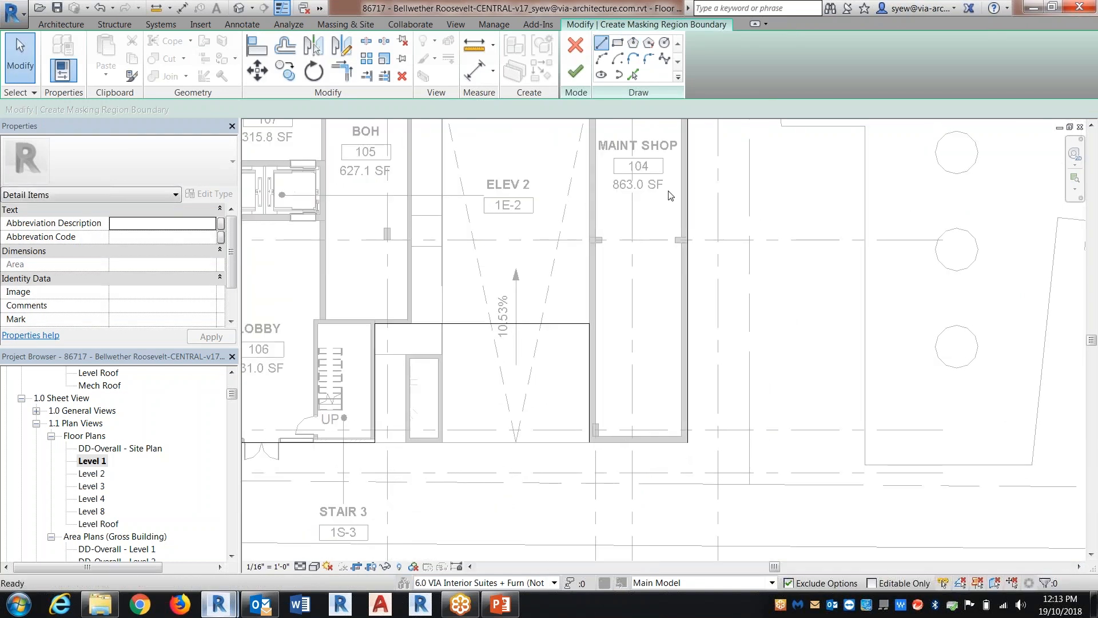
pyautogui.click(601, 43)
pyautogui.click(688, 441)
pyautogui.click(591, 441)
pyautogui.press('Escape')
pyautogui.click(575, 72)
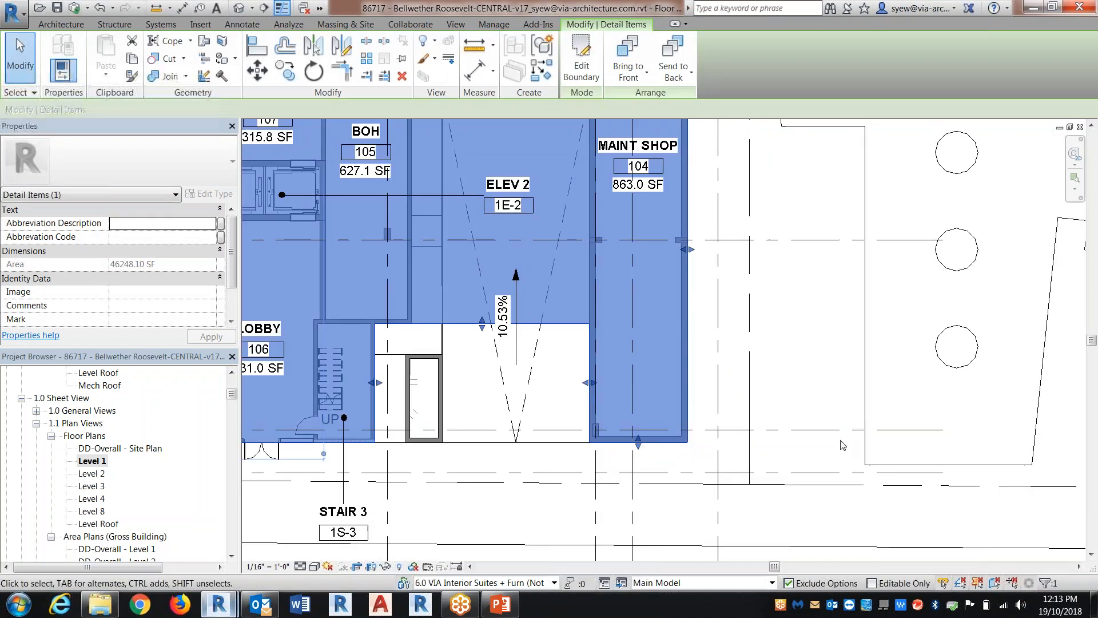
pyautogui.scroll(-5, 842, 445)
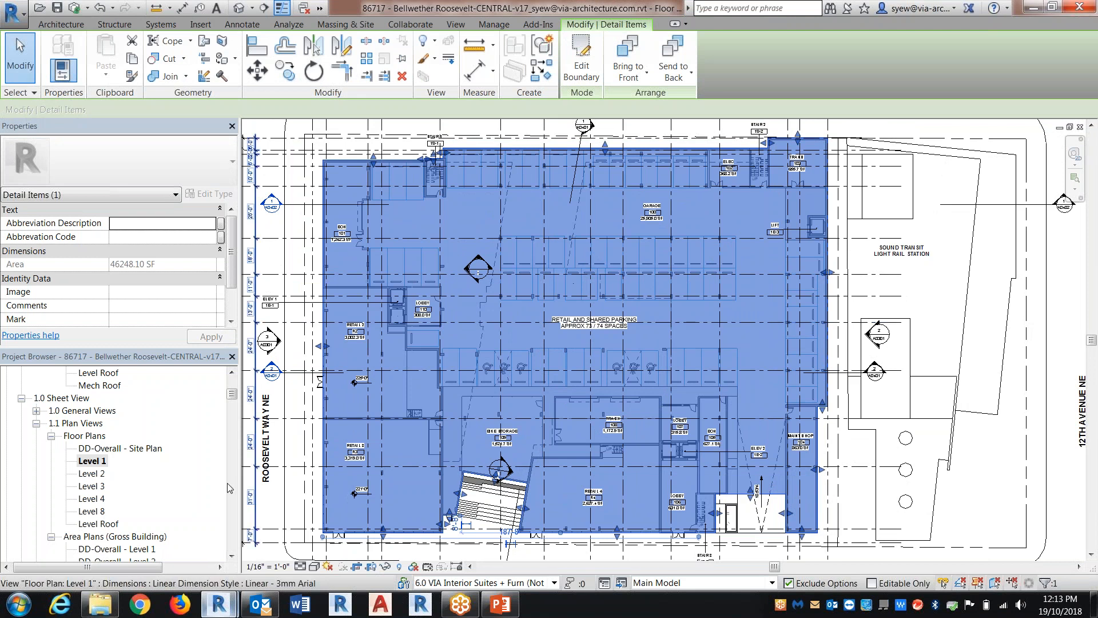
# Open the A0100 - SITE PLAN sheet and open its title block family for editing to examine the layout
pyautogui.moveTo(232, 393)
pyautogui.mouseDown()
pyautogui.moveTo(236, 500)
pyautogui.moveTo(232, 458)
pyautogui.mouseUp()
pyautogui.click(113, 448)
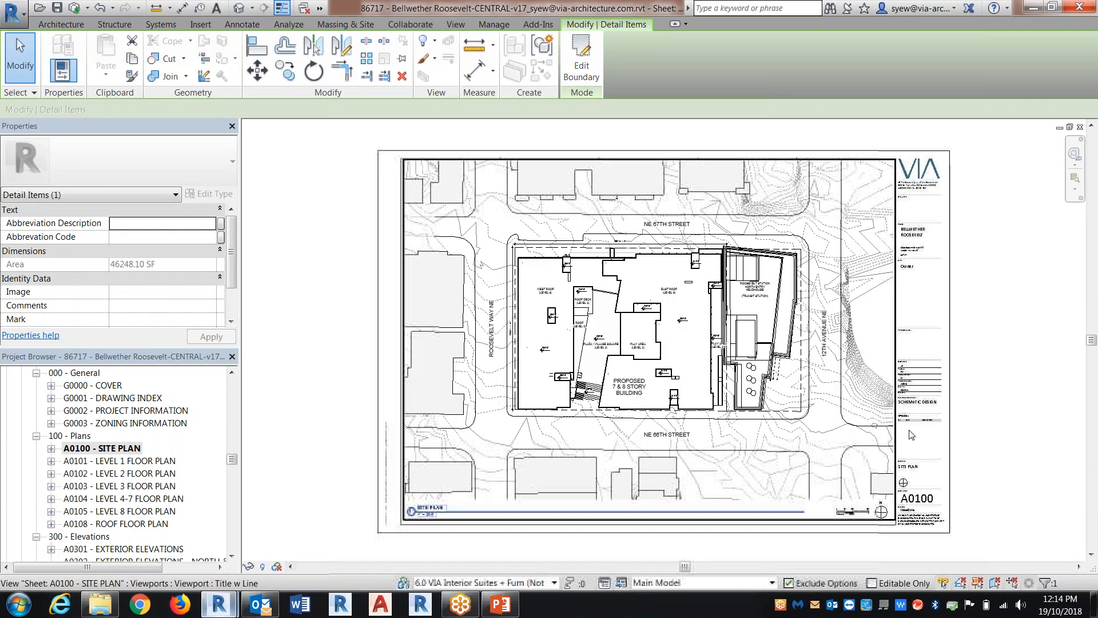
pyautogui.click(914, 332)
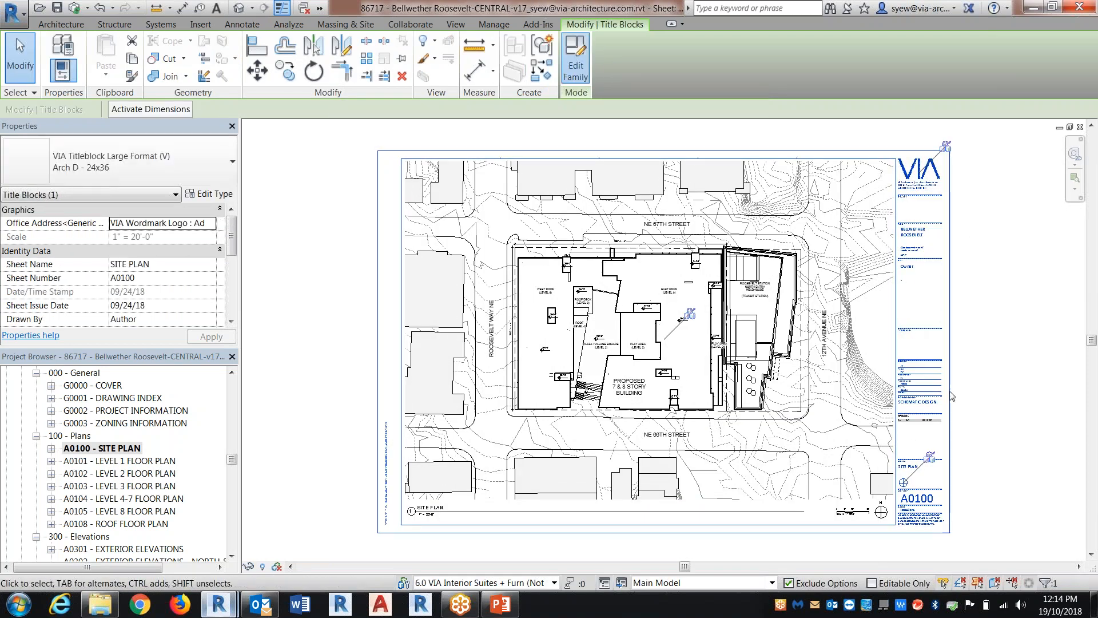
pyautogui.hotkey('ctrl', 'c')
pyautogui.click(599, 348)
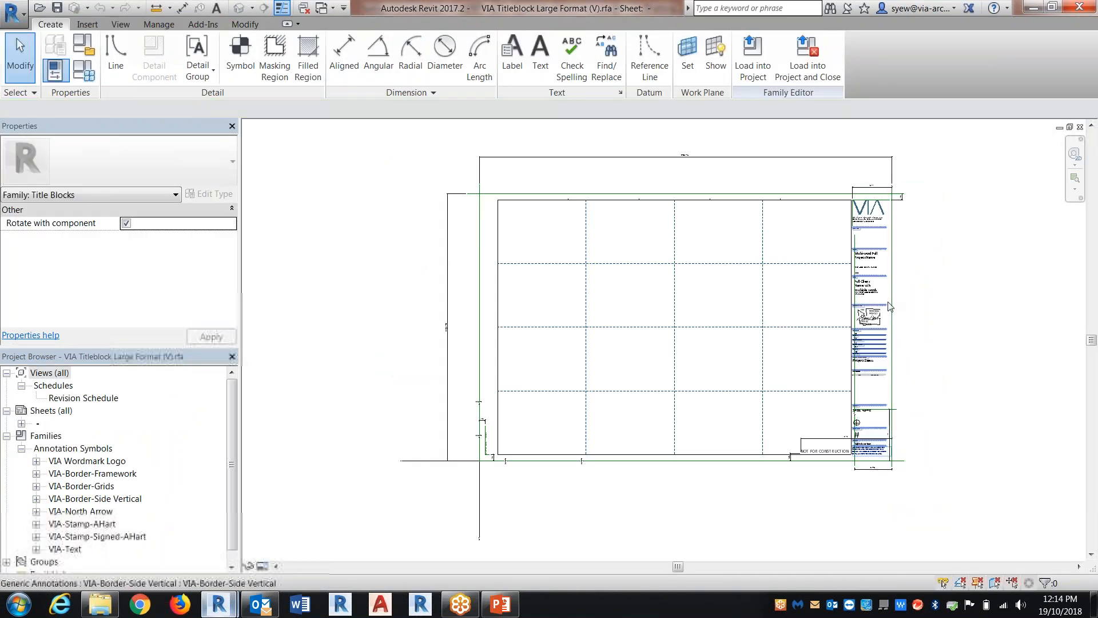
pyautogui.scroll(4, 891, 296)
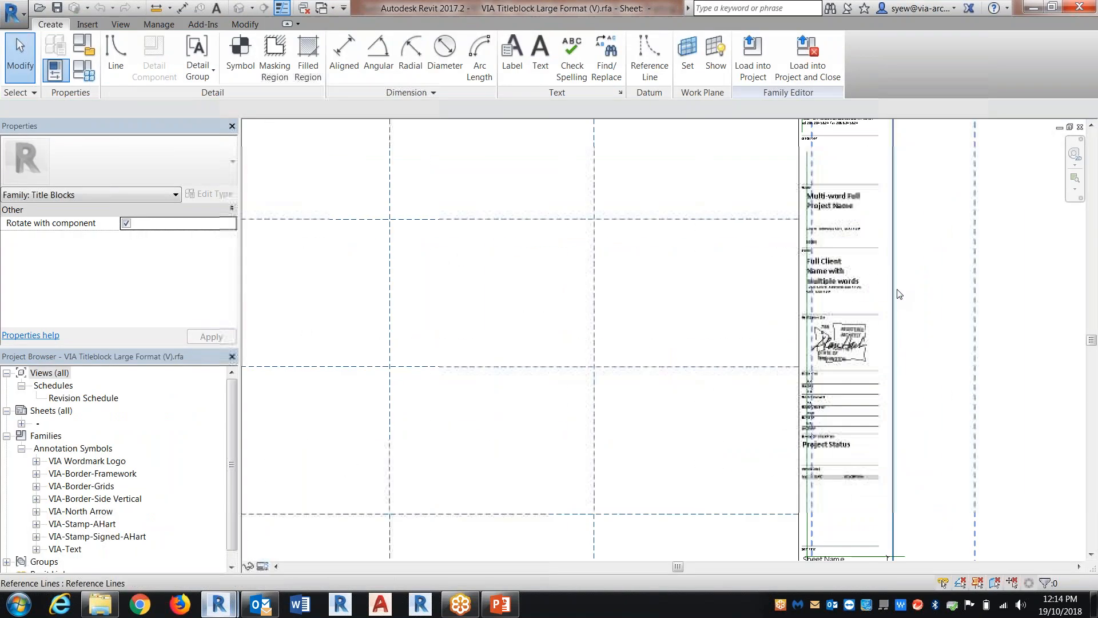
# Return from the title block family to the project and open the Level 1 floor plan
pyautogui.click(306, 10)
pyautogui.click(400, 25)
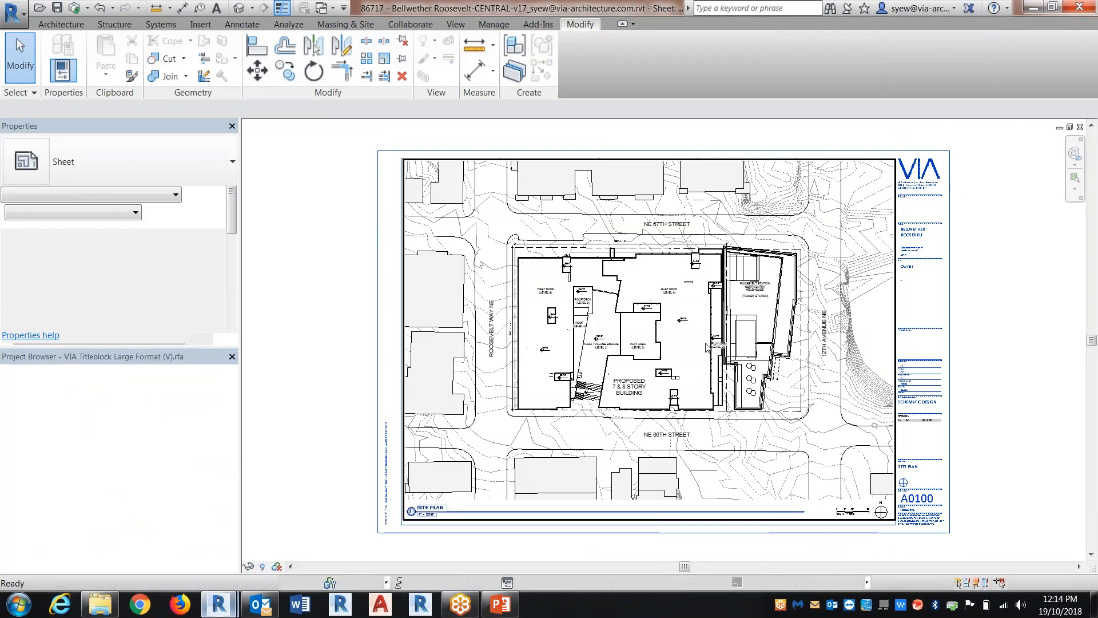
pyautogui.hotkey('ctrl', 'Tab')
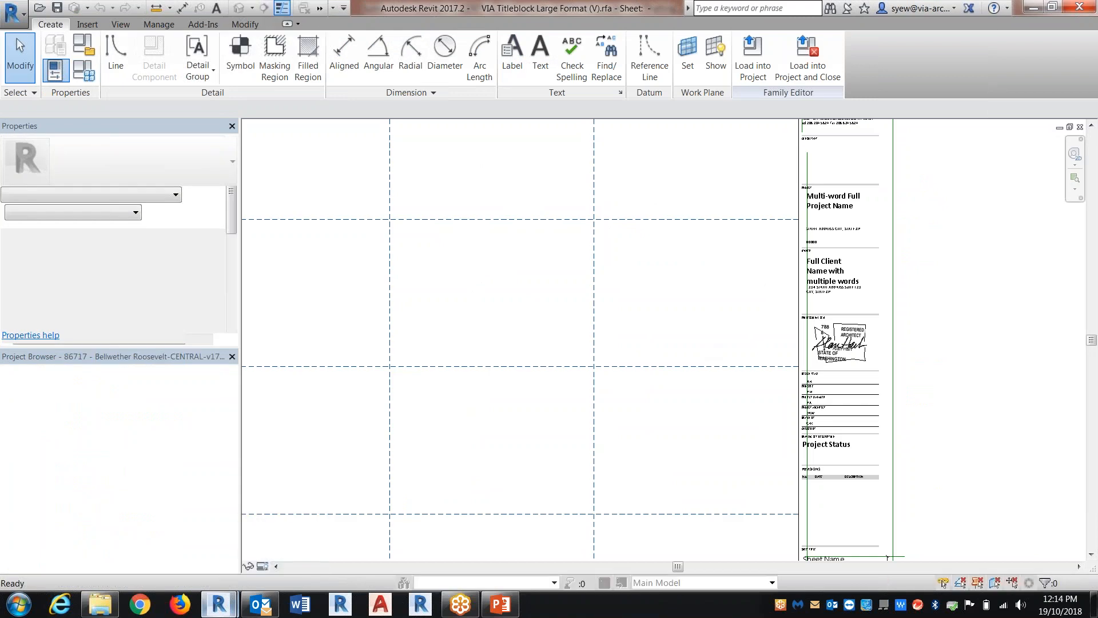
pyautogui.hotkey('ctrl', 'Tab')
pyautogui.moveTo(233, 460); pyautogui.dragTo(233, 416)
pyautogui.scroll(15, 143, 394)
pyautogui.click(143, 394)
pyautogui.doubleClick(142, 390)
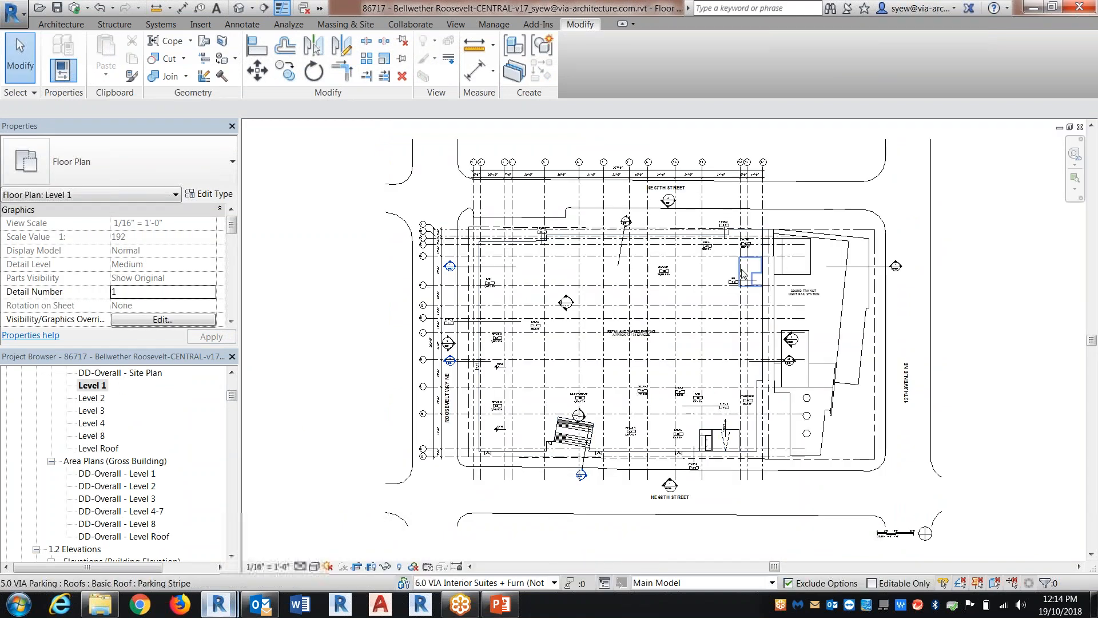
# Try to copy the Level 1 masking region into the VIA Titleblock Large Format (V) family
pyautogui.scroll(3, 755, 255)
pyautogui.click(774, 245)
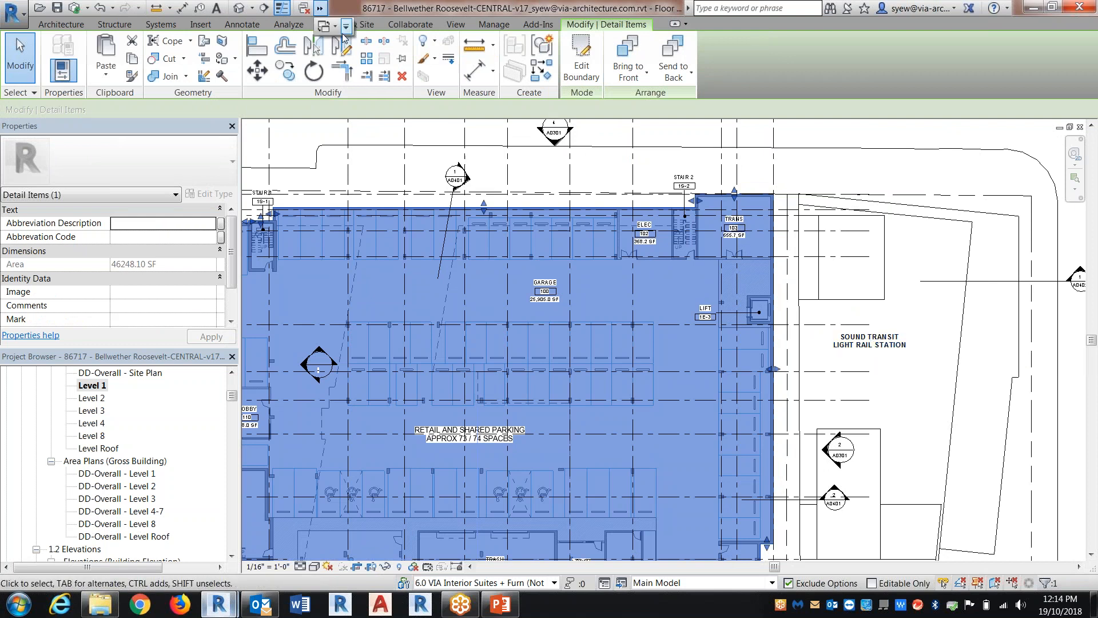
pyautogui.click(336, 29)
pyautogui.click(400, 59)
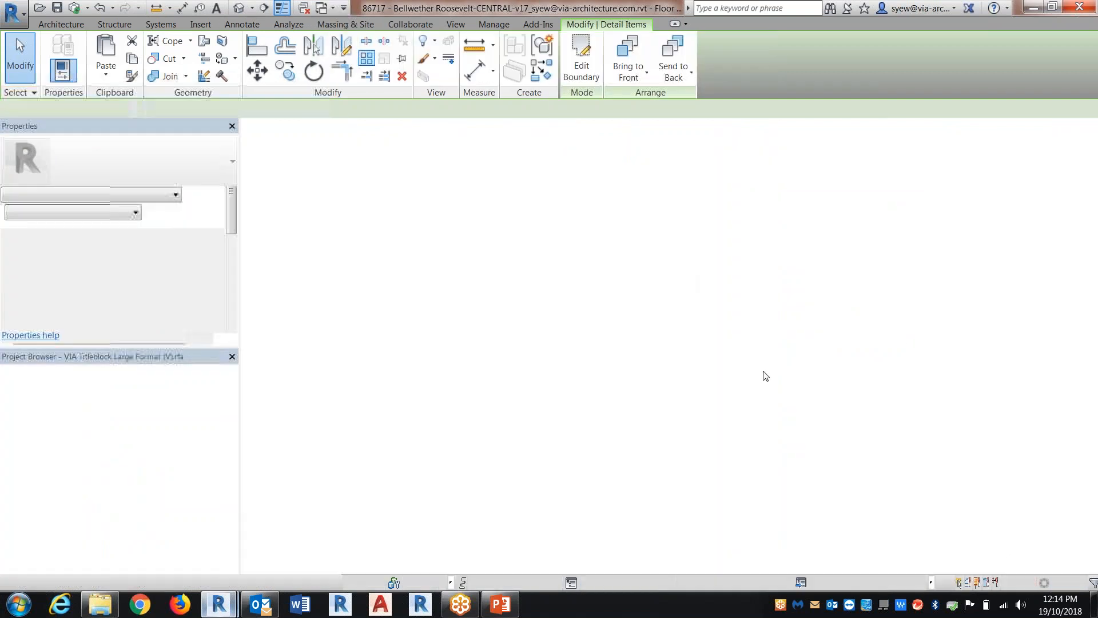
pyautogui.hotkey('ctrl', 'v')
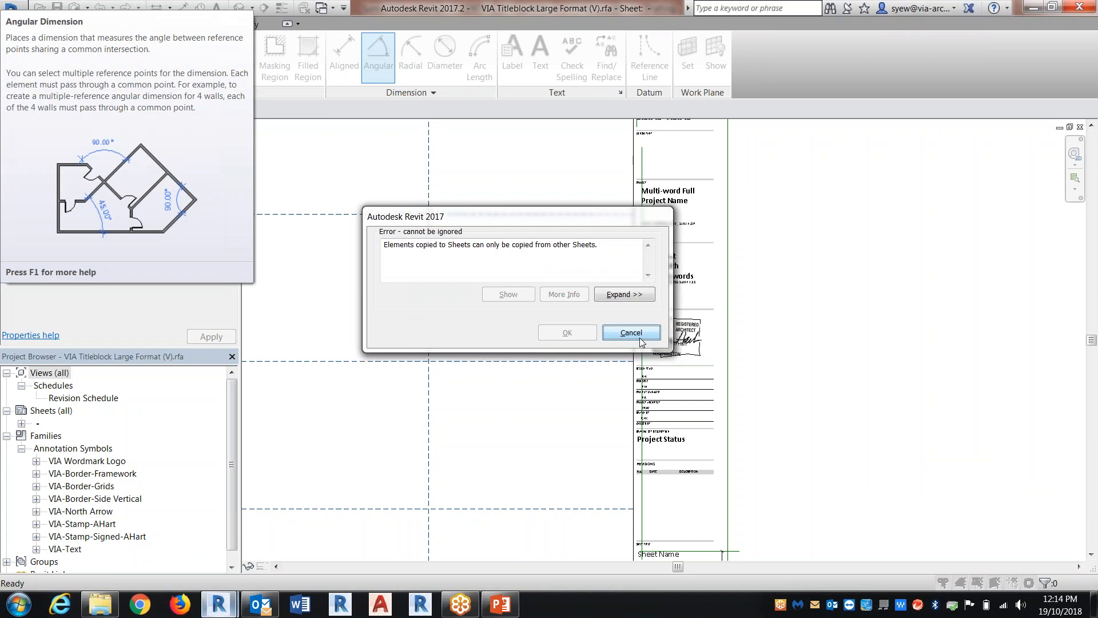
pyautogui.click(631, 333)
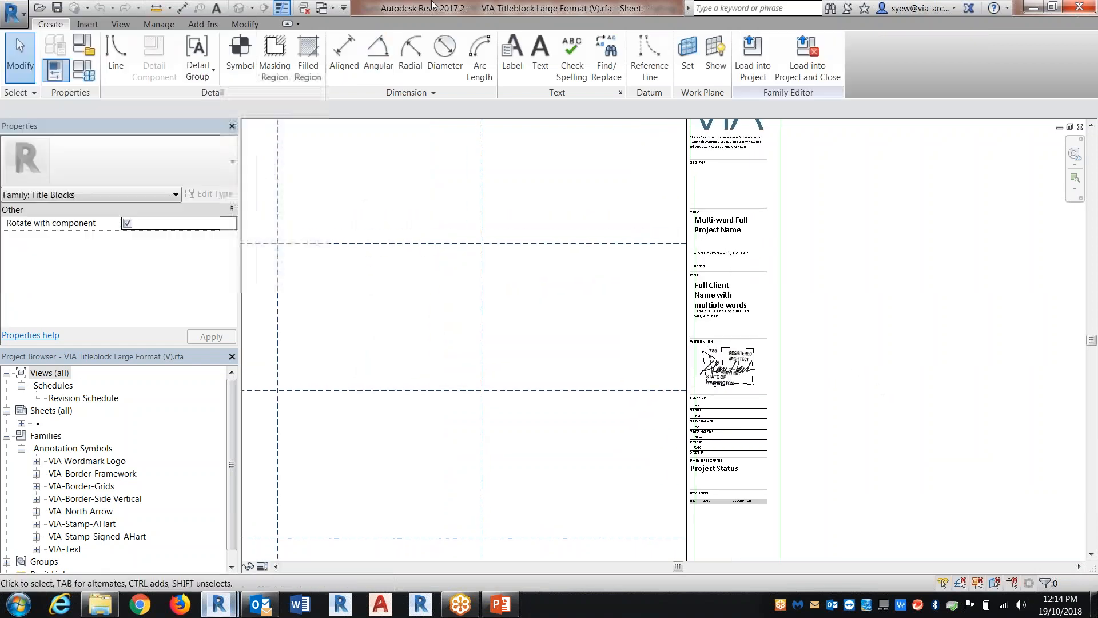
# Return to the Level 1 floor plan and temporarily isolate the building's masking region
pyautogui.click(327, 10)
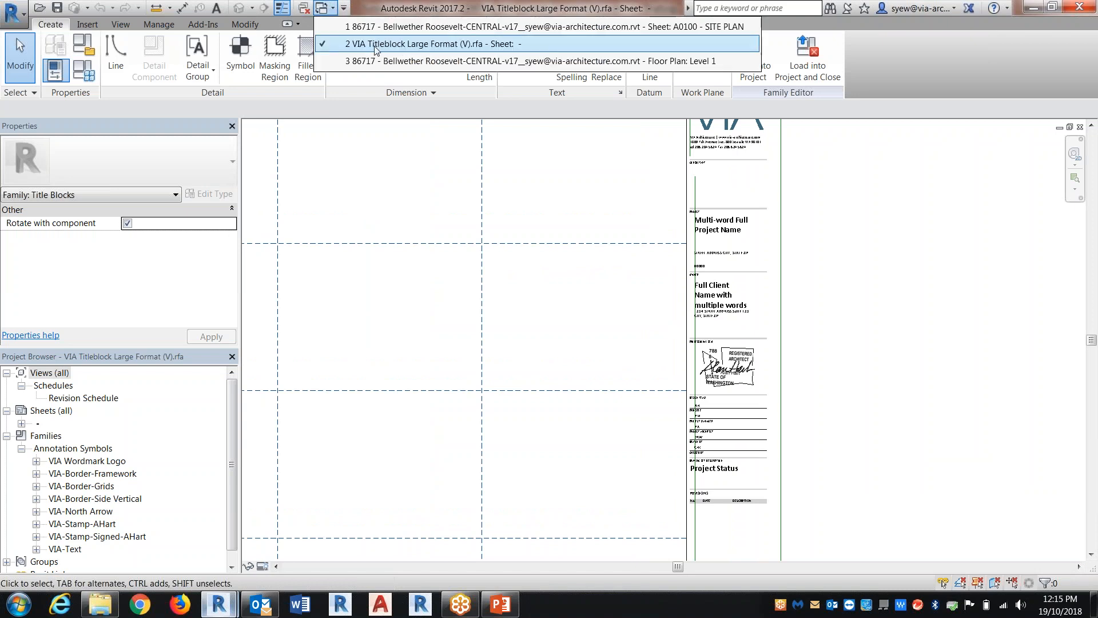
pyautogui.click(385, 62)
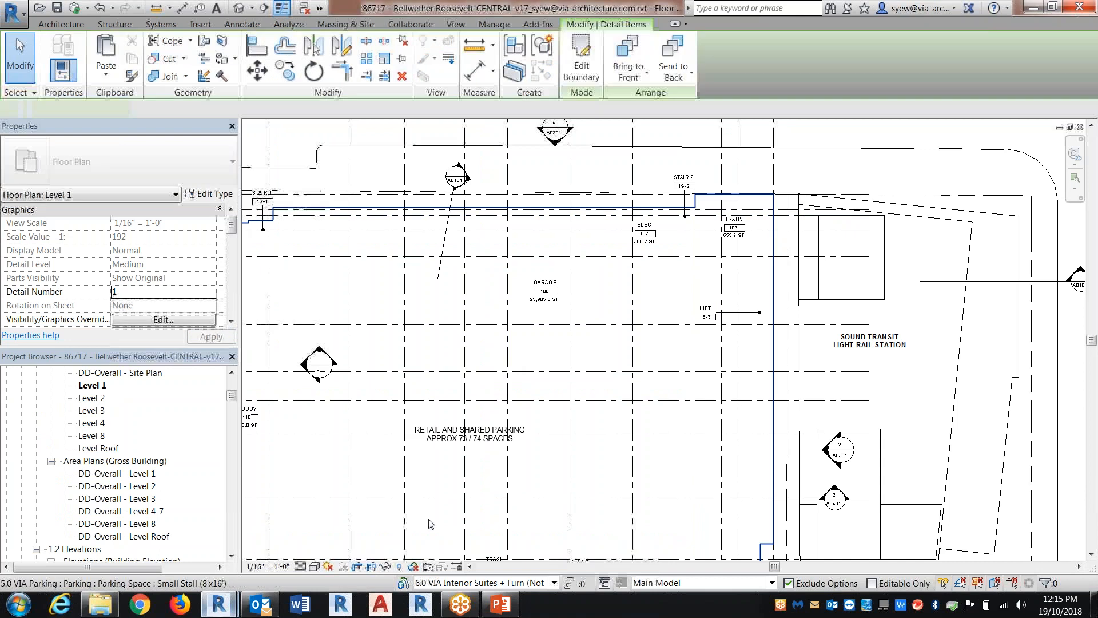
pyautogui.click(774, 243)
pyautogui.click(386, 570)
pyautogui.click(429, 517)
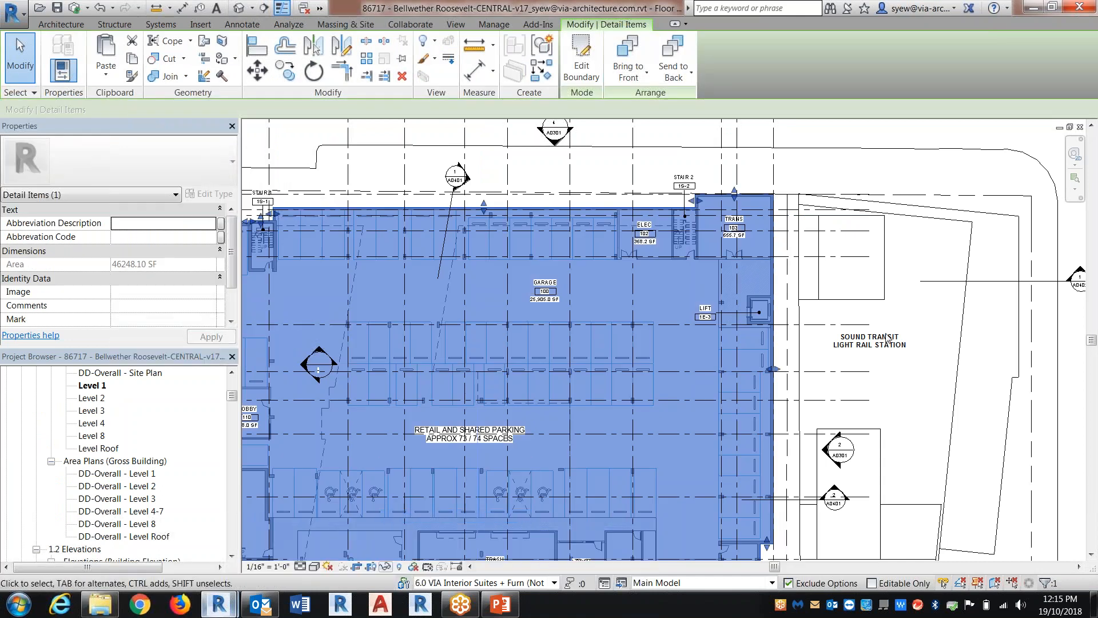
pyautogui.scroll(-1, 829, 248)
pyautogui.scroll(-3, 828, 245)
pyautogui.click(828, 245)
pyautogui.moveTo(744, 279); pyautogui.dragTo(727, 282, button='middle')
pyautogui.scroll(1, 728, 282)
# Set up a DWG export of only the current Level 1 floor plan view
pyautogui.click(12, 11)
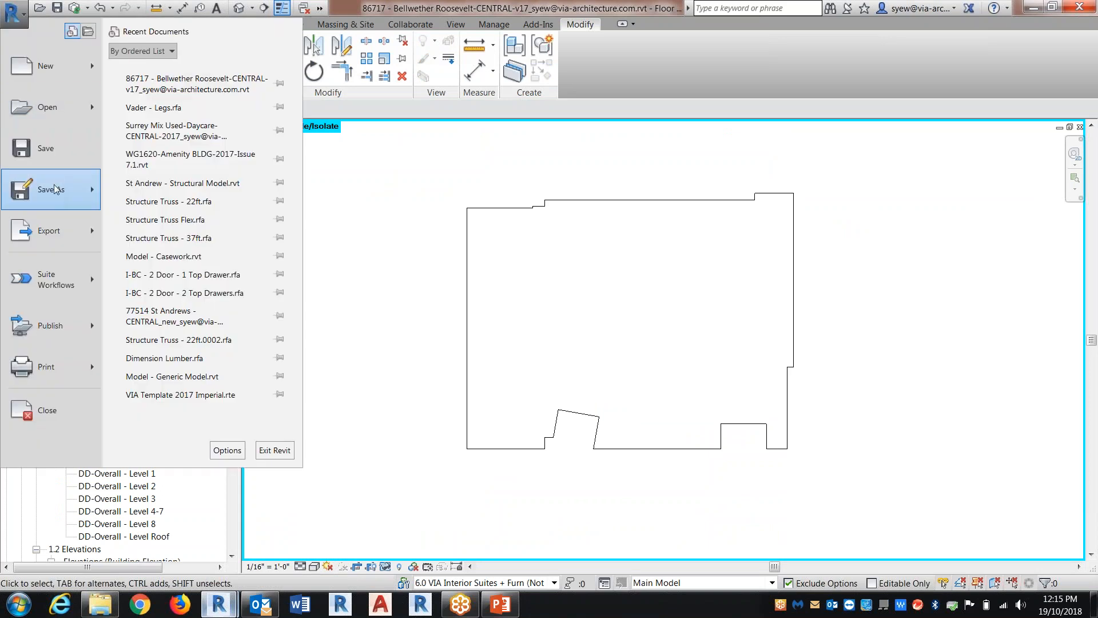
pyautogui.click(57, 237)
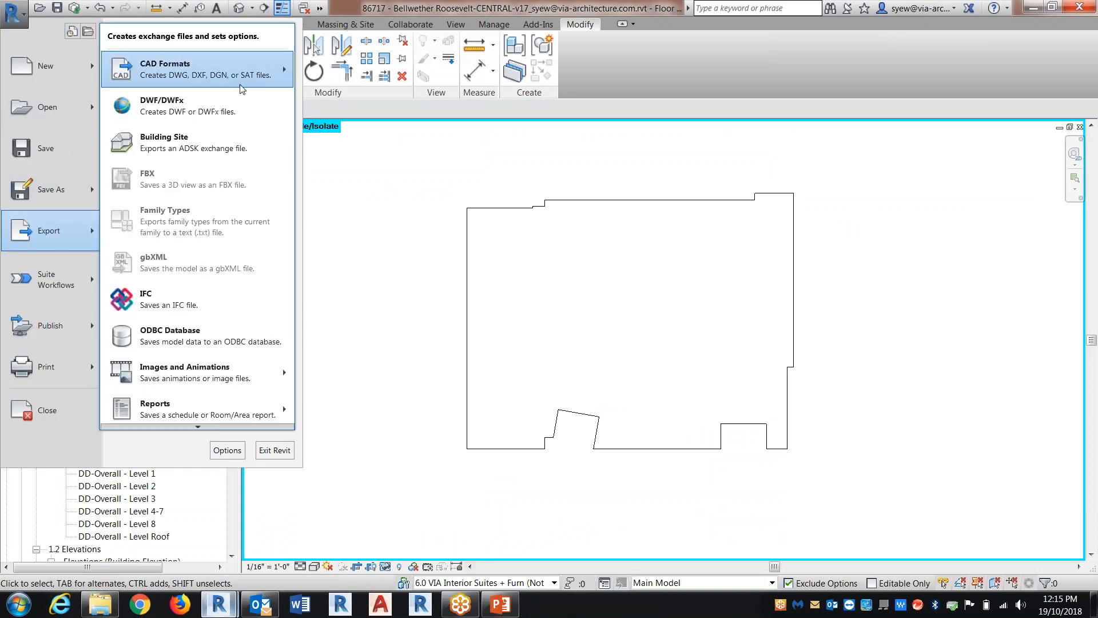
pyautogui.moveTo(241, 88)
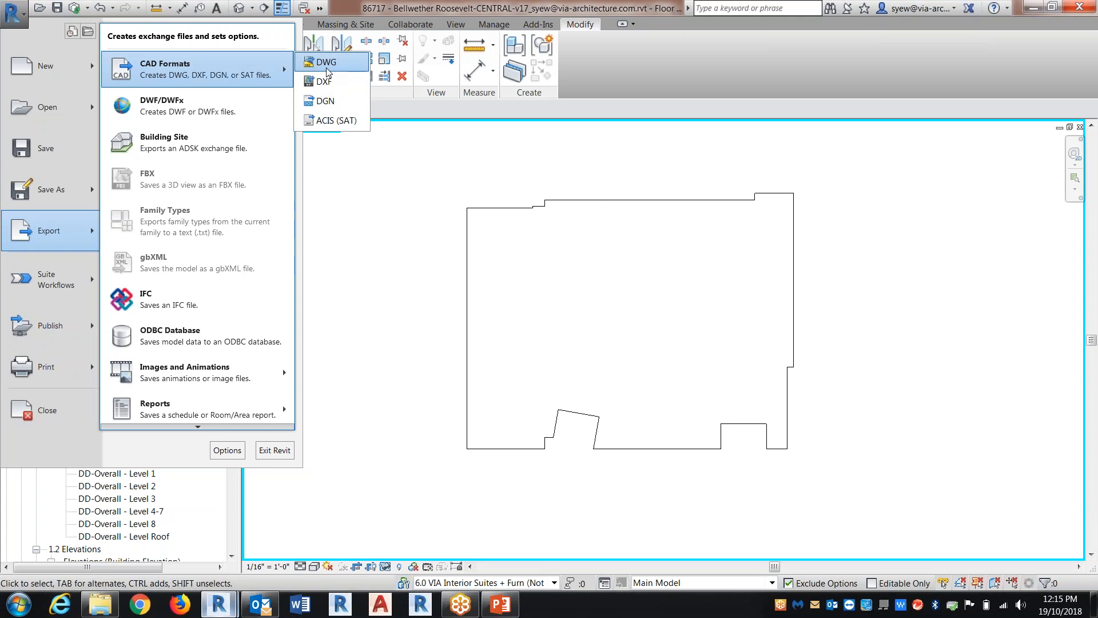
pyautogui.click(326, 63)
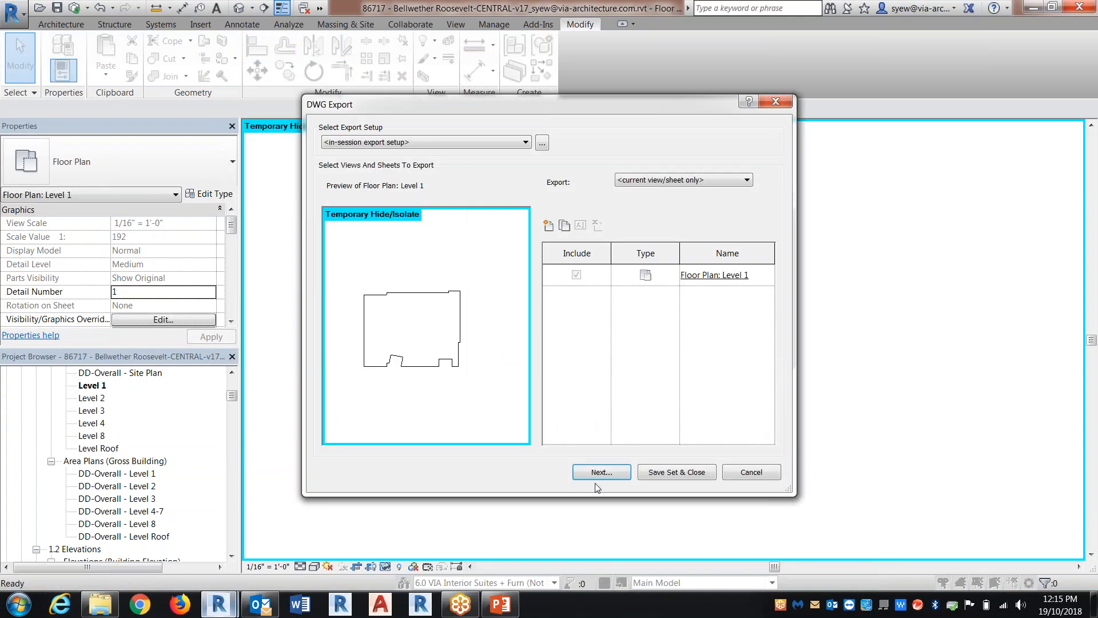
pyautogui.click(595, 472)
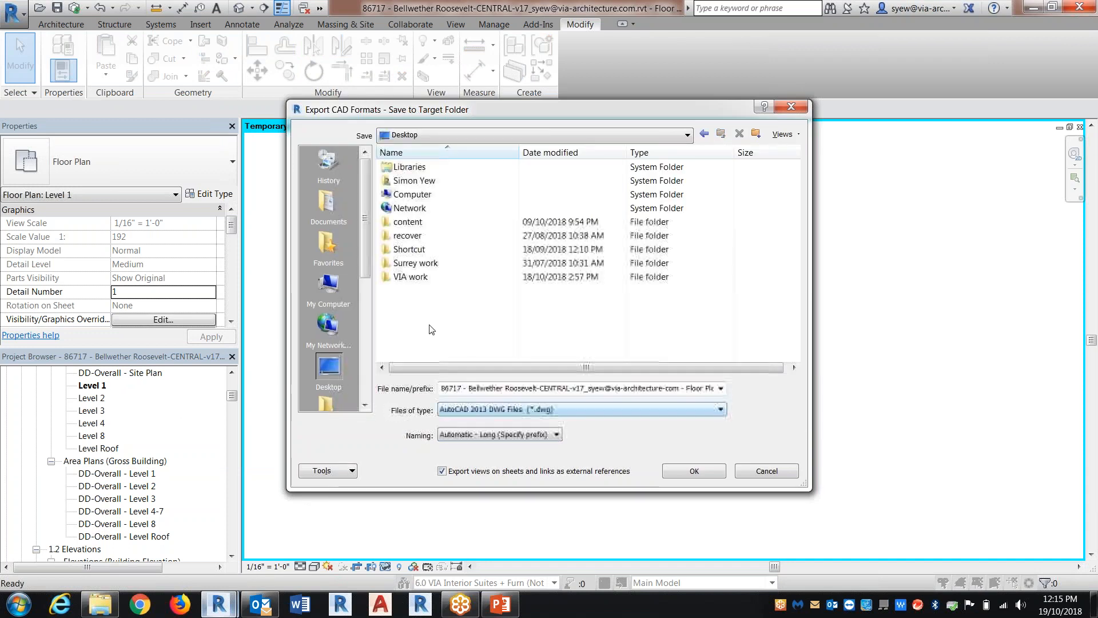
# Export the view as keyplan in the VIA work folder without external references, leaving the temporary isolation on
pyautogui.doubleClick(410, 277)
pyautogui.click(463, 472)
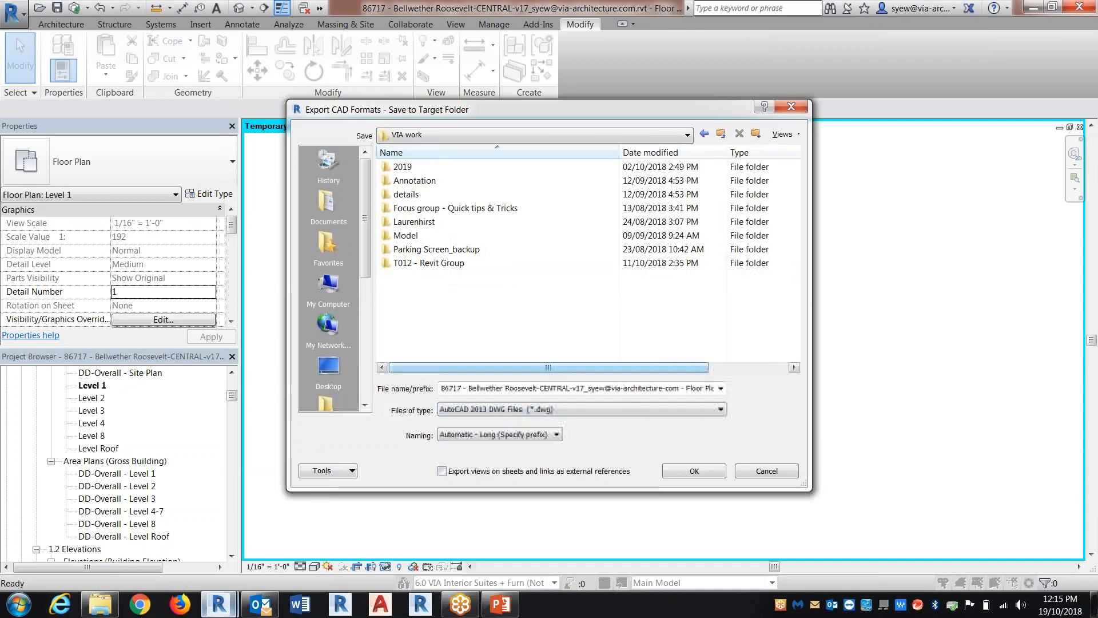
pyautogui.write('keypla')
pyautogui.press('Return')
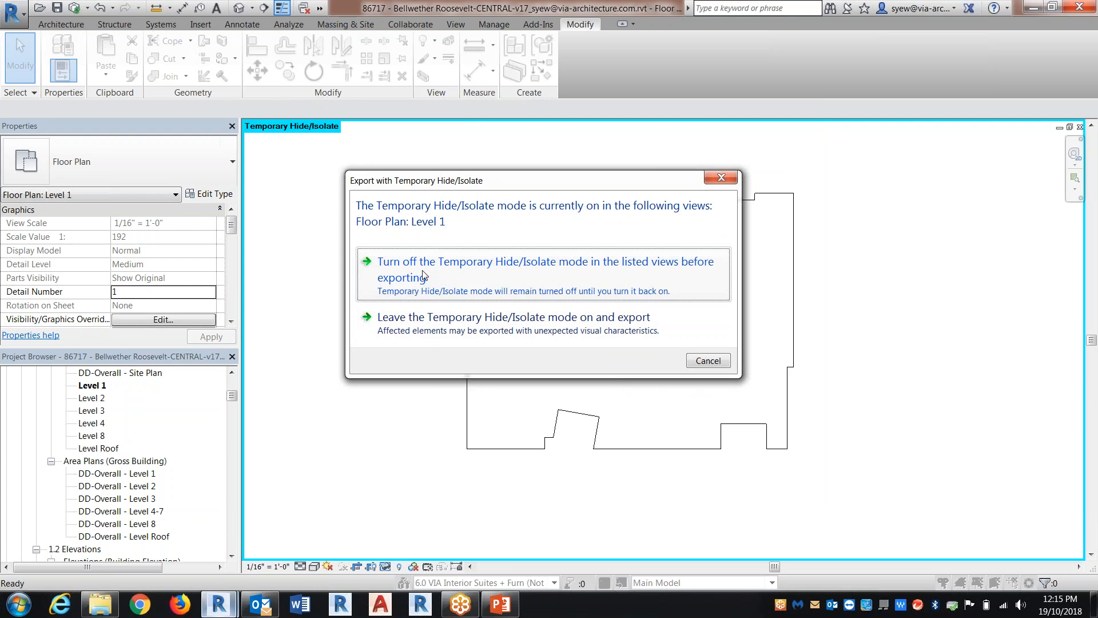
pyautogui.click(481, 321)
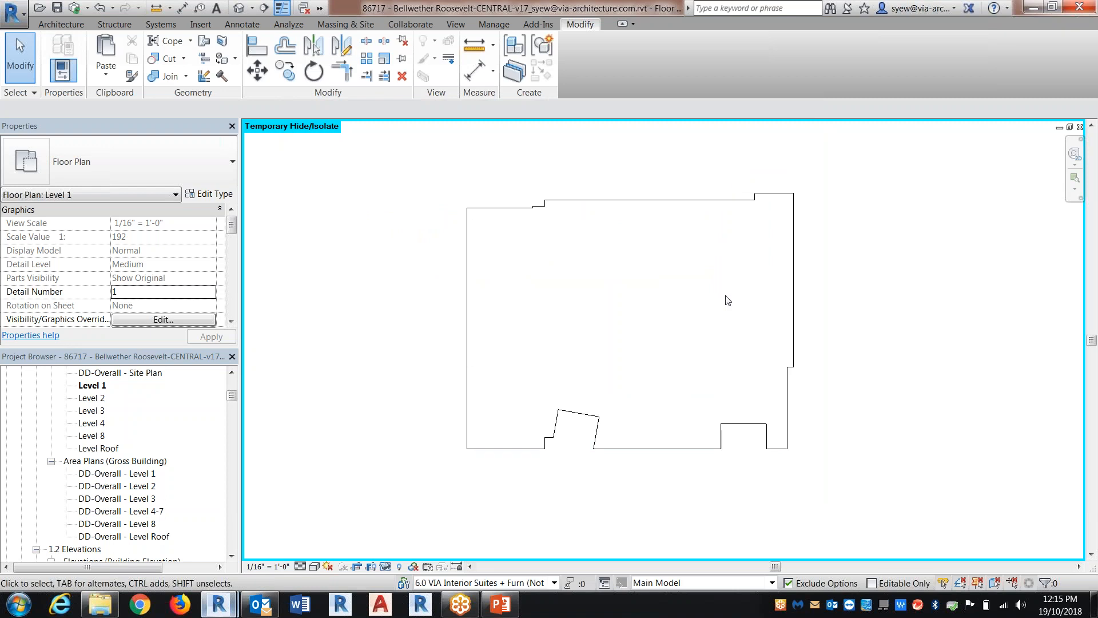
pyautogui.click(1034, 7)
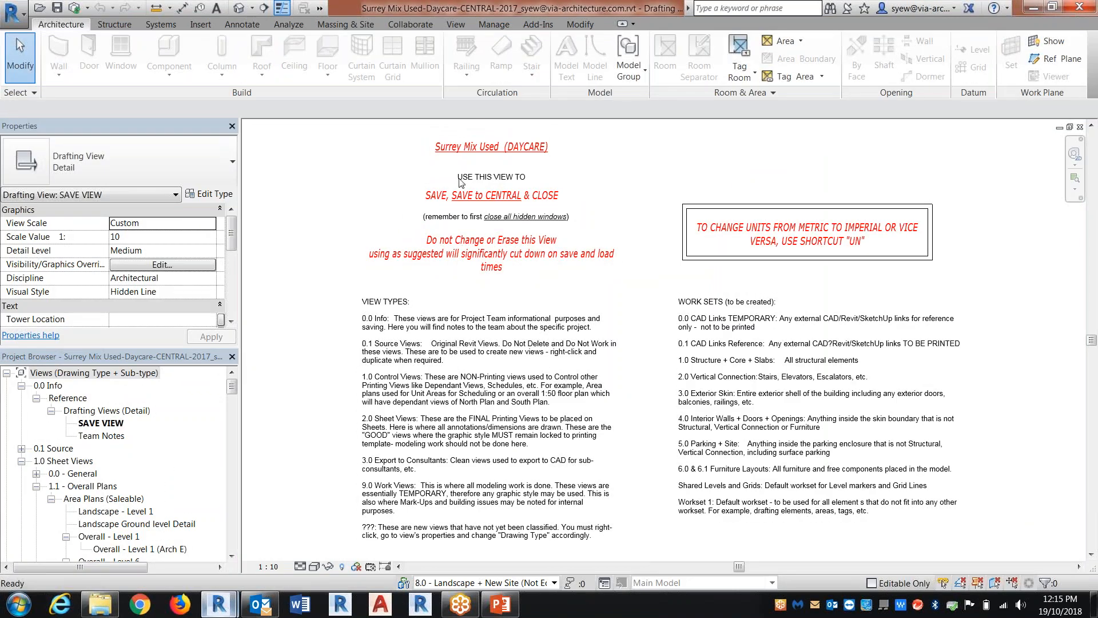
pyautogui.click(1079, 7)
pyautogui.click(496, 320)
pyautogui.click(511, 295)
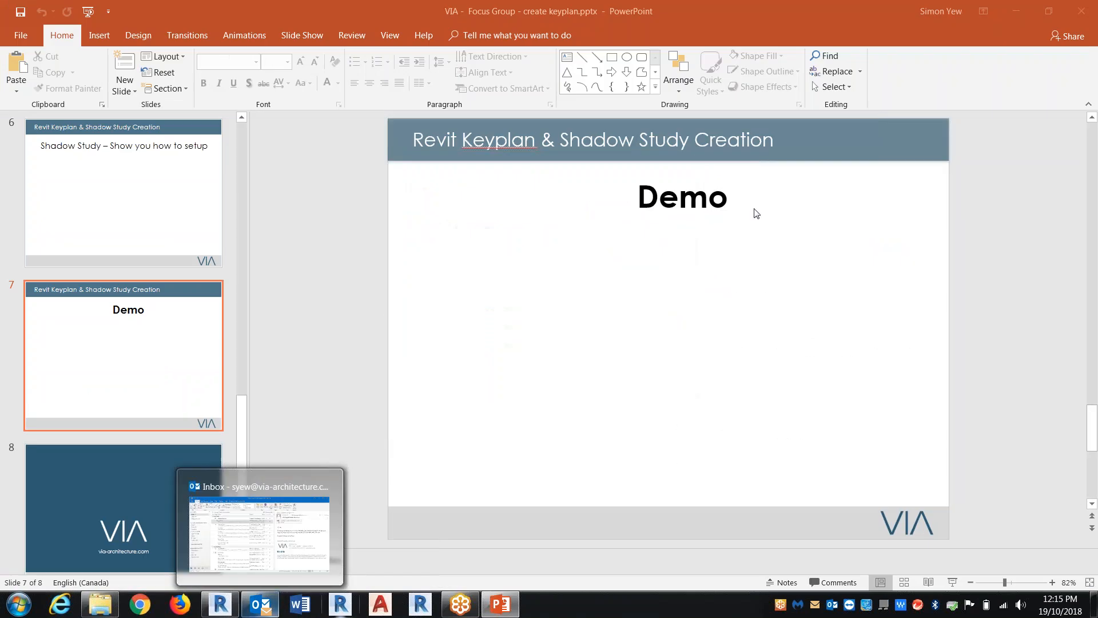
pyautogui.click(1018, 11)
pyautogui.click(220, 604)
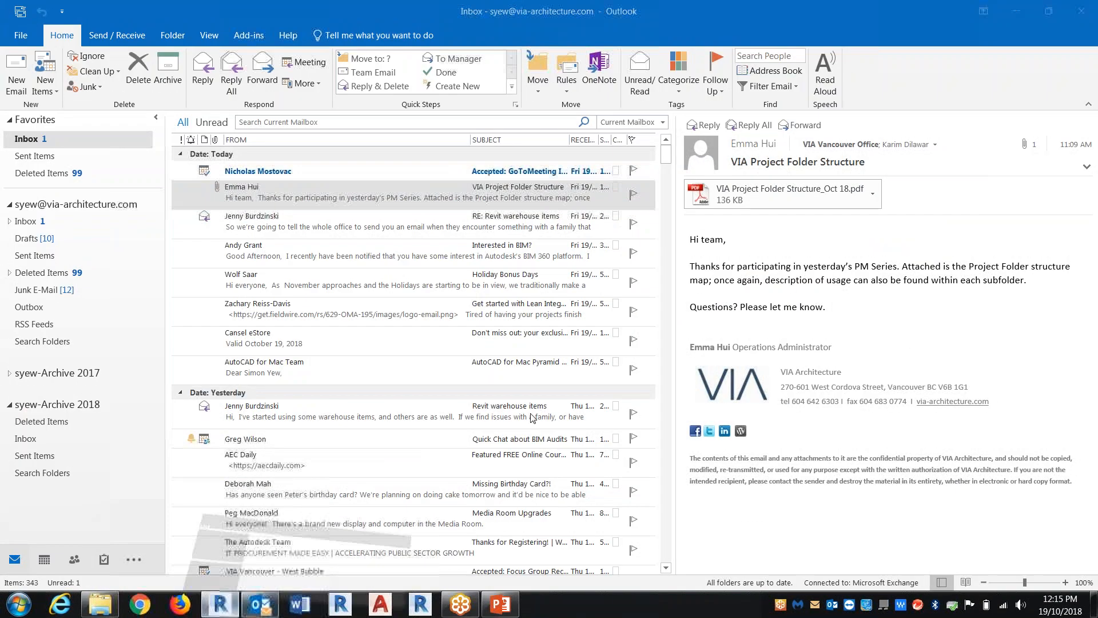
# Switch to the VIA Titleblock Large Format (V) family's sheet view
pyautogui.click(319, 9)
pyautogui.click(332, 27)
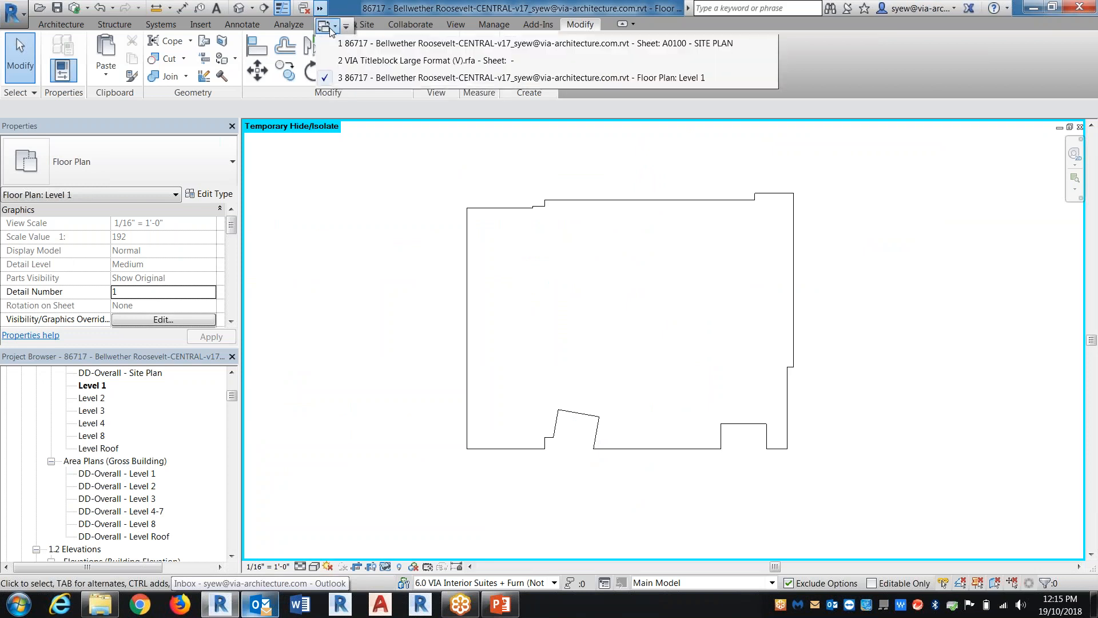
pyautogui.click(396, 57)
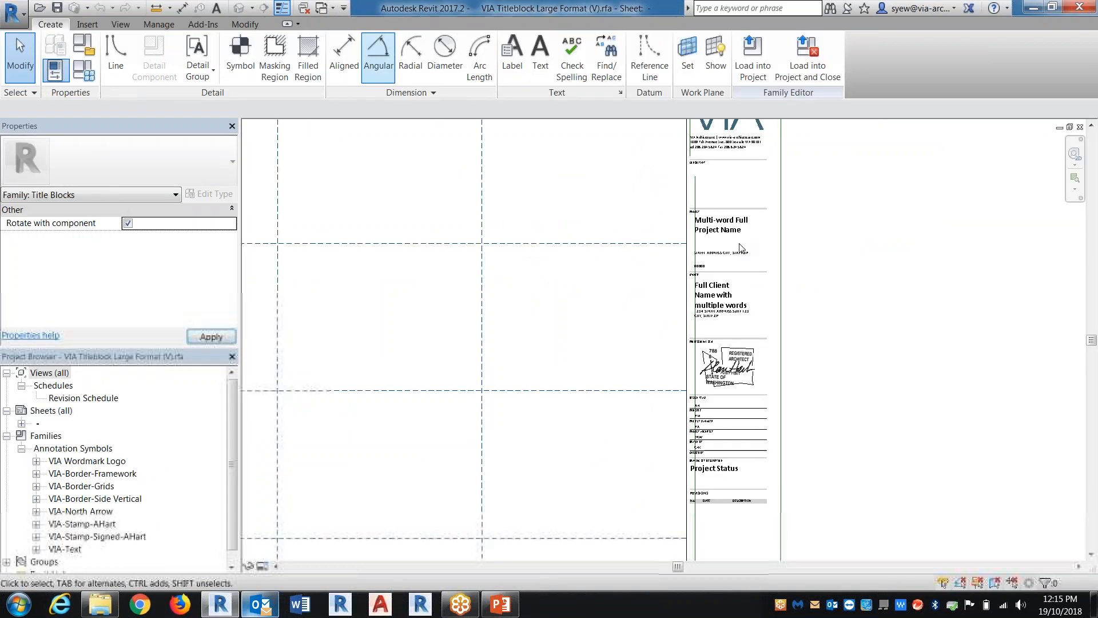
# Import keyplan.dwg into the current view only, with black and white colors and visible layers
pyautogui.click(87, 24)
pyautogui.click(242, 60)
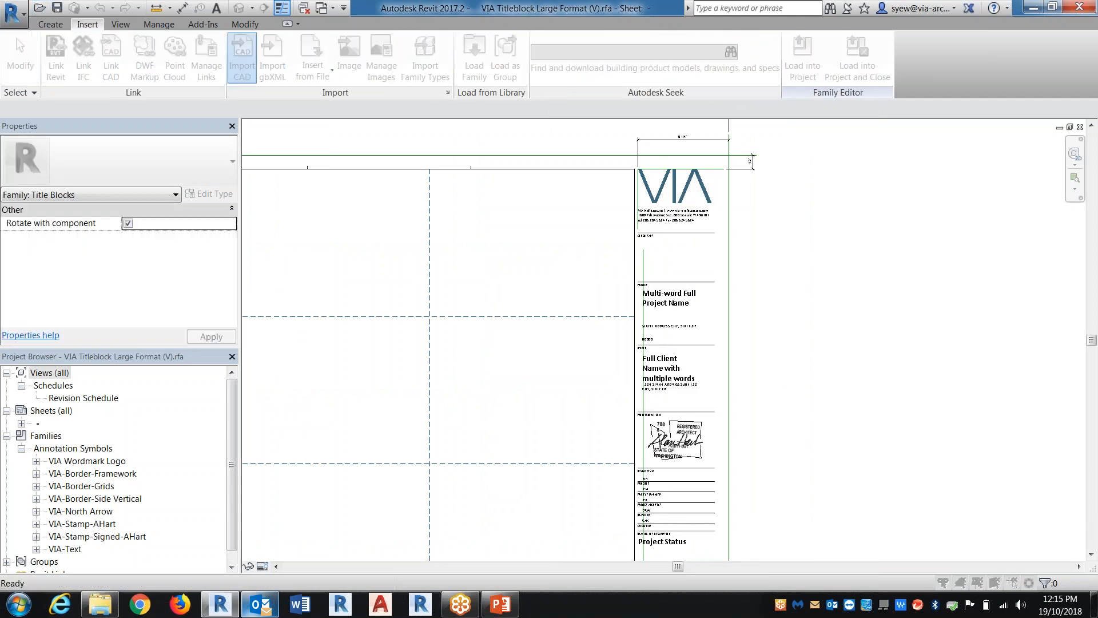
pyautogui.click(395, 293)
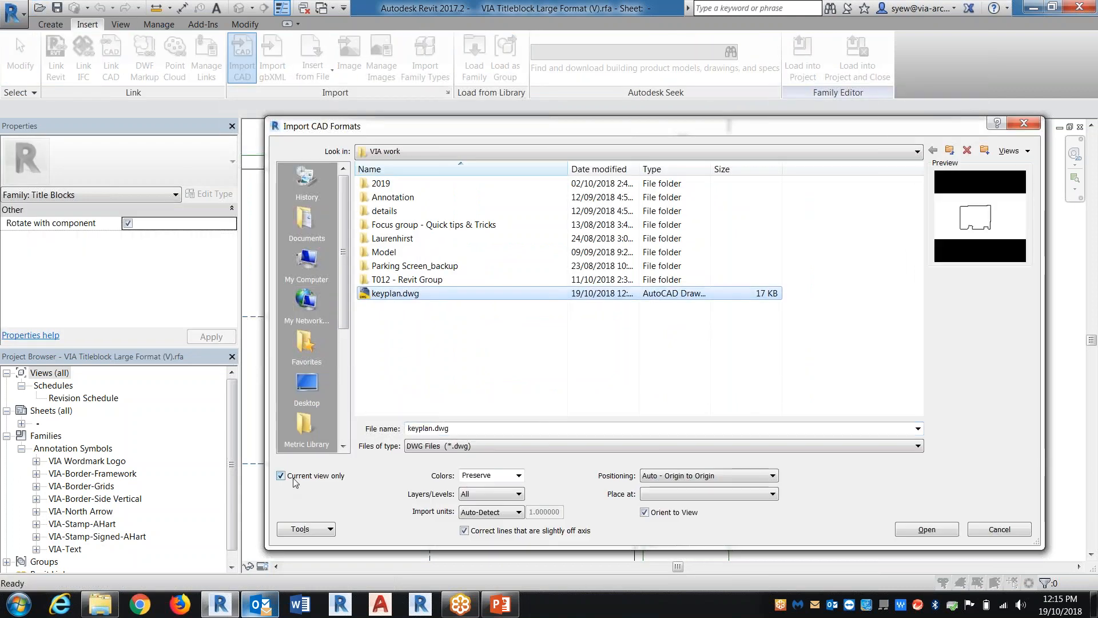
pyautogui.click(480, 495)
pyautogui.click(495, 475)
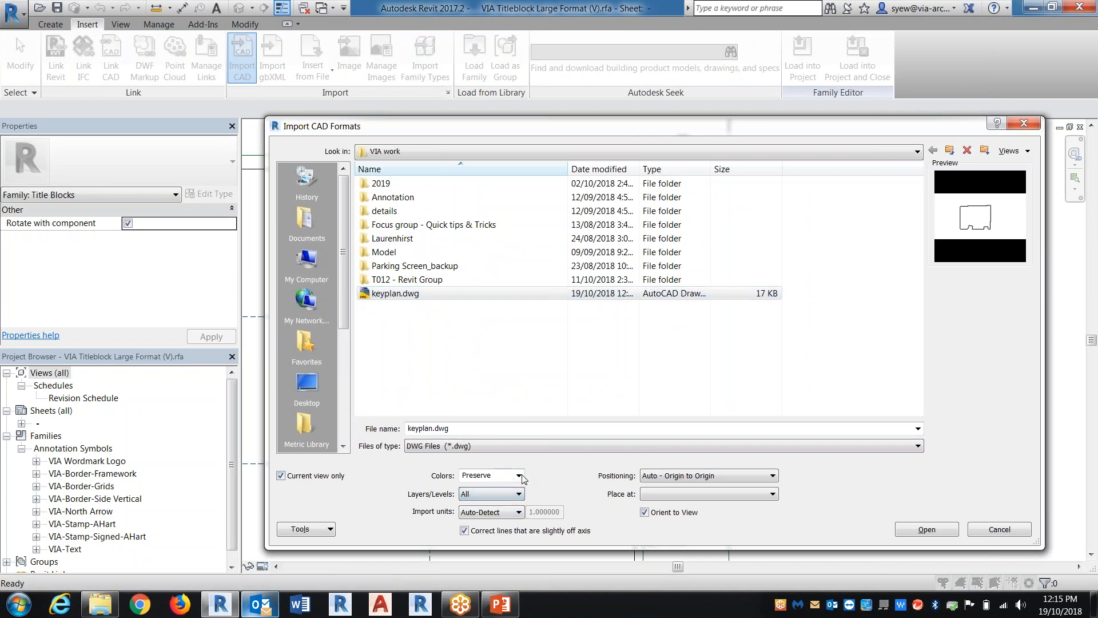
pyautogui.click(495, 476)
pyautogui.click(492, 506)
pyautogui.click(495, 495)
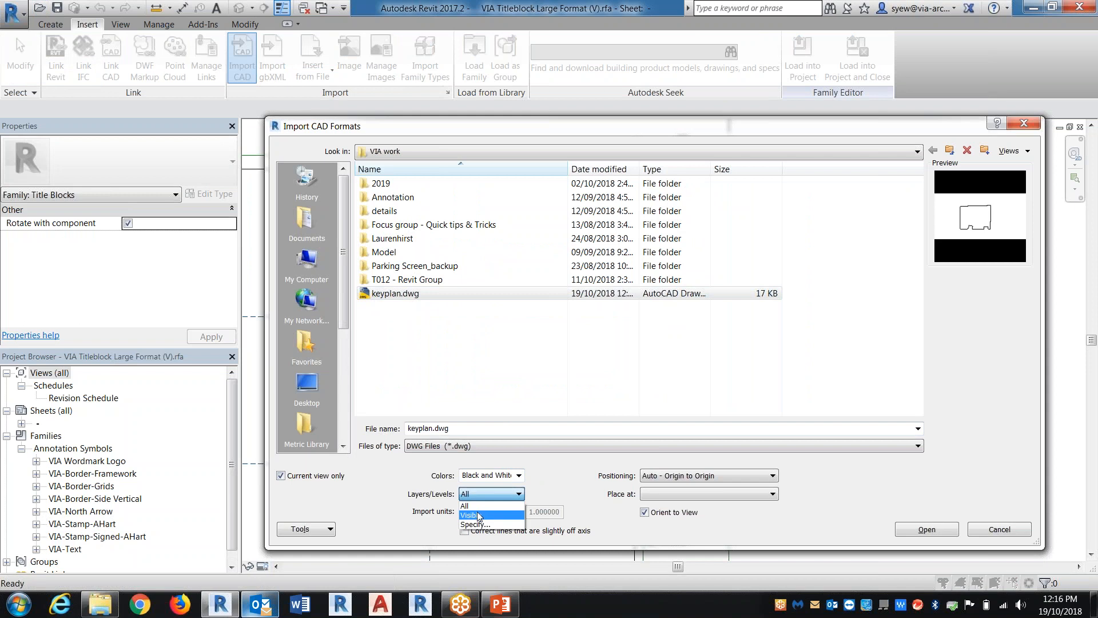
pyautogui.click(479, 514)
pyautogui.click(921, 529)
pyautogui.click(591, 318)
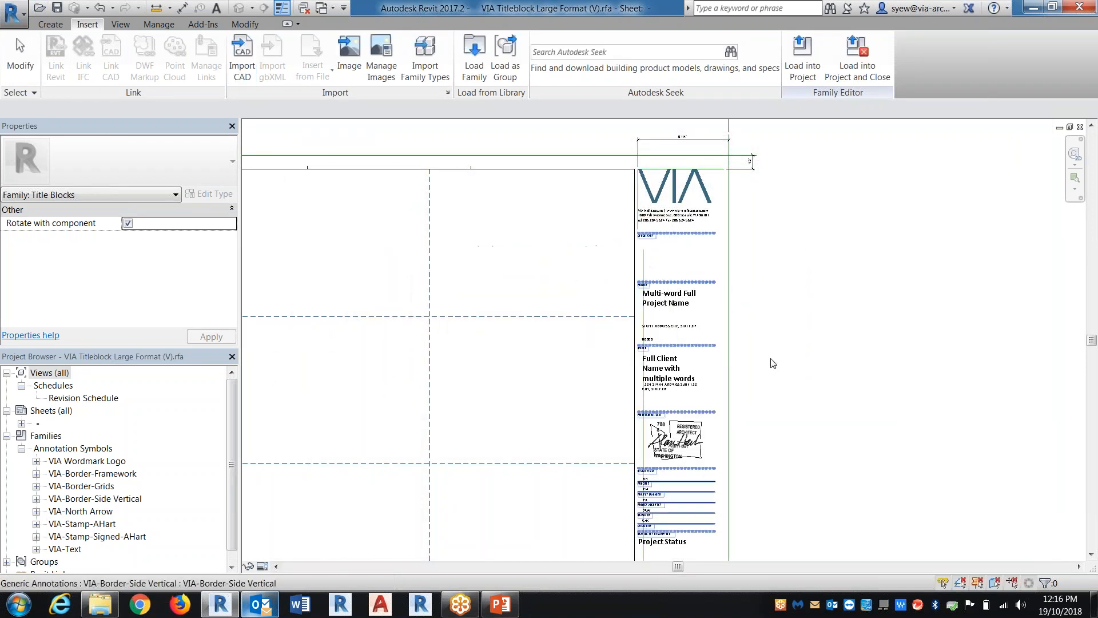
# Select the imported key plan outline and unpin it
pyautogui.scroll(-5, 546, 344)
pyautogui.scroll(-3, 546, 345)
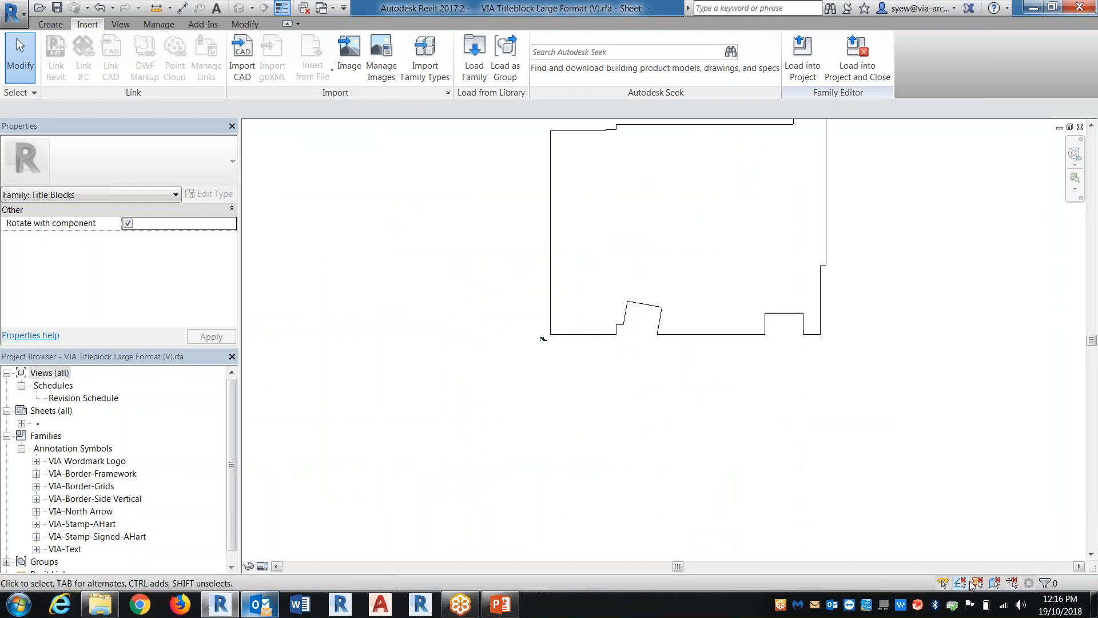
pyautogui.moveTo(828, 337); pyautogui.dragTo(751, 274)
pyautogui.moveTo(780, 162); pyautogui.dragTo(768, 205, button='middle')
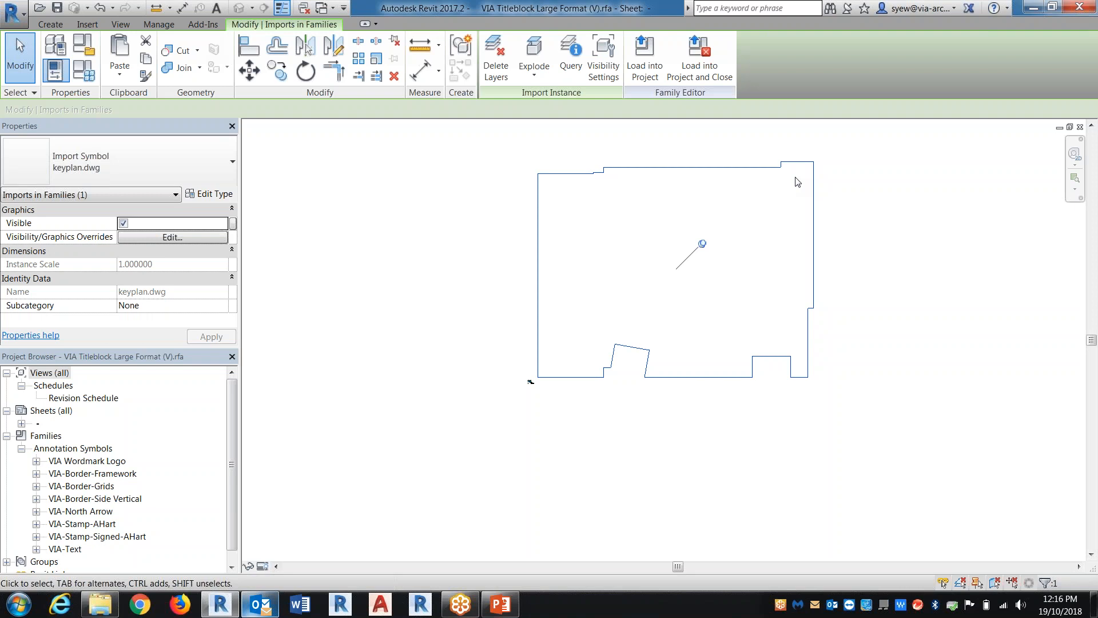
pyautogui.click(703, 246)
pyautogui.scroll(3, 657, 333)
pyautogui.moveTo(656, 336); pyautogui.dragTo(621, 439, button='middle')
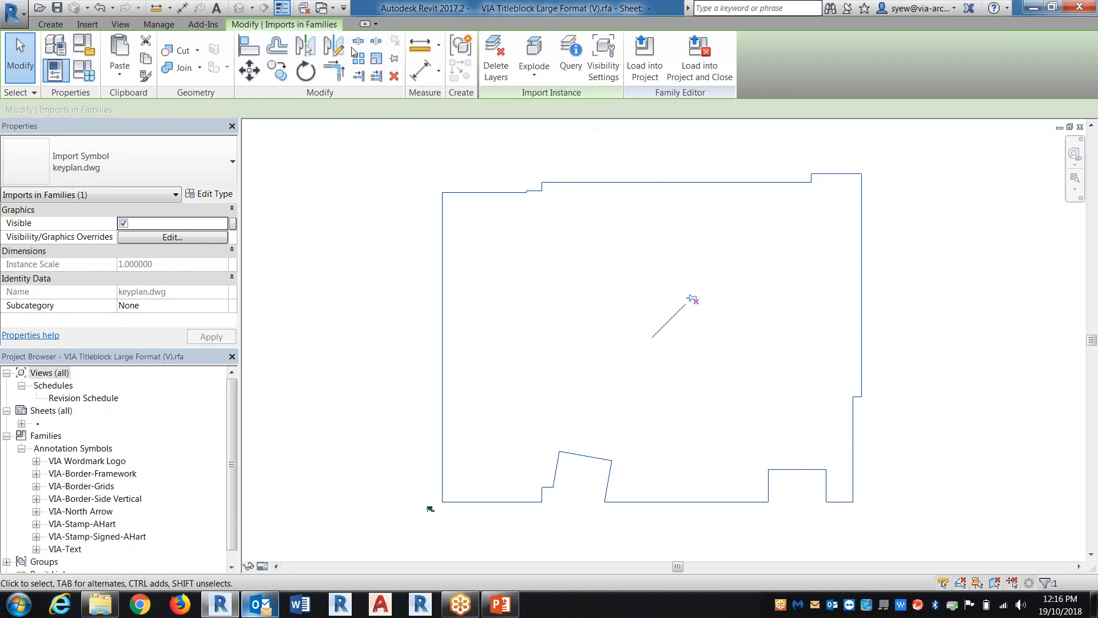
pyautogui.scroll(5, 554, 191)
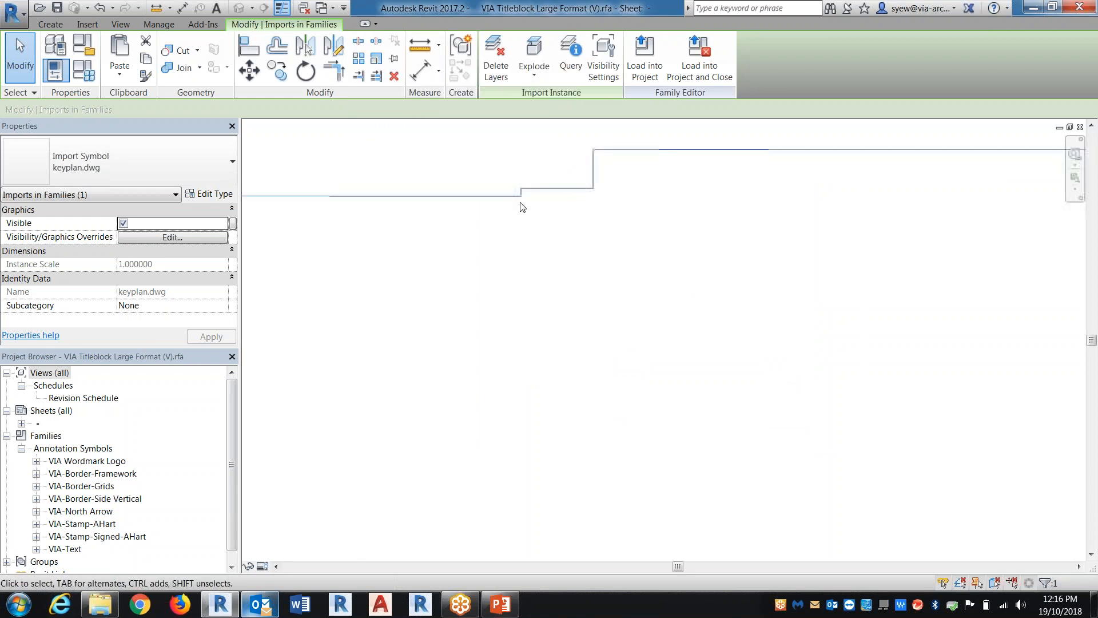
pyautogui.scroll(-2, 555, 167)
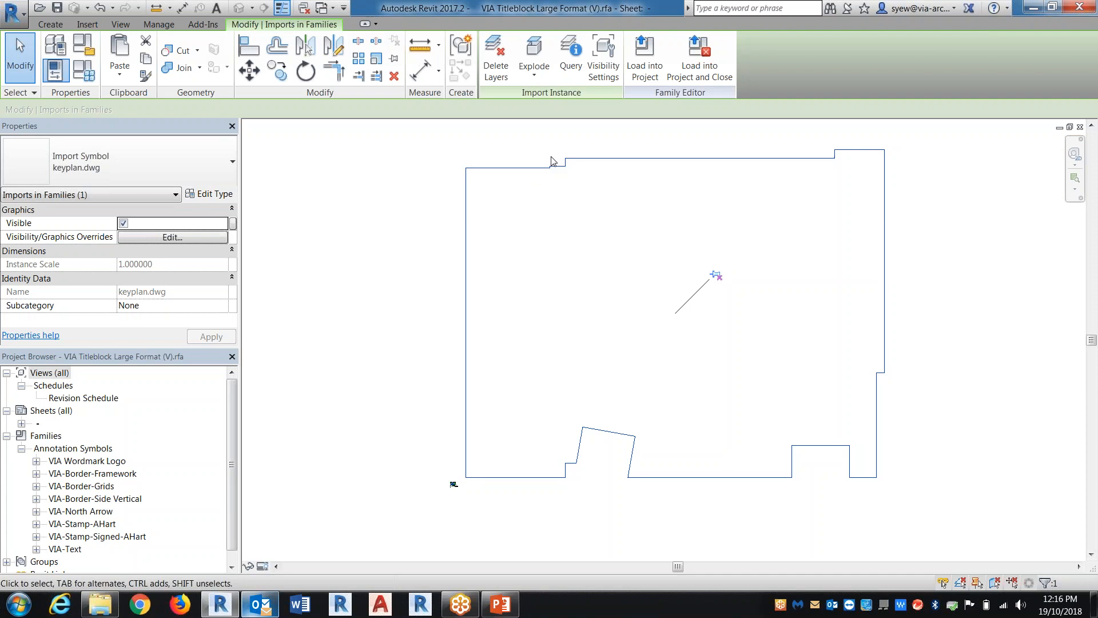
# Scale the key plan outline graphically so the distance from its bottom edge to its top edge is 1"
pyautogui.click(376, 57)
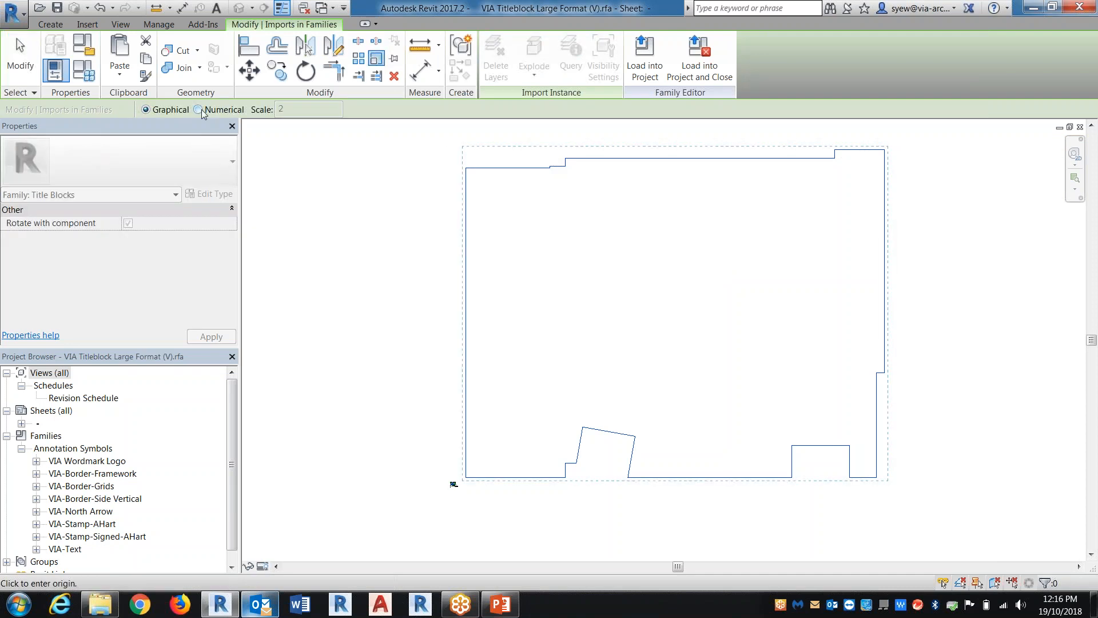
pyautogui.click(490, 477)
pyautogui.click(490, 168)
pyautogui.write('1"')
pyautogui.press('Return')
# Move the scaled key plan outline into the title block's consultant area, above the project name
pyautogui.scroll(3, 457, 505)
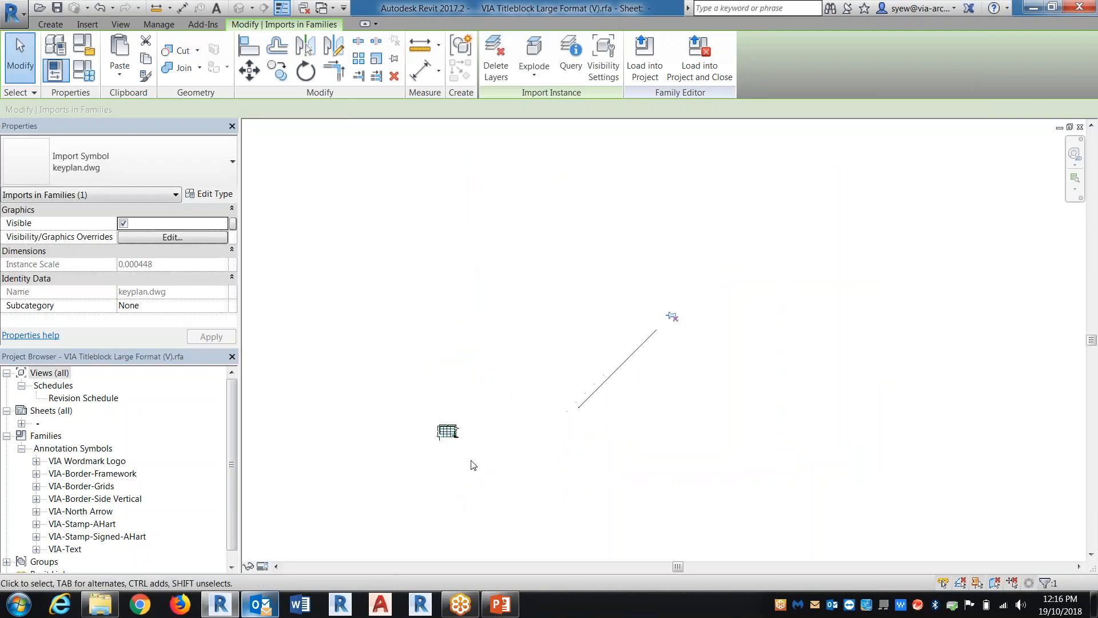
pyautogui.scroll(3, 473, 464)
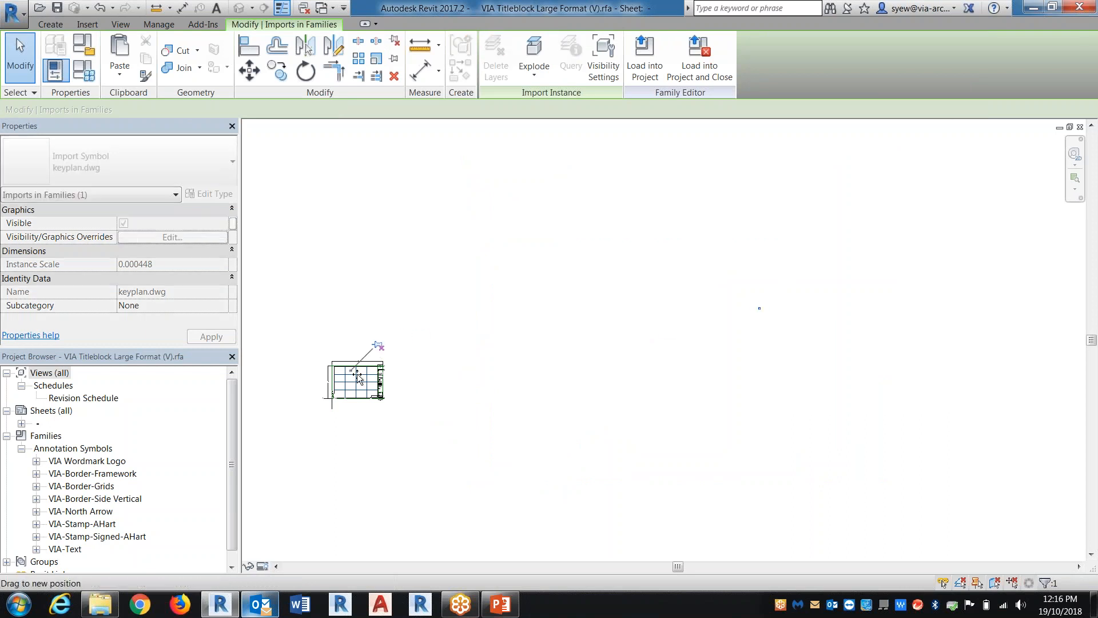
pyautogui.scroll(5, 369, 382)
pyautogui.scroll(5, 336, 366)
pyautogui.moveTo(318, 345); pyautogui.dragTo(789, 247)
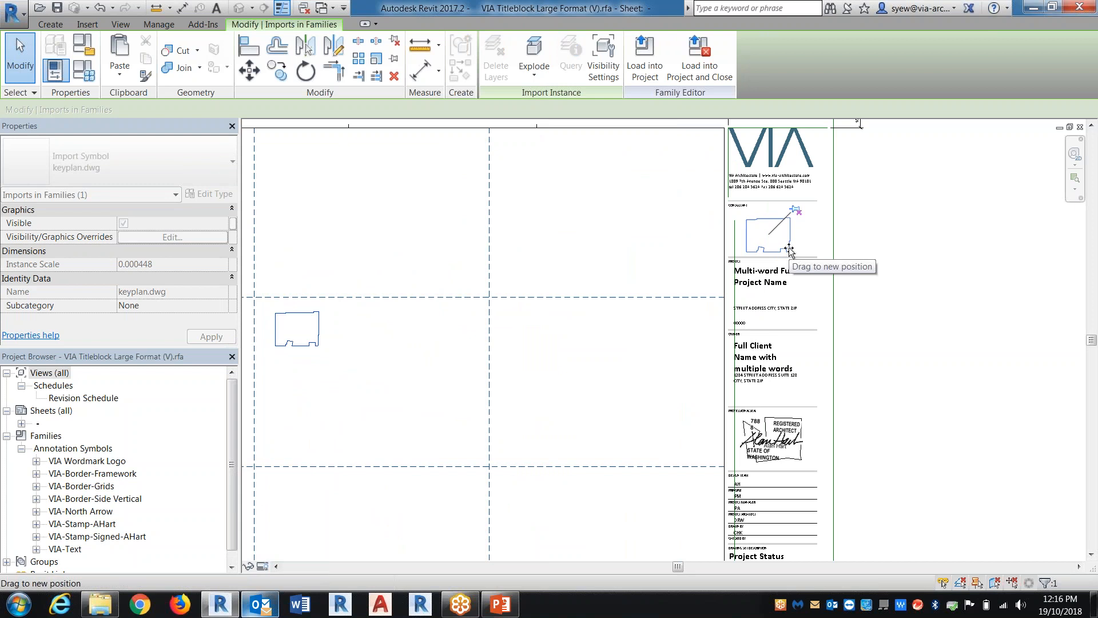
pyautogui.press('Escape')
pyautogui.scroll(5, 798, 238)
pyautogui.moveTo(901, 245); pyautogui.dragTo(884, 303, button='middle')
pyautogui.scroll(3, 722, 182)
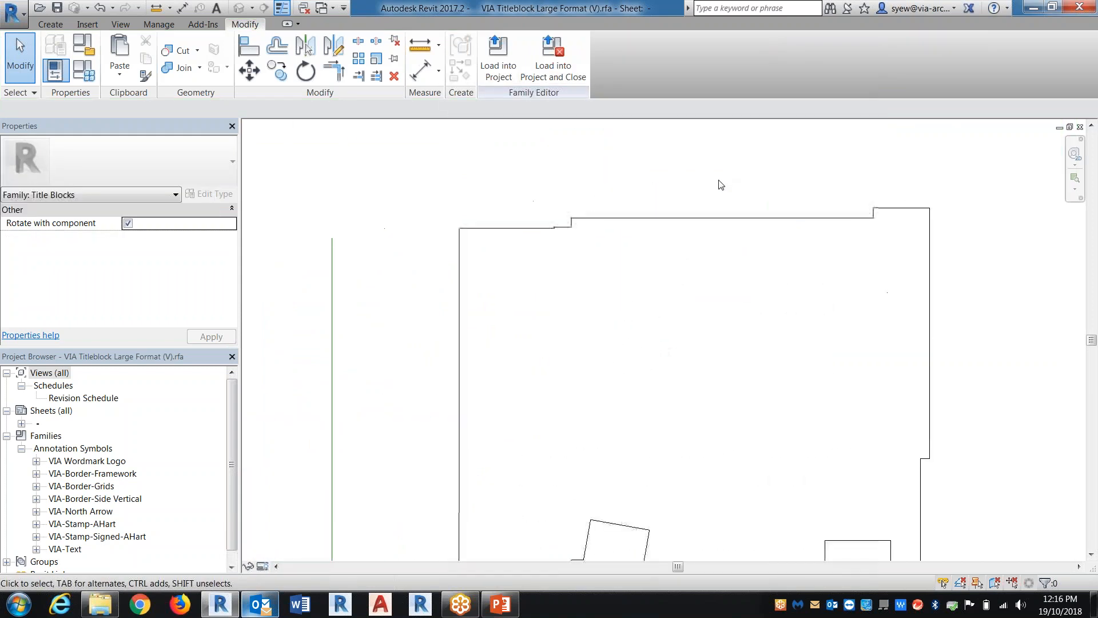
# Trace the key plan outline's upper-left horizontal edge with a title block line about 35/128" long
pyautogui.scroll(2, 569, 229)
pyautogui.click(50, 24)
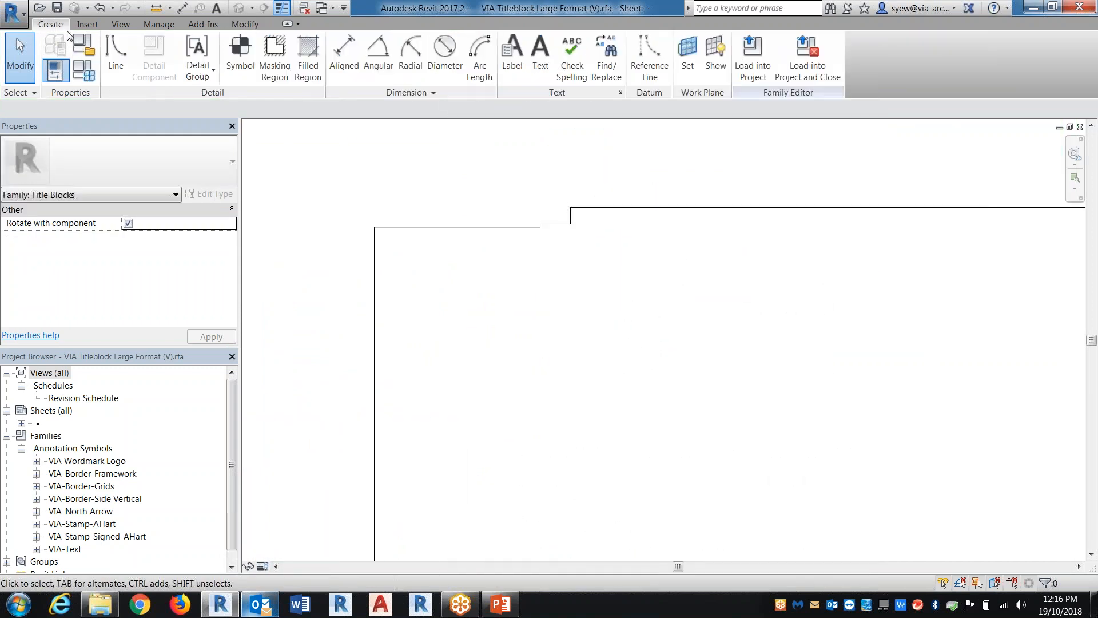
pyautogui.click(116, 59)
pyautogui.click(521, 75)
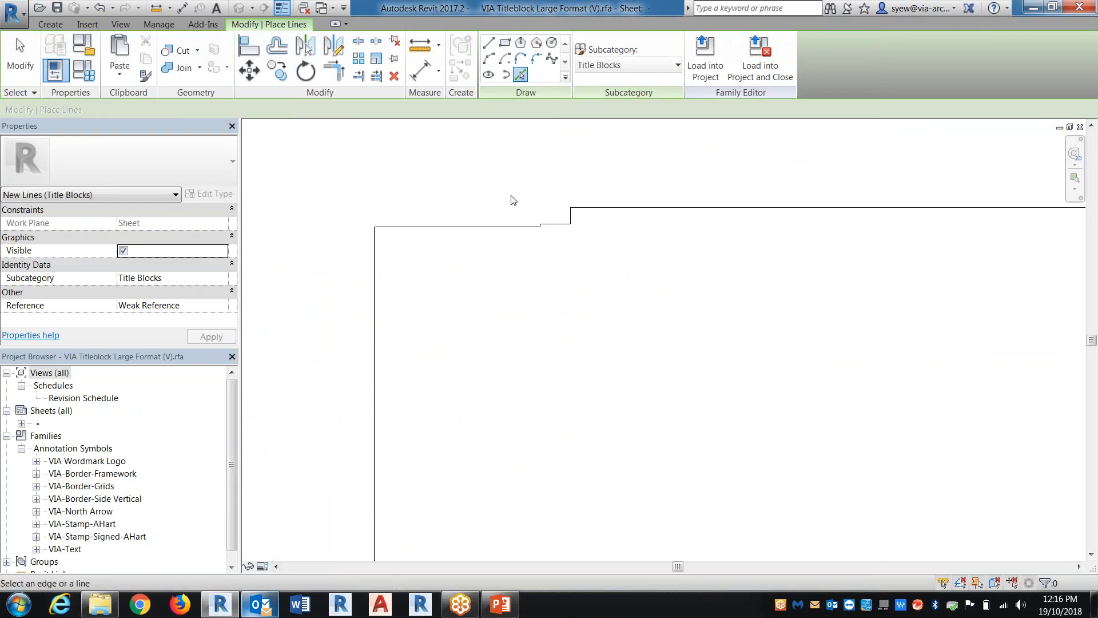
pyautogui.click(489, 46)
pyautogui.click(540, 226)
pyautogui.click(374, 226)
pyautogui.scroll(5, 534, 219)
pyautogui.press('Escape')
pyautogui.press('Escape')
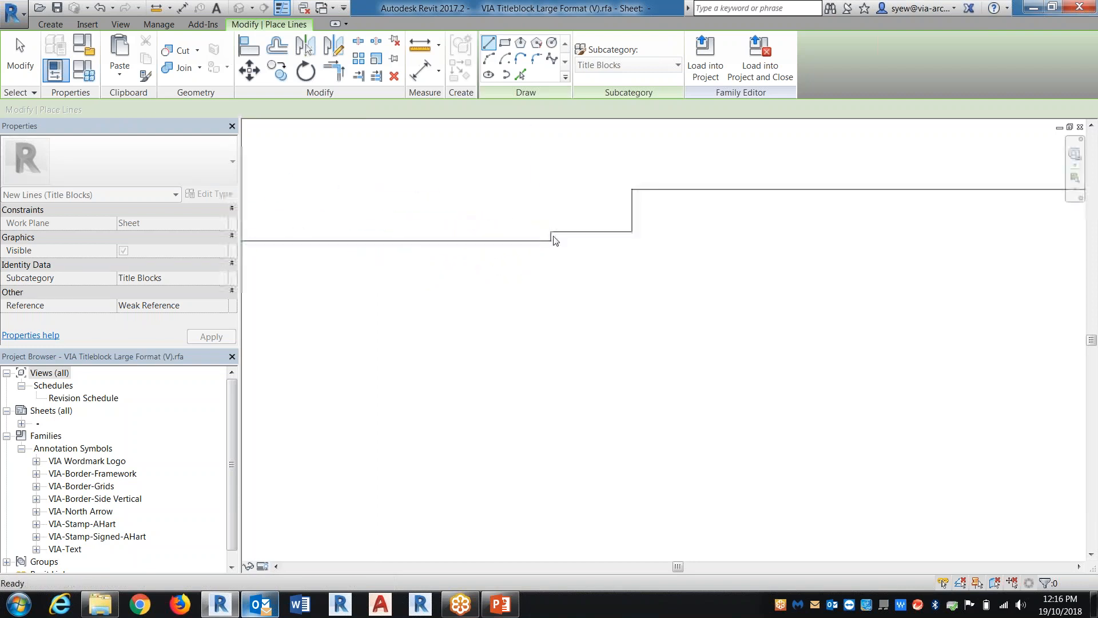
# Try to trace the short vertical jog beside the upper-left edge with a line about 1/256" long
pyautogui.click(550, 240)
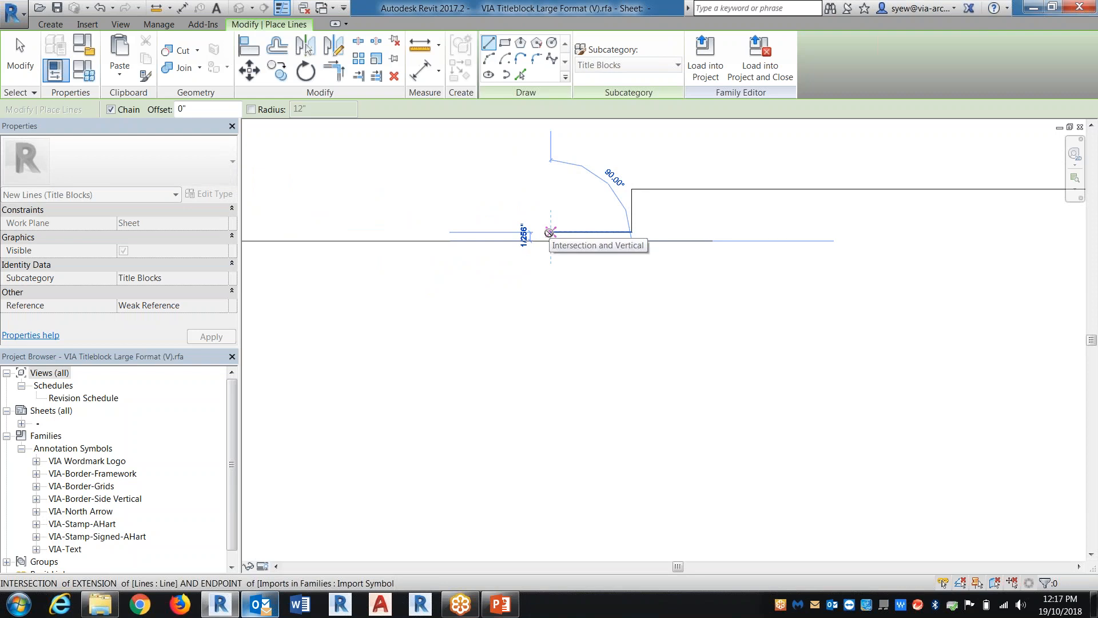
pyautogui.click(550, 232)
pyautogui.press('Escape')
pyautogui.press('Escape')
# Examine the traced line and the imported key plan outline in the title block's consultant area
pyautogui.scroll(-5, 550, 235)
pyautogui.click(544, 238)
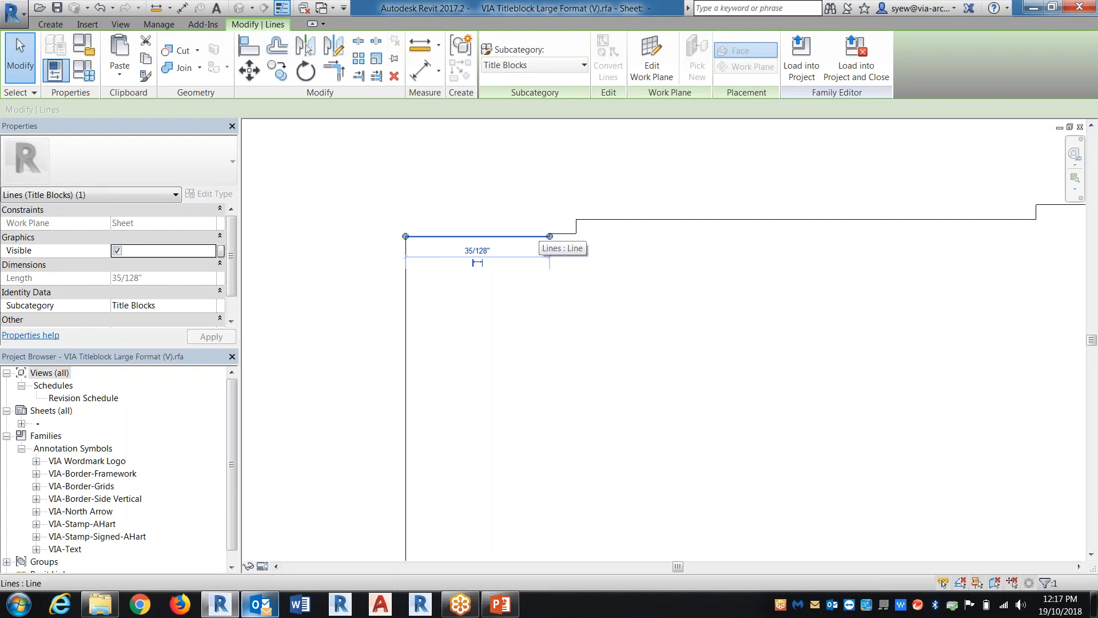
pyautogui.scroll(1, 563, 237)
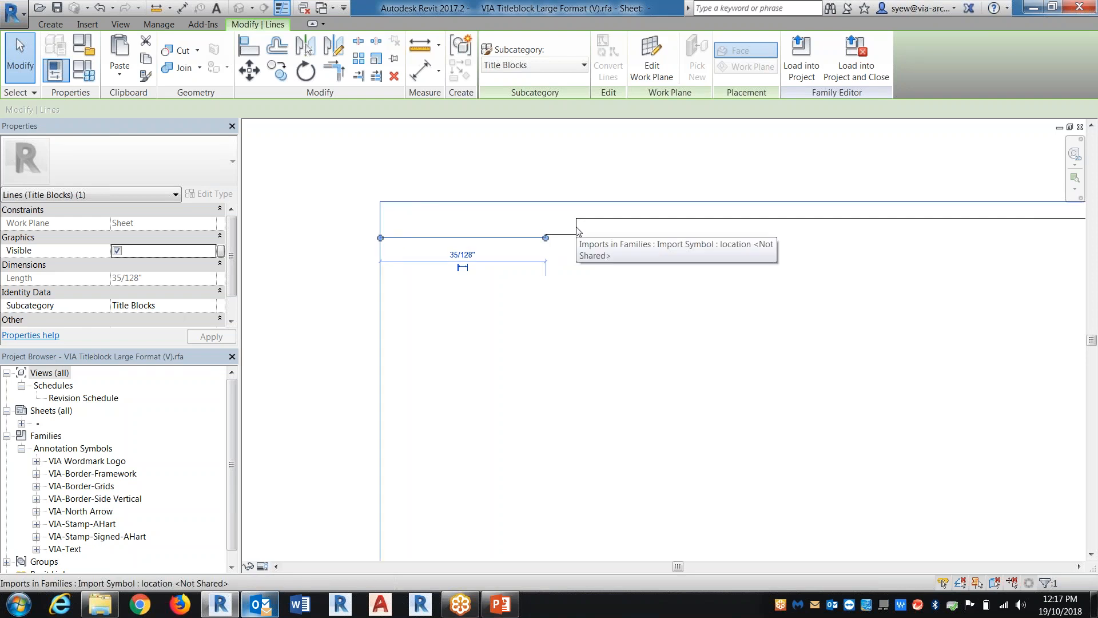
pyautogui.press('Escape')
pyautogui.scroll(-5, 576, 231)
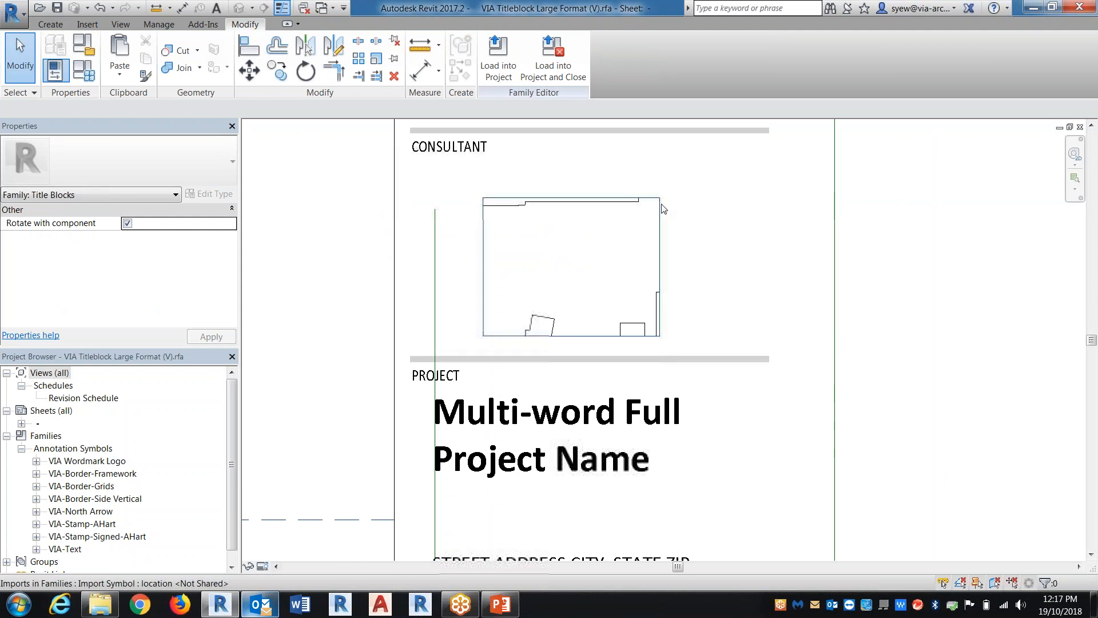
pyautogui.click(662, 208)
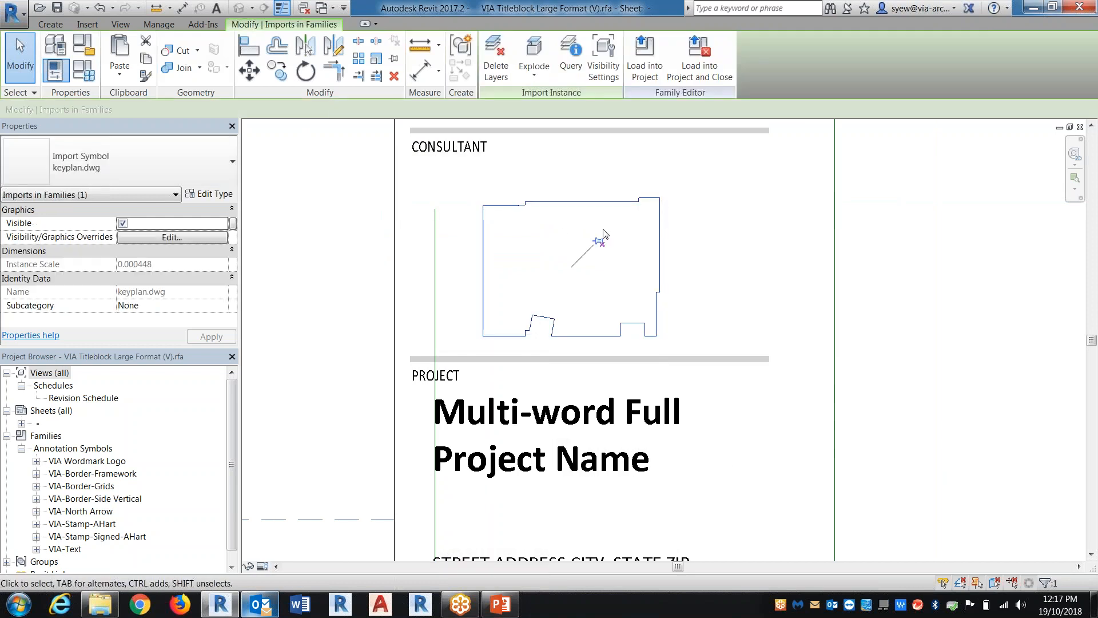
pyautogui.scroll(3, 547, 240)
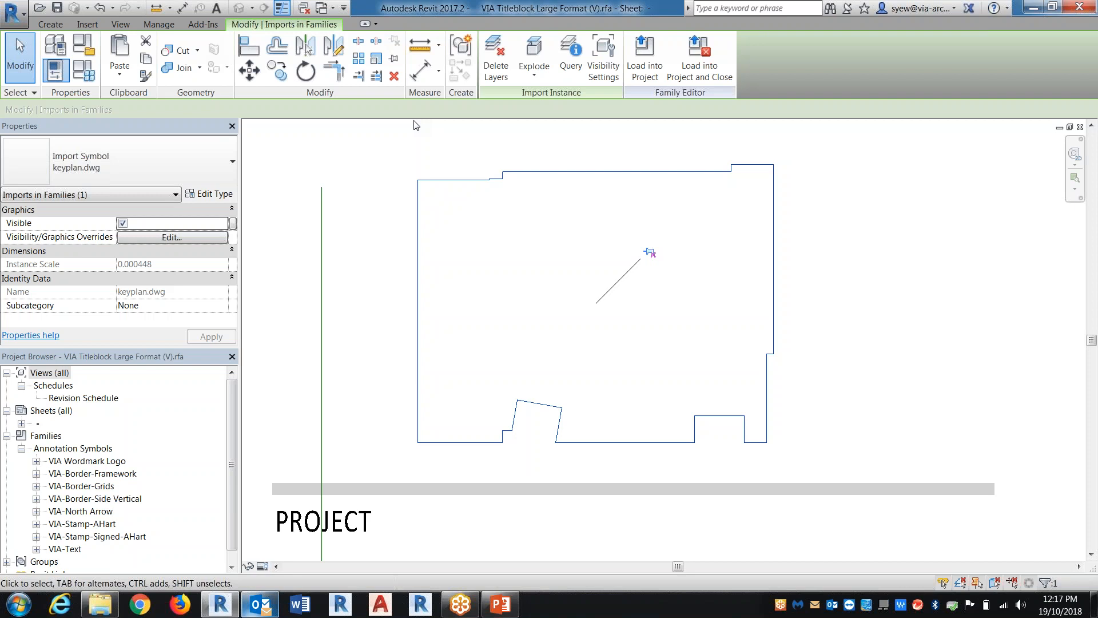
pyautogui.scroll(-3, 657, 372)
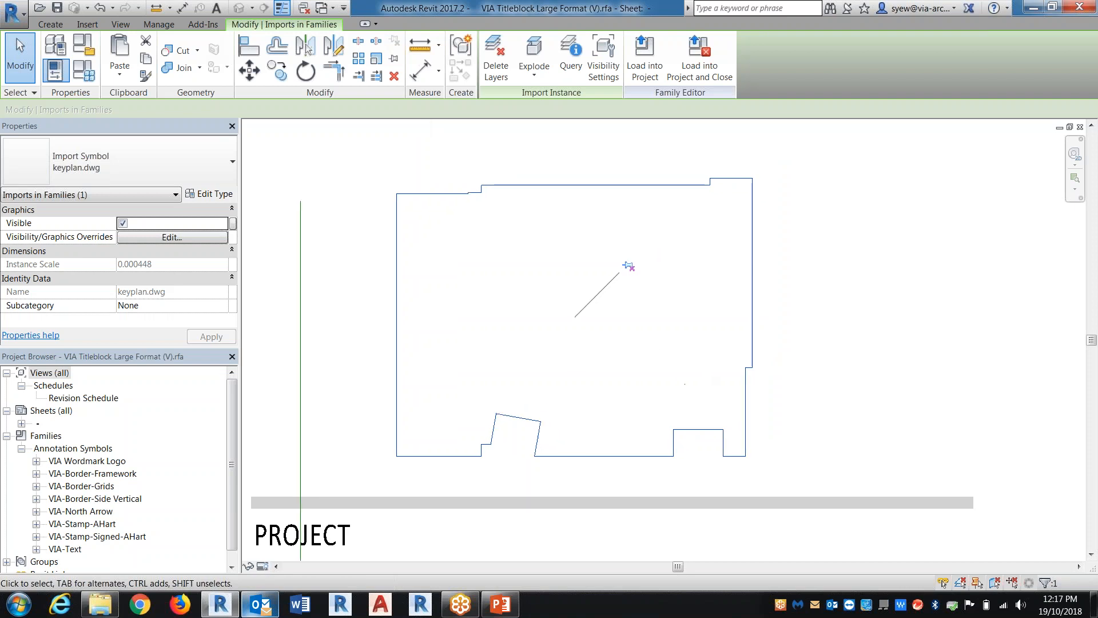
pyautogui.click(723, 355)
pyautogui.click(854, 389)
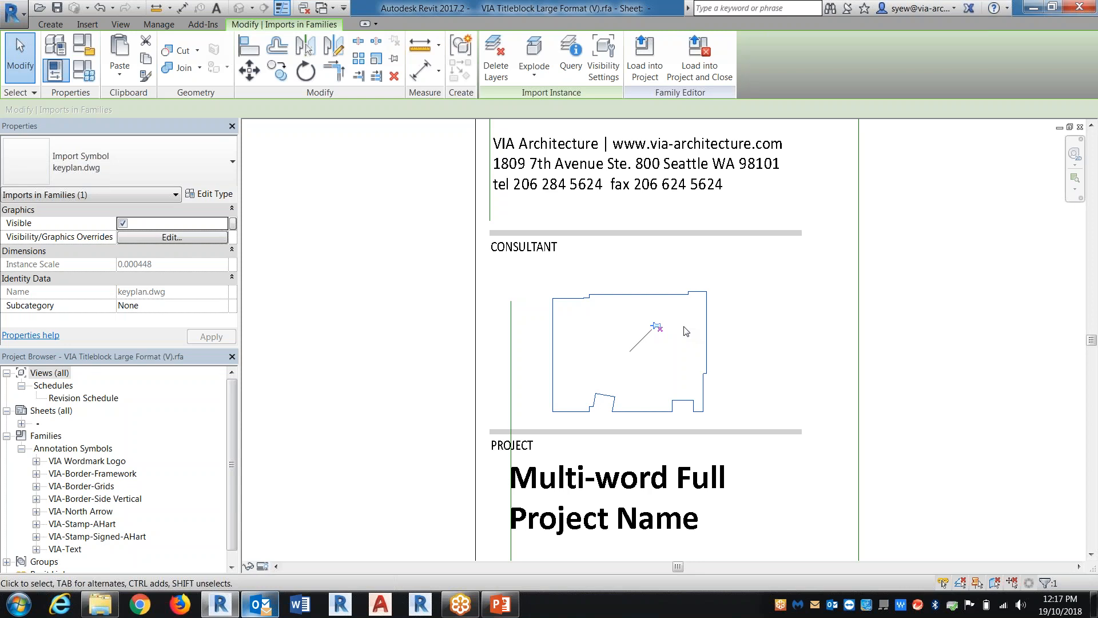
pyautogui.scroll(-4, 686, 331)
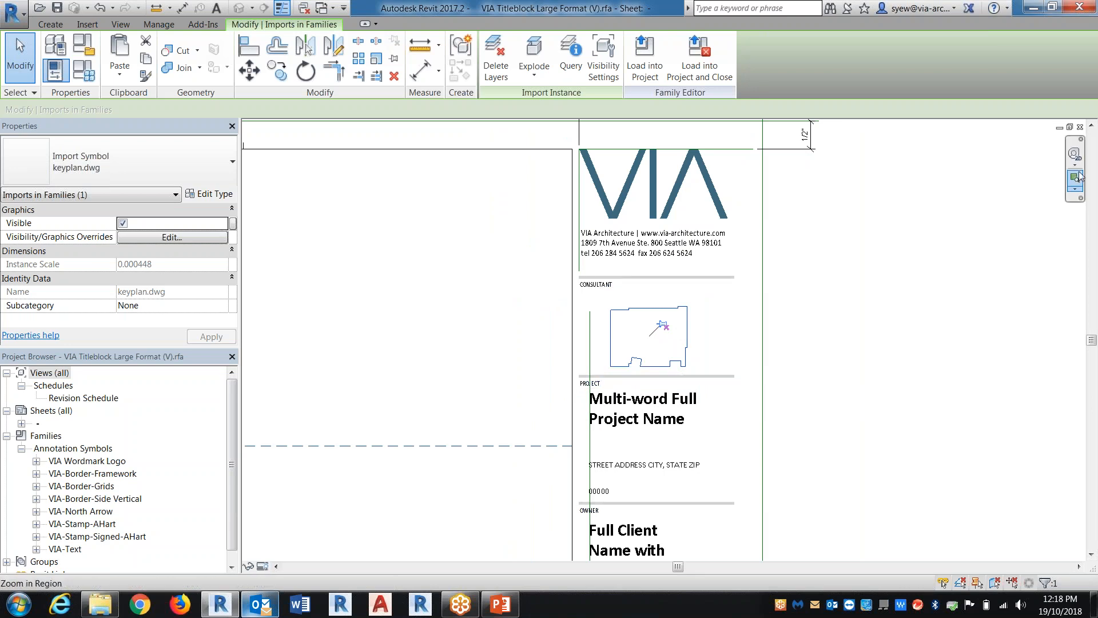
# Close the title block family without saving and reset the temporary hide/isolate in the Level 1 plan
pyautogui.click(1080, 126)
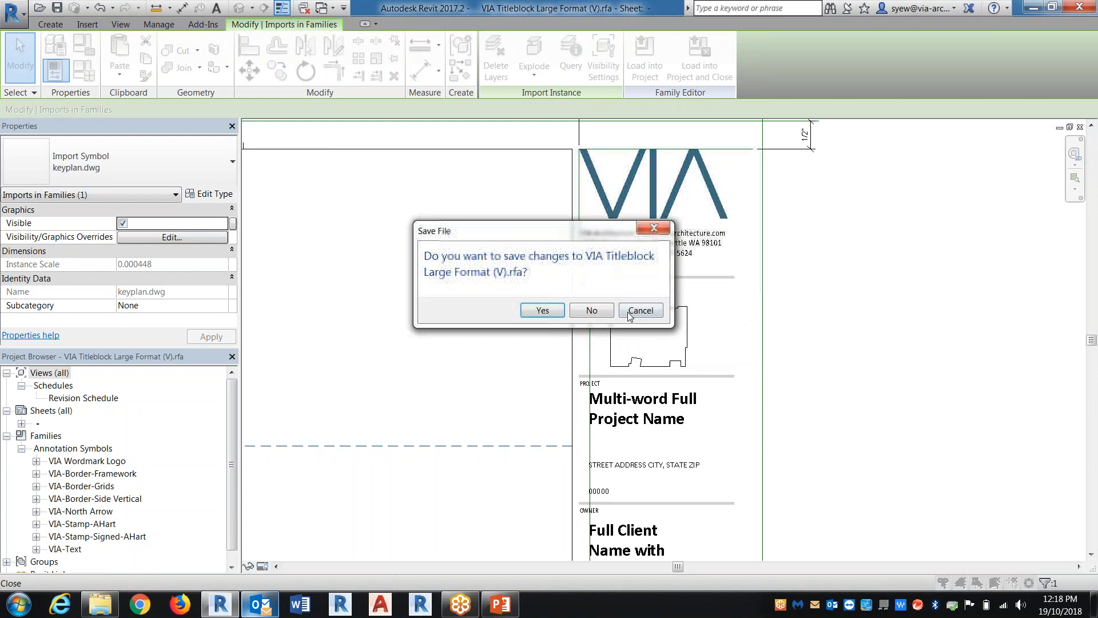
pyautogui.click(595, 308)
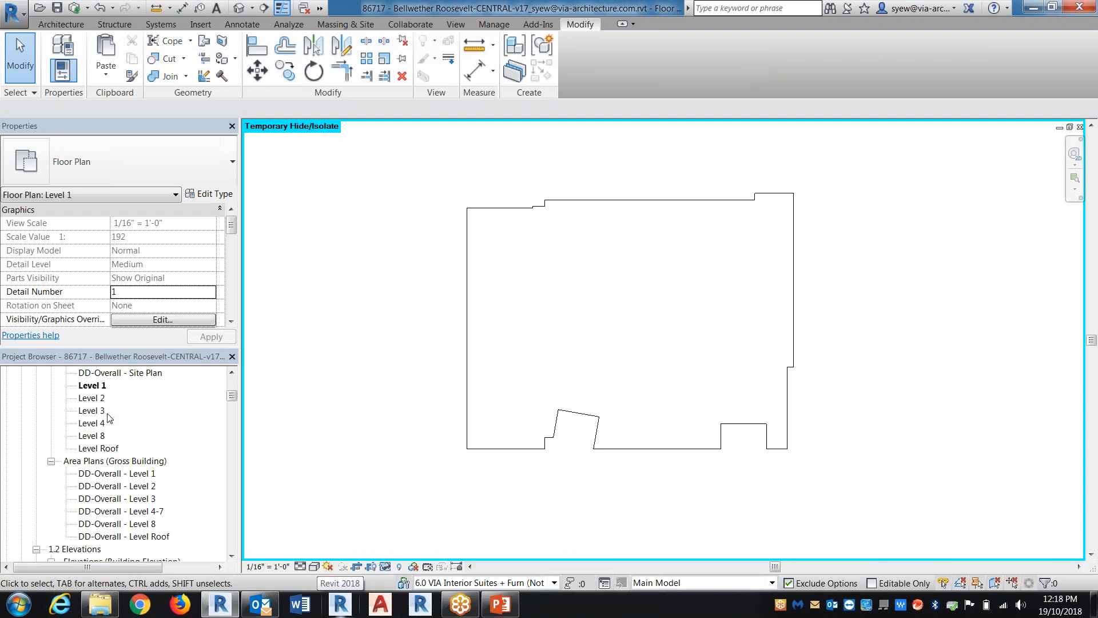
pyautogui.moveTo(604, 452); pyautogui.dragTo(561, 476, button='middle')
pyautogui.click(386, 566)
pyautogui.click(394, 552)
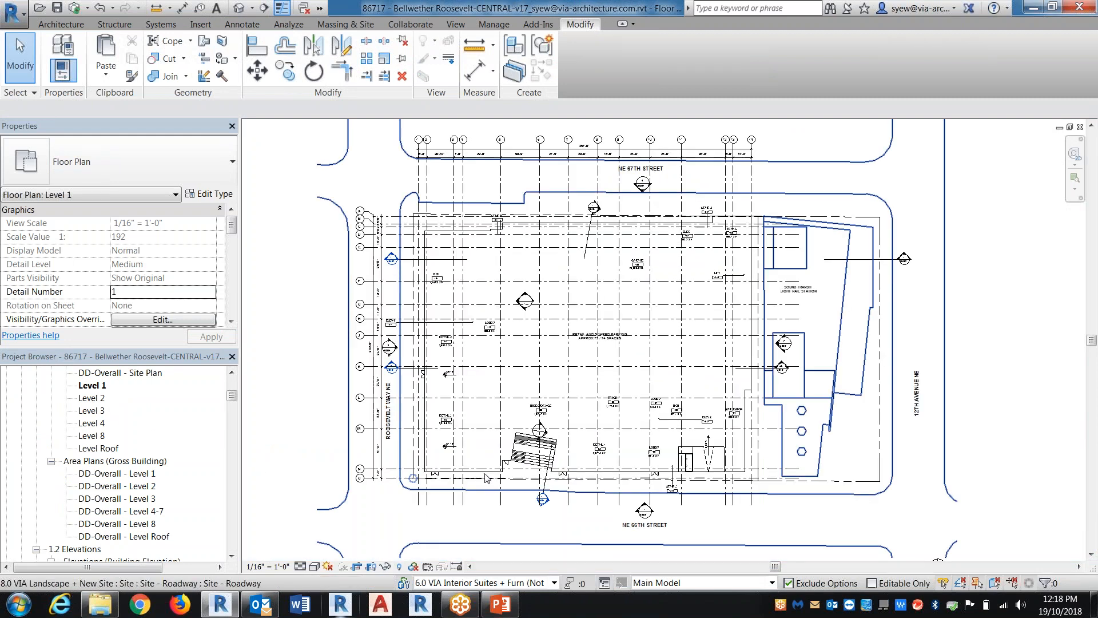
# Duplicate the Level 1 floor plan view with detailing
pyautogui.click(751, 257)
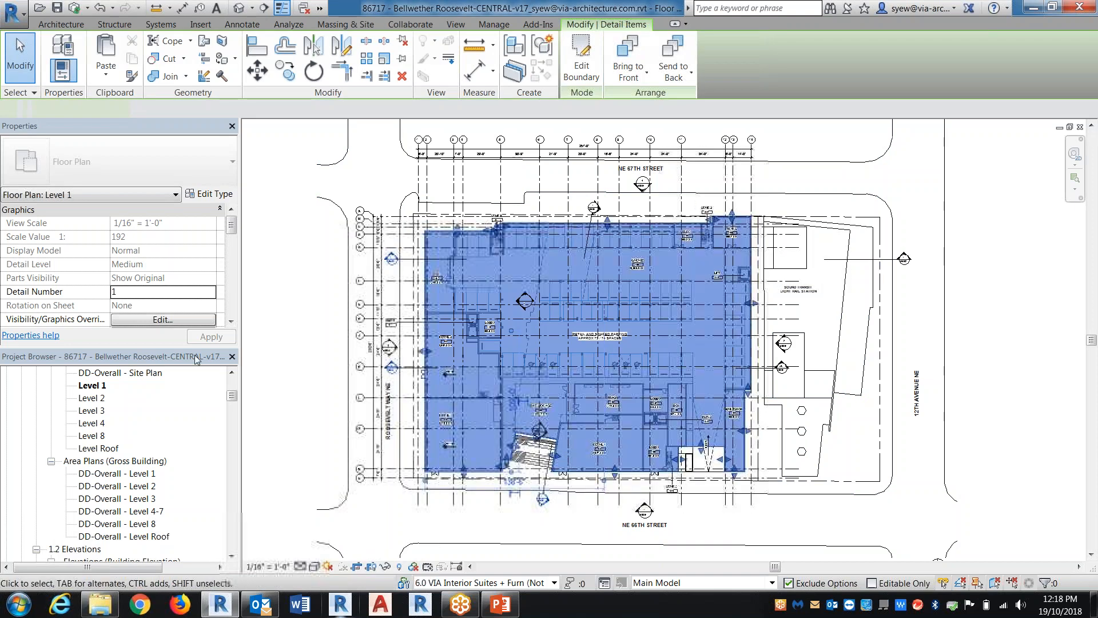
pyautogui.click(92, 385)
pyautogui.rightClick(100, 385)
pyautogui.moveTo(263, 226)
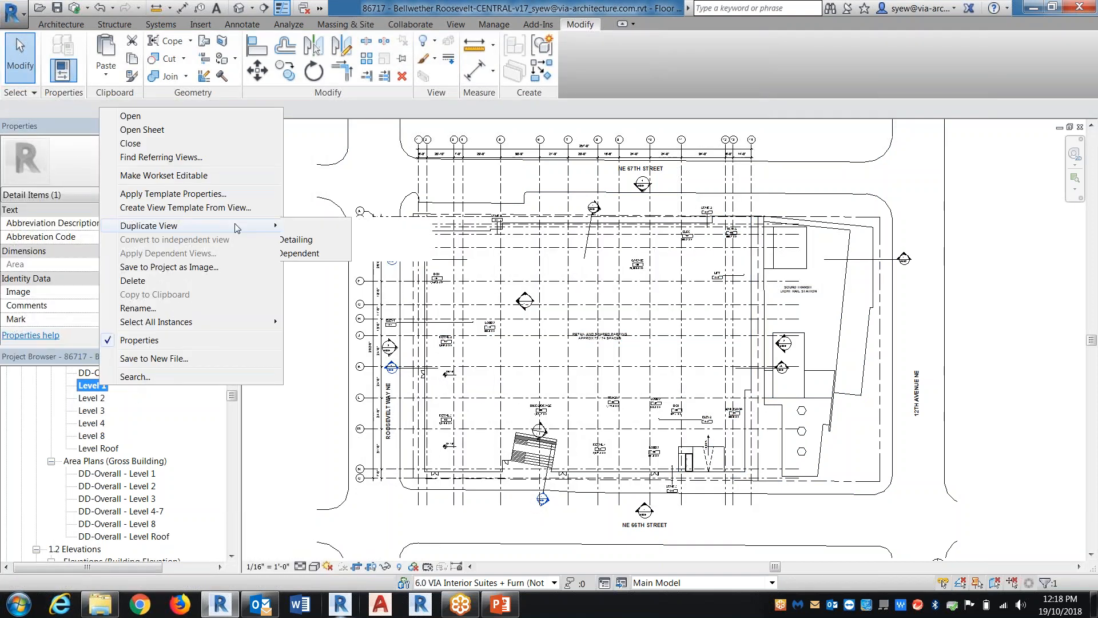
pyautogui.click(334, 240)
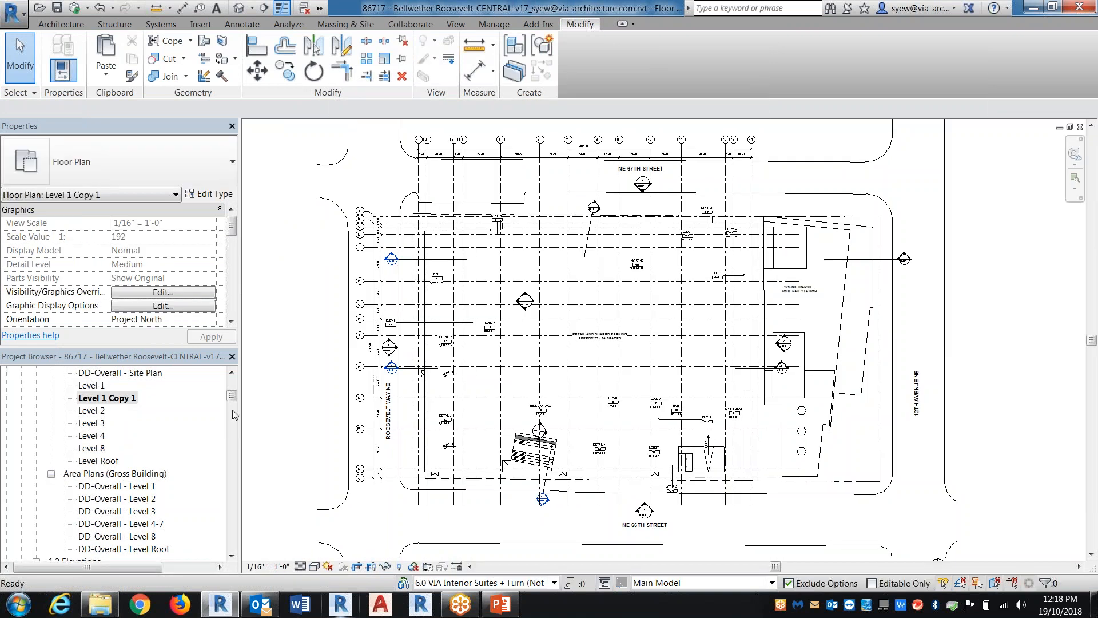
# Rename the duplicated Level 1 view as KEYPLAN - REFERENCE LEVEL 1
pyautogui.click(572, 234)
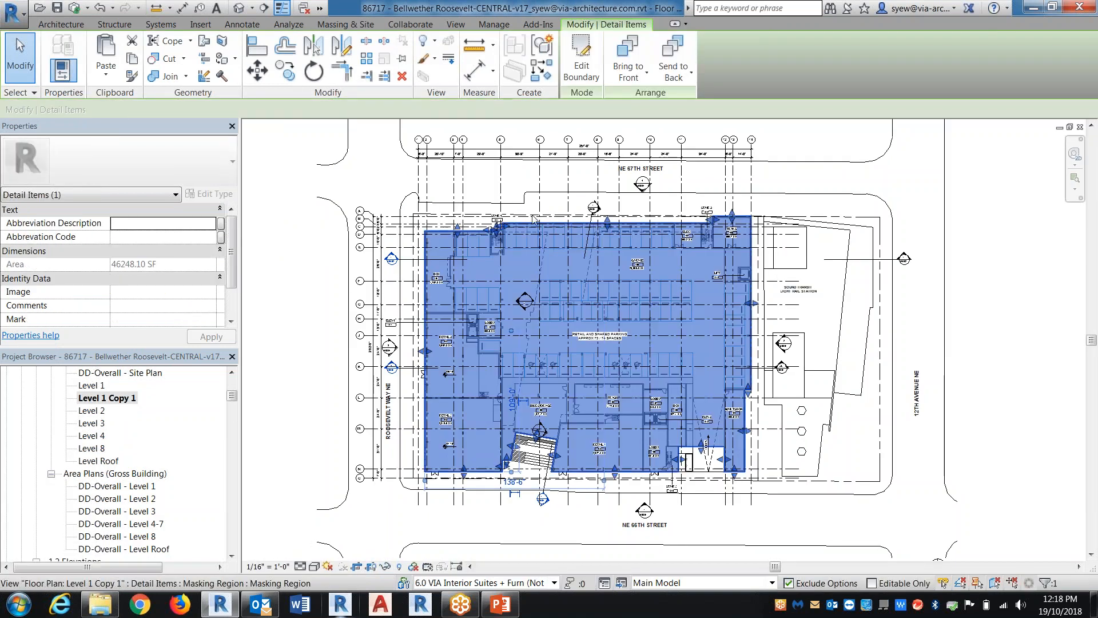
pyautogui.rightClick(124, 396)
pyautogui.click(159, 320)
pyautogui.write('KEYPLAN - REFERENCE LEVEL 1')
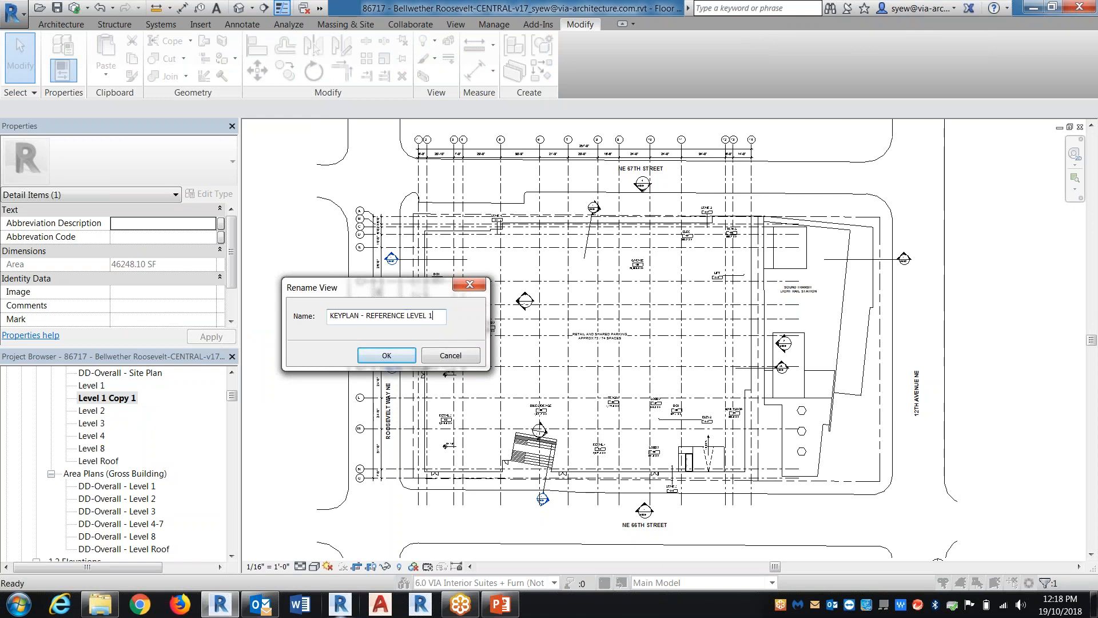
pyautogui.press('Return')
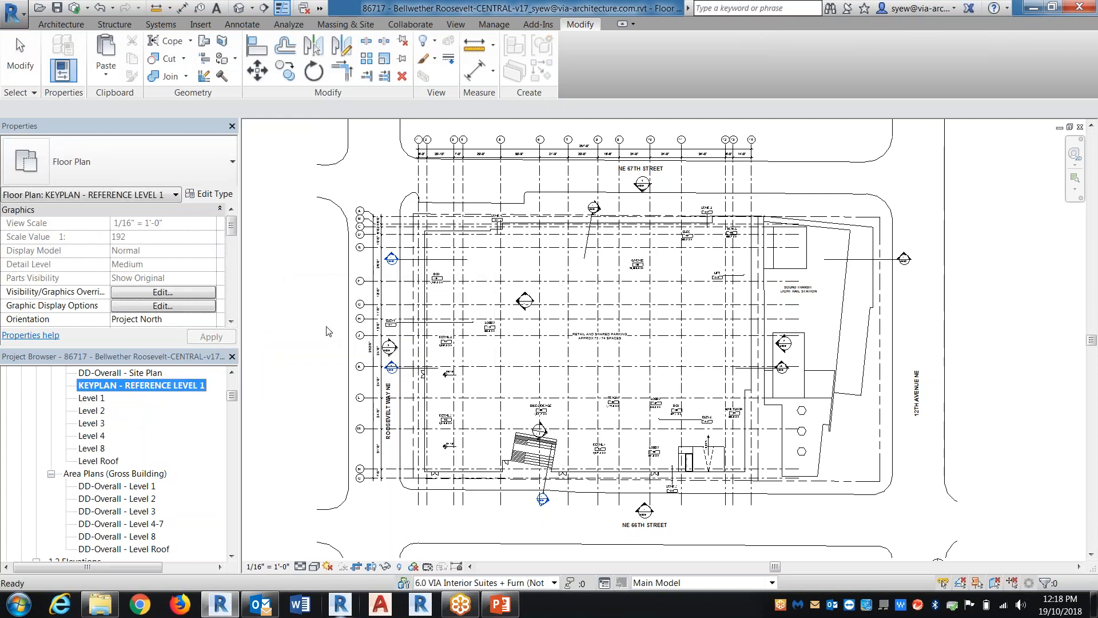
# Group the building outline's filled region as a detail group named Level 1 Keyplan and copy it to the clipboard
pyautogui.click(646, 374)
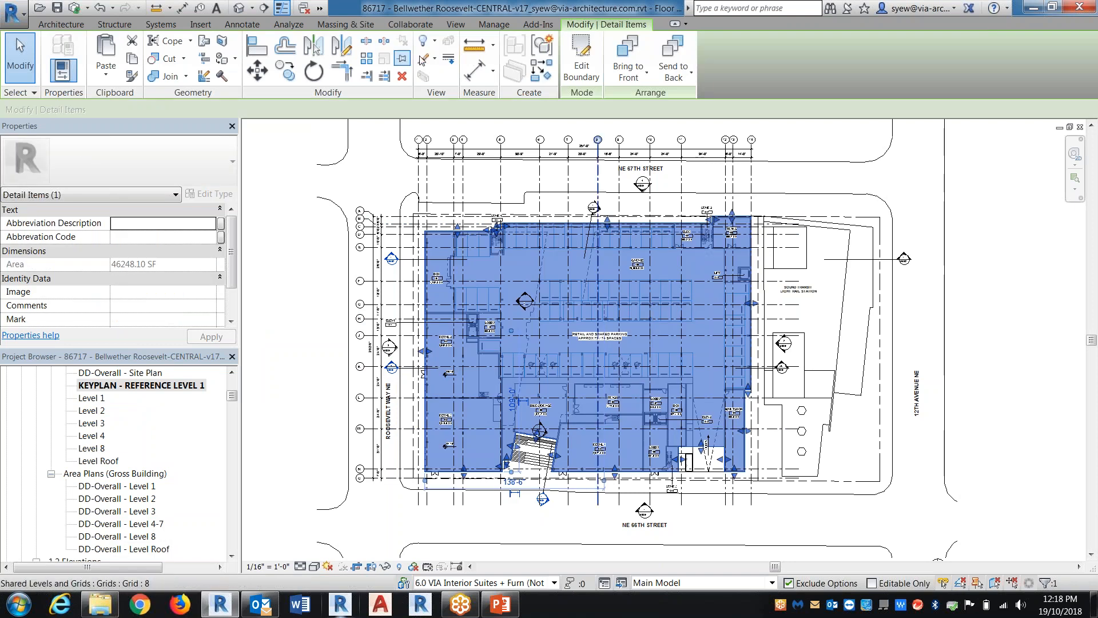
pyautogui.click(551, 49)
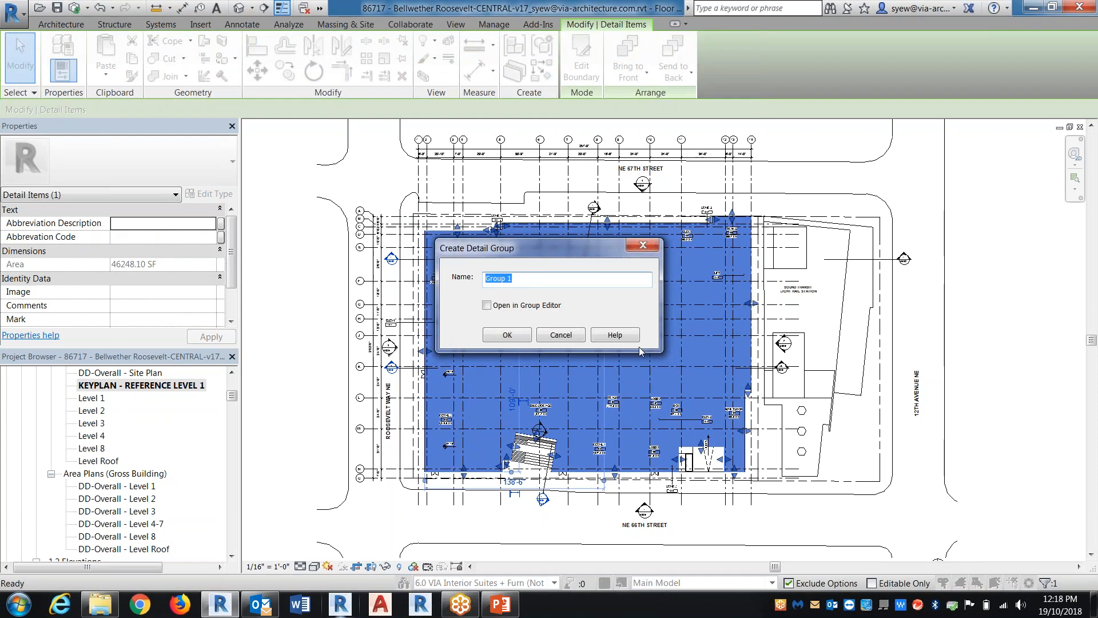
pyautogui.write('L')
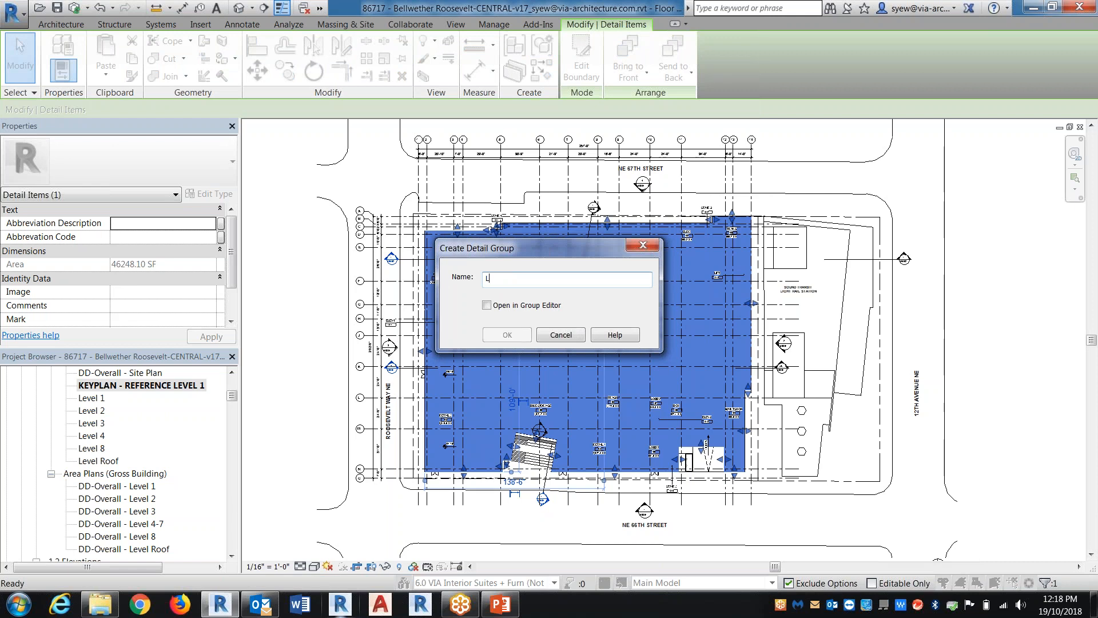
pyautogui.write('evel 1 Keyplan')
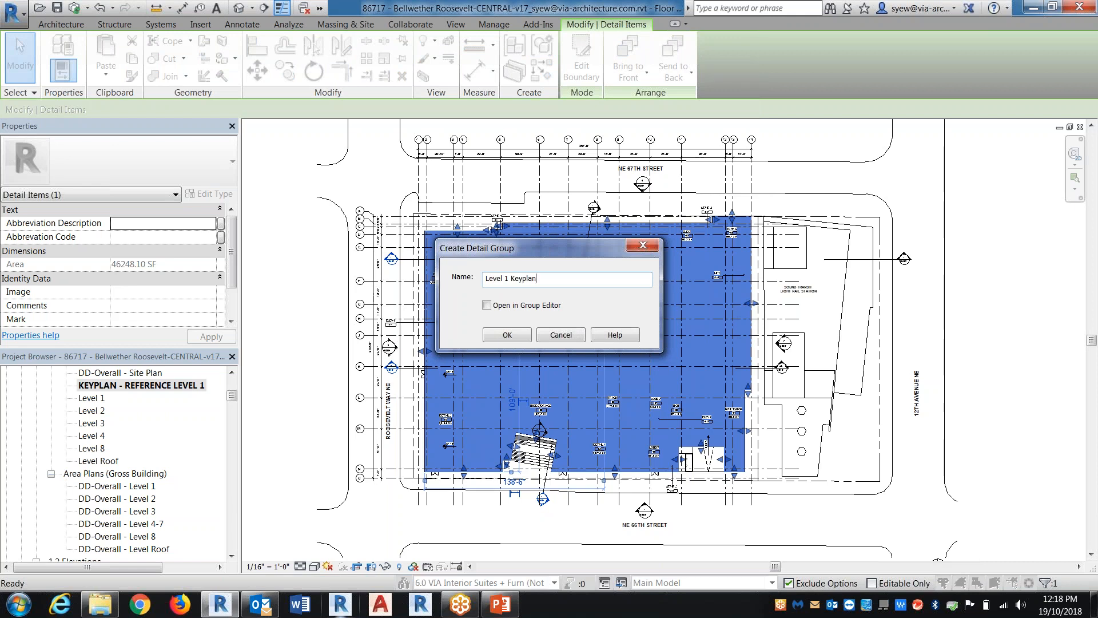
pyautogui.press('Return')
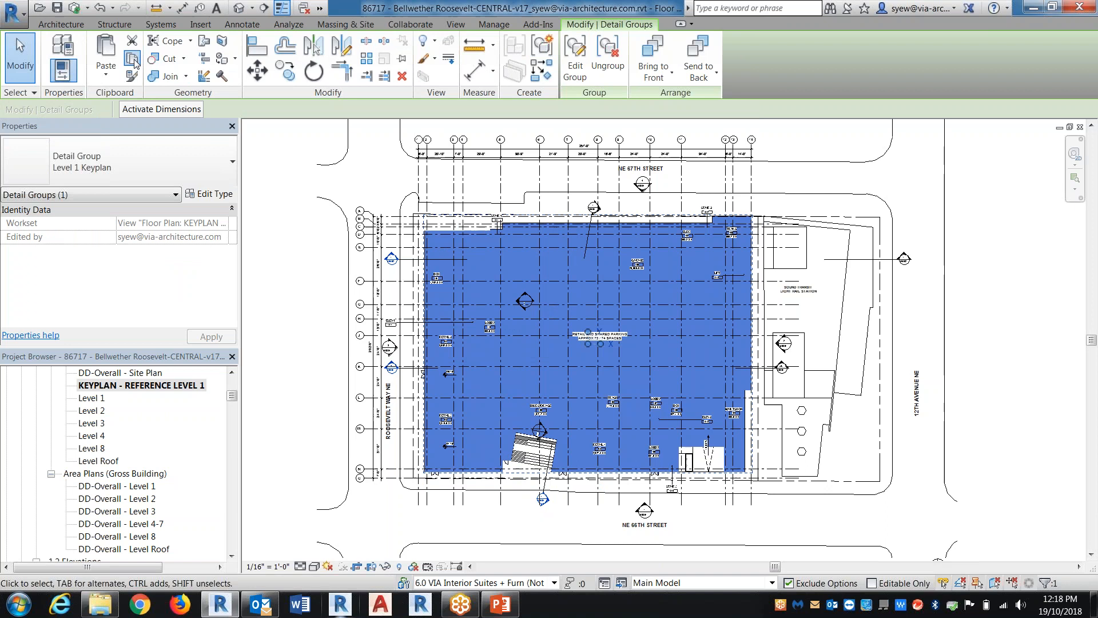
# Create a legend view named keyplan - Level 1 at a scale of 1" = 100'-0"
pyautogui.moveTo(233, 395); pyautogui.dragTo(232, 448)
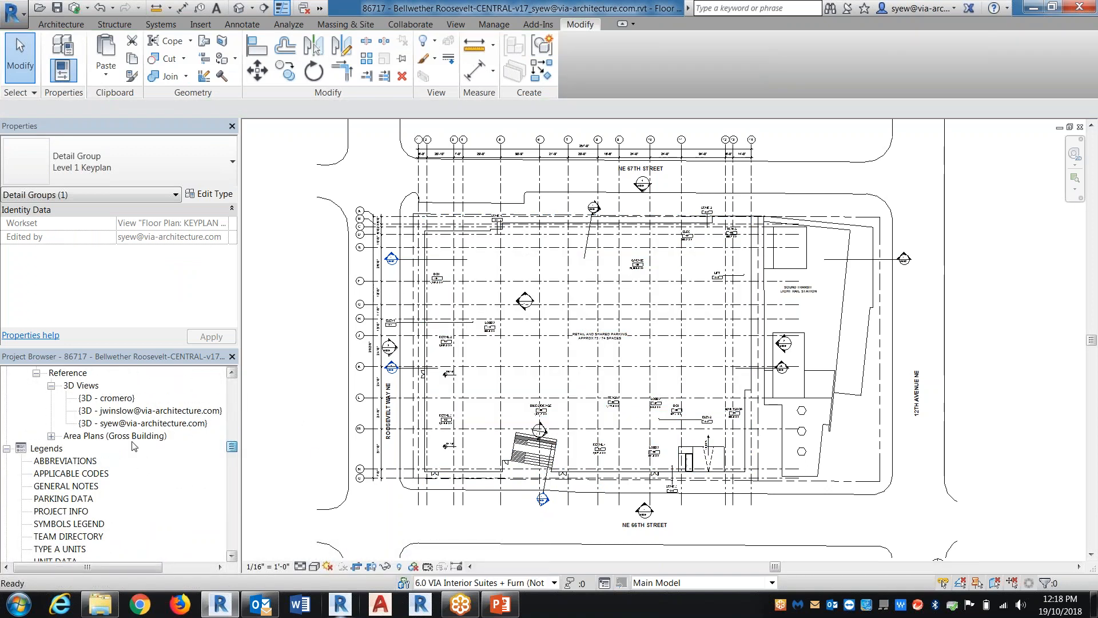
pyautogui.rightClick(46, 448)
pyautogui.click(87, 459)
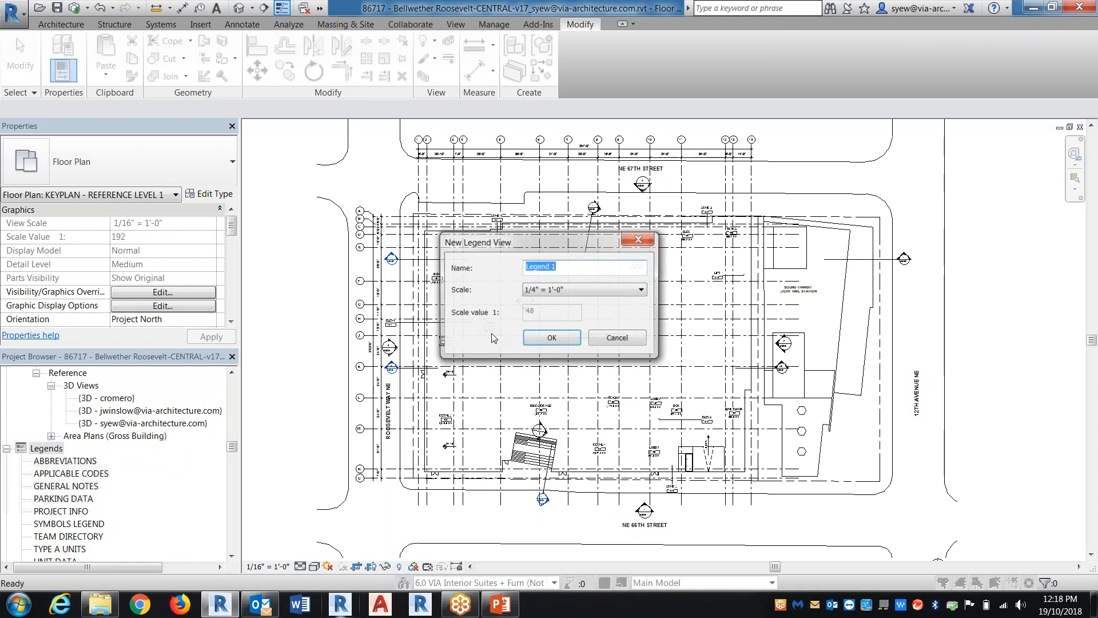
pyautogui.write('keyplan -')
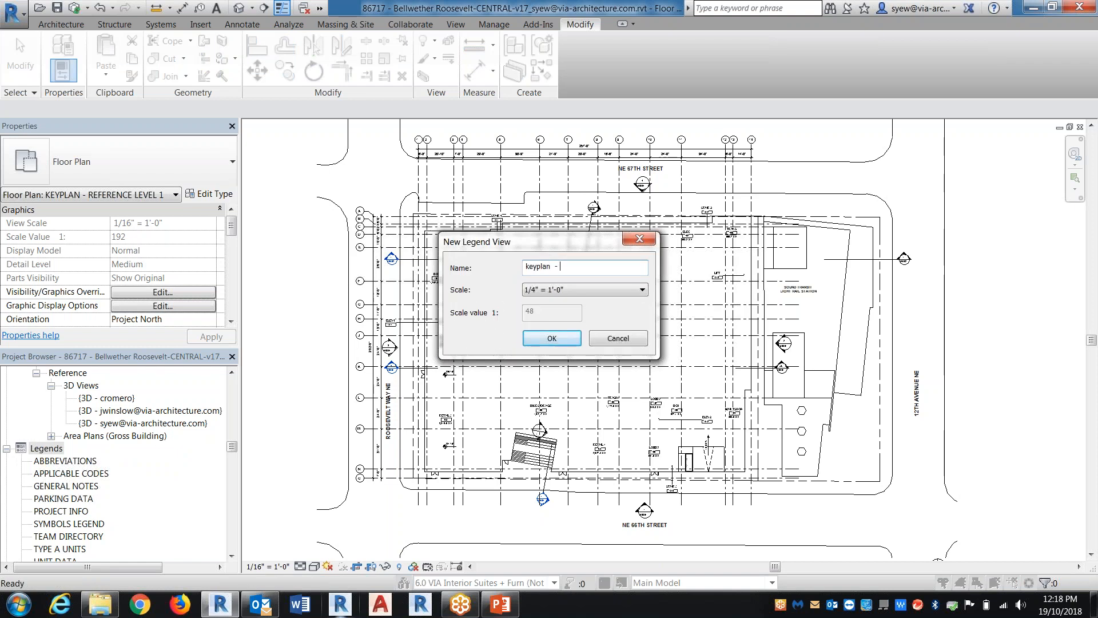
pyautogui.write(' Level 1')
pyautogui.click(578, 291)
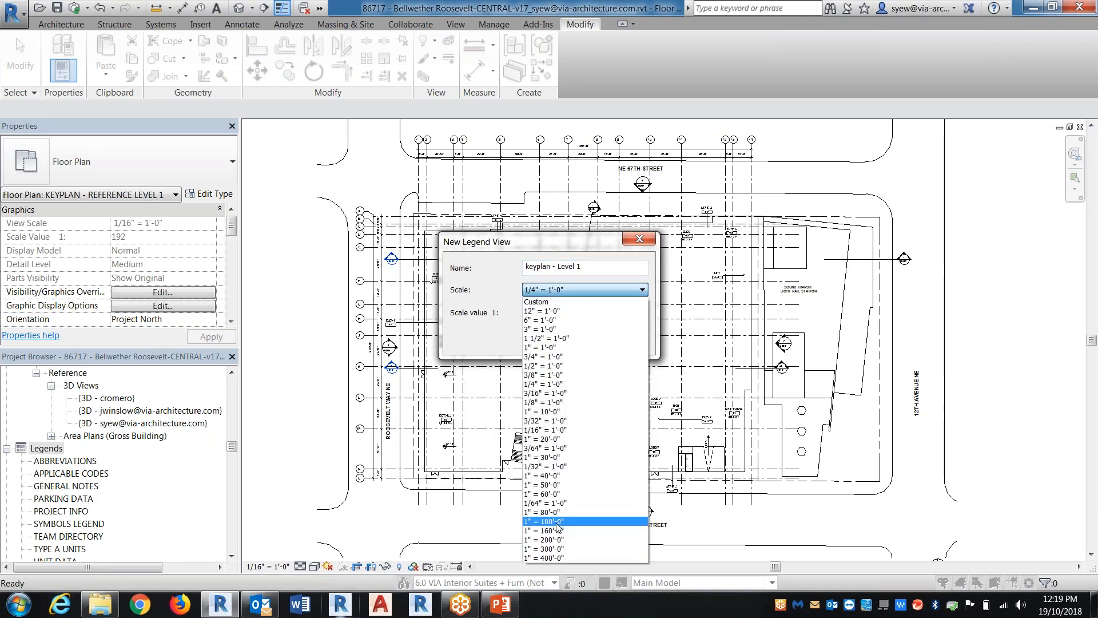
pyautogui.click(559, 521)
pyautogui.click(566, 337)
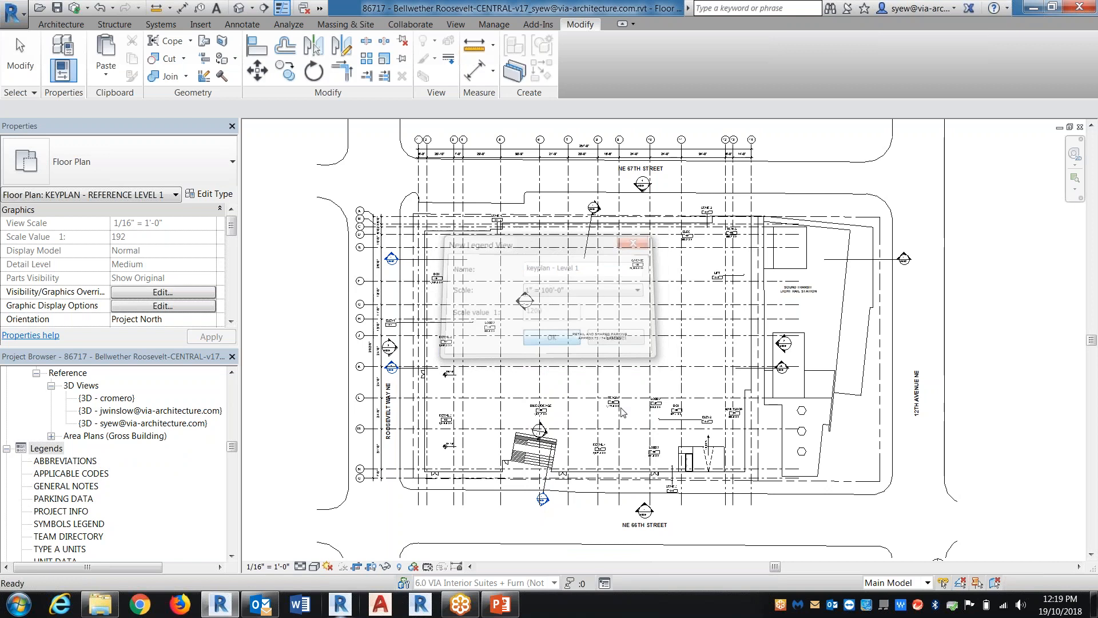
# Paste the copied key plan detail group into the keyplan - Level 1 legend
pyautogui.click(106, 70)
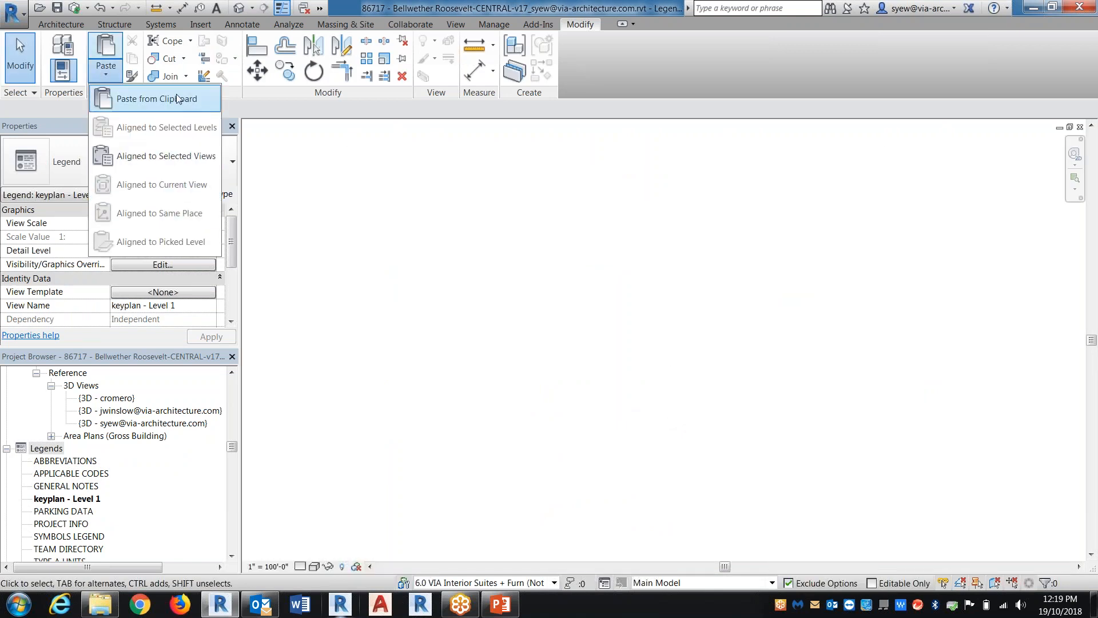
pyautogui.click(161, 98)
pyautogui.click(610, 448)
pyautogui.press('Escape')
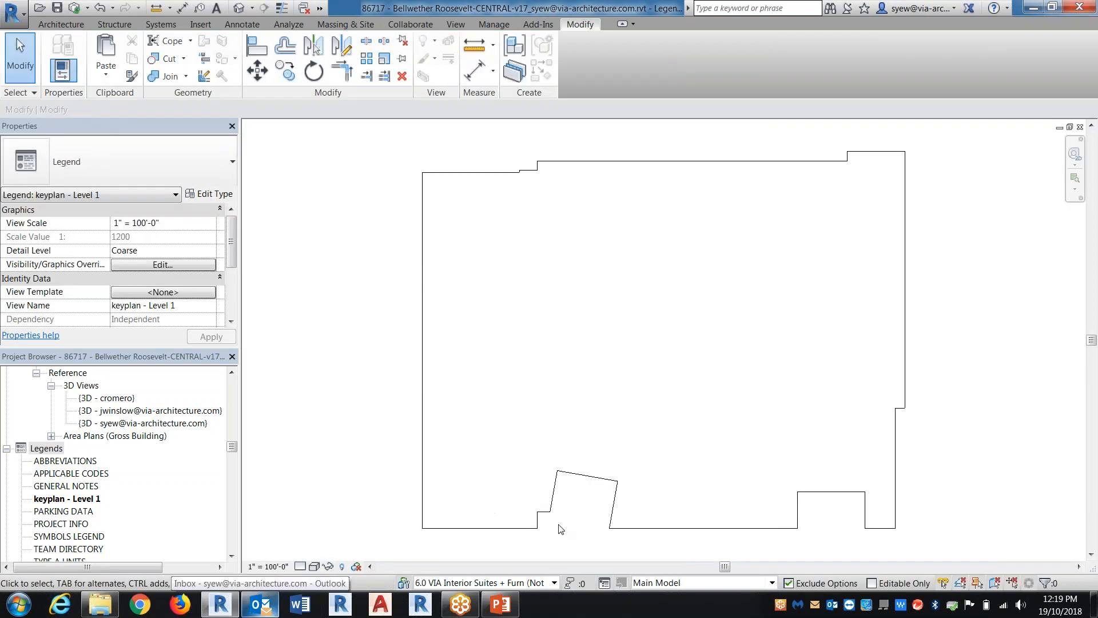
# Open the KEYPLAN - REFERENCE LEVEL 1 floor plan view
pyautogui.click(80, 498)
pyautogui.scroll(3, 509, 137)
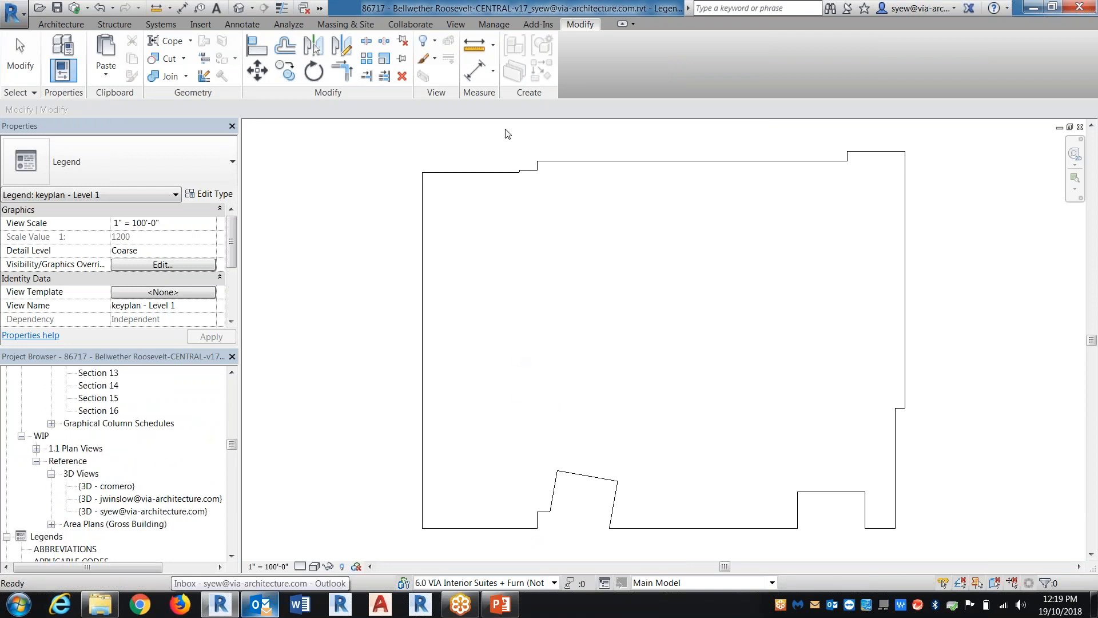
pyautogui.moveTo(231, 444); pyautogui.dragTo(232, 394)
pyautogui.doubleClick(200, 410)
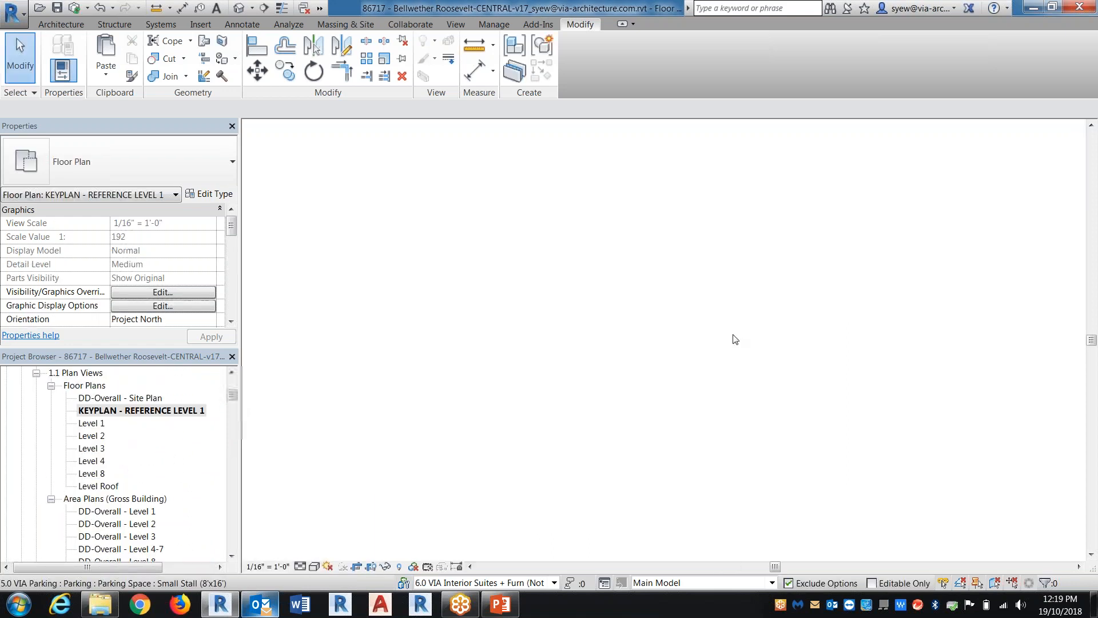
# Open the Level 1 Keyplan detail group for editing and override its region's surface transparency so the plan beneath shows through
pyautogui.click(689, 223)
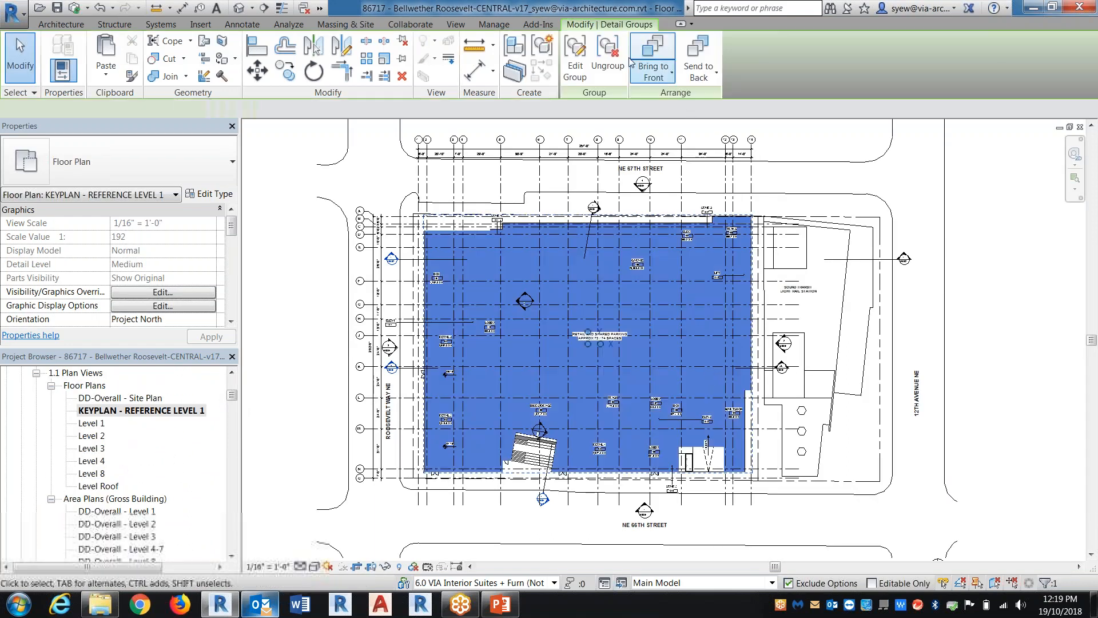
pyautogui.click(566, 49)
pyautogui.scroll(5, 662, 421)
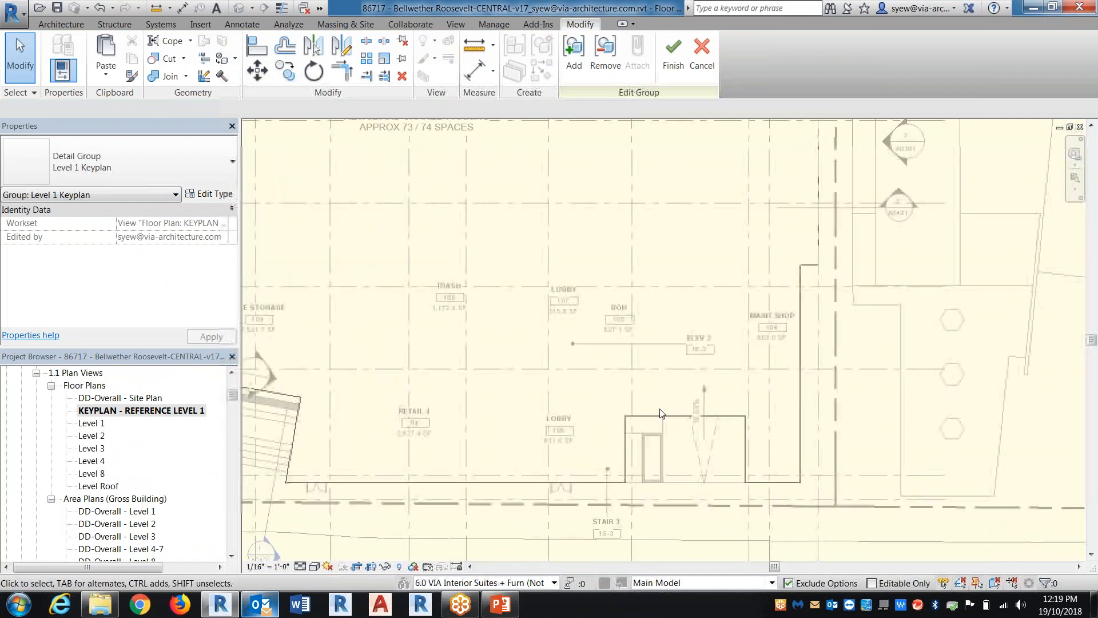
pyautogui.rightClick(737, 418)
pyautogui.moveTo(801, 213)
pyautogui.click(850, 214)
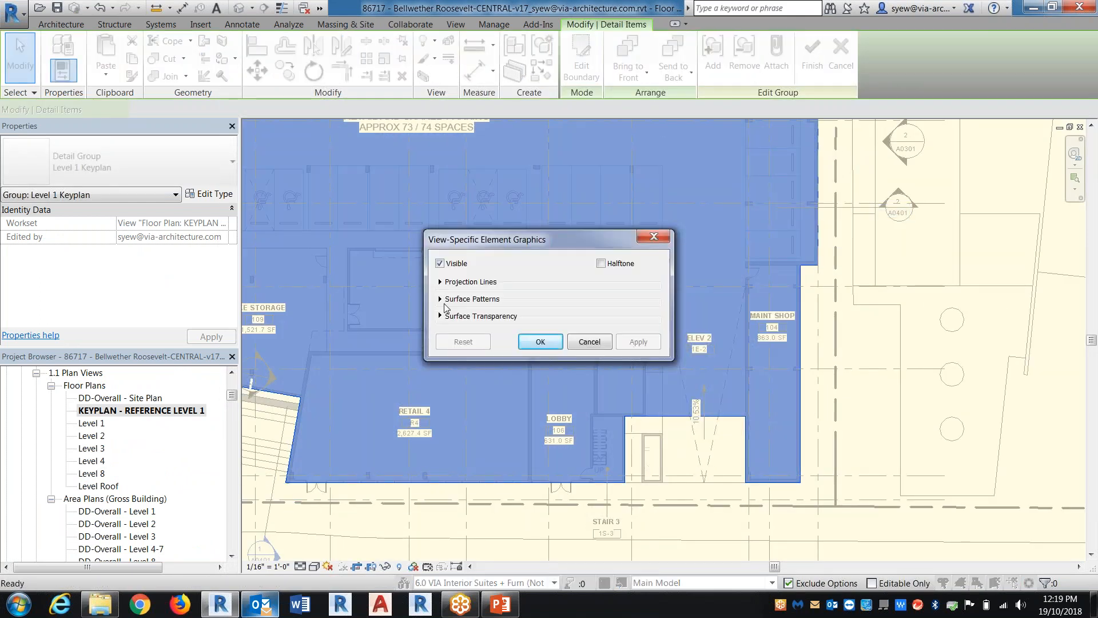
pyautogui.click(440, 315)
pyautogui.moveTo(518, 331); pyautogui.dragTo(615, 332)
pyautogui.click(540, 359)
pyautogui.scroll(2, 656, 393)
pyautogui.press('Escape')
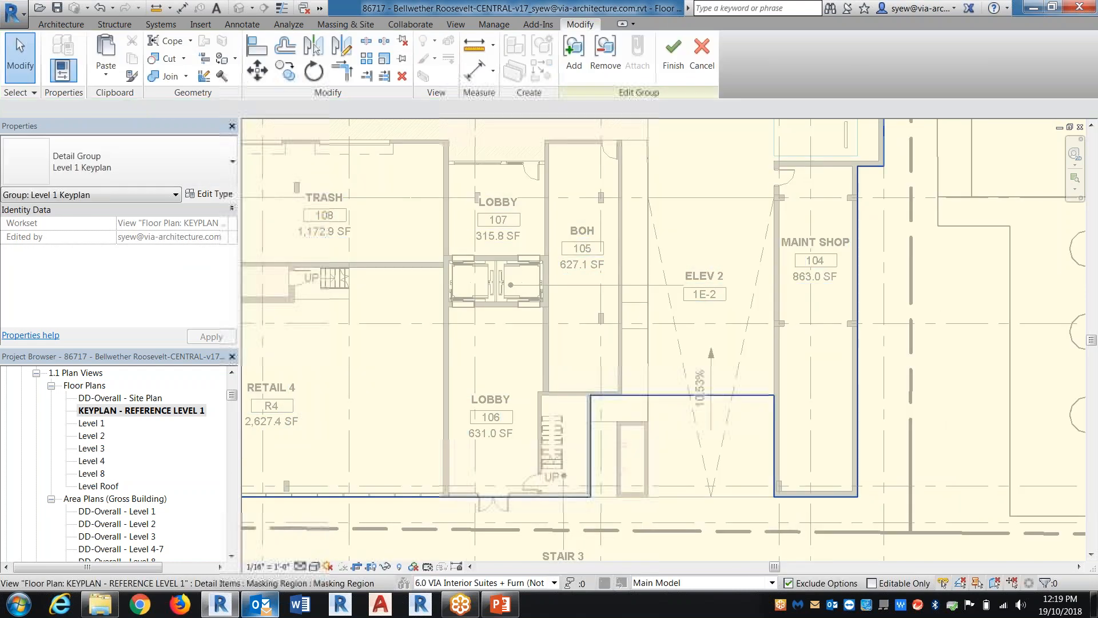
# Edit the region's boundary, adding lines along the ramp's west wall and across the ramp's upper end beside ELEV 2
pyautogui.click(656, 393)
pyautogui.click(581, 58)
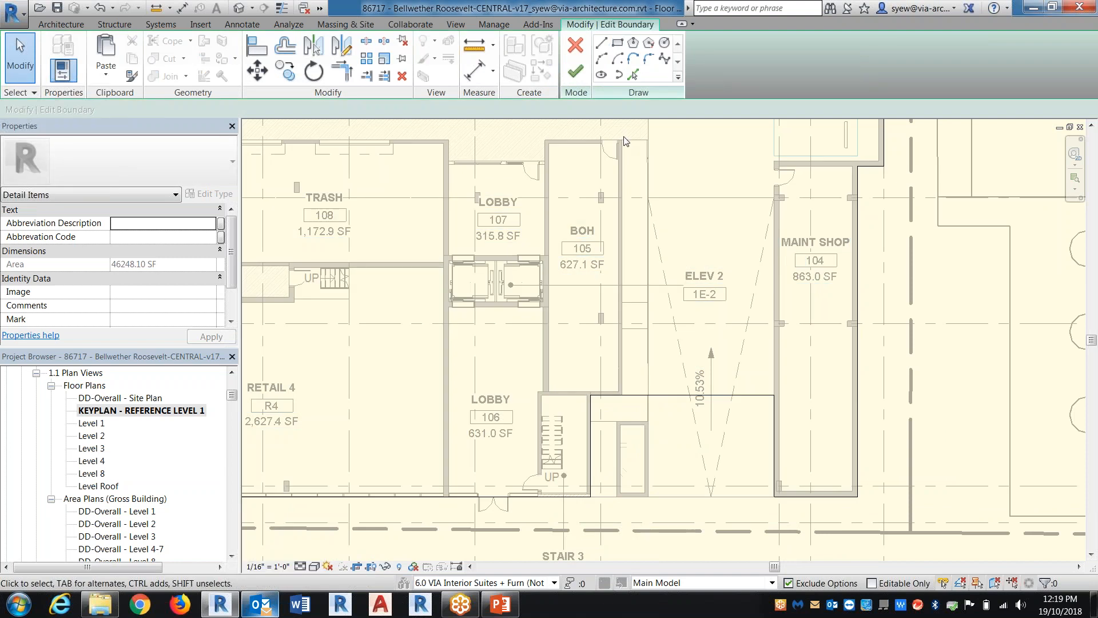
pyautogui.click(601, 43)
pyautogui.click(622, 140)
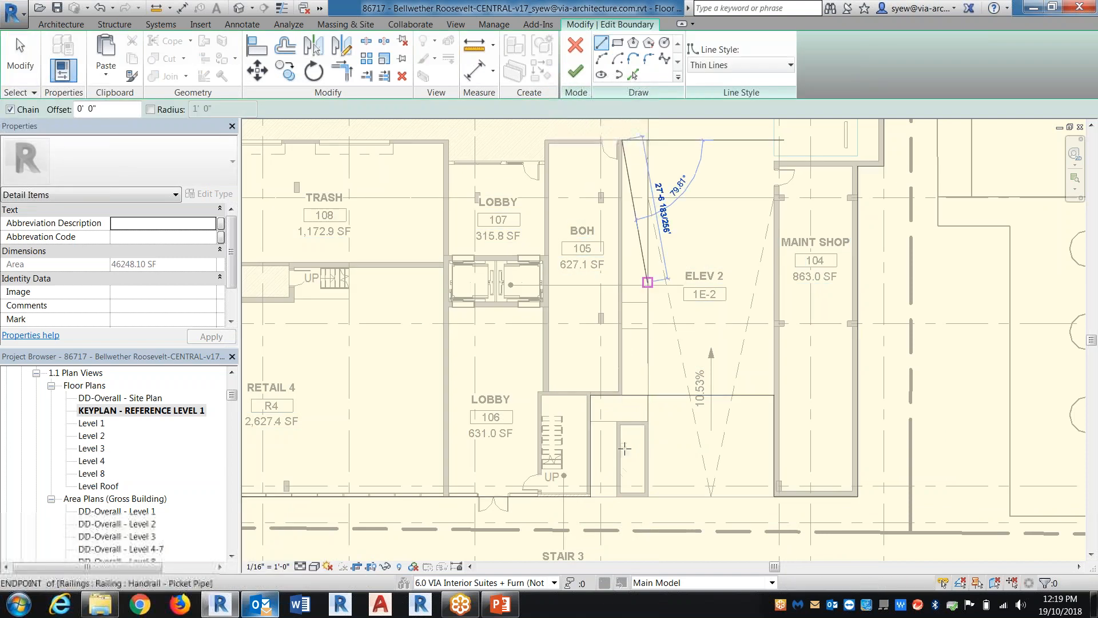
pyautogui.click(622, 395)
pyautogui.click(773, 160)
pyautogui.click(621, 161)
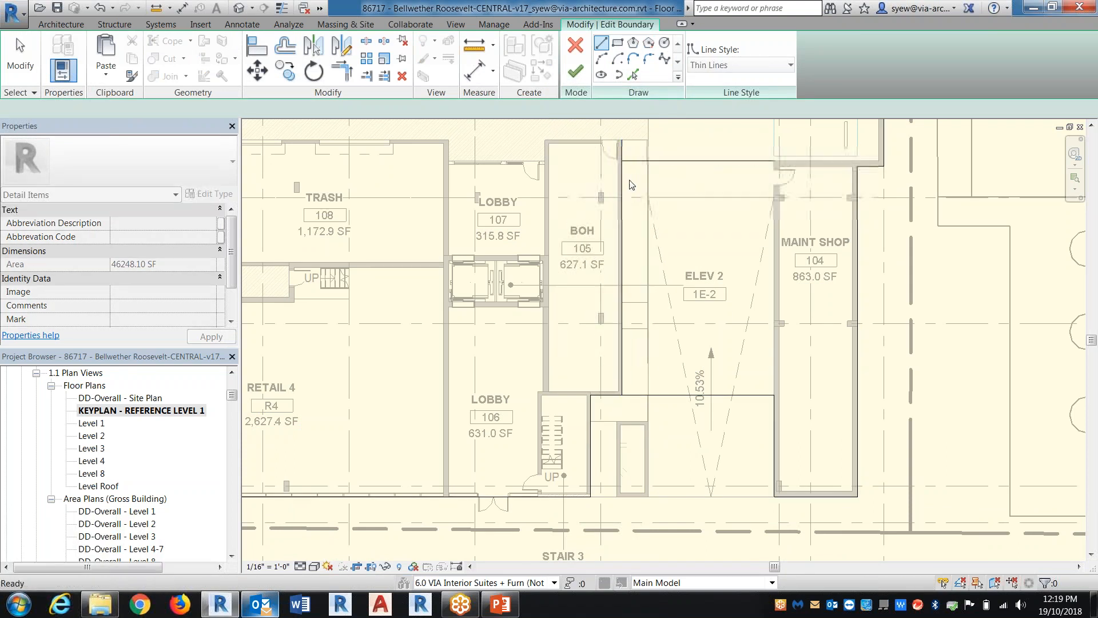
# Trim the boundary lines into a closed recess around the ramp and finish both the boundary and the group edit
pyautogui.press('t')
pyautogui.press('r')
pyautogui.click(624, 210)
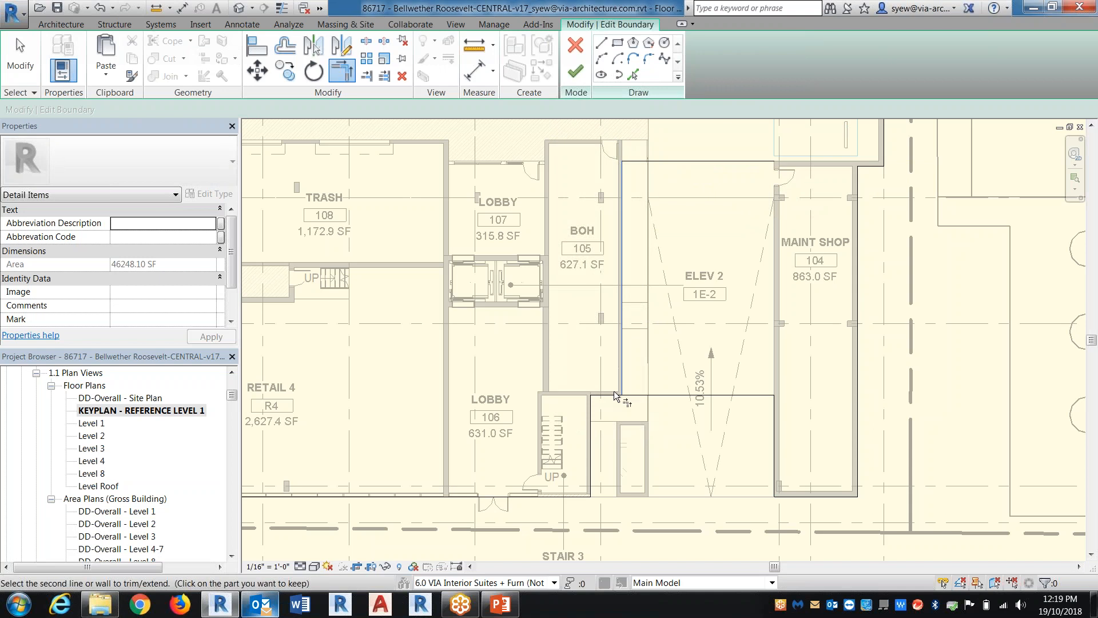
pyautogui.click(611, 395)
pyautogui.click(774, 403)
pyautogui.click(742, 162)
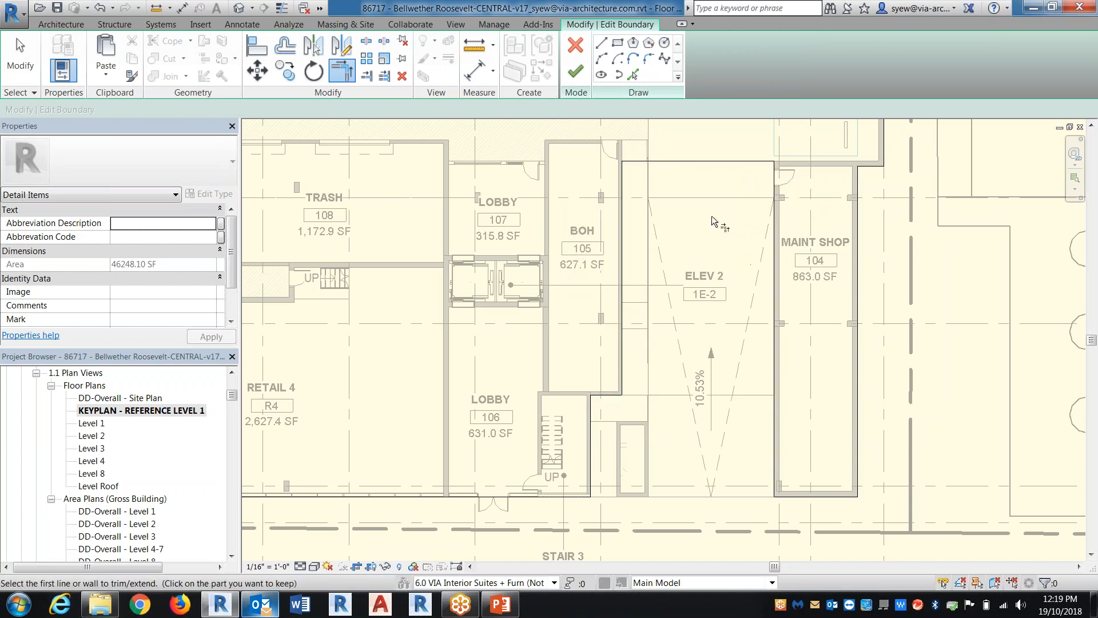
pyautogui.click(575, 71)
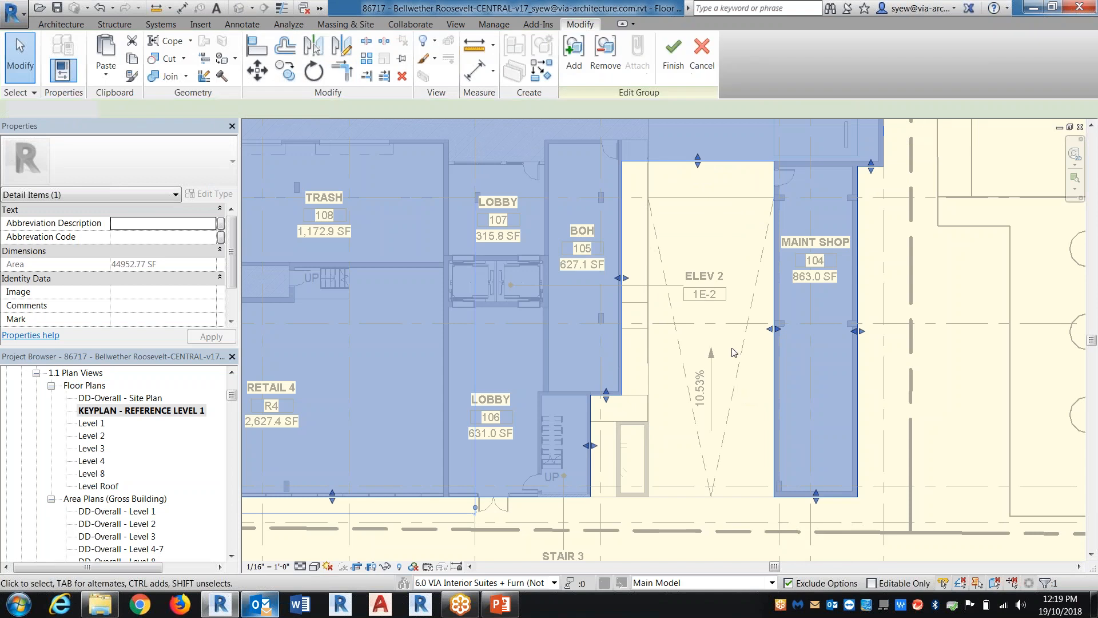
pyautogui.press('Escape')
pyautogui.click(670, 57)
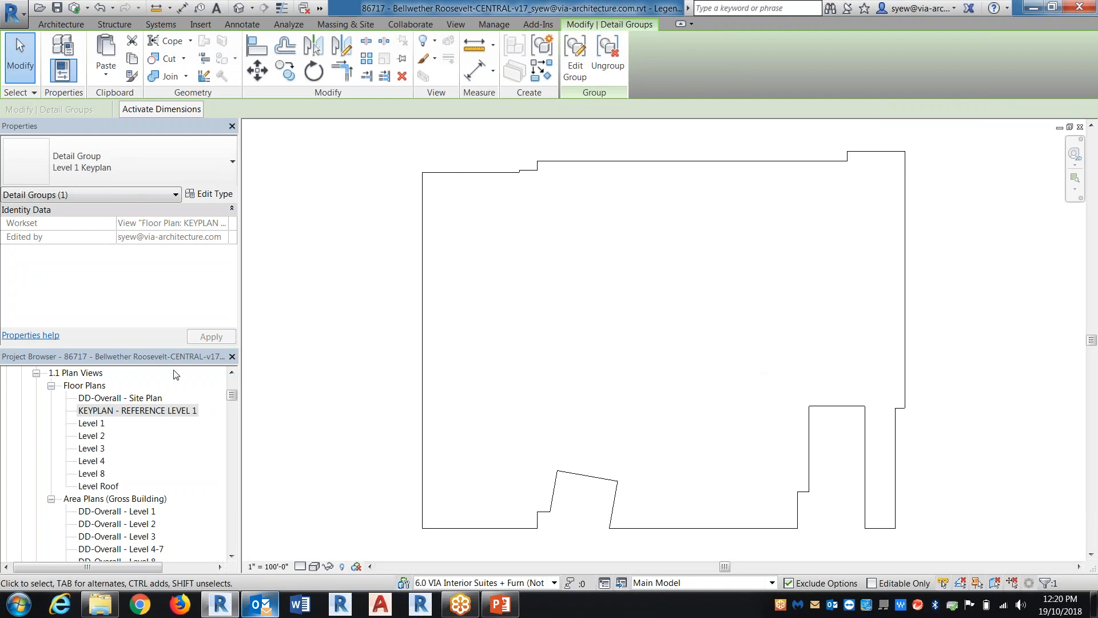
# Open sheet A0101 - LEVEL 1 FLOOR PLAN
pyautogui.click(37, 373)
pyautogui.moveTo(232, 394); pyautogui.dragTo(233, 455)
pyautogui.click(119, 461)
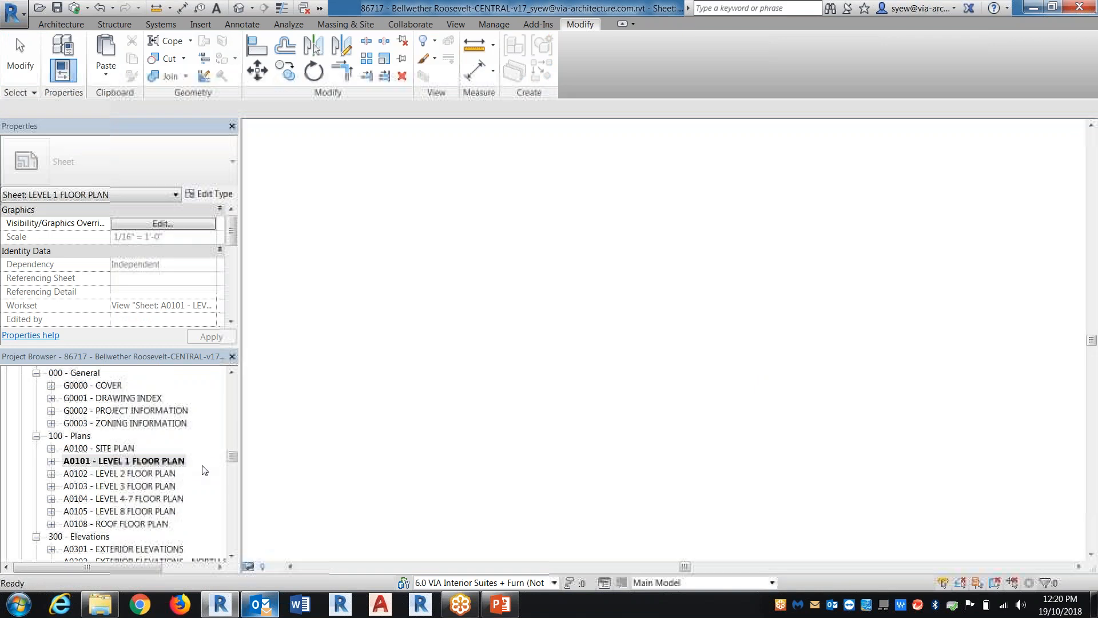
# Place the keyplan - Level 1 legend in the title block below the owner field on sheet A0101
pyautogui.moveTo(233, 458)
pyautogui.mouseDown()
pyautogui.moveTo(232, 399)
pyautogui.moveTo(229, 439)
pyautogui.mouseUp()
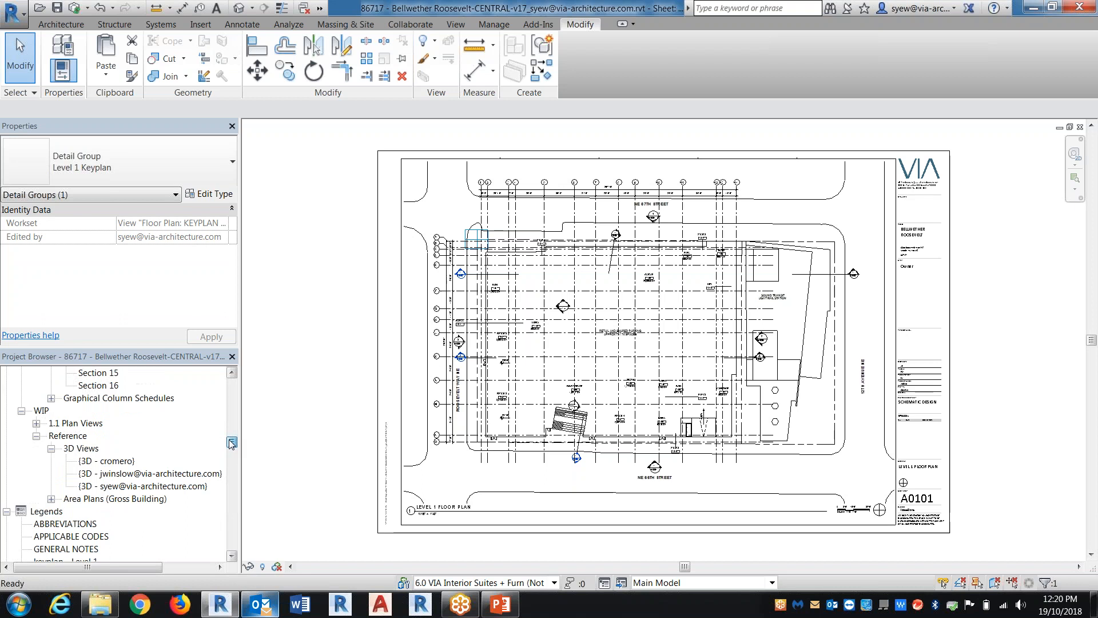
pyautogui.click(67, 524)
pyautogui.scroll(-4, 112, 464)
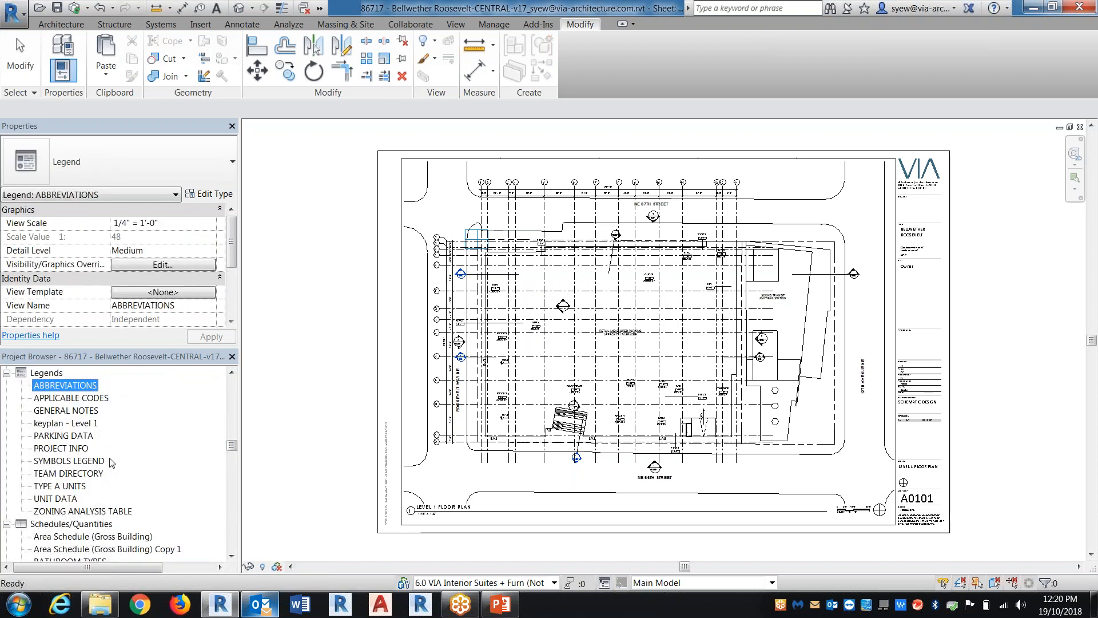
pyautogui.click(63, 410)
pyautogui.click(60, 423)
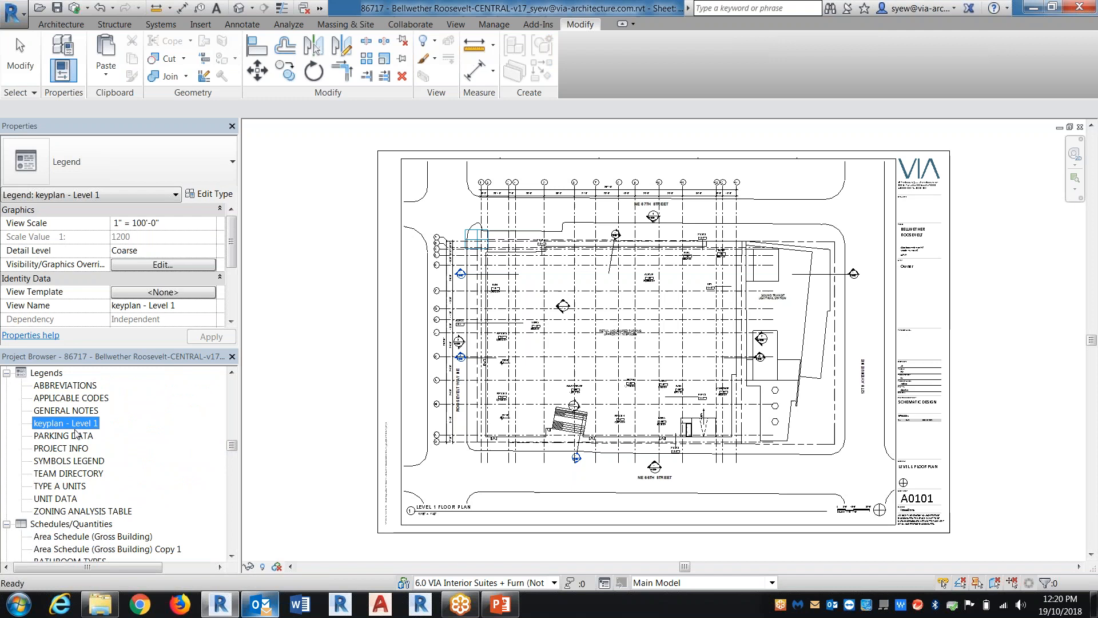
pyautogui.click(922, 302)
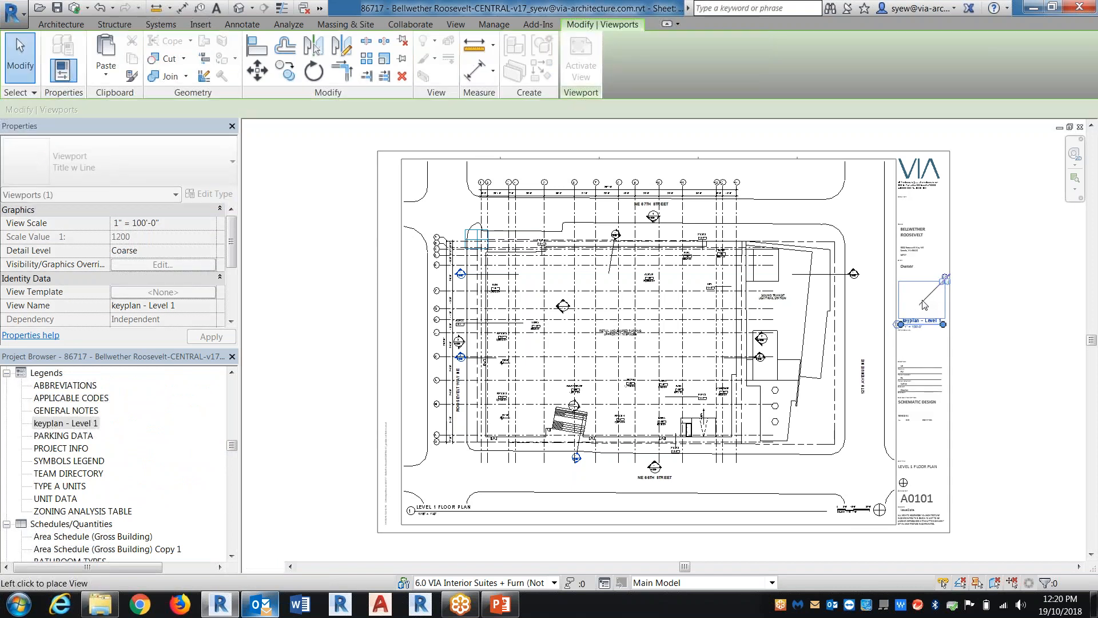
pyautogui.click(972, 338)
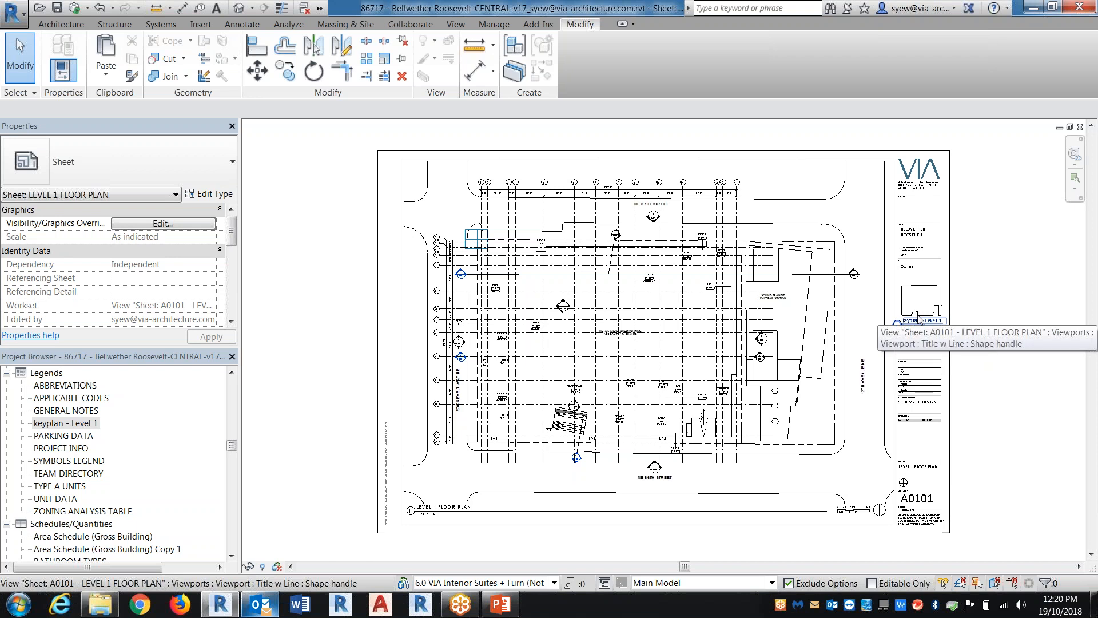
# Open the Level 1 view under Area Plans (Gross Building)
pyautogui.moveTo(232, 445); pyautogui.dragTo(240, 401)
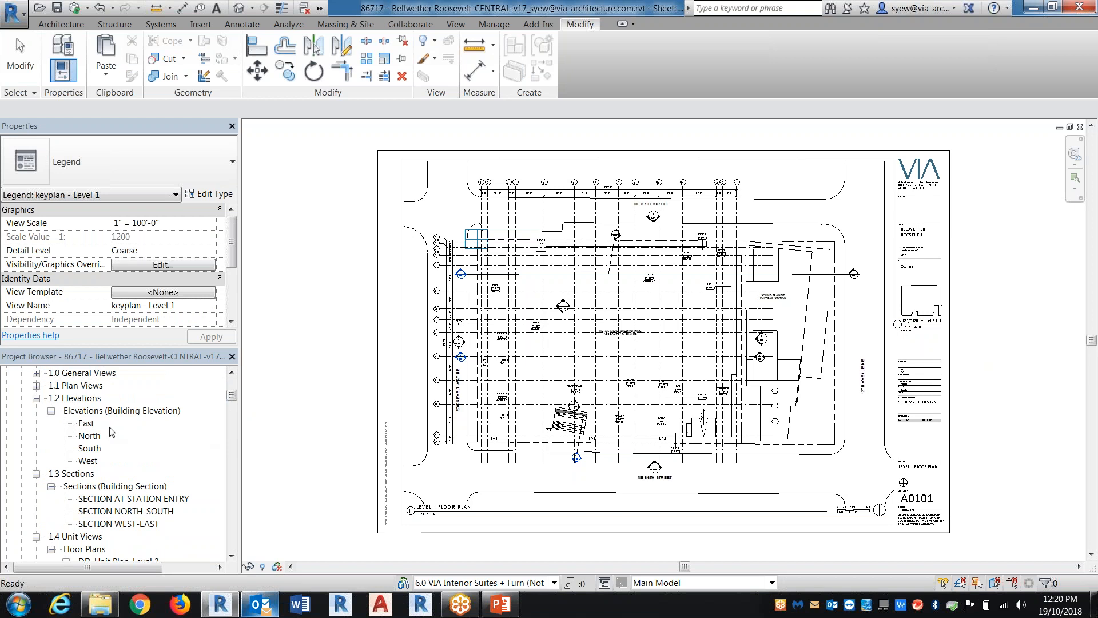
pyautogui.click(36, 399)
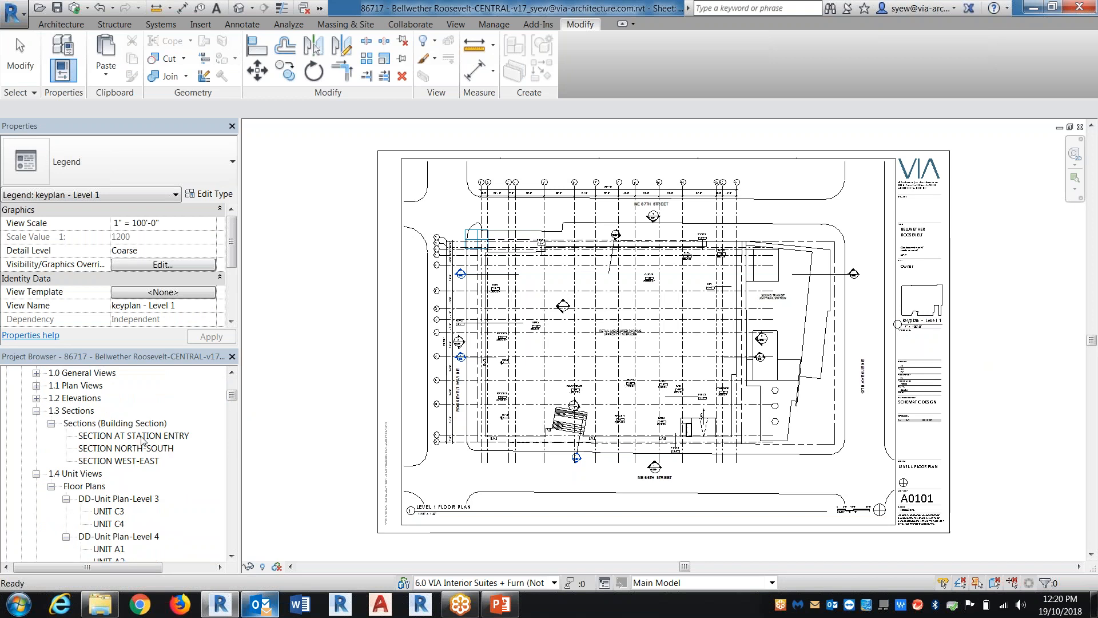
pyautogui.scroll(8, 142, 440)
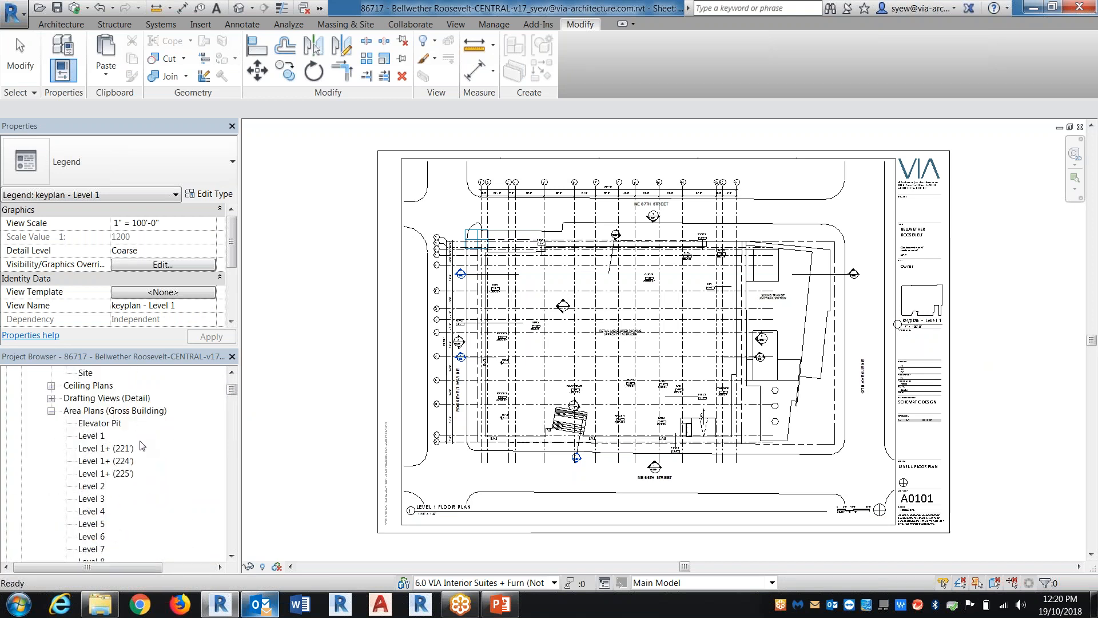
pyautogui.scroll(3, 143, 445)
pyautogui.doubleClick(96, 474)
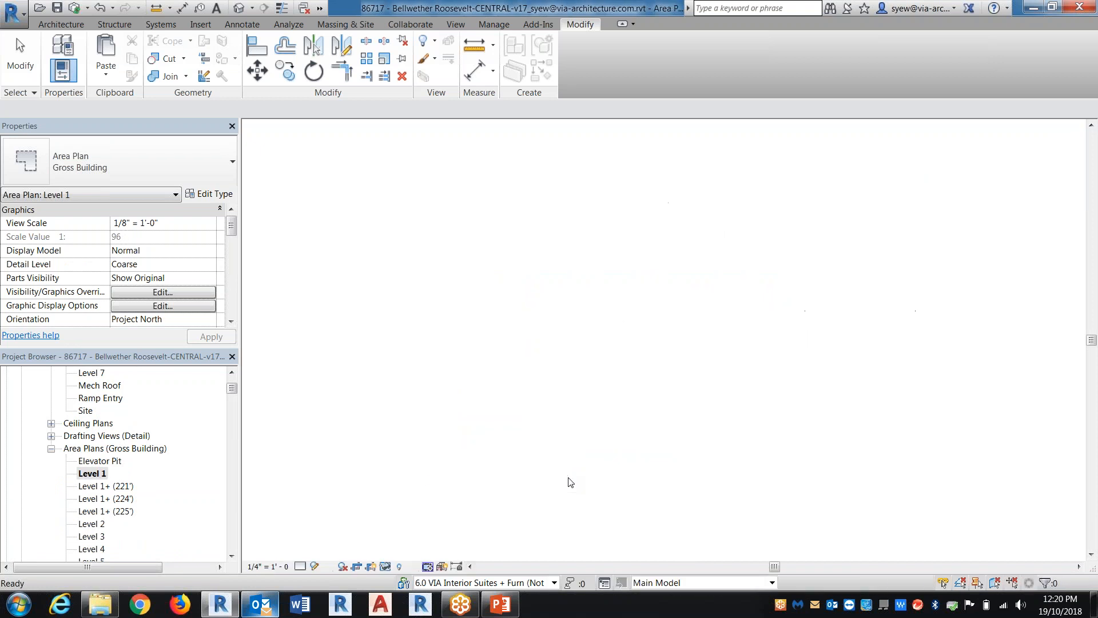
pyautogui.scroll(5, 602, 403)
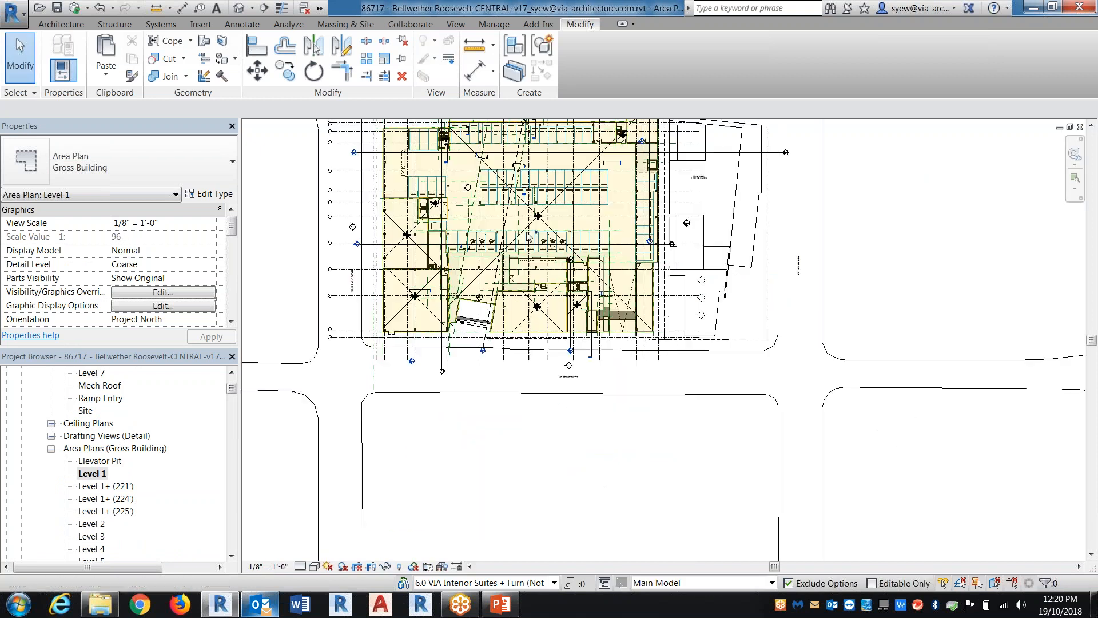
# Duplicate the Level 1 area plan without detailing and rename the copy keyplan - level 1-ARea
pyautogui.rightClick(90, 474)
pyautogui.moveTo(145, 316)
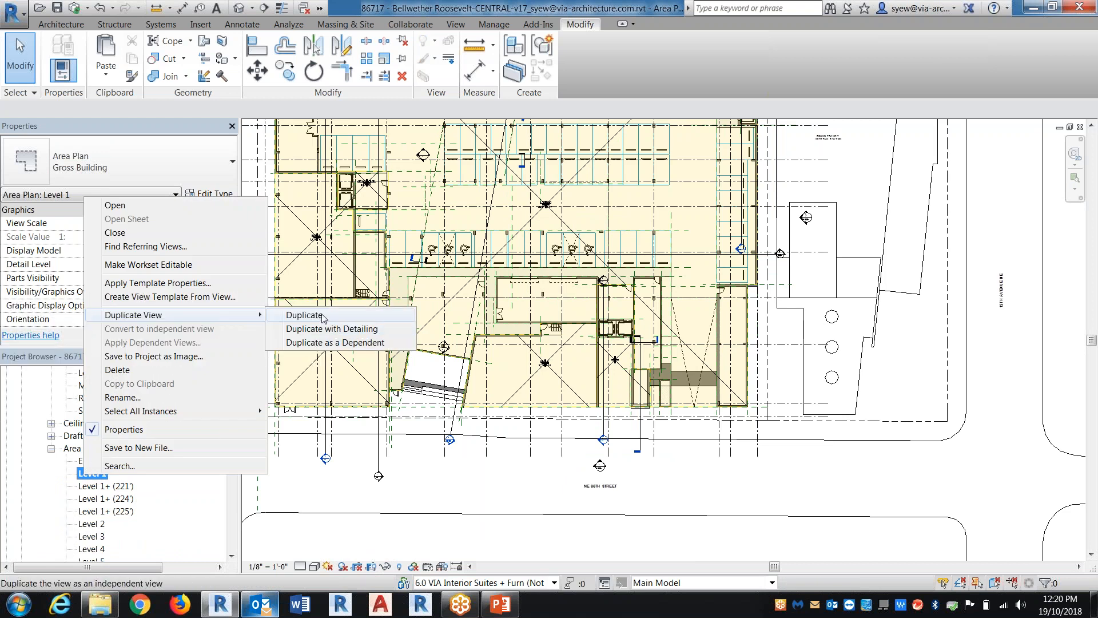
pyautogui.click(323, 316)
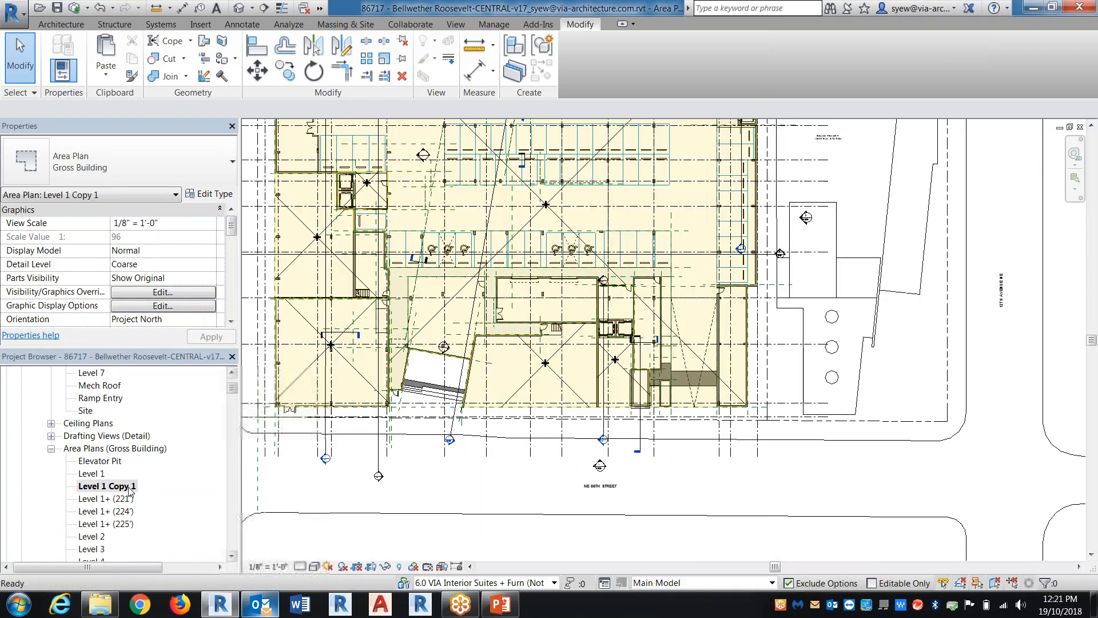
pyautogui.rightClick(115, 486)
pyautogui.click(171, 410)
pyautogui.write('key')
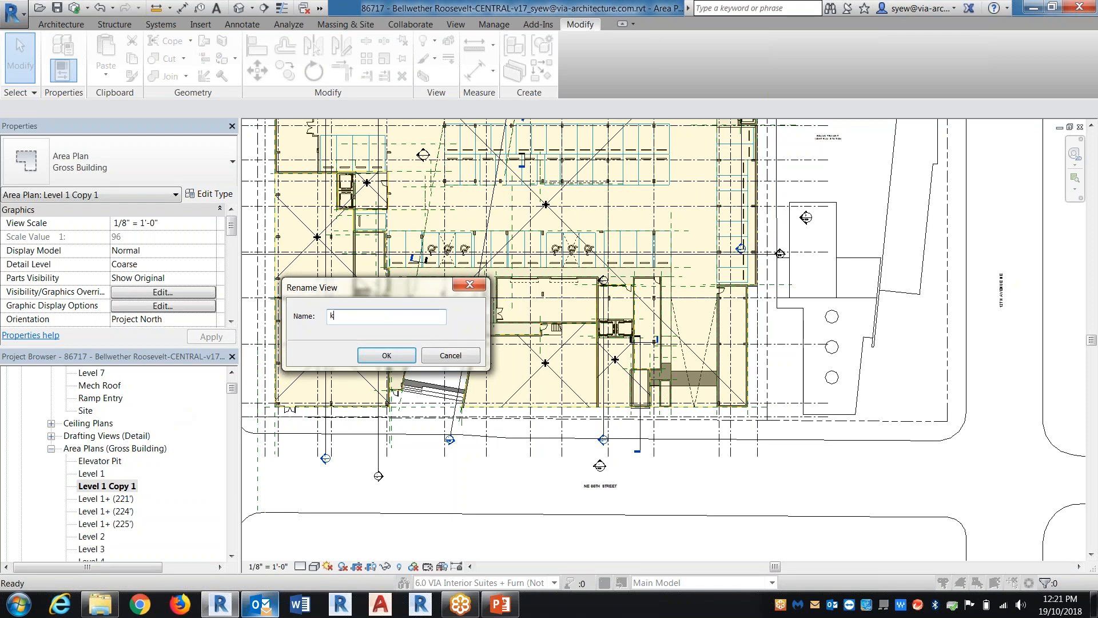
pyautogui.press('BackSpace')
pyautogui.press('BackSpace')
pyautogui.write('eyplan - level 1-ARea')
pyautogui.press('Return')
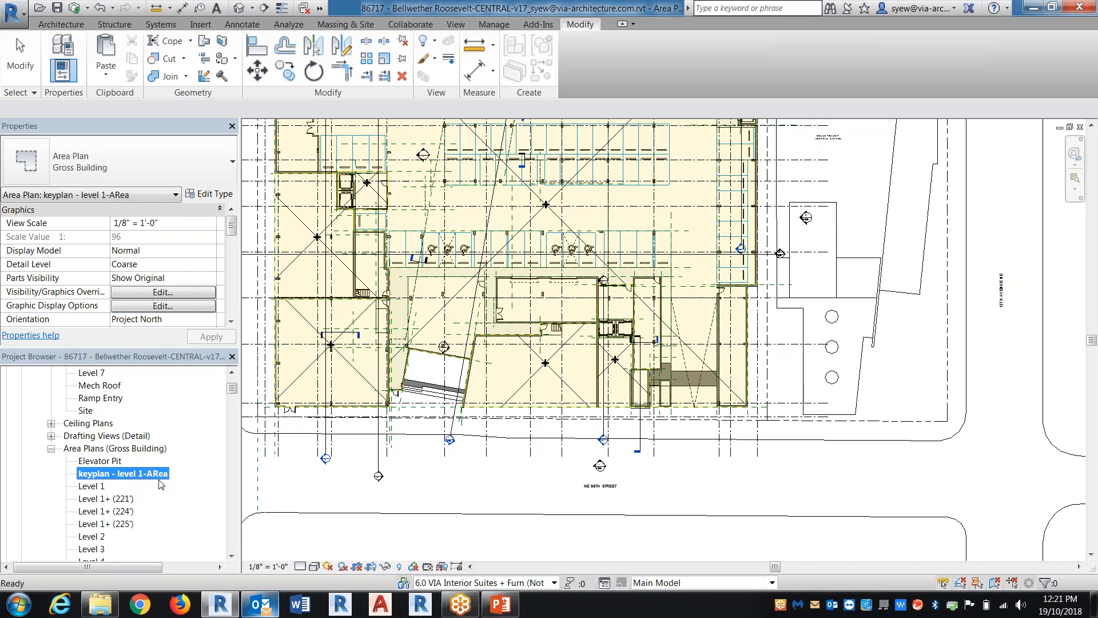
# Set the Display Model of the keyplan - level 1-ARea view to Do not display
pyautogui.click(490, 474)
pyautogui.moveTo(503, 434); pyautogui.dragTo(579, 536, button='middle')
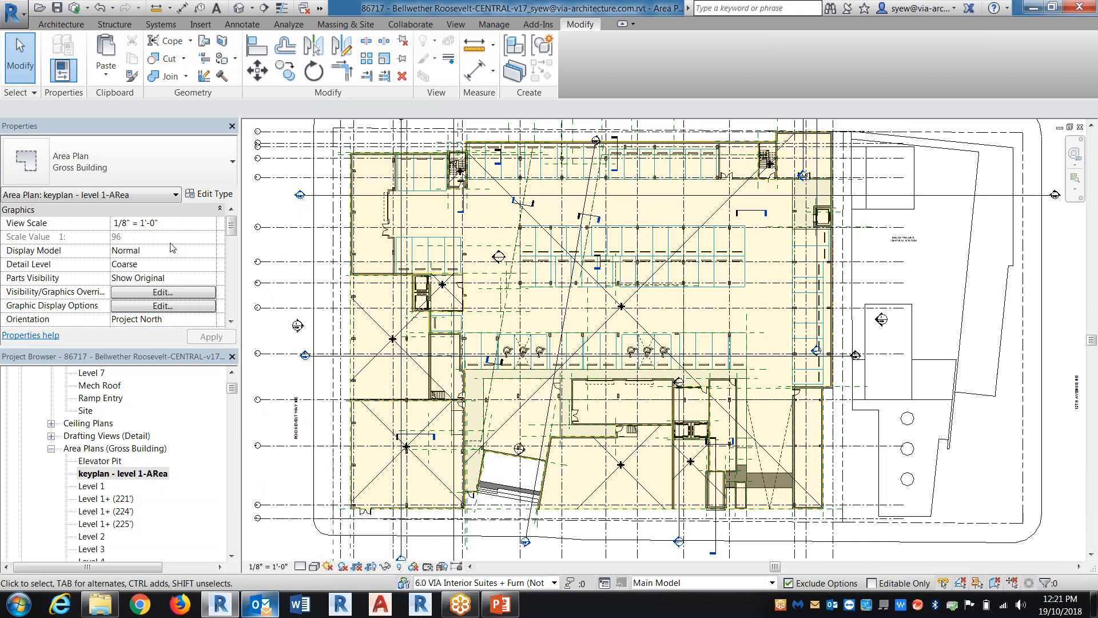
pyautogui.click(216, 258)
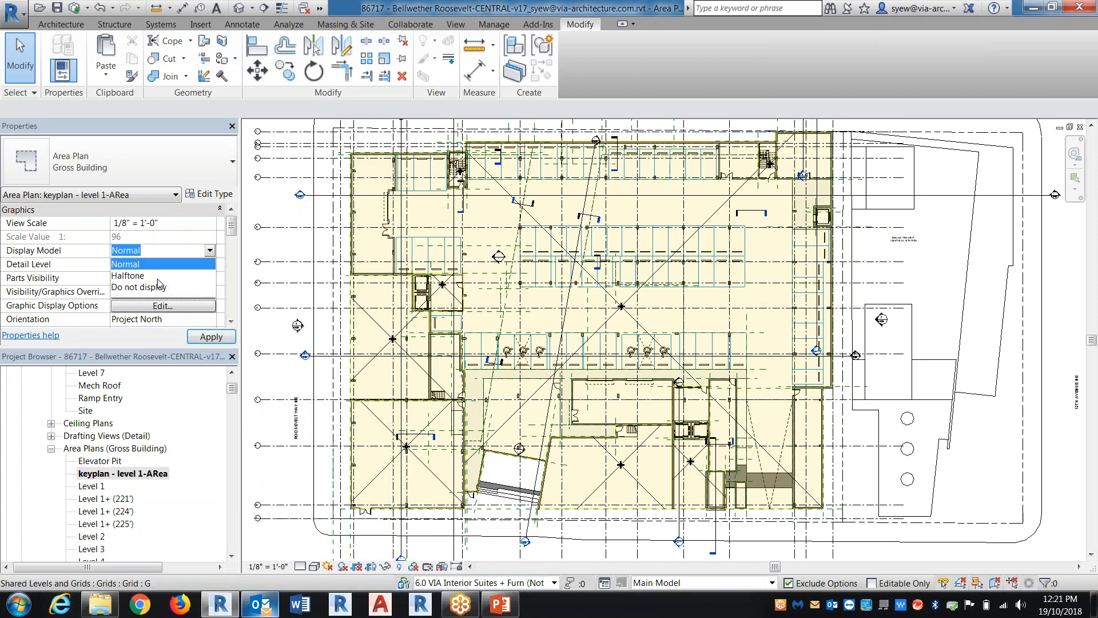
pyautogui.click(150, 293)
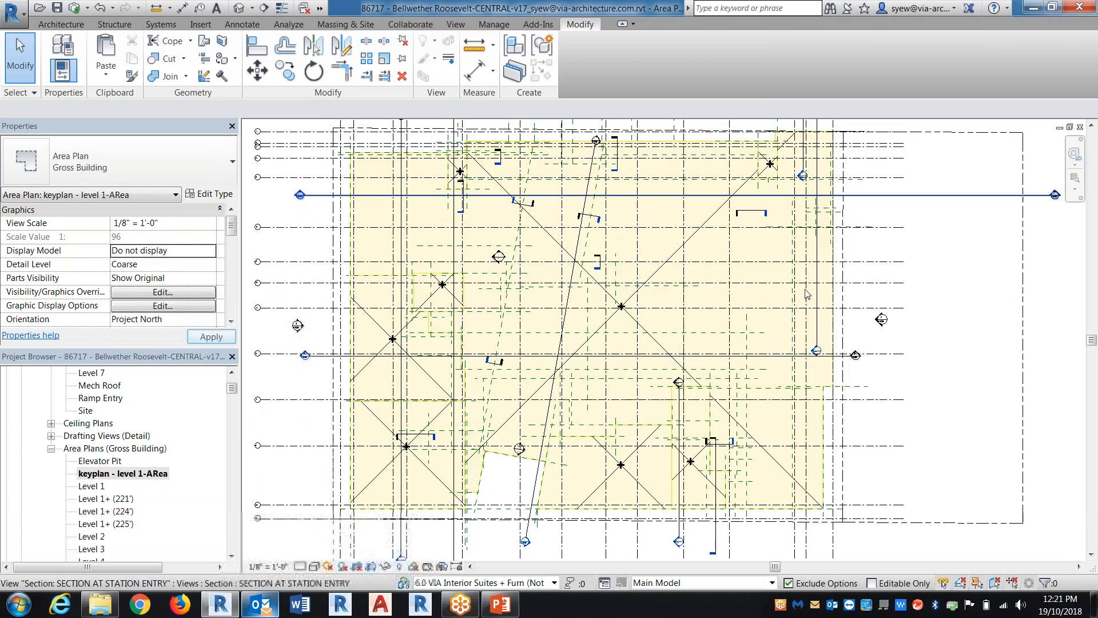
# Turn off the Reference Lines annotation category in the area plan's visibility/graphic overrides
pyautogui.press('v')
pyautogui.press('g')
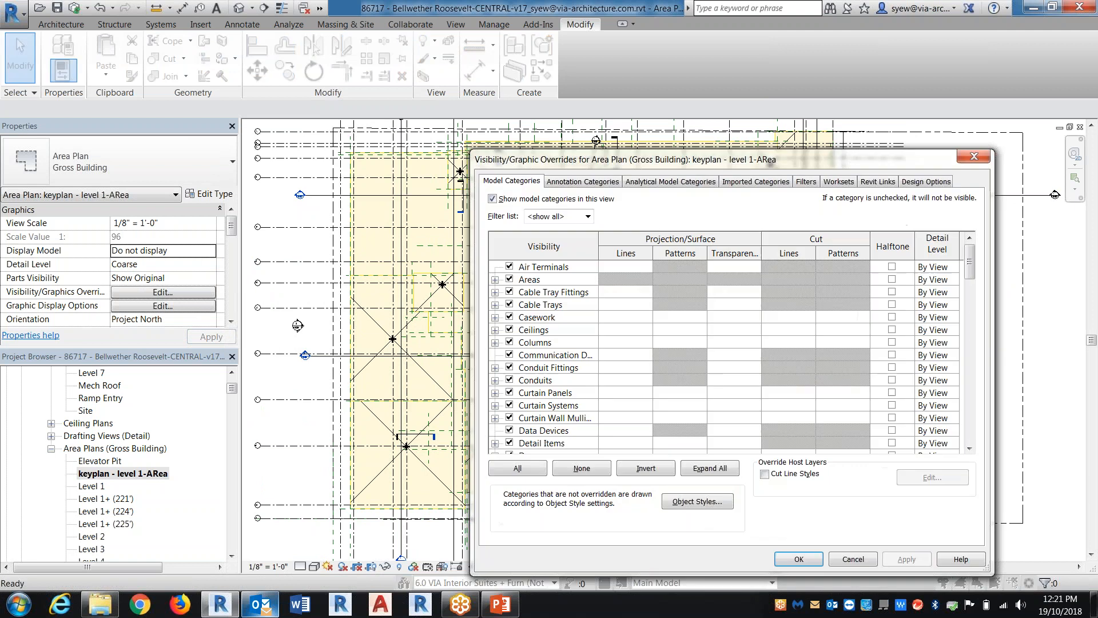
pyautogui.click(564, 182)
pyautogui.click(566, 367)
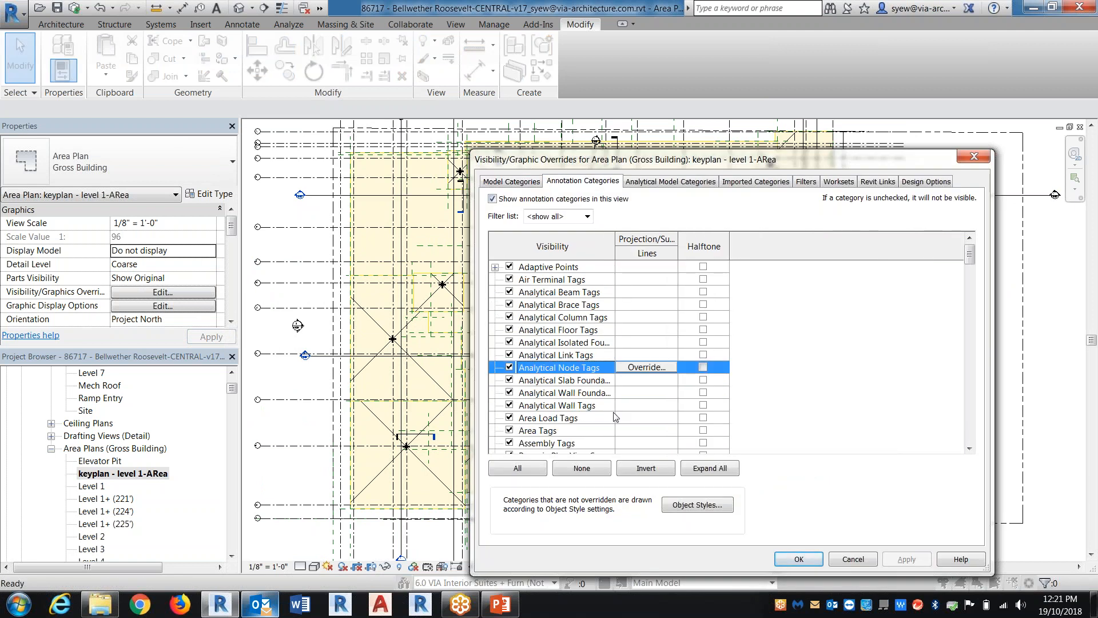
pyautogui.press('r')
pyautogui.press('Down')
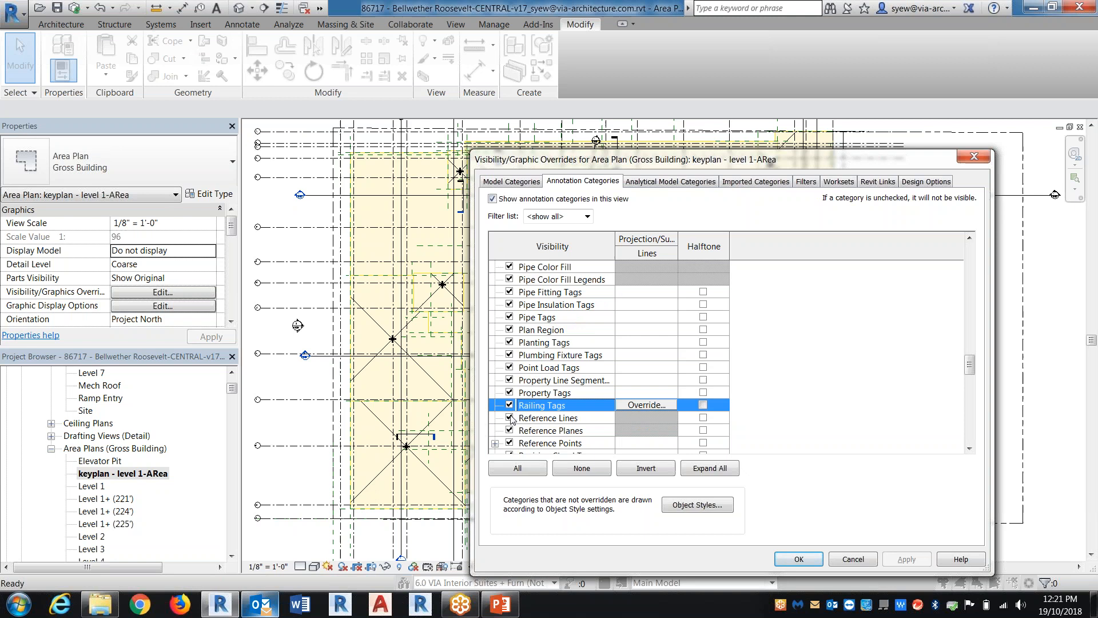
pyautogui.press('space')
# Turn off the Sections, Elevations and Grids annotation categories in the area plan and apply the changes
pyautogui.press('s')
pyautogui.scroll(-1, 595, 410)
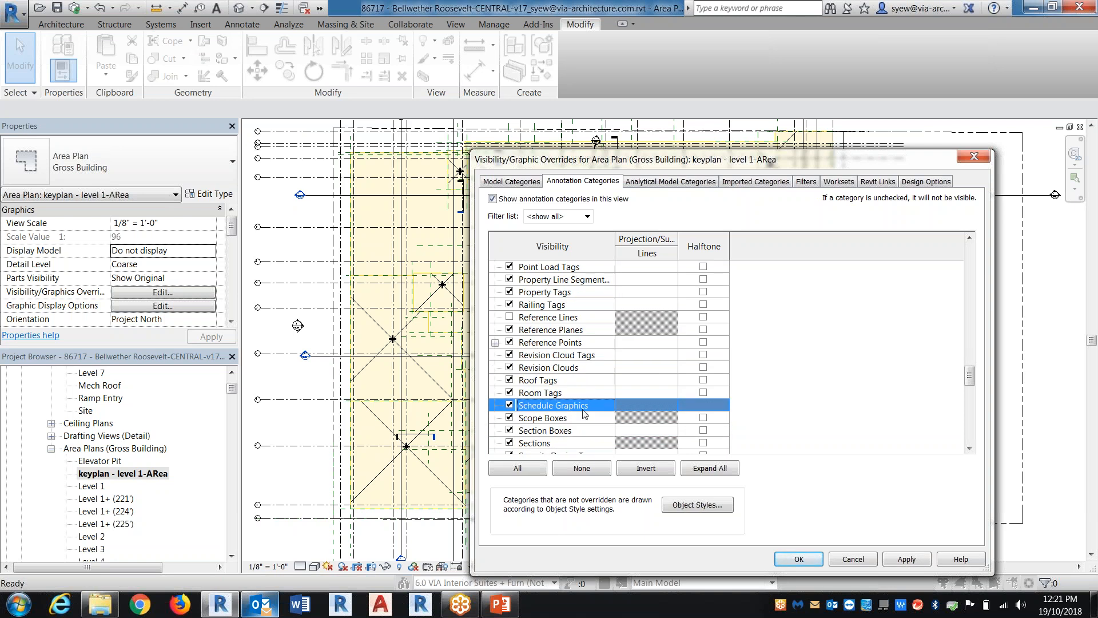
pyautogui.click(510, 442)
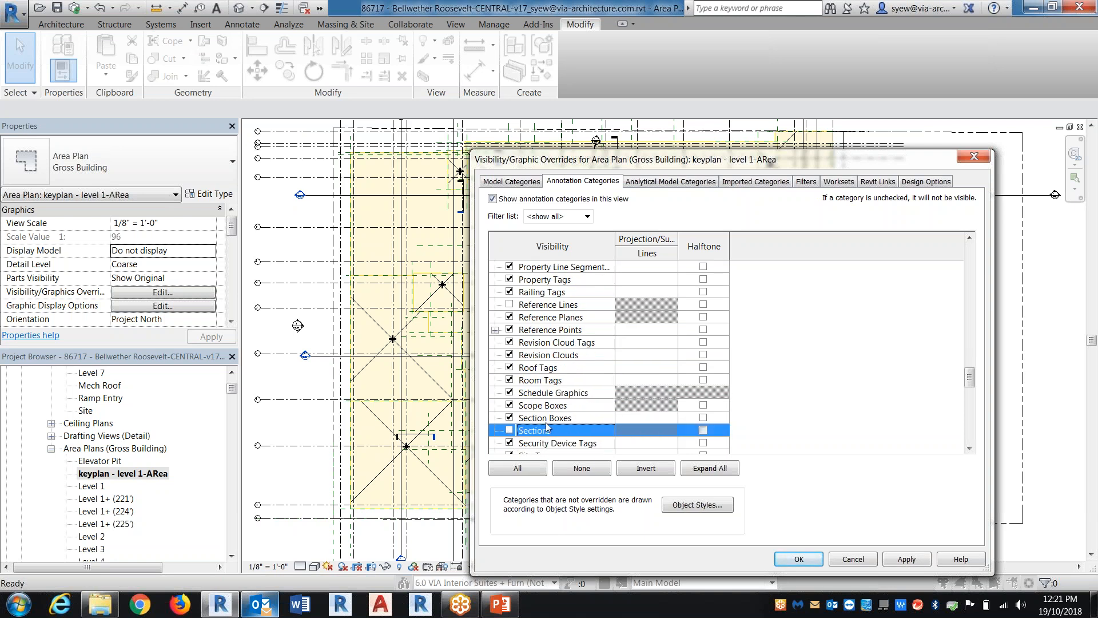
pyautogui.press('e')
pyautogui.click(510, 304)
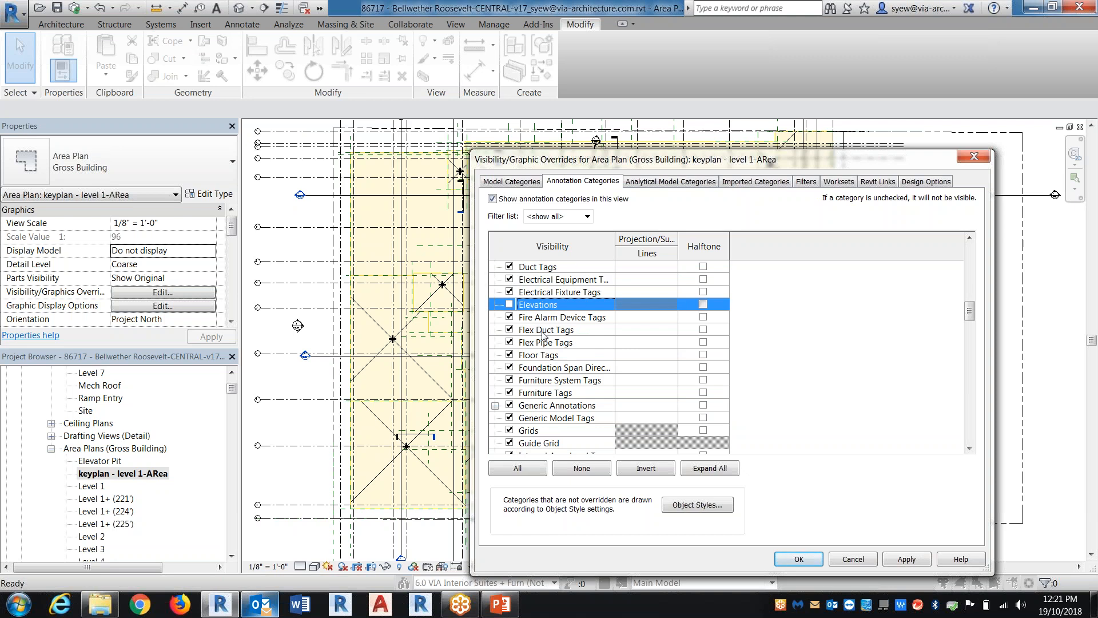
pyautogui.click(553, 405)
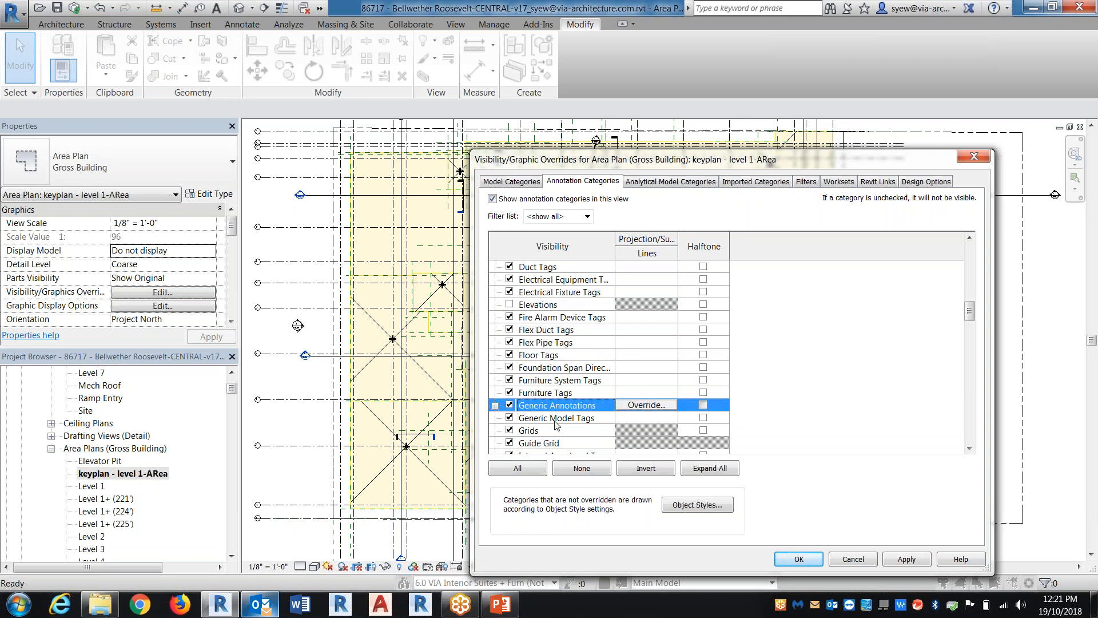
pyautogui.click(509, 430)
pyautogui.click(907, 558)
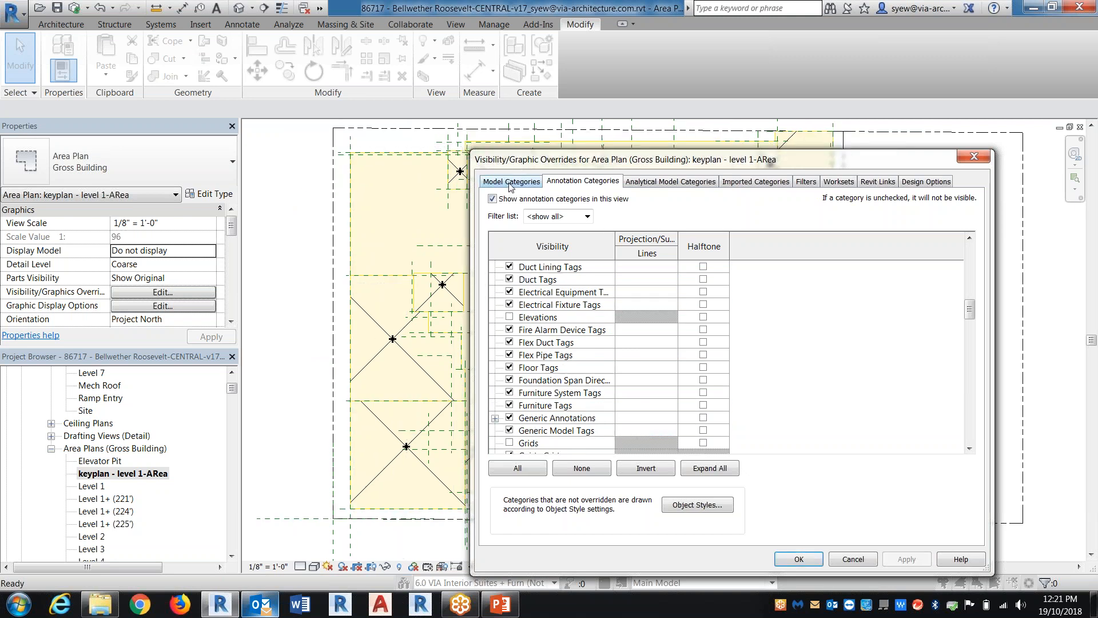
# Turn off the Reference Planes annotation category and close the visibility/graphic overrides
pyautogui.click(564, 366)
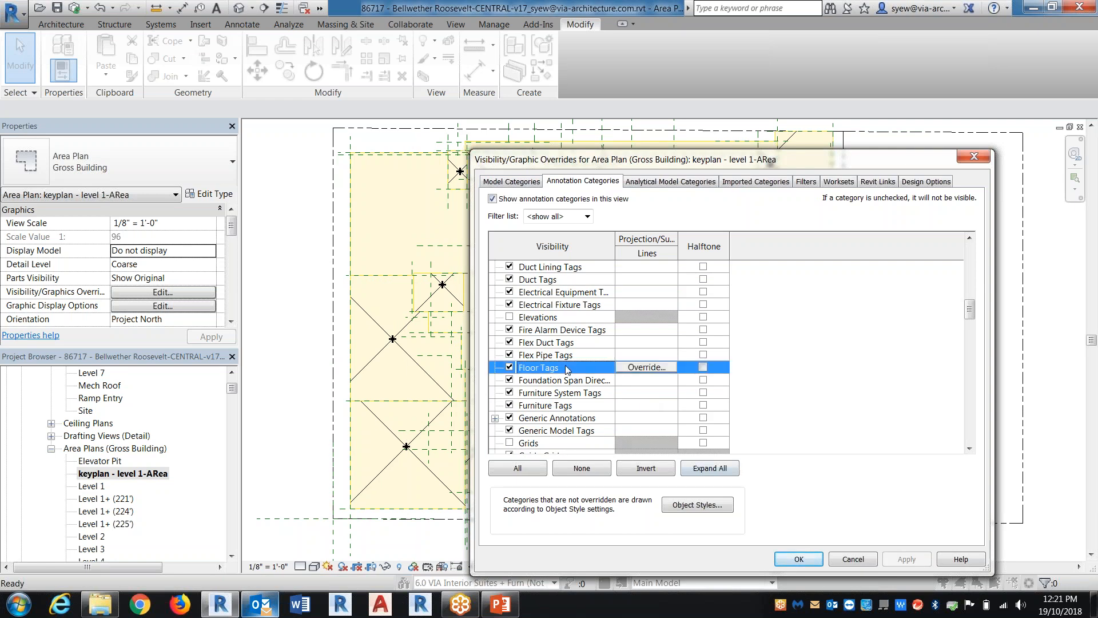
pyautogui.press('r')
pyautogui.click(509, 417)
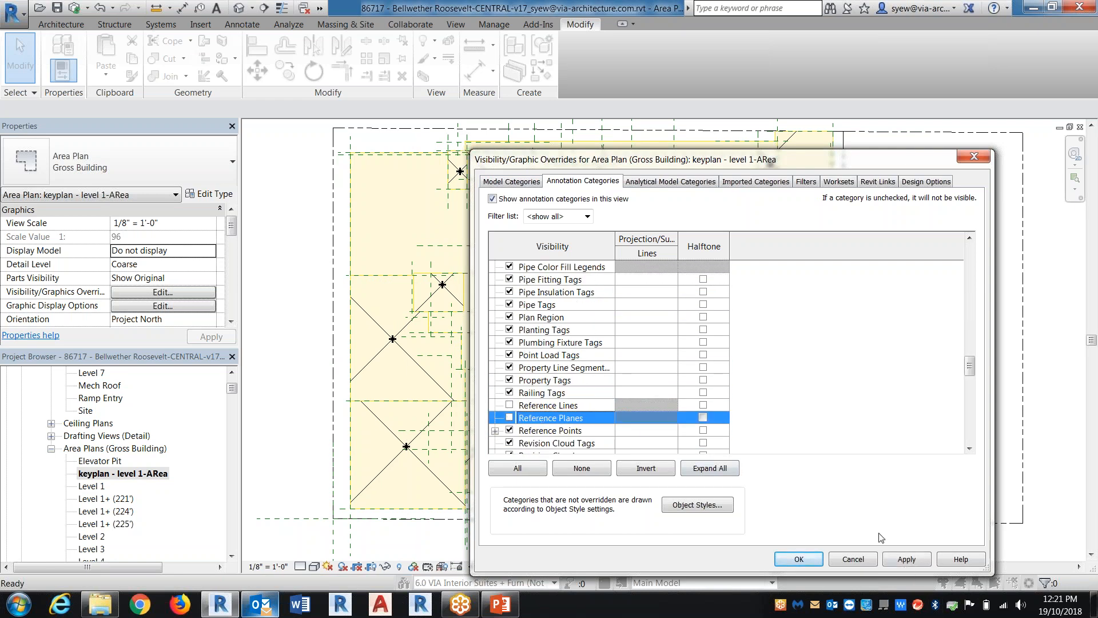
pyautogui.click(906, 558)
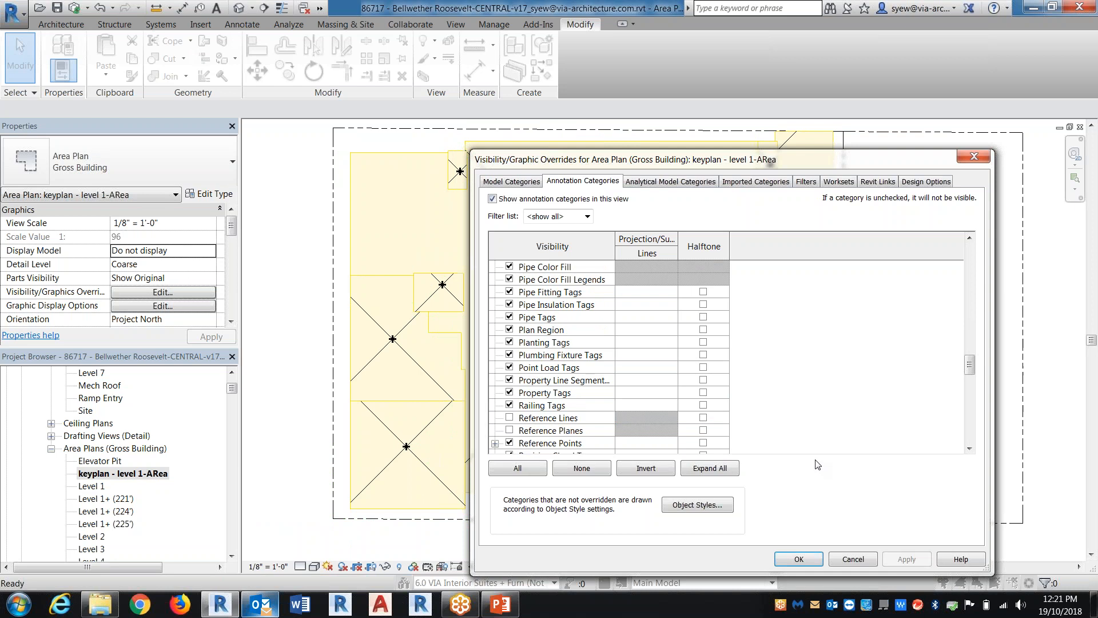
pyautogui.click(798, 554)
pyautogui.moveTo(861, 387); pyautogui.dragTo(855, 329, button='middle')
pyautogui.moveTo(725, 433); pyautogui.dragTo(679, 481, button='middle')
pyautogui.scroll(-2, 678, 481)
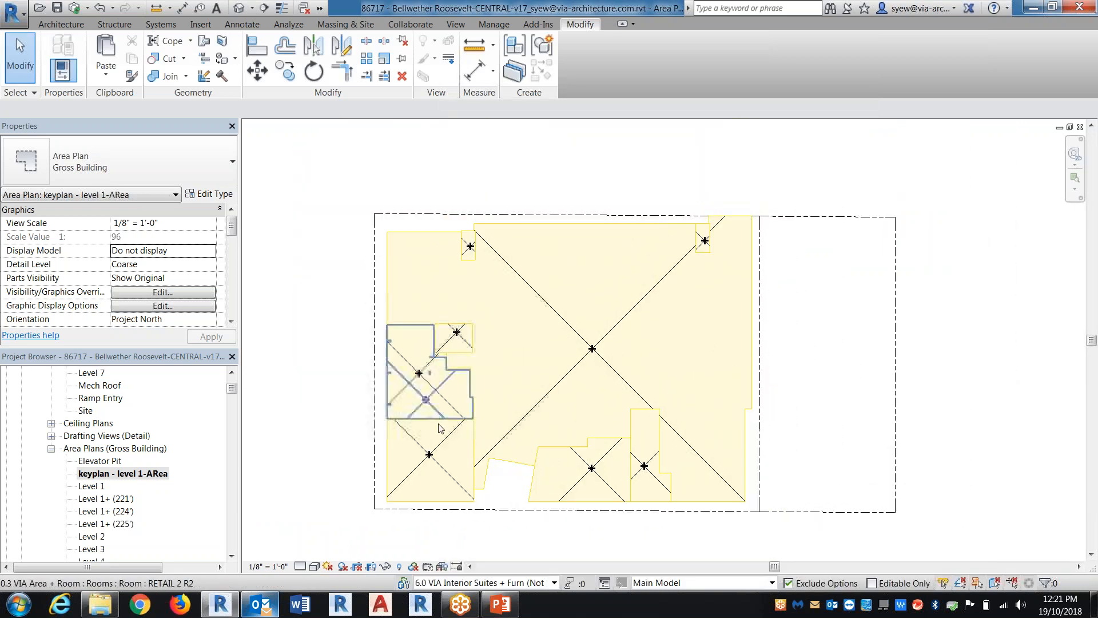
# Turn off the Site model category in the view's visibility/graphic overrides
pyautogui.press('v')
pyautogui.press('g')
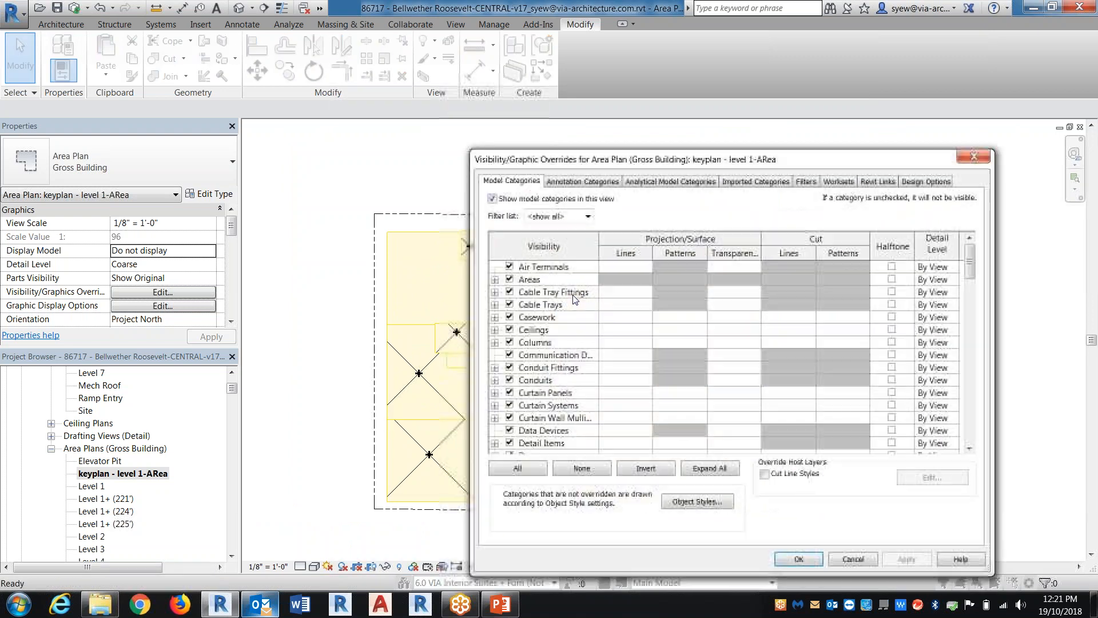
pyautogui.click(571, 317)
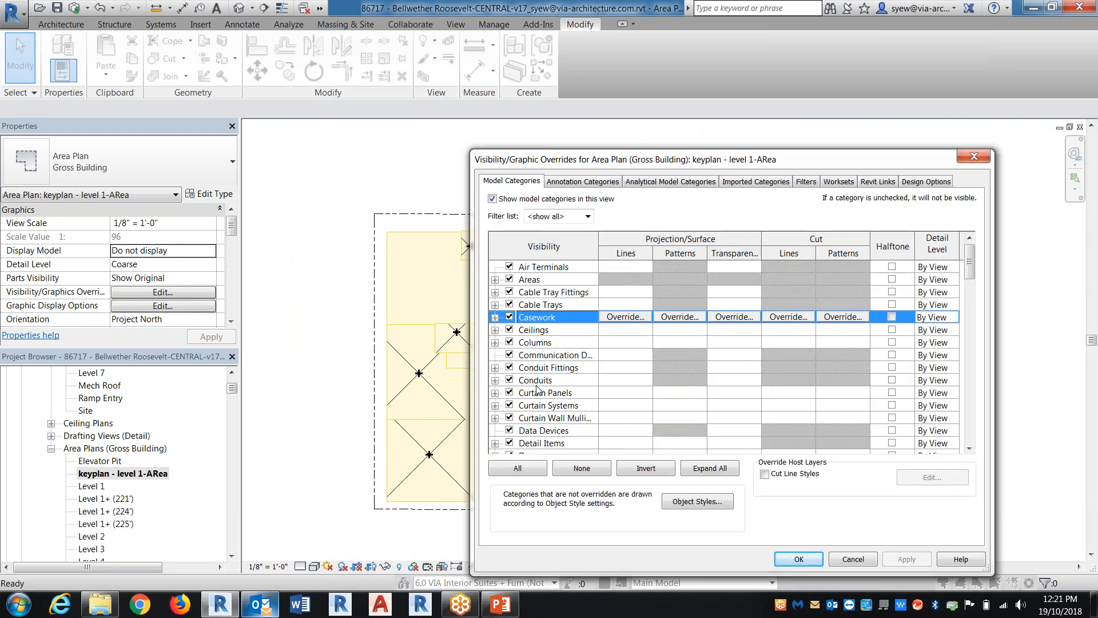
pyautogui.press('s')
pyautogui.scroll(-1, 548, 399)
pyautogui.click(510, 418)
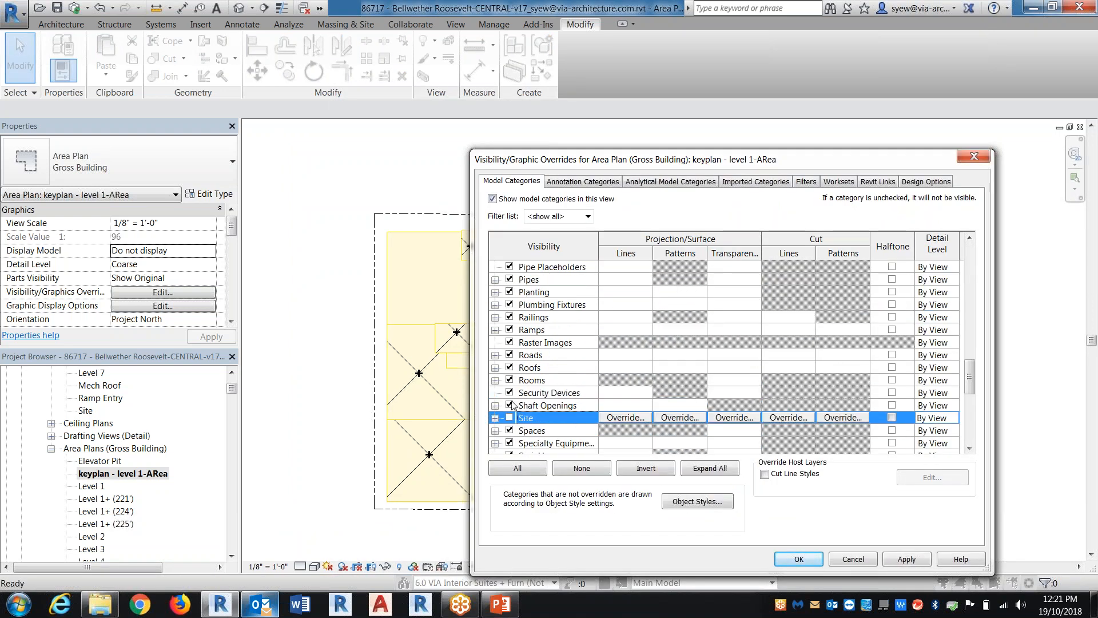
# Turn off the Interior Fill and Reference subcategories of Areas, leaving Color Fill on
pyautogui.click(542, 341)
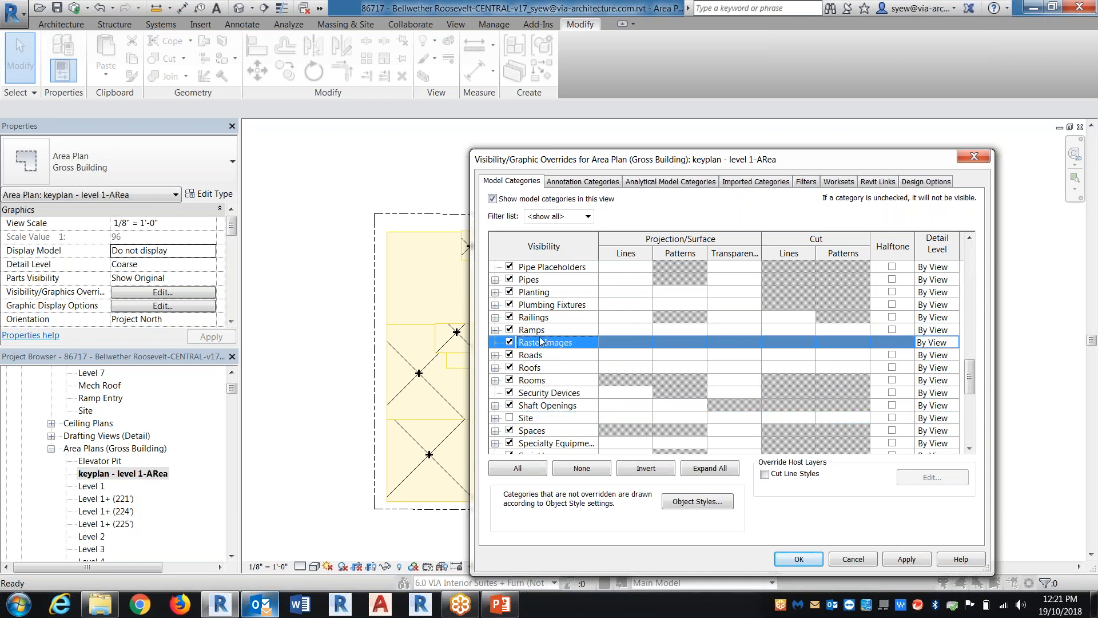
pyautogui.press('Home')
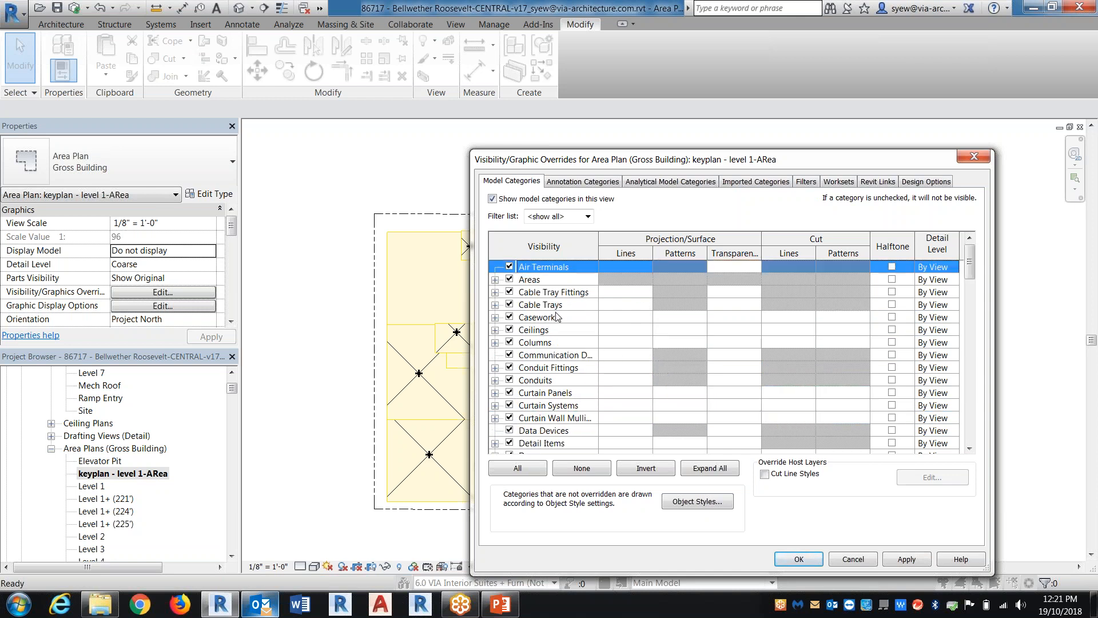
pyautogui.click(495, 279)
pyautogui.click(525, 303)
pyautogui.click(526, 317)
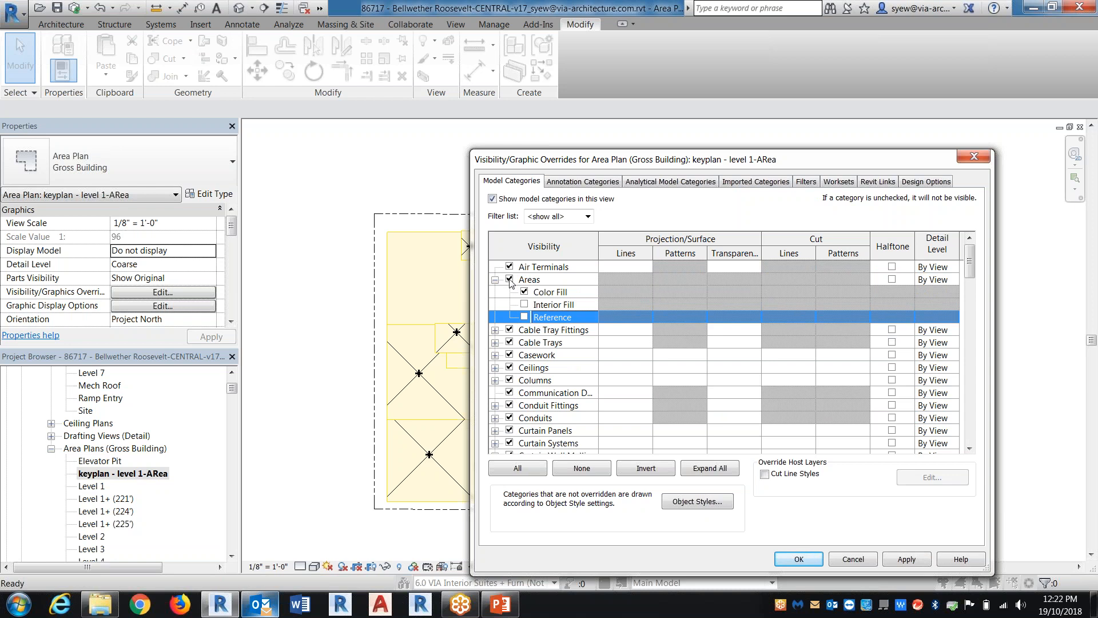
pyautogui.click(495, 280)
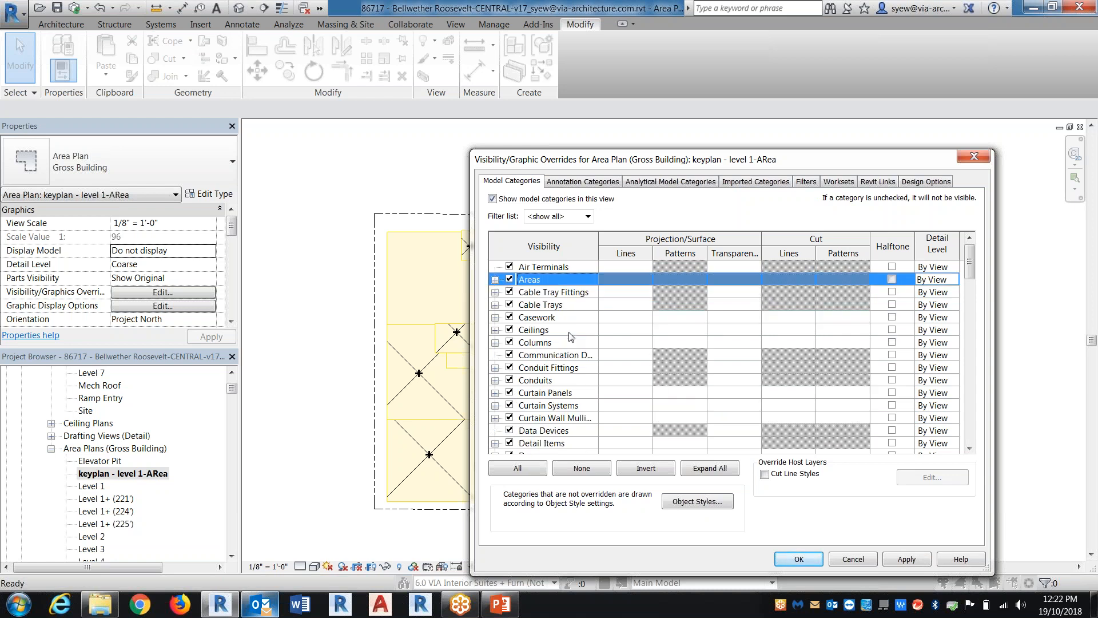
# Override the projection line weight of the <Area Boundary> subcategory under Lines with 7
pyautogui.click(539, 355)
pyautogui.press('l')
pyautogui.scroll(-1, 575, 369)
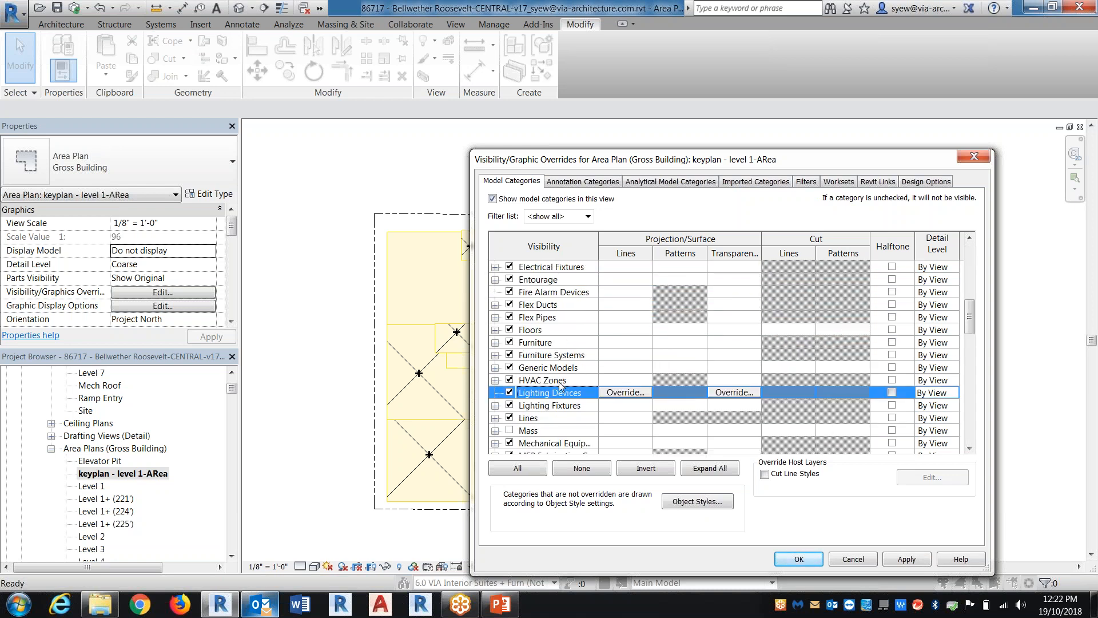
pyautogui.click(503, 429)
pyautogui.click(494, 418)
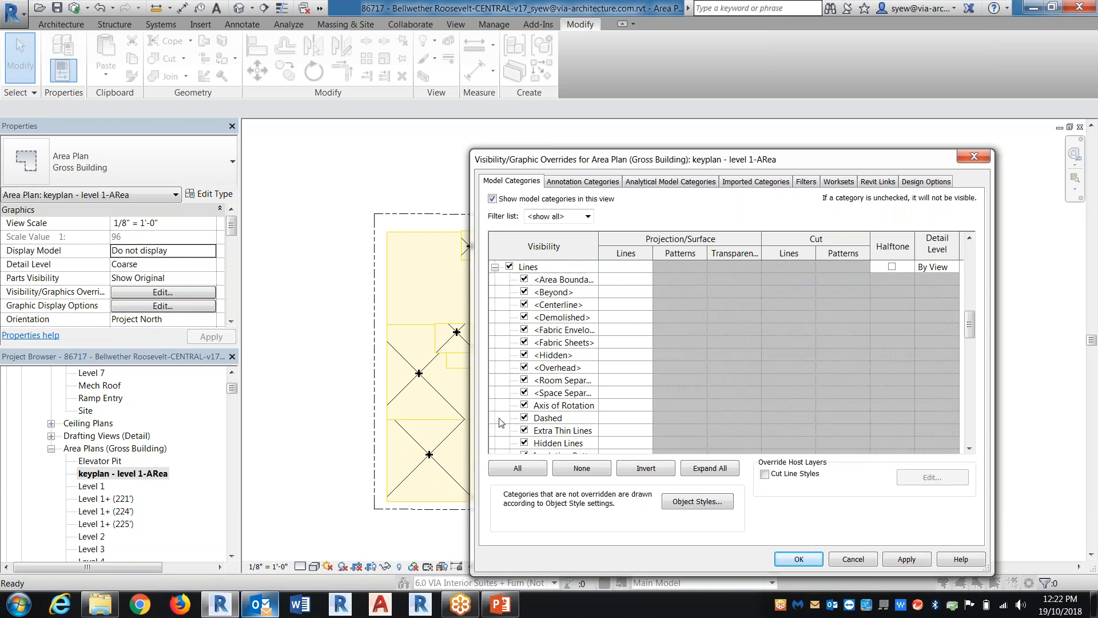
pyautogui.click(562, 280)
pyautogui.click(625, 278)
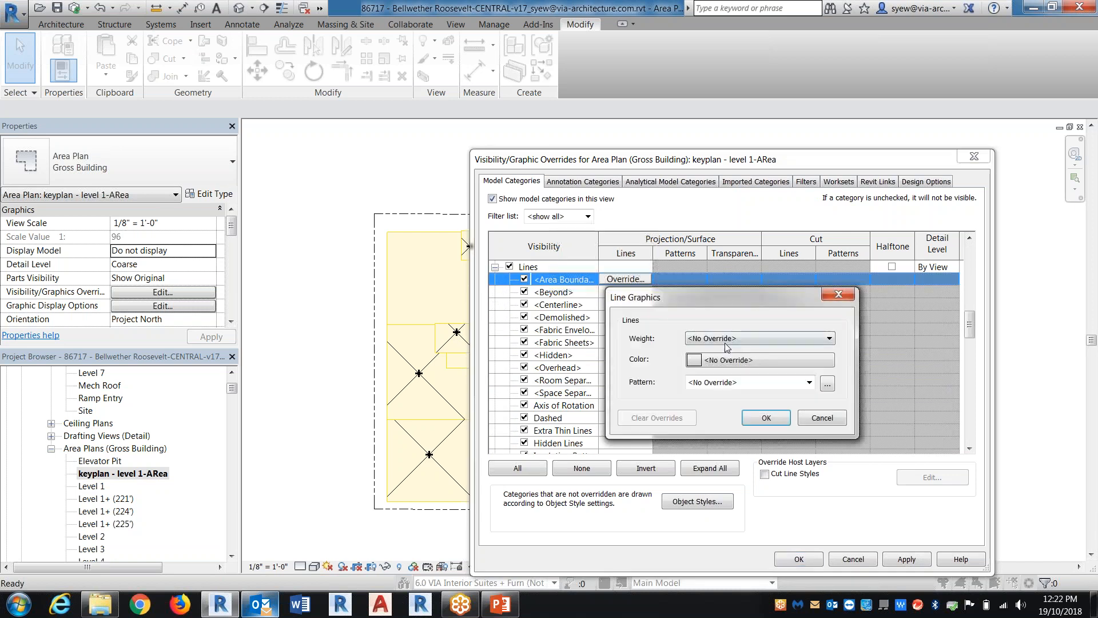
pyautogui.click(760, 337)
pyautogui.click(703, 433)
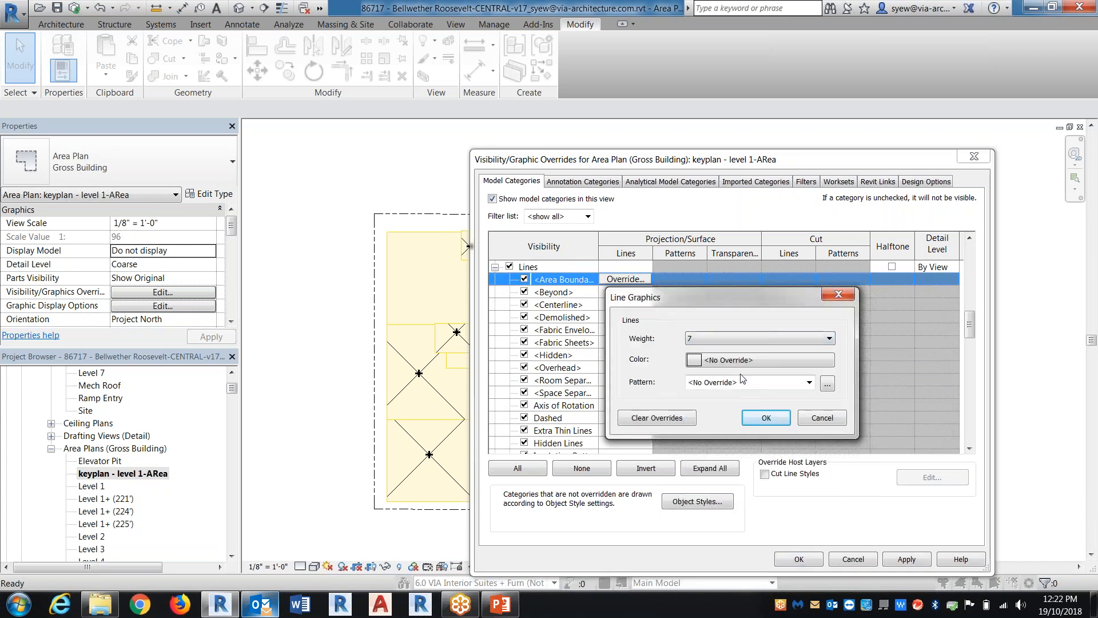
# Override the area boundary line color with black and its pattern with Solid, and accept all visibility changes
pyautogui.click(738, 359)
pyautogui.click(592, 341)
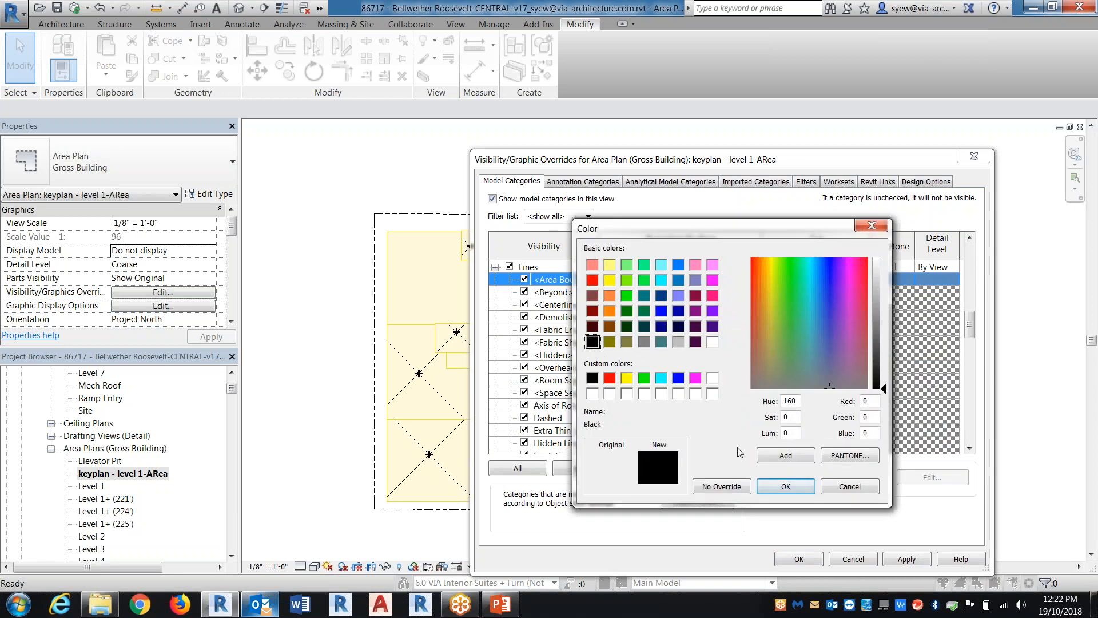
pyautogui.click(786, 486)
pyautogui.click(737, 382)
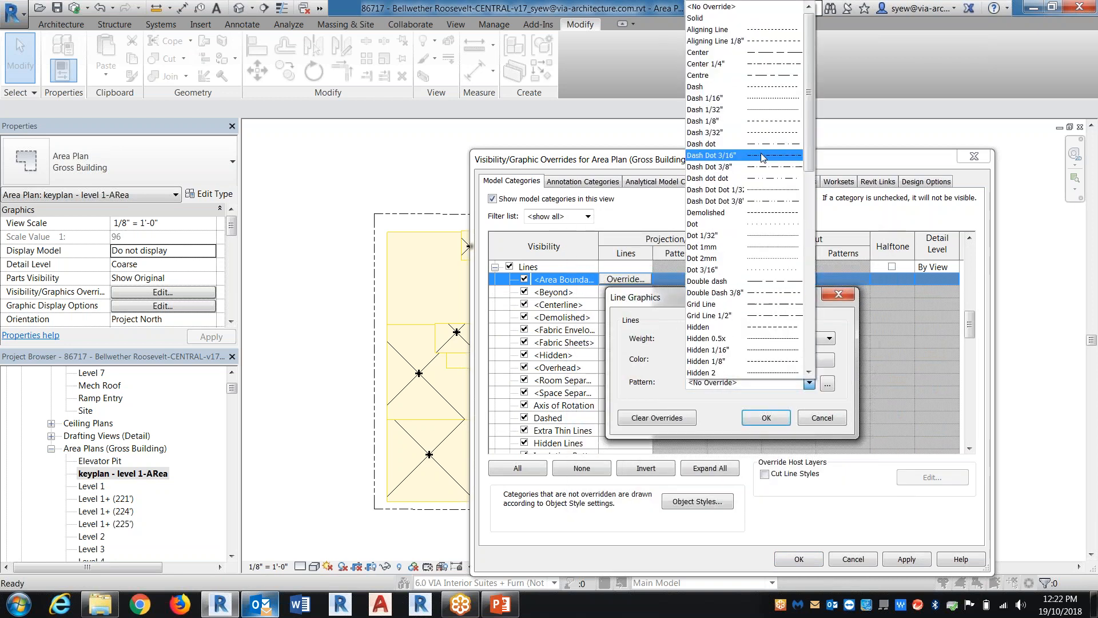
pyautogui.click(730, 18)
pyautogui.click(766, 418)
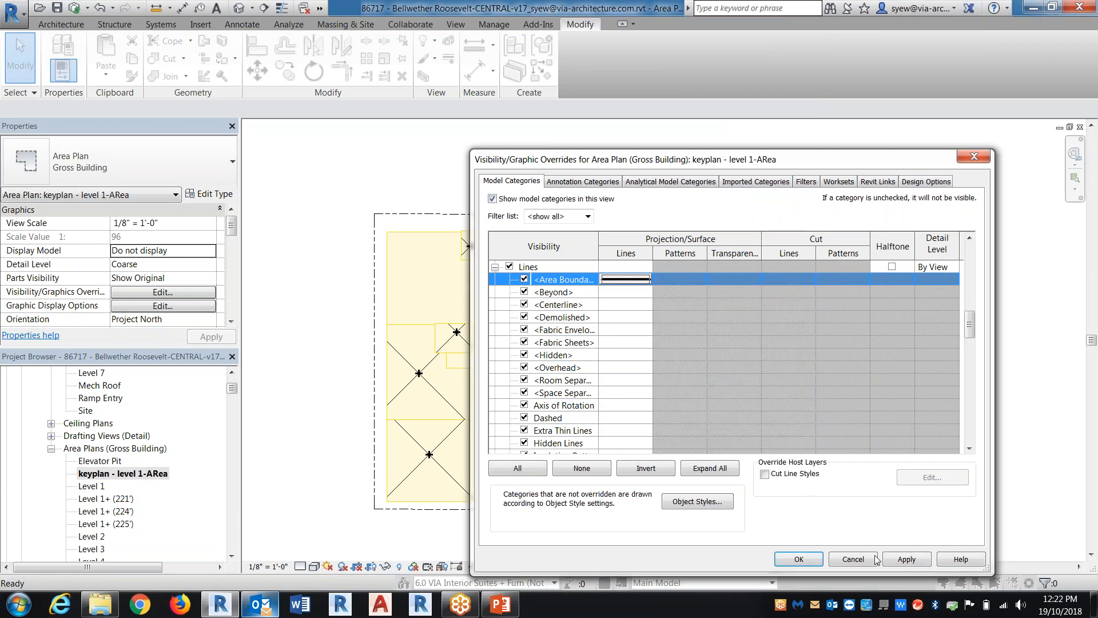
pyautogui.click(803, 565)
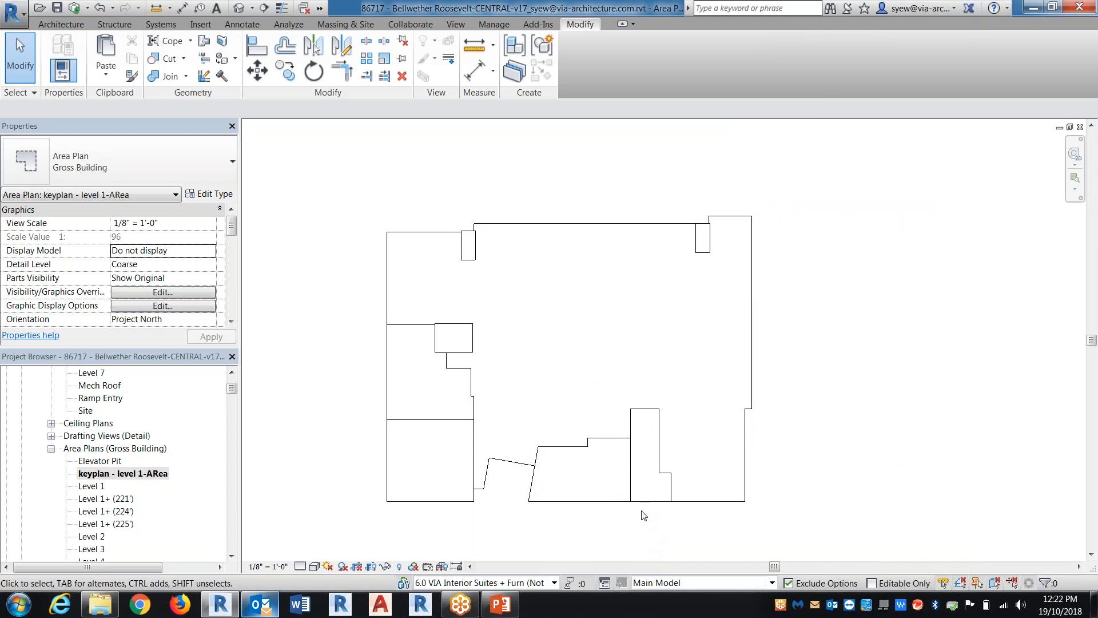
# Set the key plan's view scale to 1" = 100'-0" and assign it the Gross Building Area color scheme
pyautogui.click(267, 566)
pyautogui.click(299, 498)
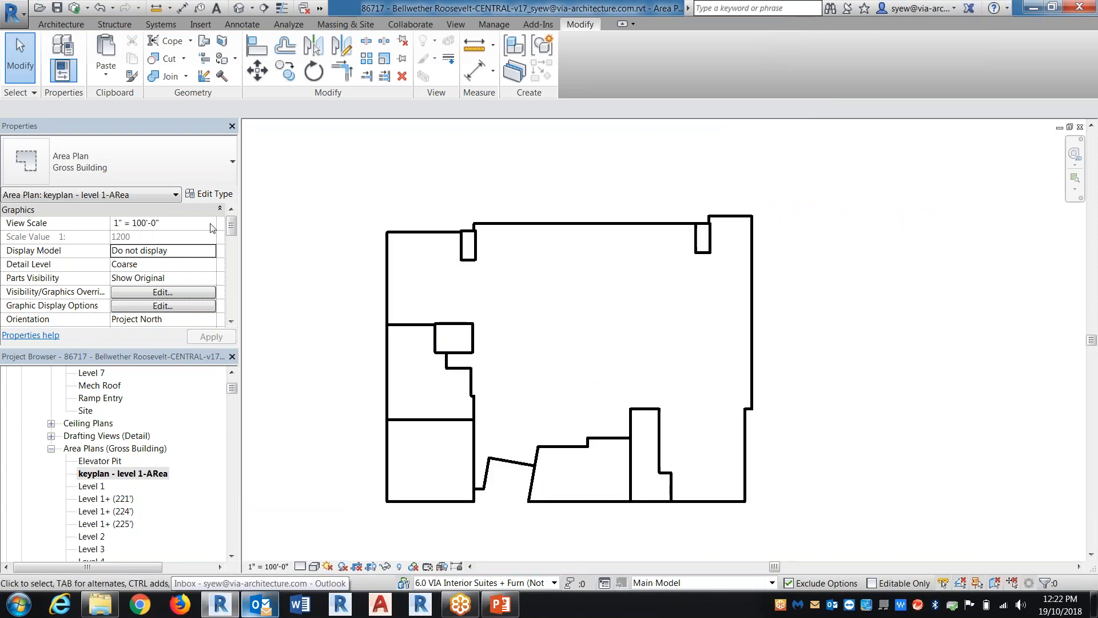
pyautogui.scroll(-3, 231, 227)
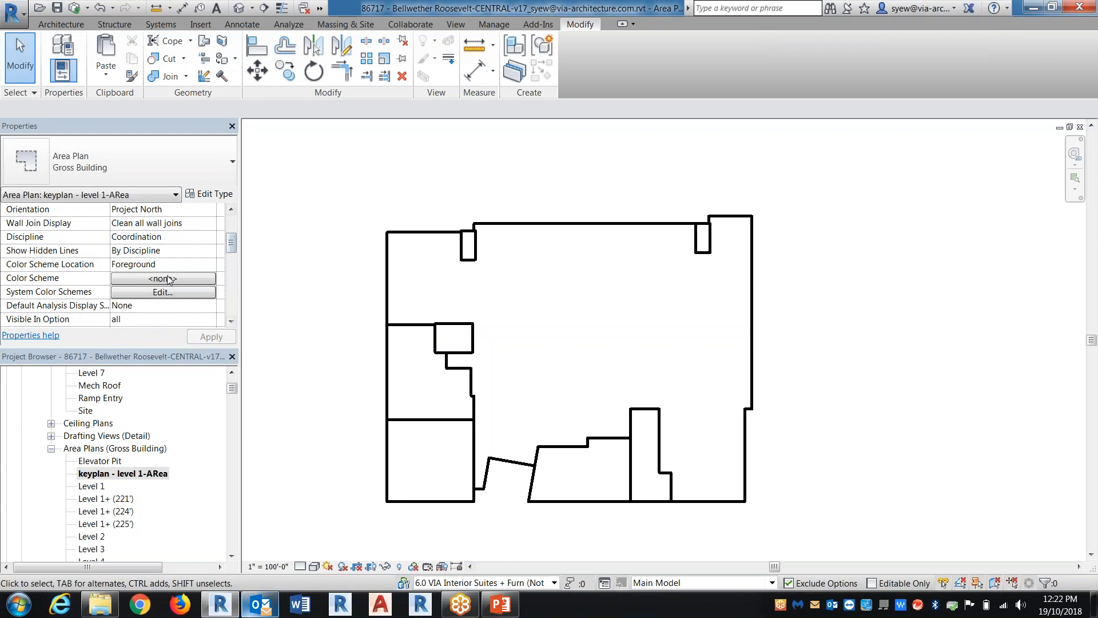
pyautogui.click(163, 278)
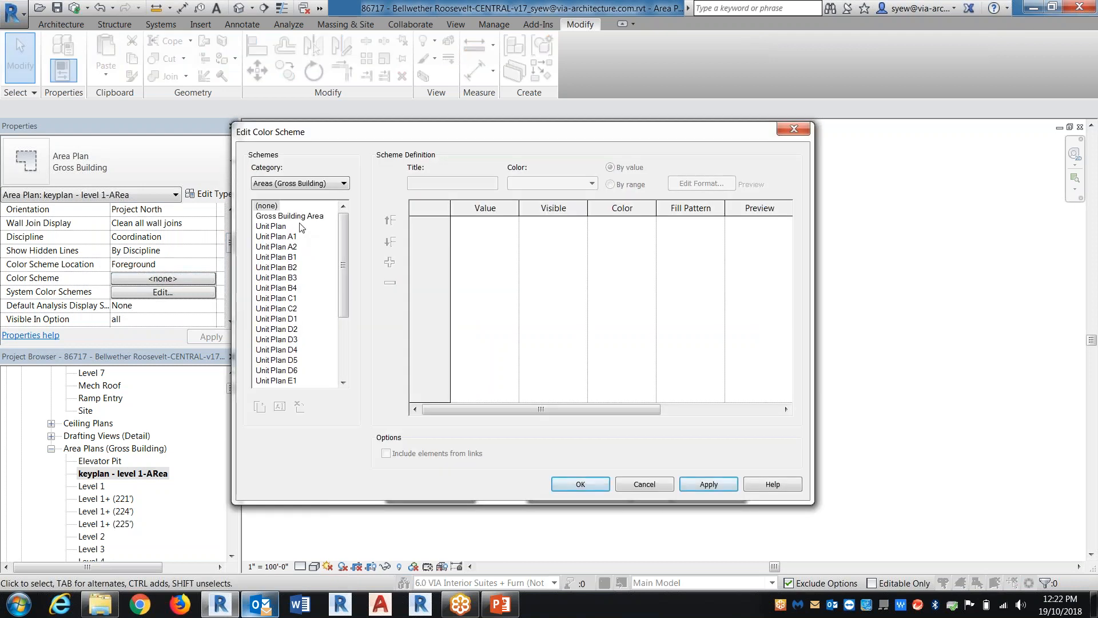
pyautogui.click(300, 216)
pyautogui.click(589, 485)
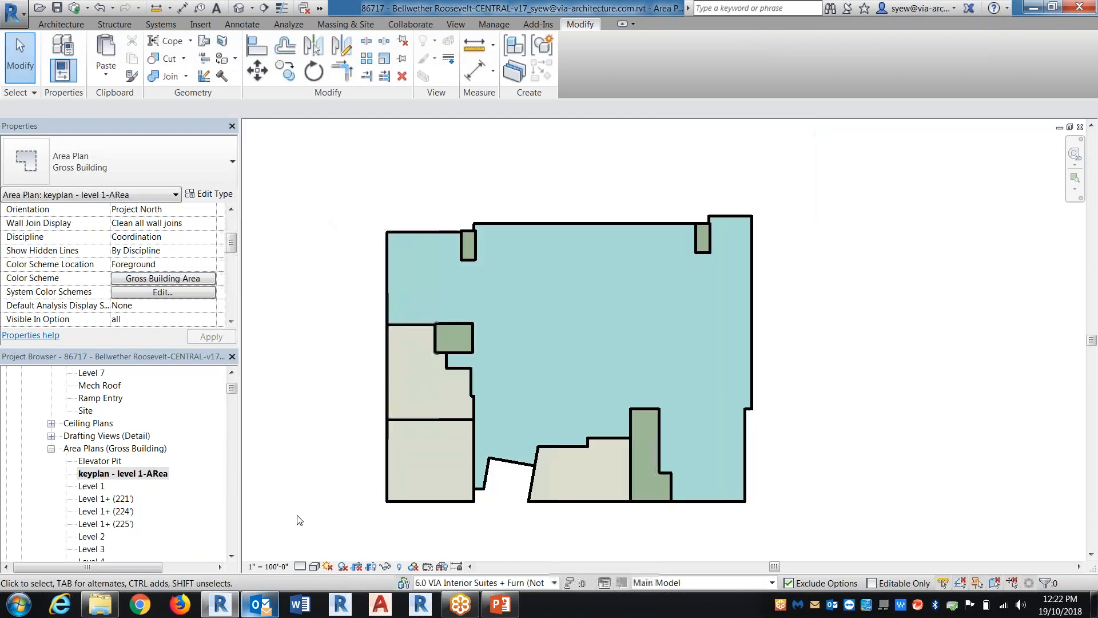
# Duplicate the keyplan - level 1-ARea view
pyautogui.rightClick(144, 475)
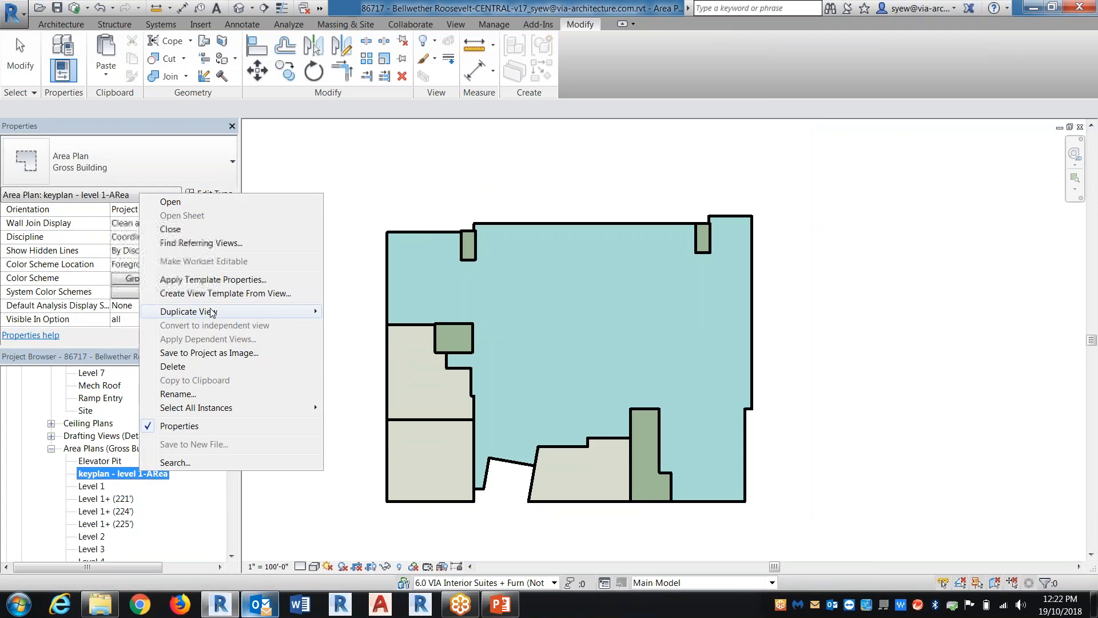
pyautogui.moveTo(257, 311)
pyautogui.click(369, 312)
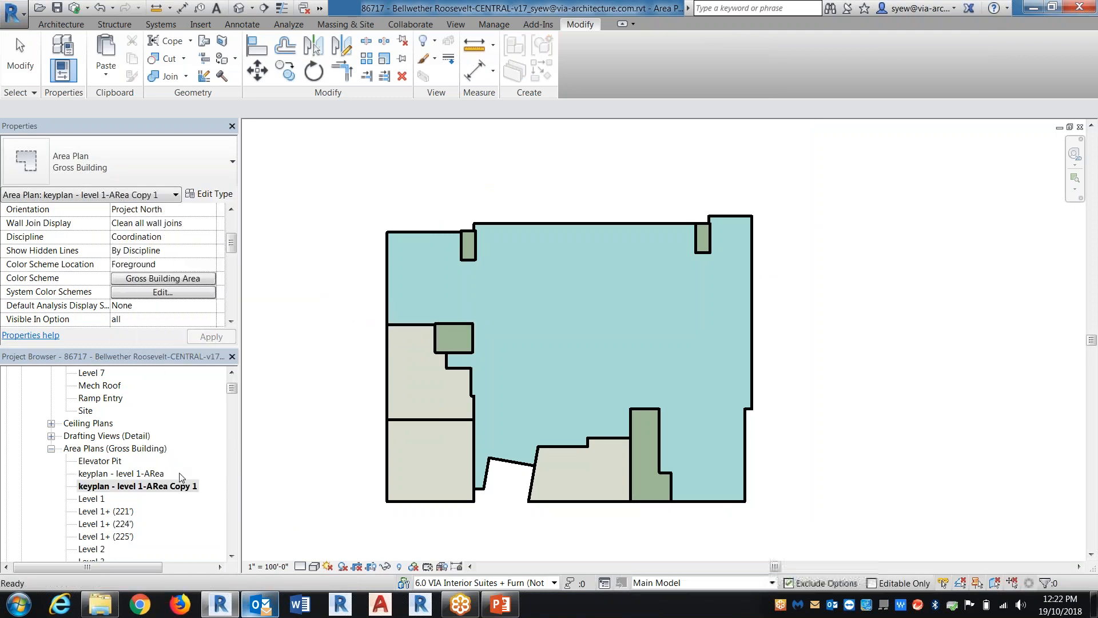
# Assign the Unit Plan A4 color scheme to the duplicated key plan view
pyautogui.click(190, 279)
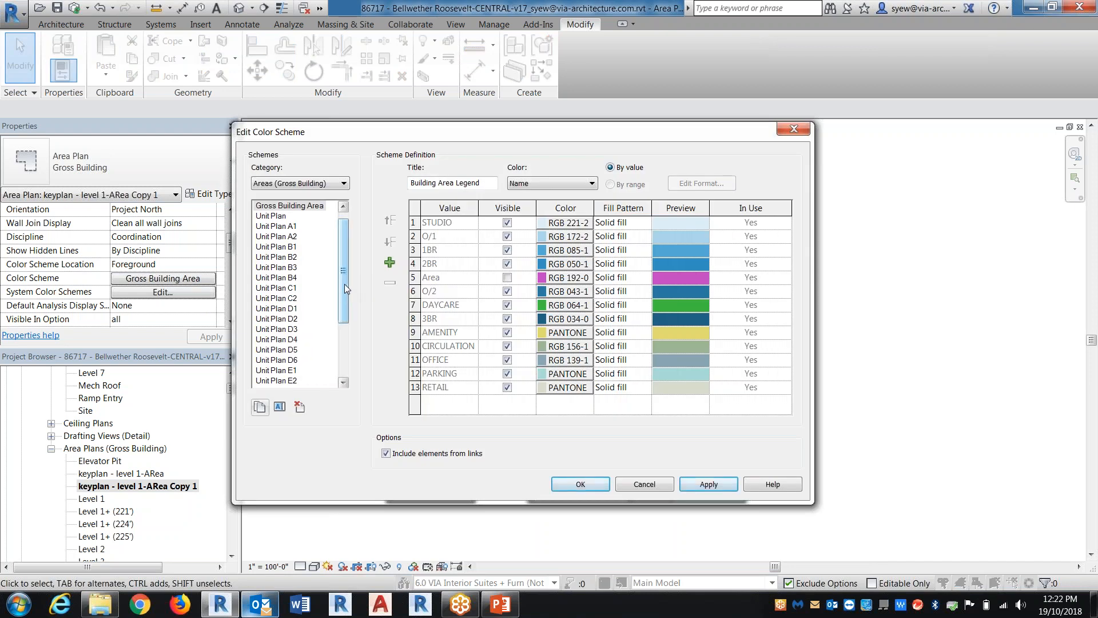
pyautogui.moveTo(344, 284); pyautogui.dragTo(349, 342)
pyautogui.click(279, 382)
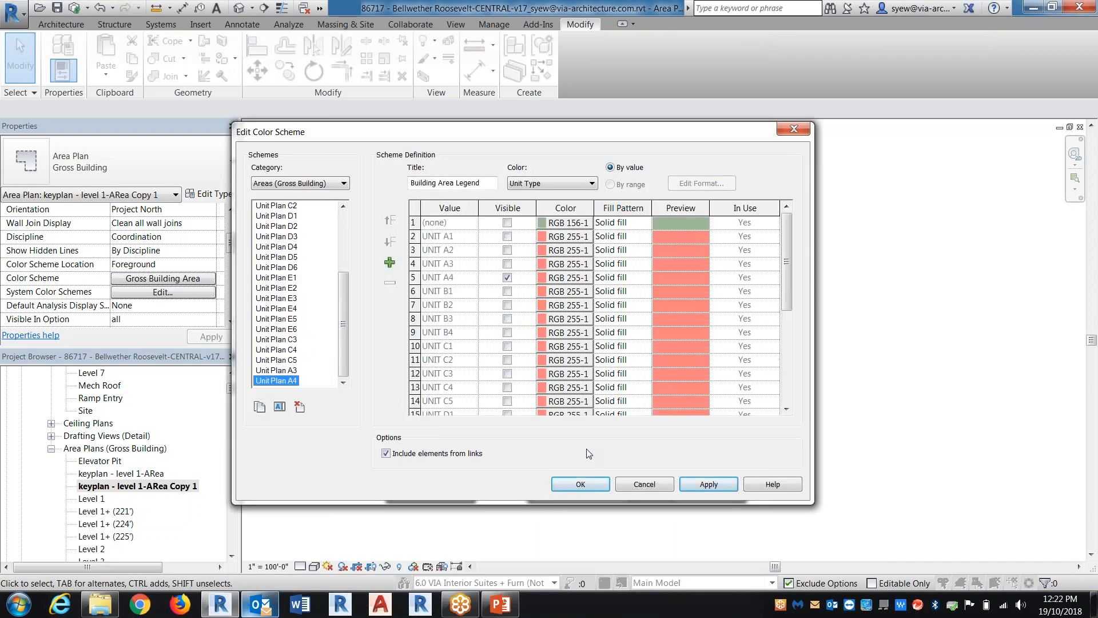
pyautogui.click(580, 483)
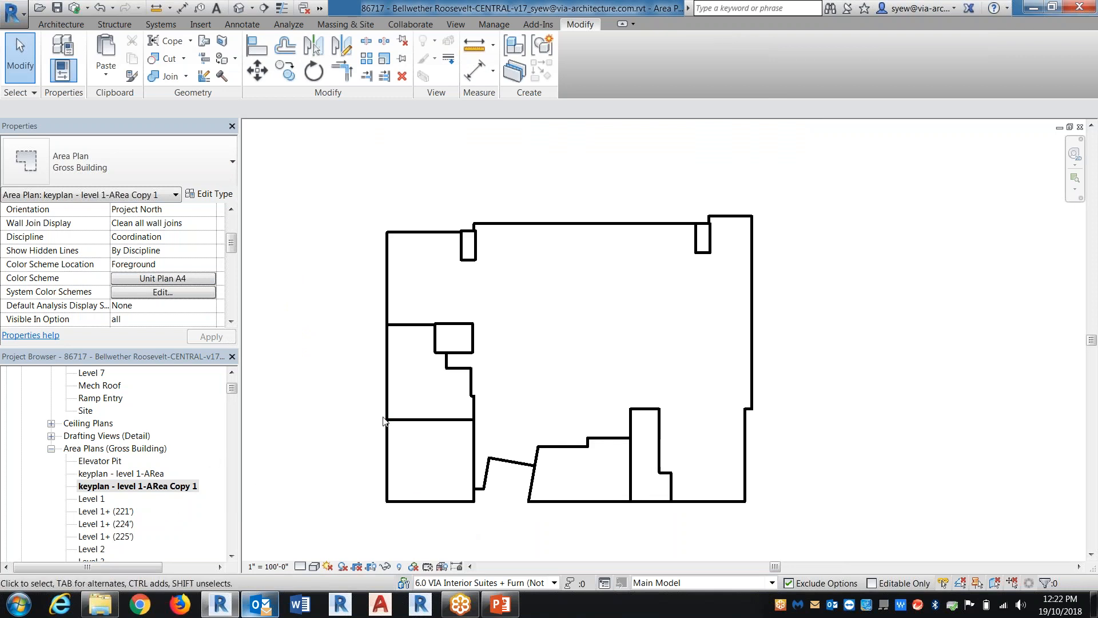
# Place area tags in the large central area, the two lower west-side areas and the two areas along the south edge
pyautogui.click(245, 25)
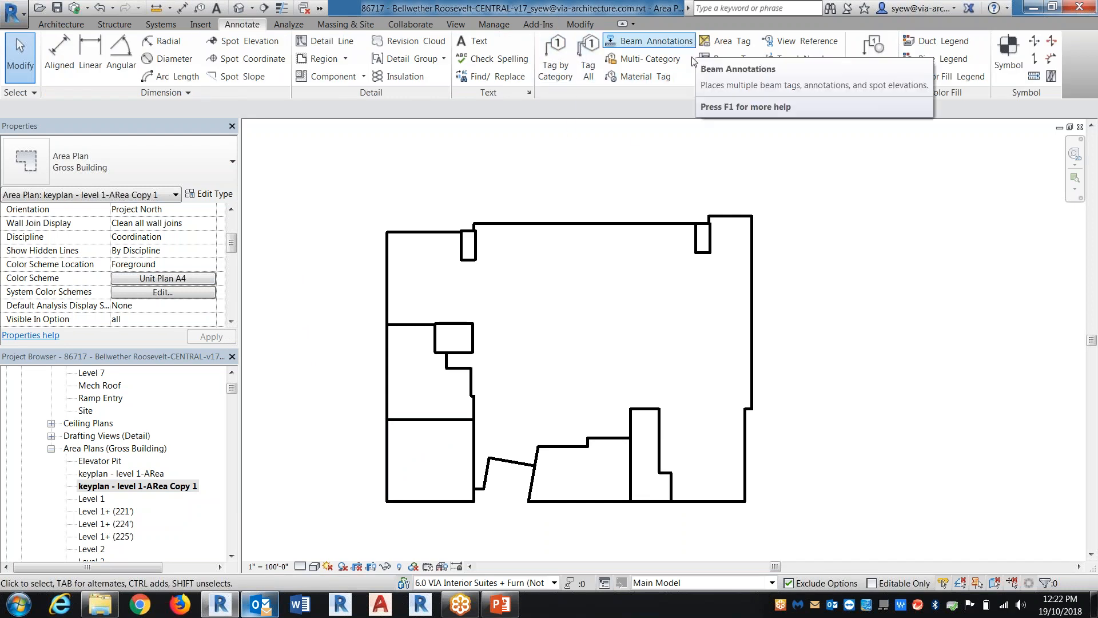
pyautogui.click(723, 41)
pyautogui.click(596, 352)
pyautogui.click(429, 393)
pyautogui.click(444, 482)
pyautogui.click(584, 484)
pyautogui.click(646, 485)
pyautogui.press('Escape')
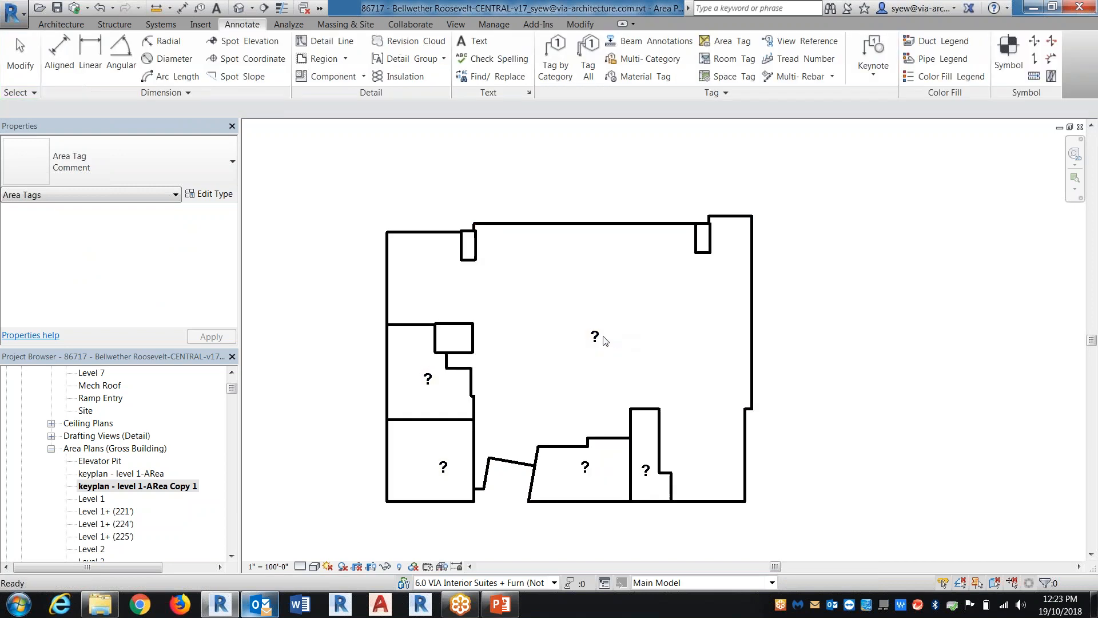
# Label the tag in the large central area PARKING and the tag in the upper of the two lower west-side areas S1
pyautogui.doubleClick(596, 336)
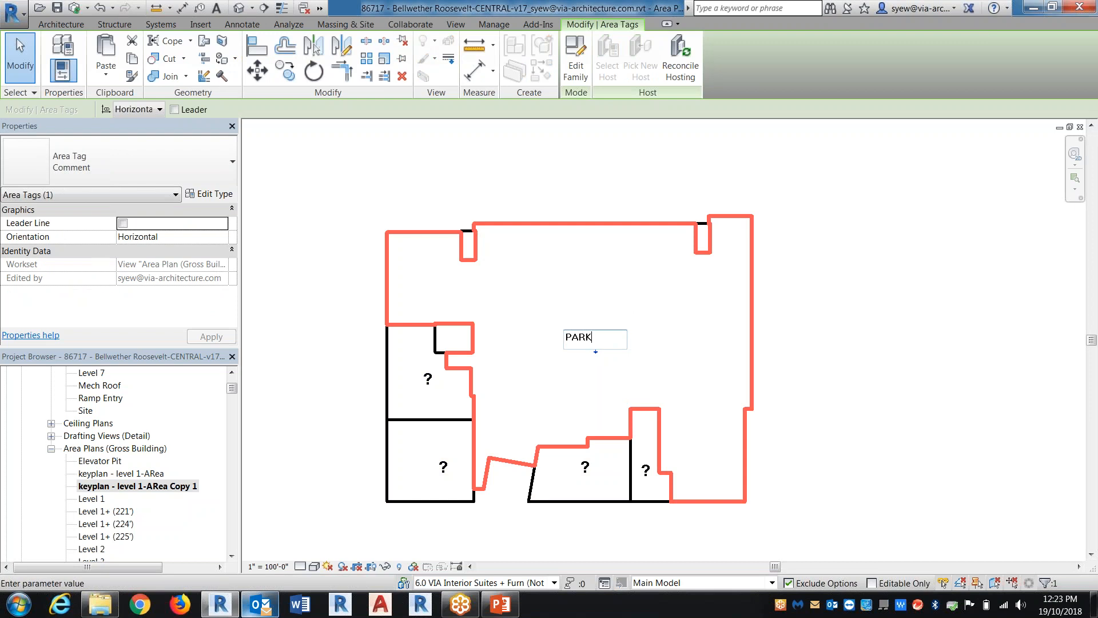
pyautogui.write('PARKING')
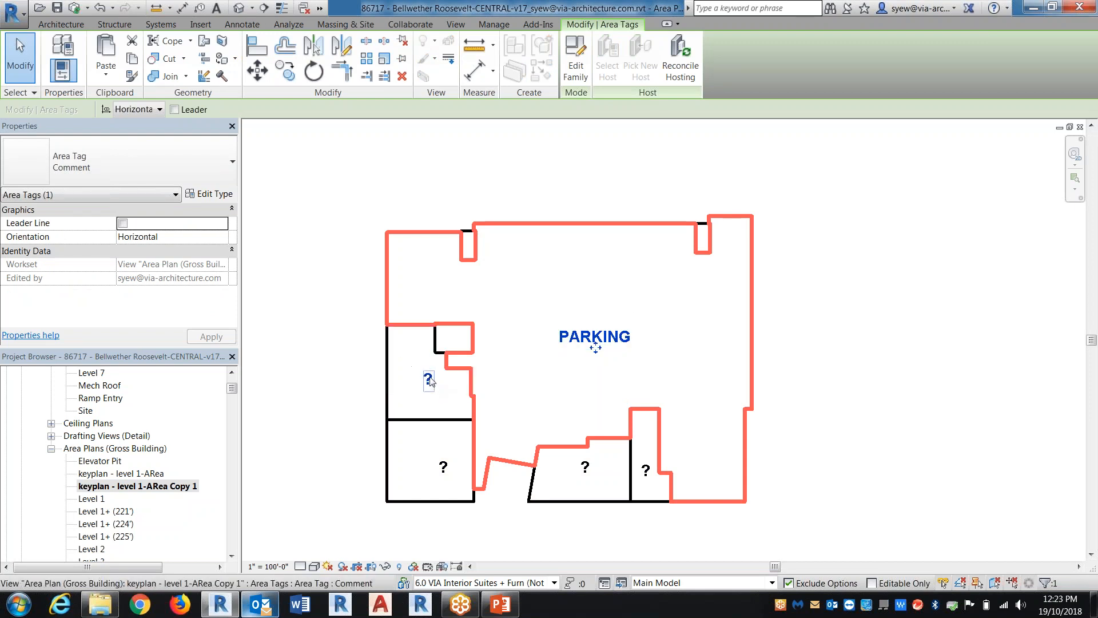
pyautogui.doubleClick(429, 378)
pyautogui.write('S1')
pyautogui.press('Return')
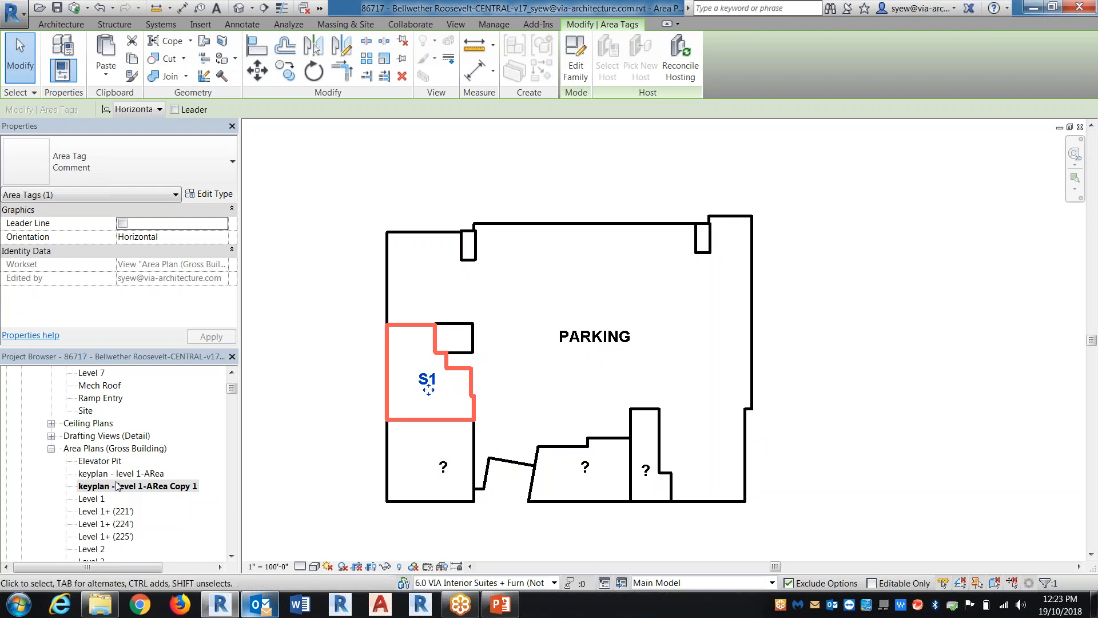
# Duplicate the keyplan - level 1-ARea view as a dependent and rename the dependent view a301
pyautogui.click(52, 450)
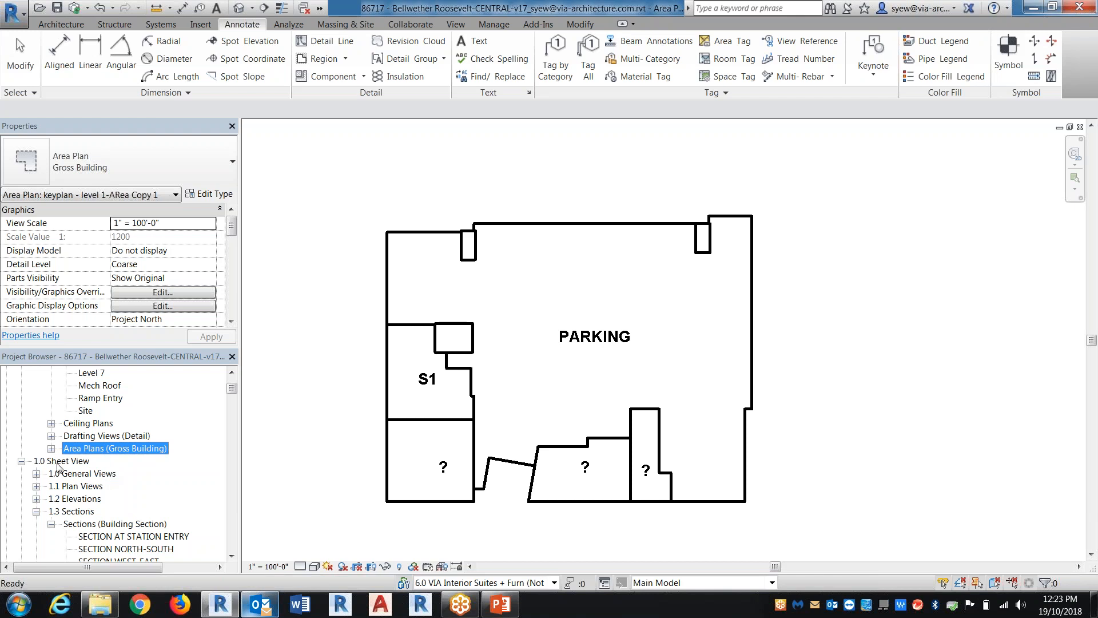
pyautogui.click(52, 449)
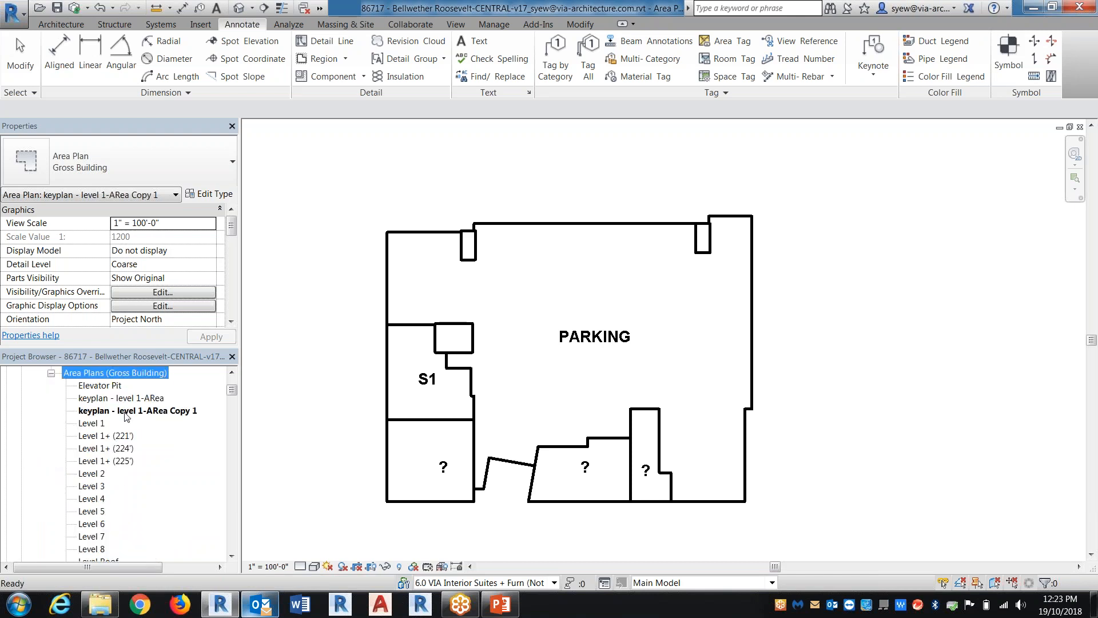
pyautogui.rightClick(131, 399)
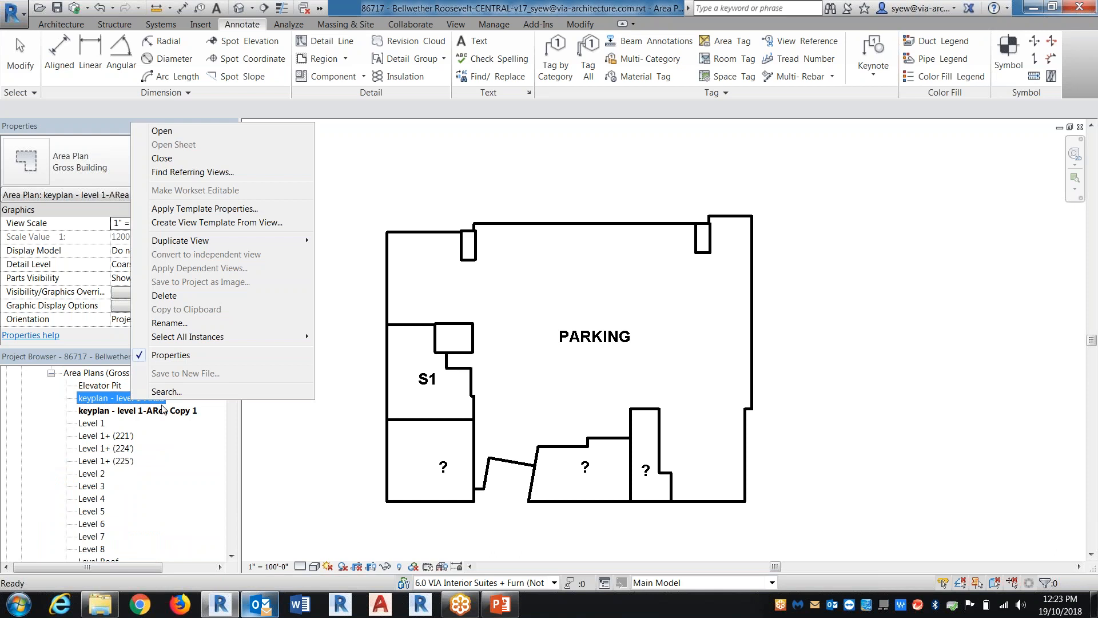
pyautogui.moveTo(189, 241)
pyautogui.click(401, 268)
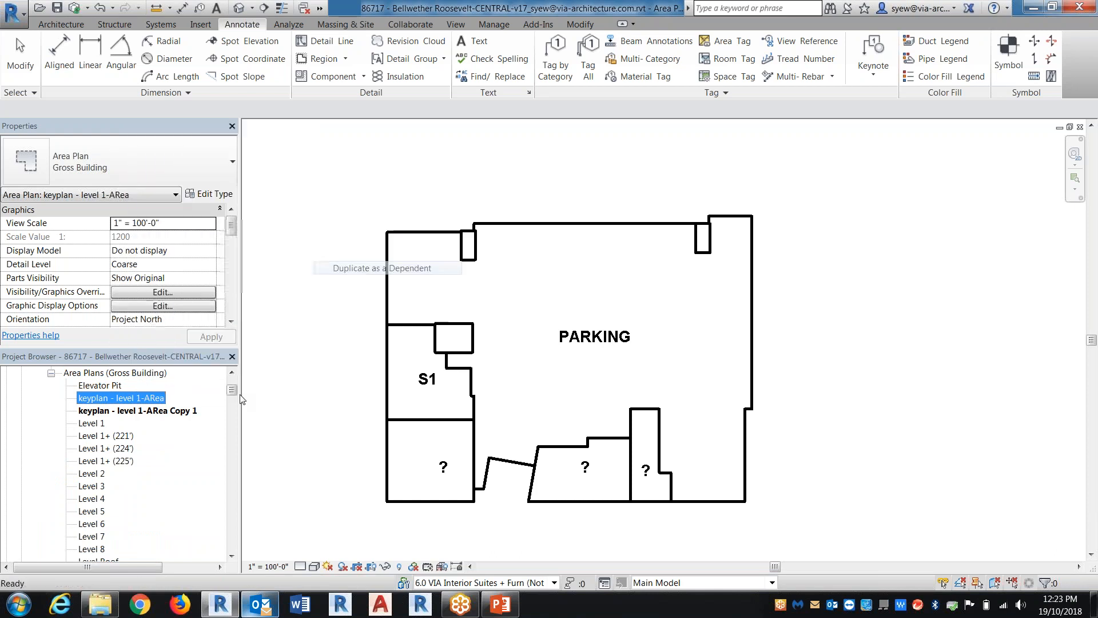
pyautogui.rightClick(149, 413)
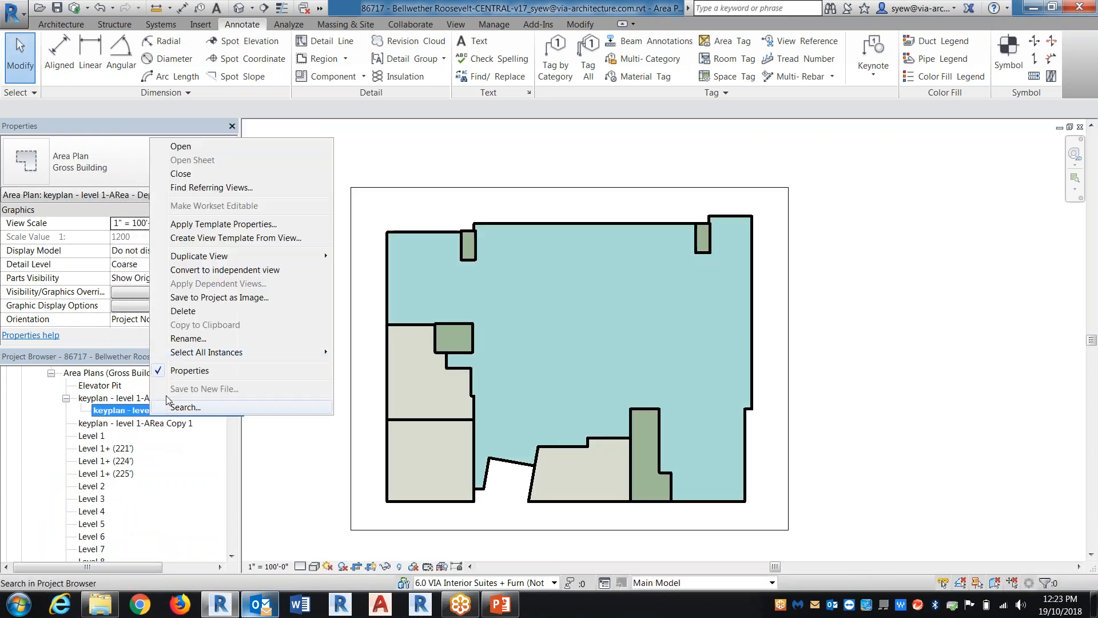
pyautogui.click(188, 338)
pyautogui.write('a301')
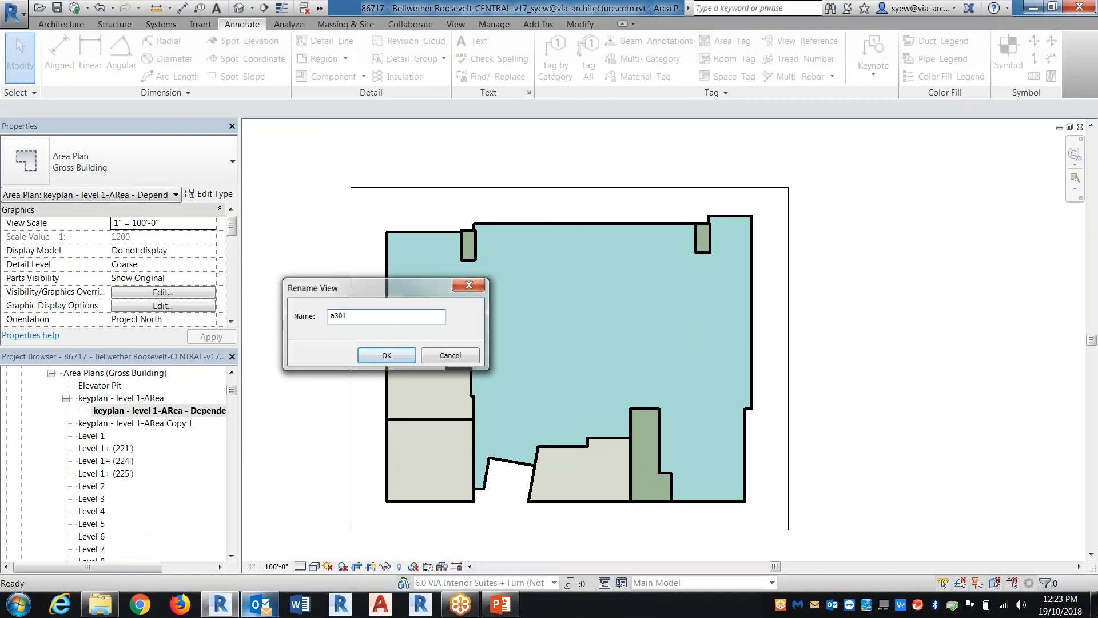
pyautogui.press('Return')
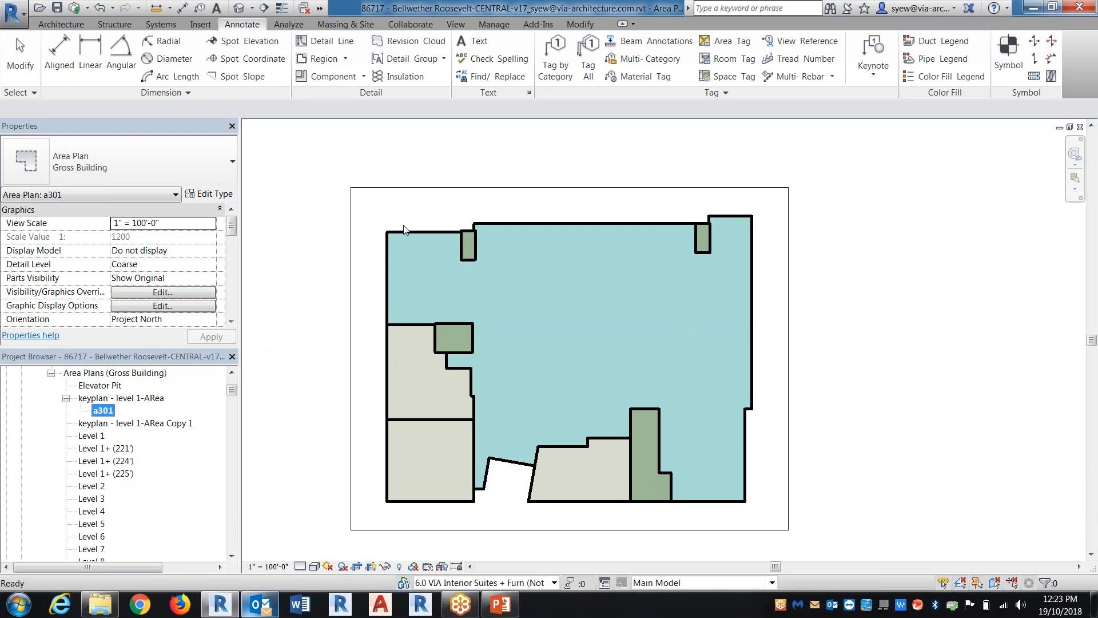
# Find the DD-Keyplan area plans under 1.5 Keyplan Views and examine the Level 1, Level 2 and Level 3 key plans
pyautogui.click(575, 330)
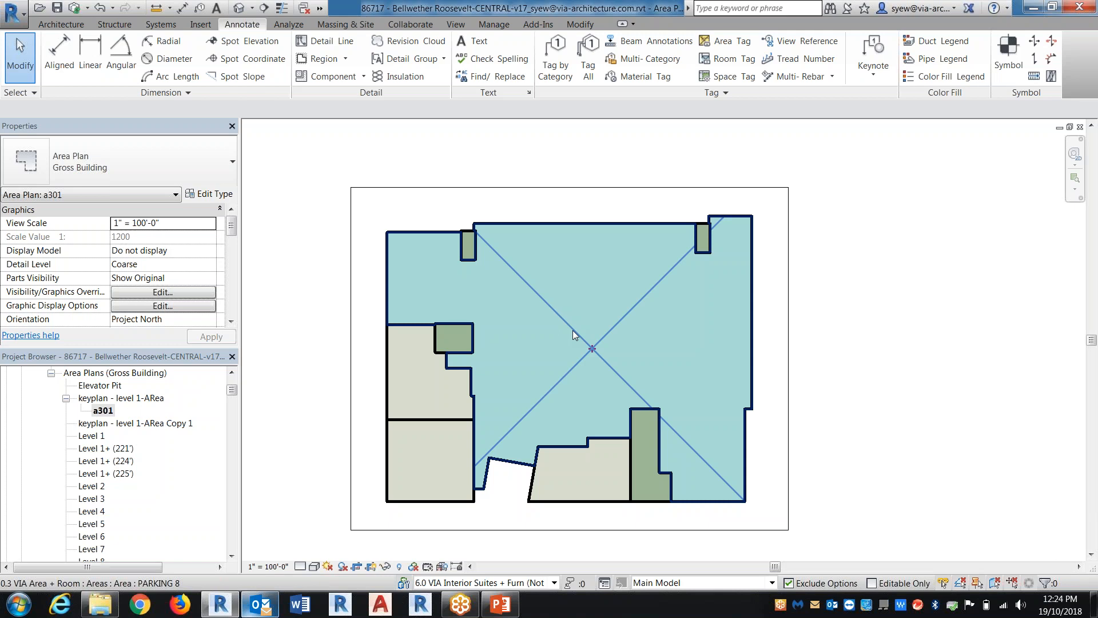
pyautogui.click(67, 398)
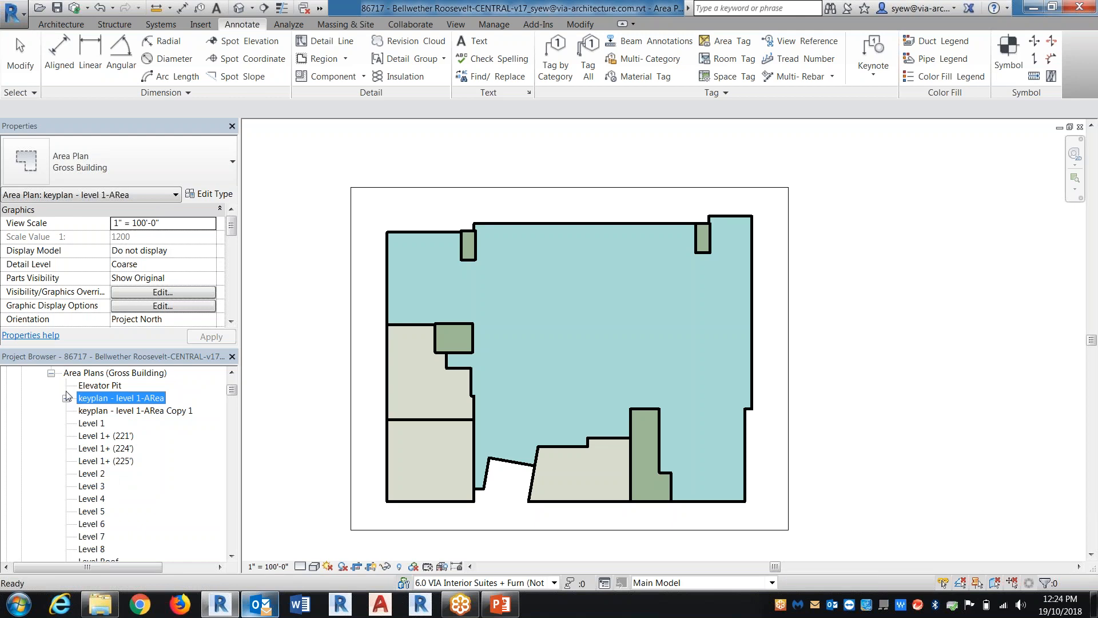
pyautogui.click(51, 374)
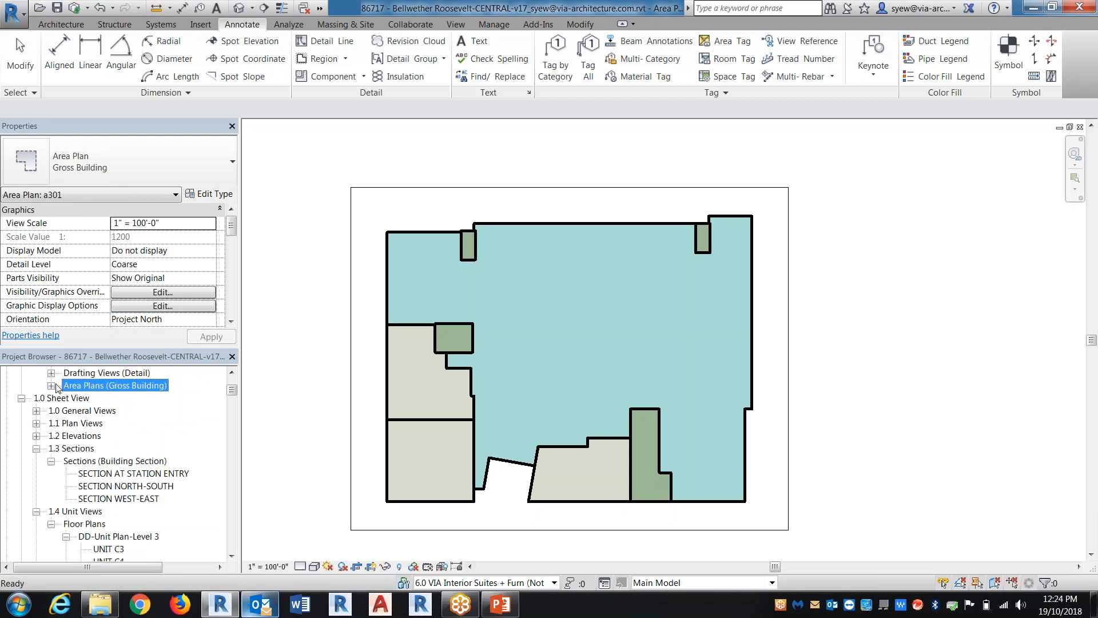
pyautogui.scroll(-2, 158, 473)
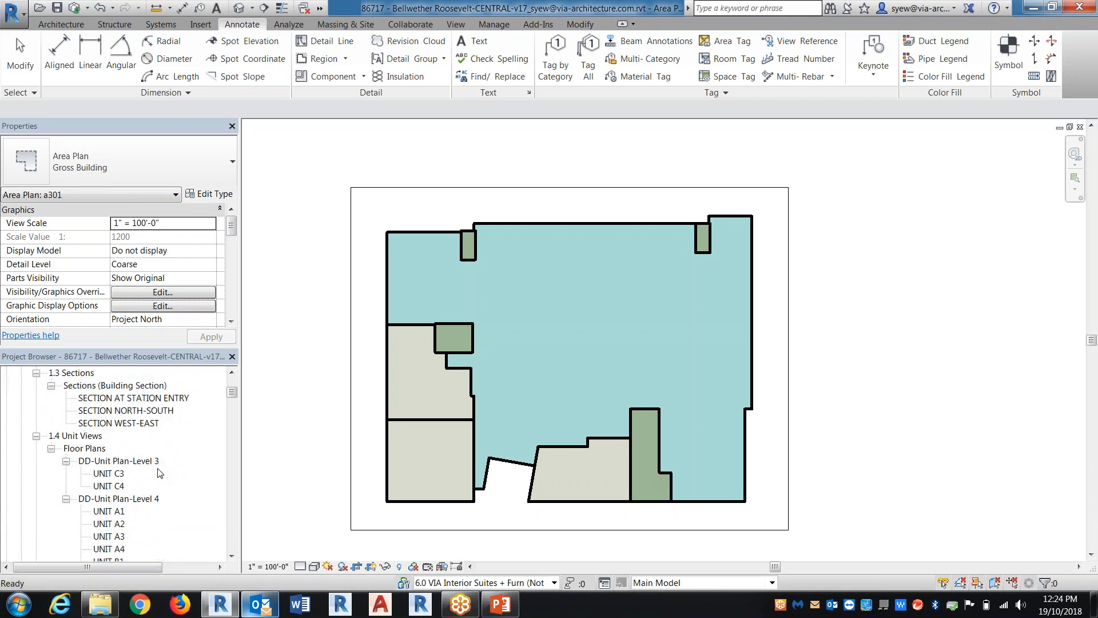
pyautogui.click(51, 449)
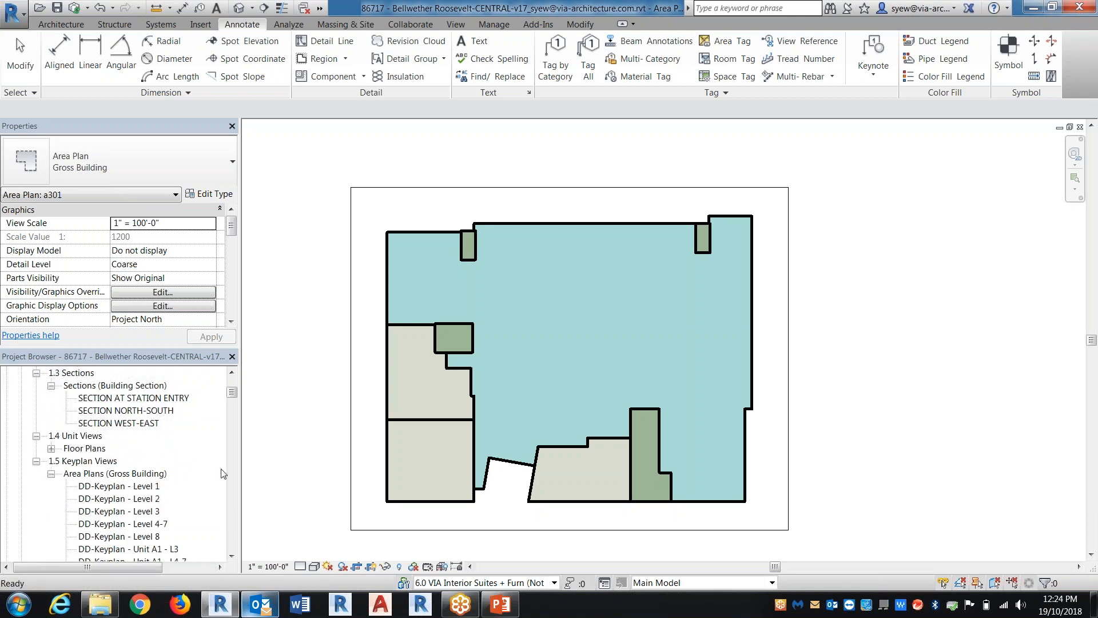
pyautogui.scroll(-1, 223, 474)
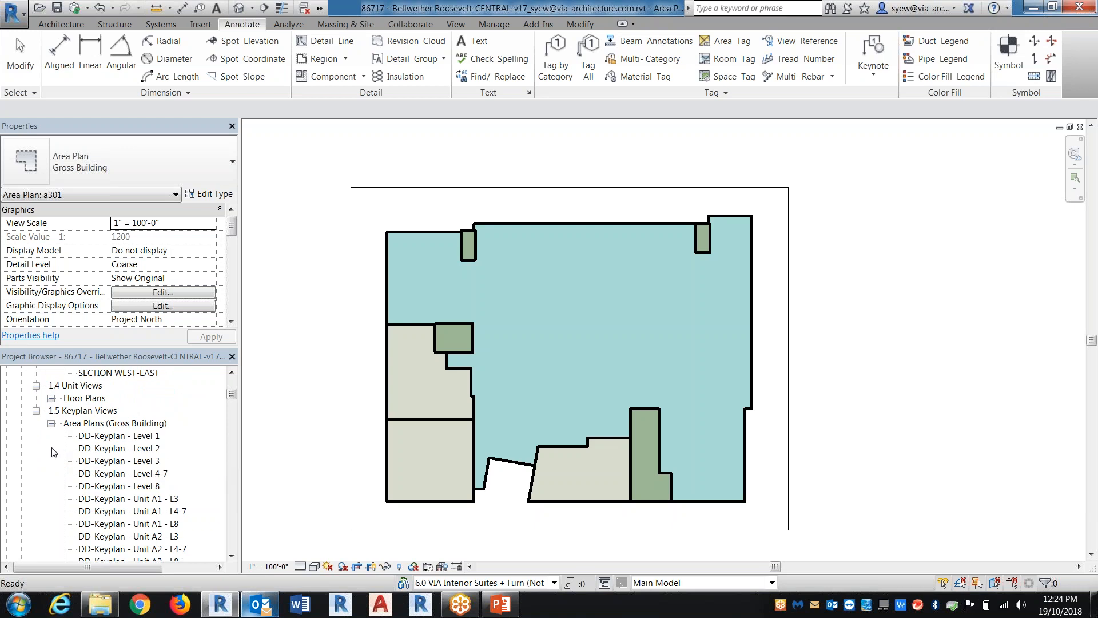
pyautogui.click(116, 437)
pyautogui.scroll(-1, 126, 435)
pyautogui.scroll(1, 135, 432)
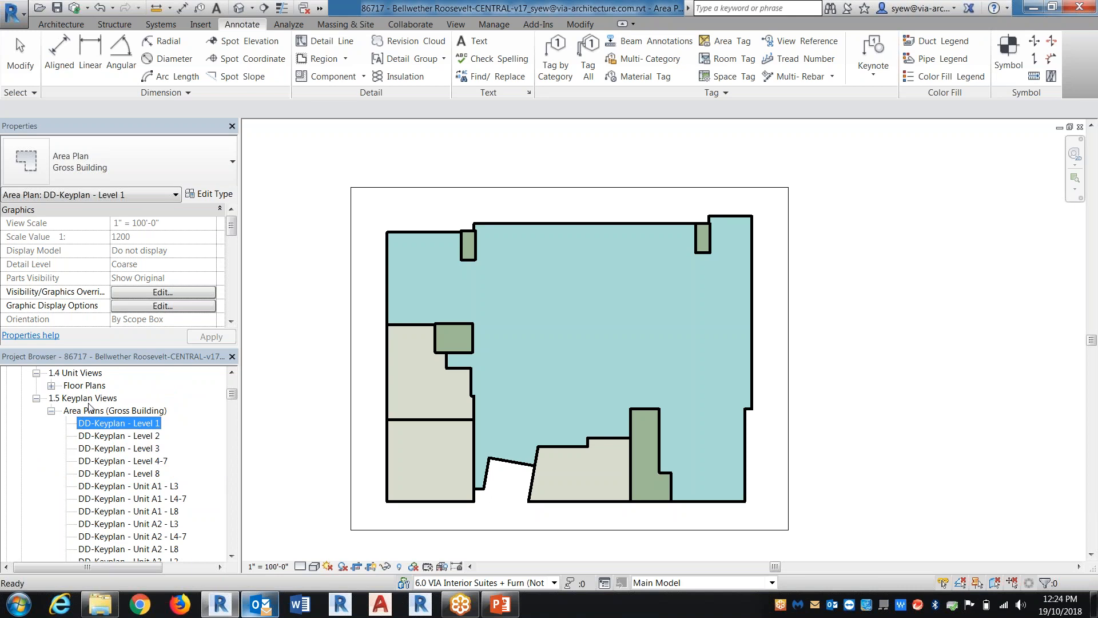
pyautogui.doubleClick(131, 425)
pyautogui.click(139, 436)
pyautogui.doubleClick(137, 436)
pyautogui.doubleClick(141, 448)
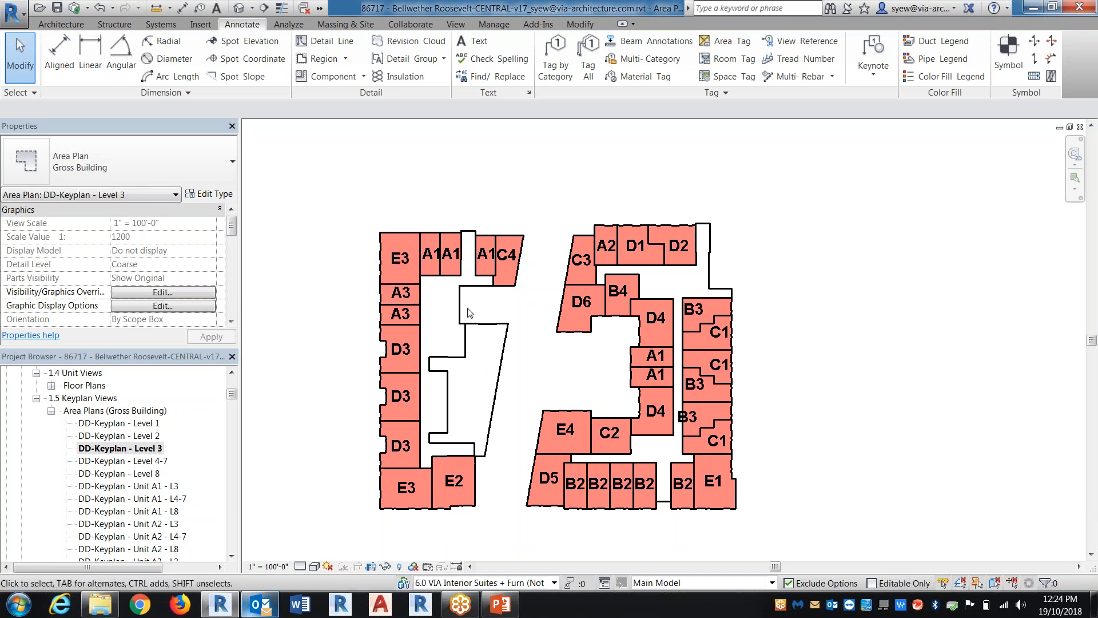
# Duplicate the DD-Keyplan - Level 3 view without its tags and rename the copy DD-Keyplan - Level 3 - unit a1
pyautogui.rightClick(148, 448)
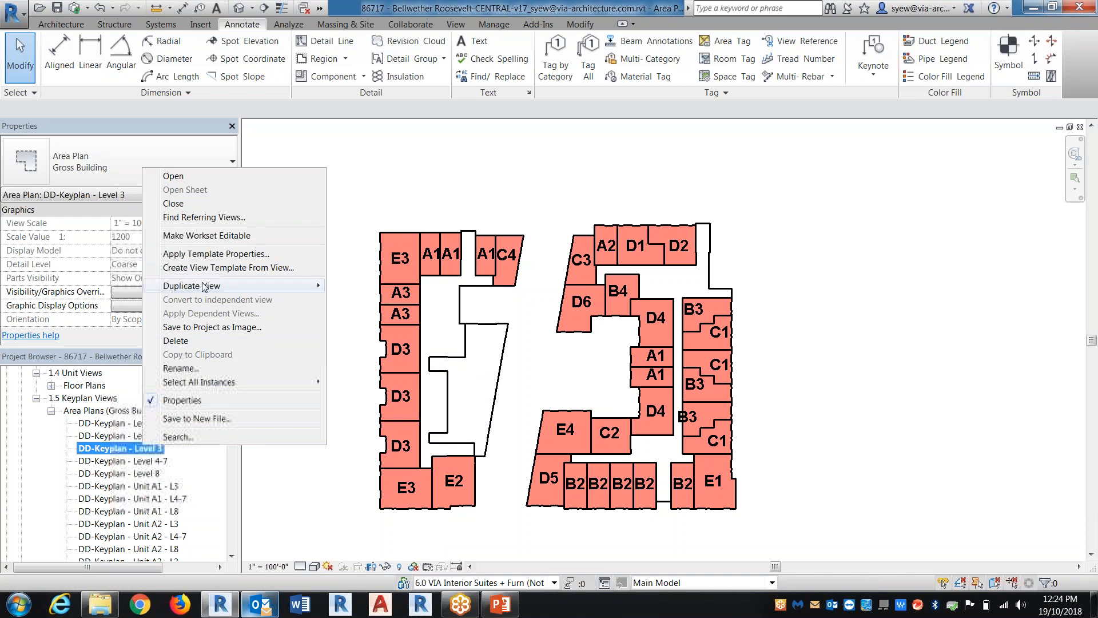
pyautogui.moveTo(204, 286)
pyautogui.click(359, 286)
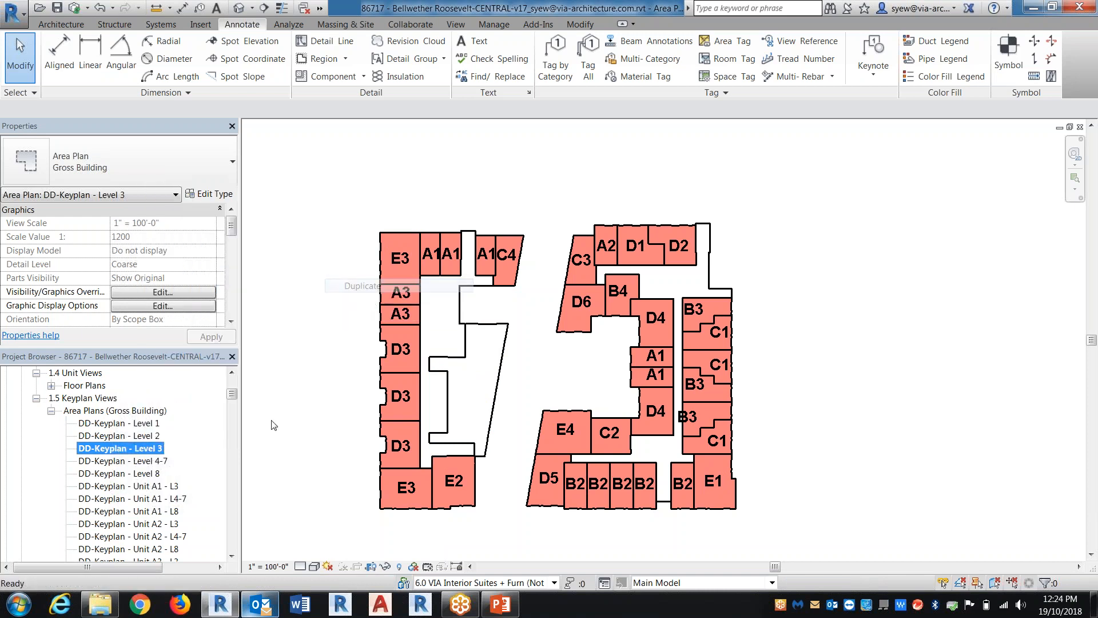
pyautogui.rightClick(175, 462)
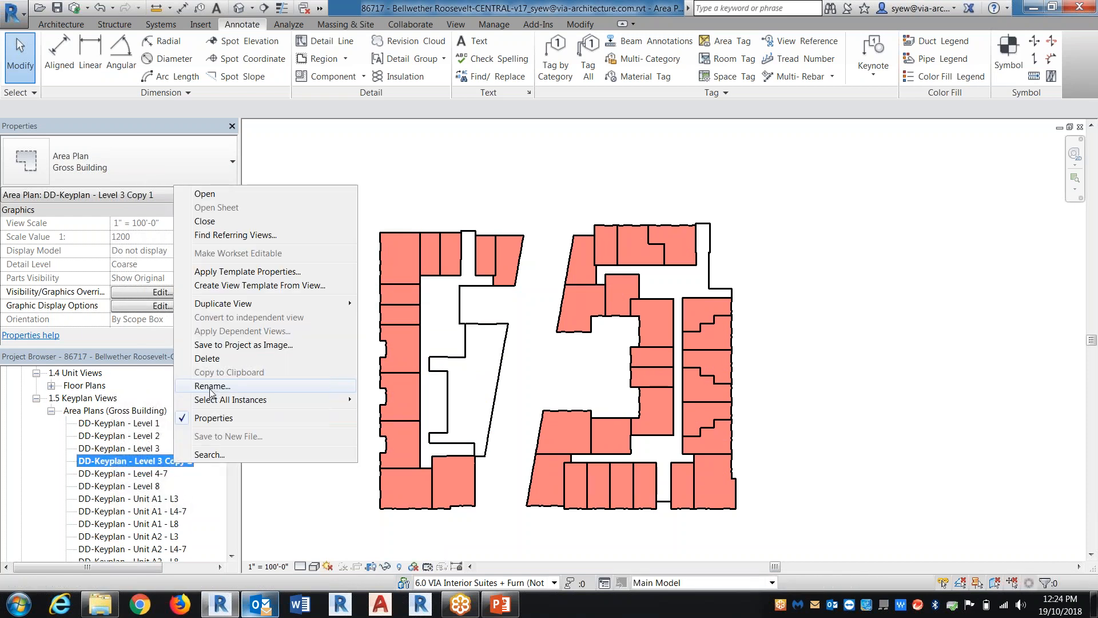
pyautogui.click(212, 386)
pyautogui.moveTo(400, 317); pyautogui.dragTo(442, 317)
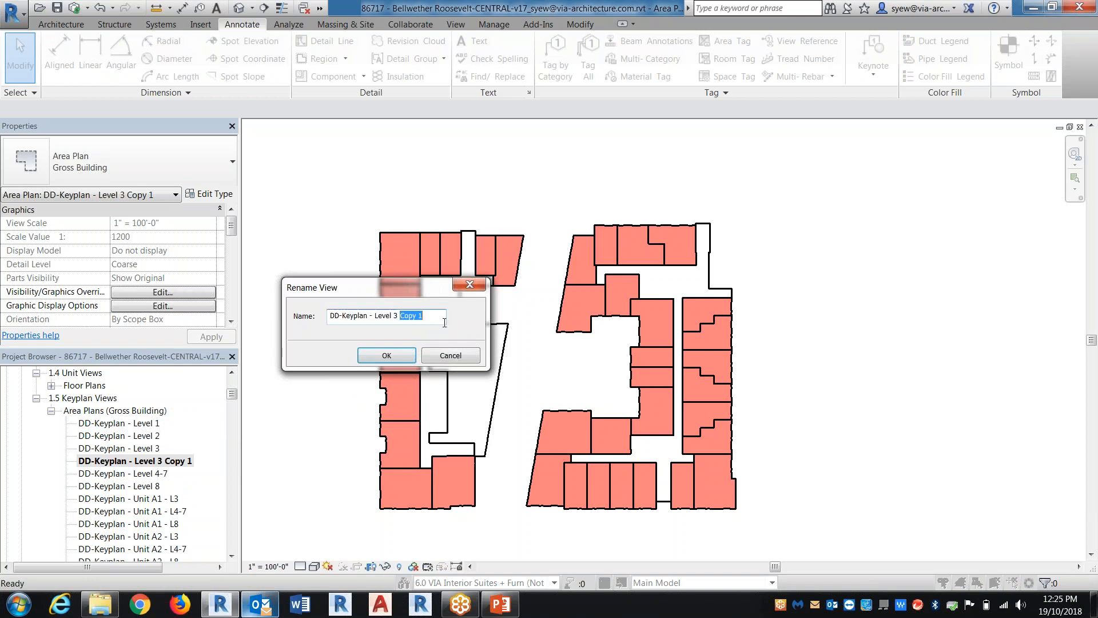
pyautogui.write('0 uNIT')
pyautogui.press('BackSpace')
pyautogui.write('nit a')
pyautogui.press('Return')
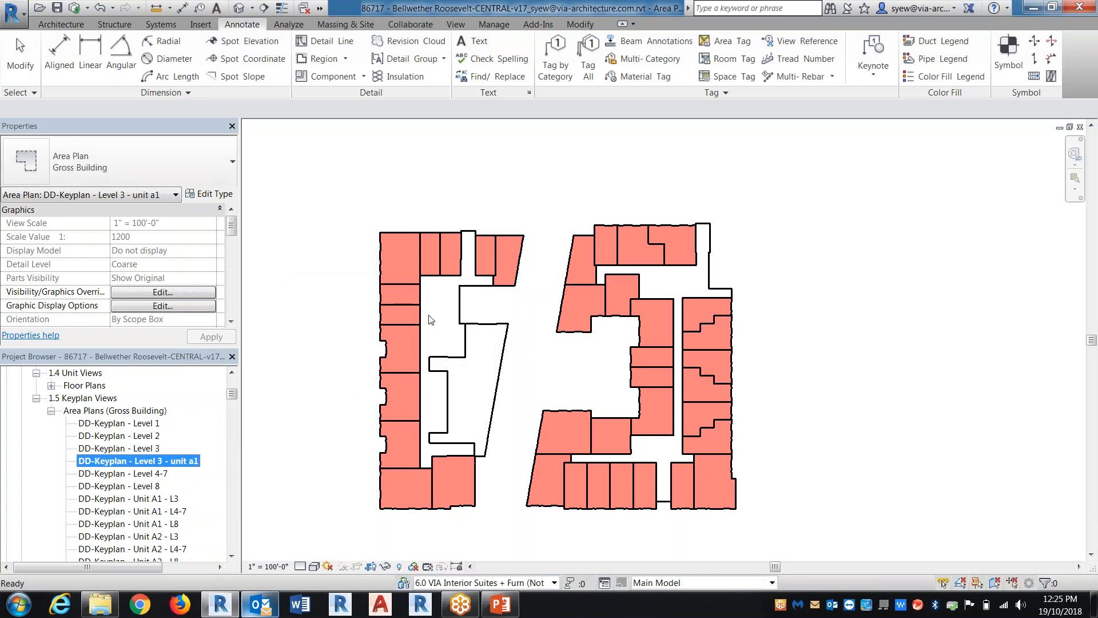
# Set the view template of the DD-Keyplan - Level 3 - unit a1 view to None
pyautogui.moveTo(232, 226); pyautogui.dragTo(231, 280)
pyautogui.click(169, 293)
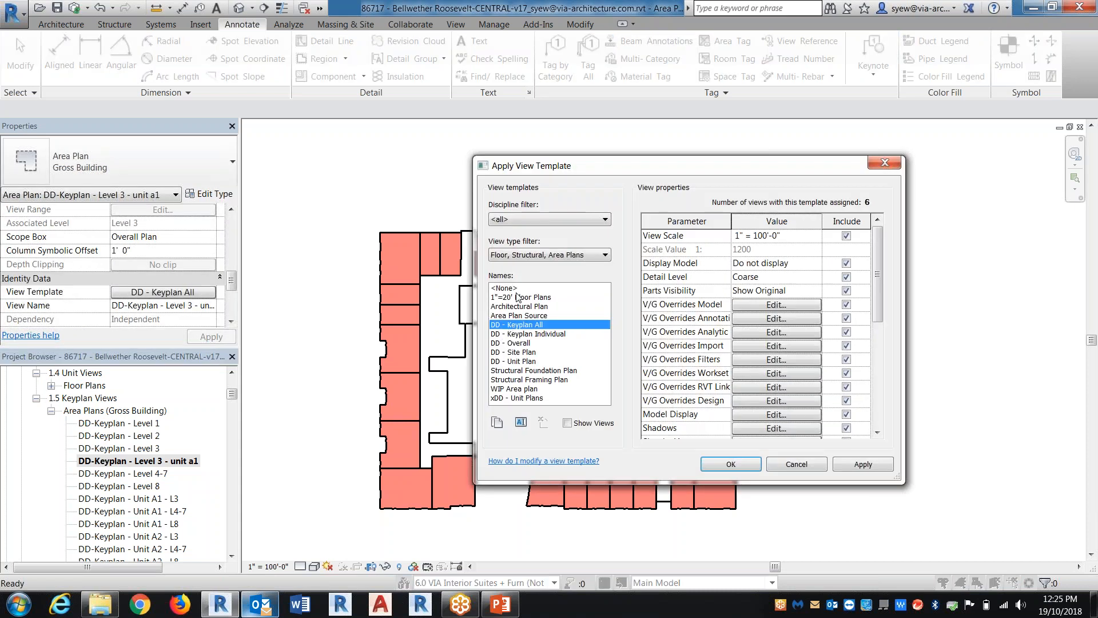
pyautogui.click(734, 465)
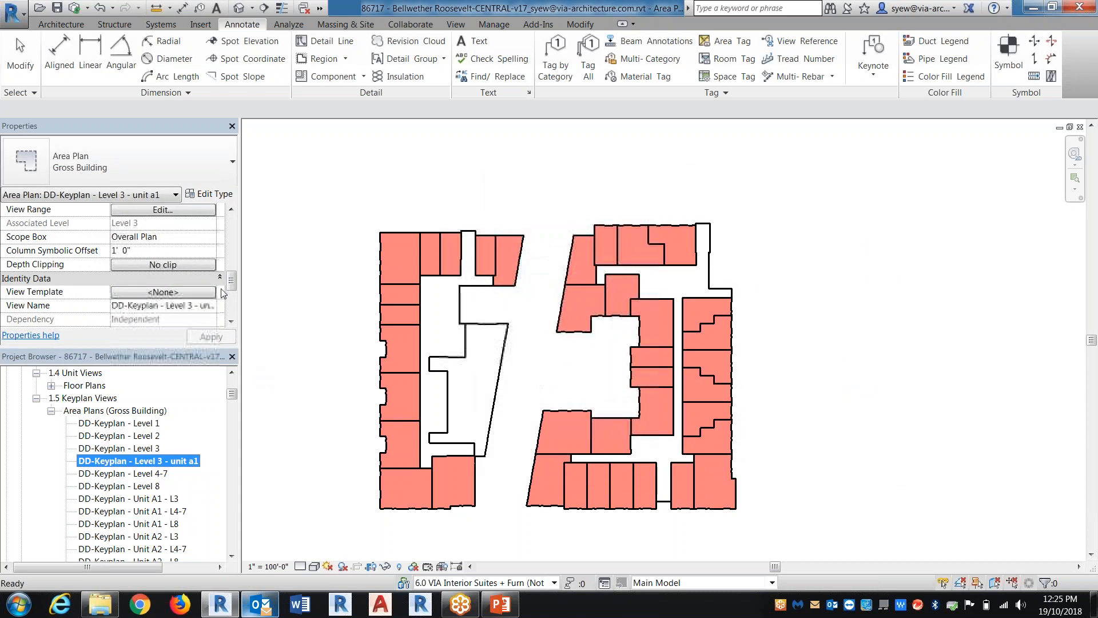
# Assign the Unit Plan A1 color scheme to the DD-Keyplan - Level 3 - unit a1 view
pyautogui.scroll(5, 156, 256)
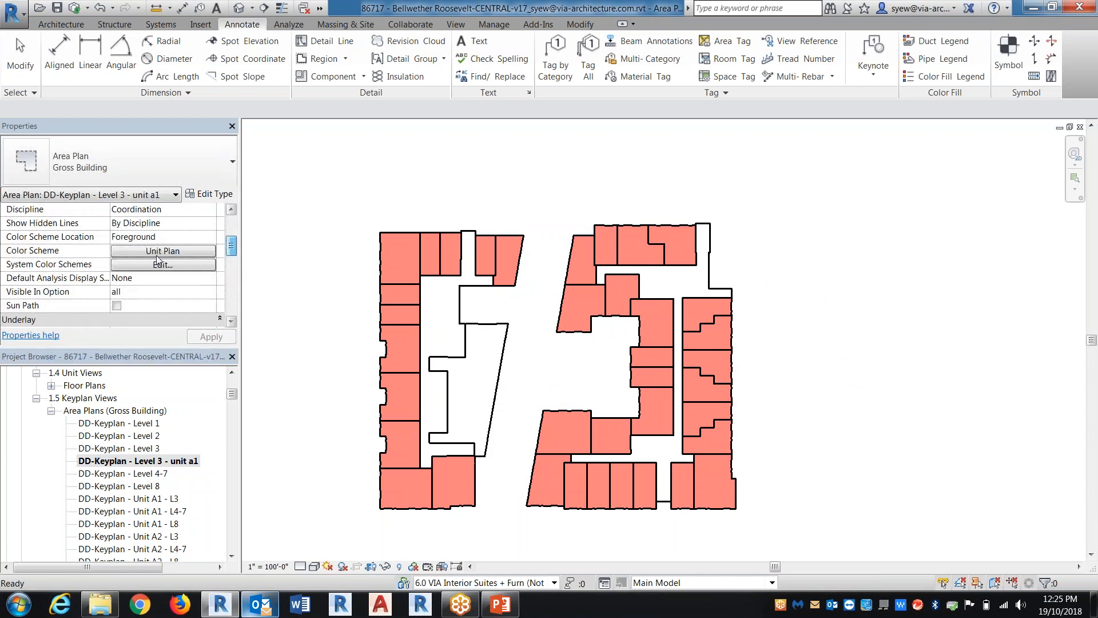
pyautogui.click(156, 251)
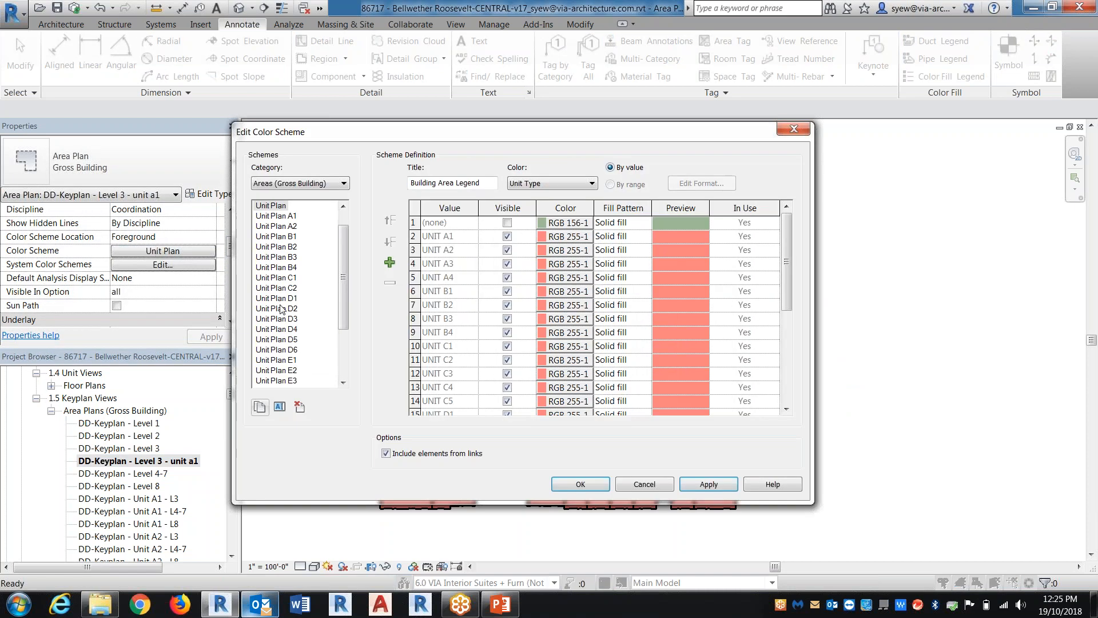
pyautogui.click(276, 216)
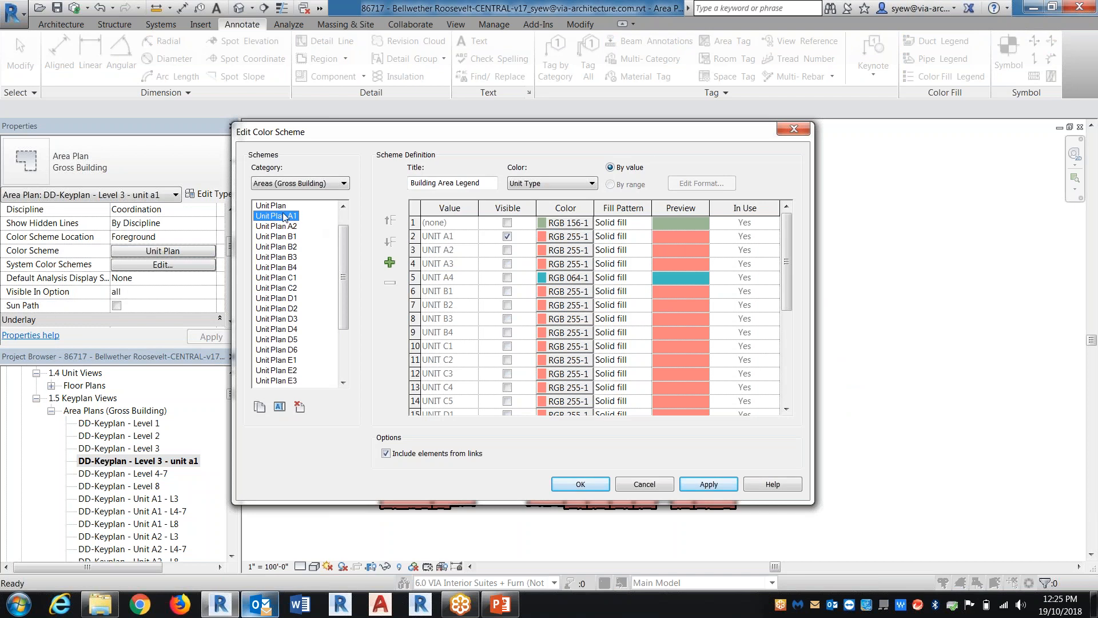
pyautogui.press('Down')
pyautogui.press('Down')
pyautogui.press('Down')
pyautogui.press('Down')
pyautogui.press('Down')
pyautogui.press('Down')
pyautogui.press('Down')
pyautogui.press('Down')
pyautogui.press('Down')
pyautogui.press('Down')
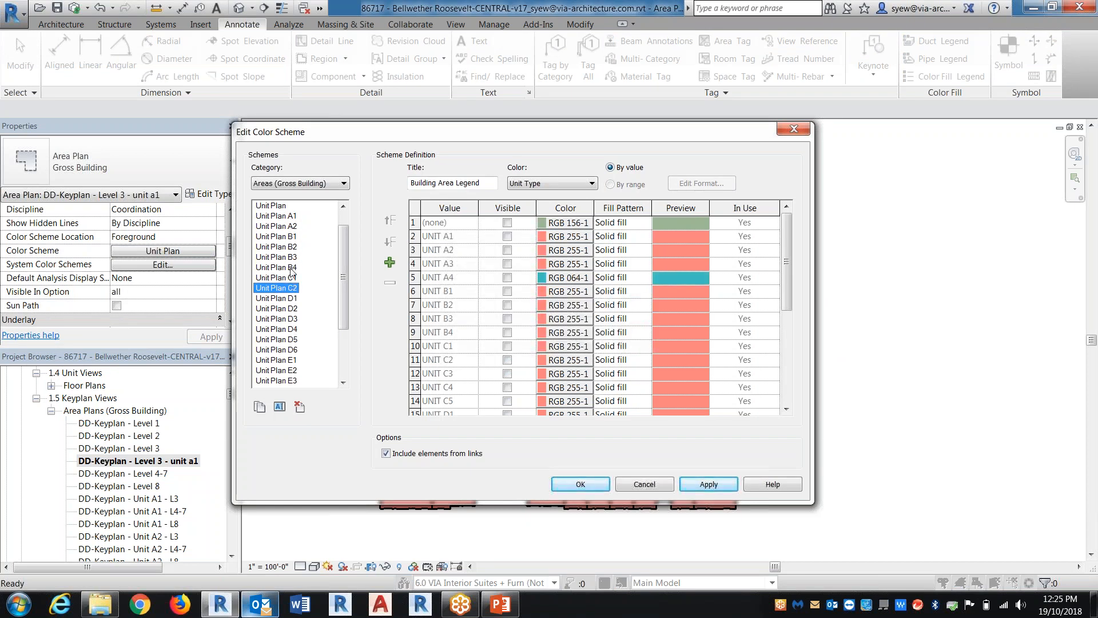
pyautogui.click(291, 216)
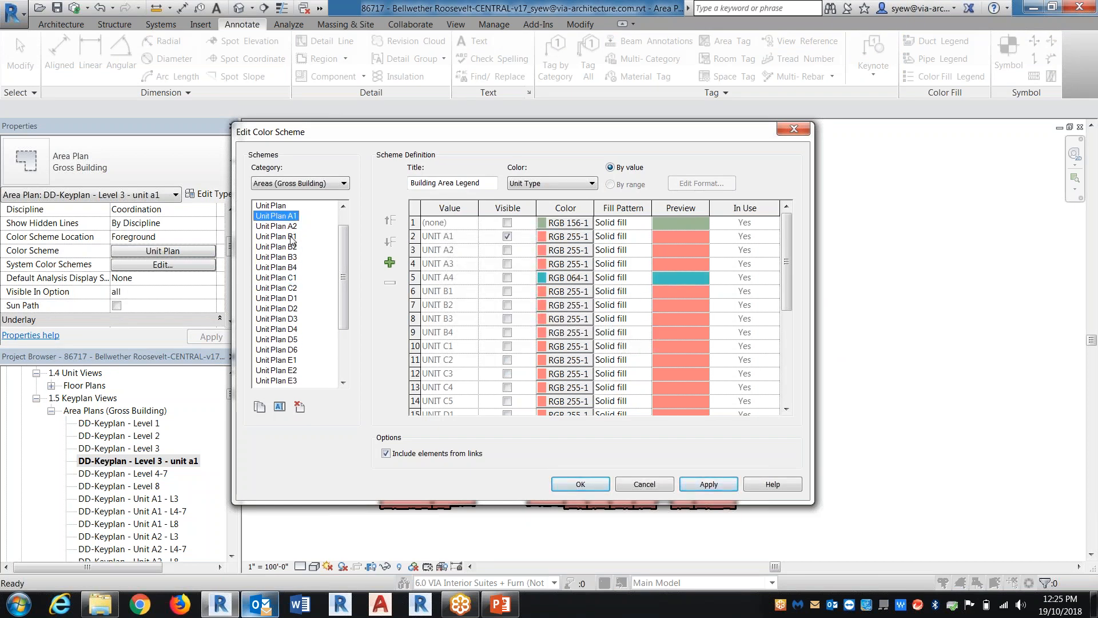
pyautogui.click(709, 484)
pyautogui.click(591, 484)
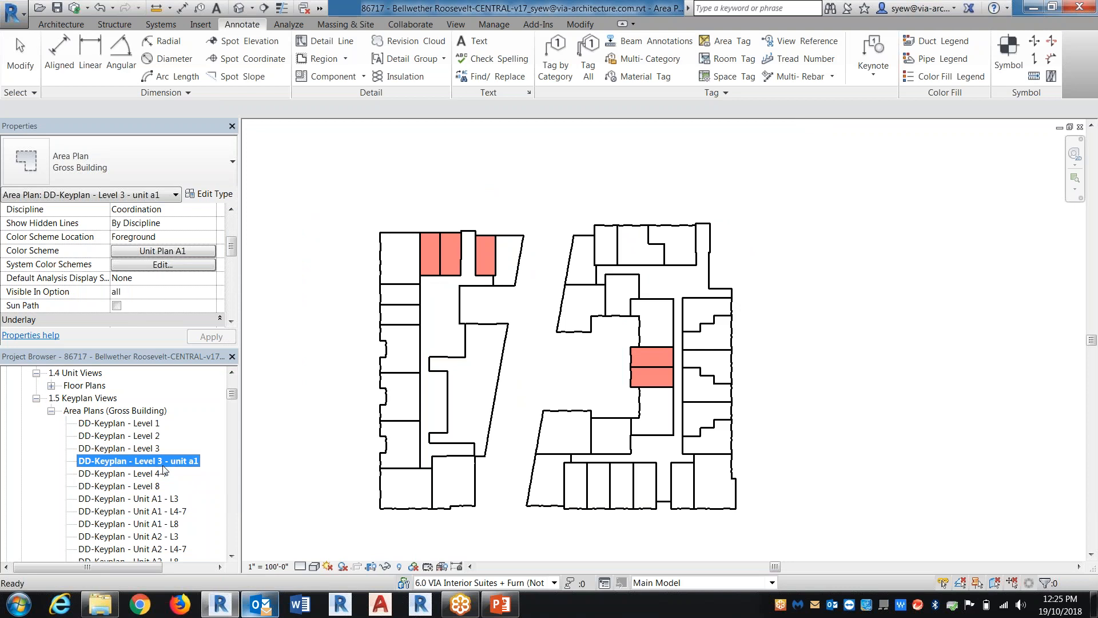
# Review the DD-Keyplan views for Level 8, Level 4-7, Level 3, Level 2 and Unit A1 - L3
pyautogui.click(153, 449)
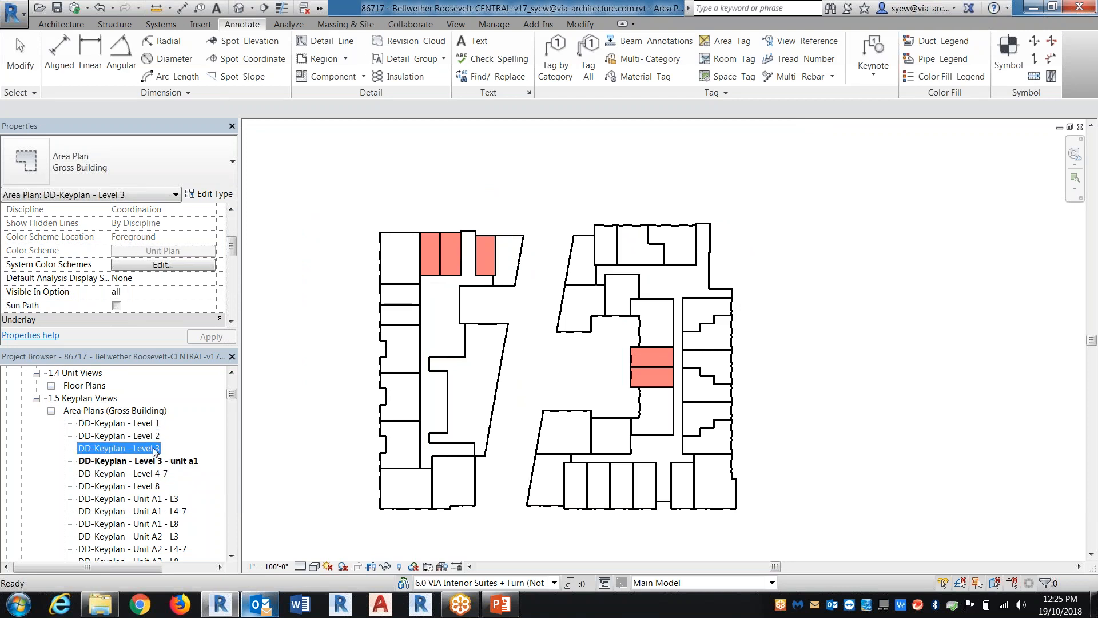
pyautogui.click(154, 474)
pyautogui.click(156, 485)
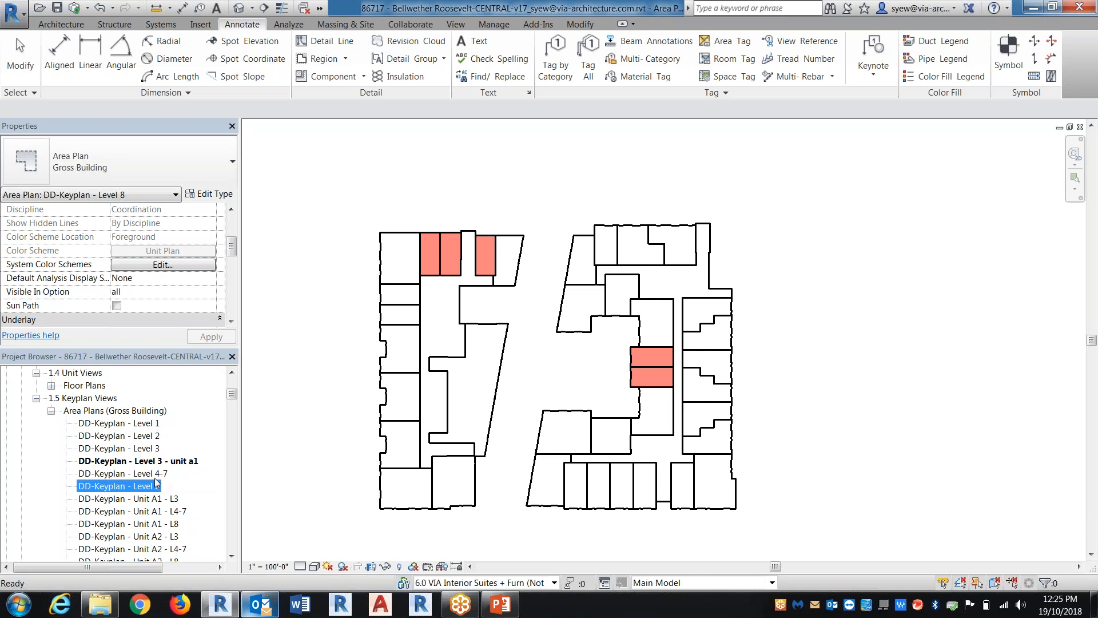
pyautogui.doubleClick(155, 485)
pyautogui.click(154, 474)
pyautogui.doubleClick(155, 473)
pyautogui.doubleClick(155, 448)
pyautogui.doubleClick(157, 435)
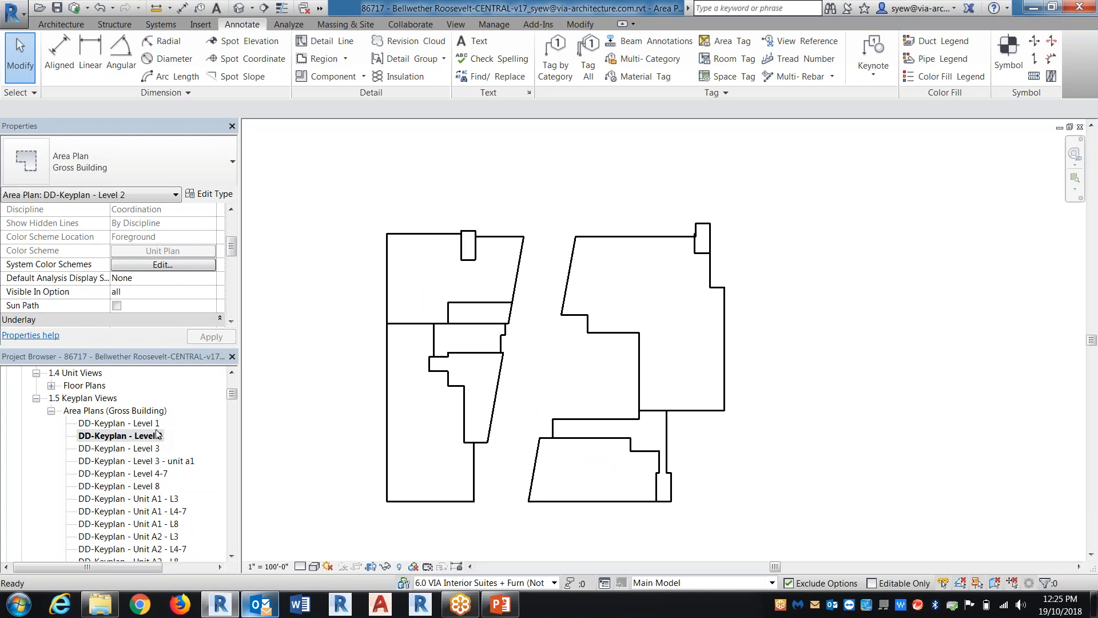
pyautogui.doubleClick(154, 499)
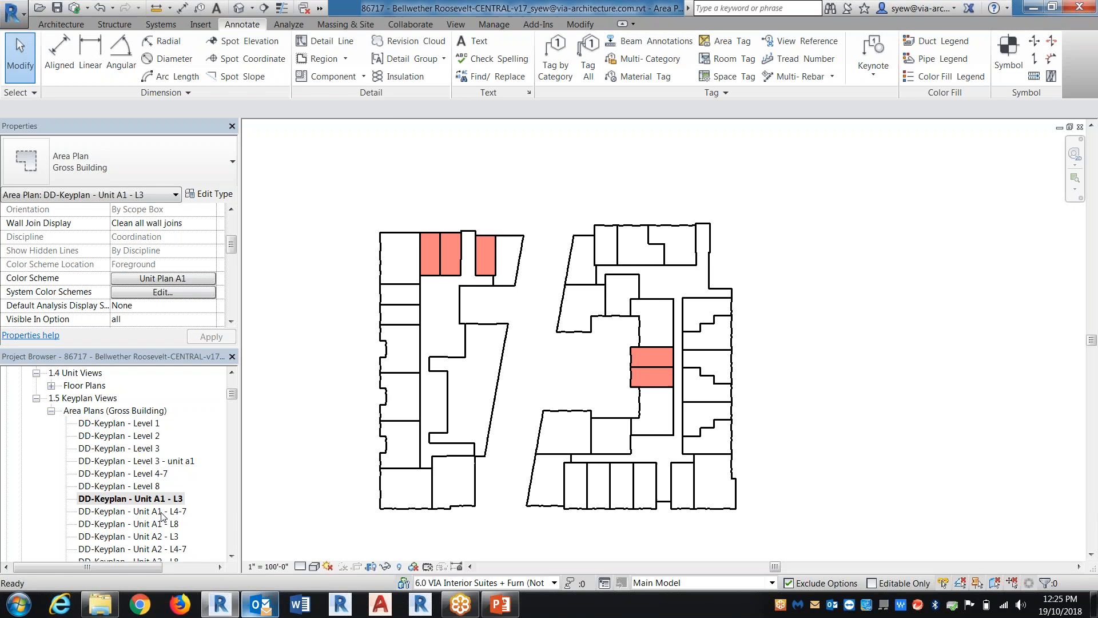
# Review the DD-Keyplan - Unit A1 - L4-7 and DD-Keyplan - Unit A1 - L8 views
pyautogui.doubleClick(163, 512)
pyautogui.doubleClick(169, 524)
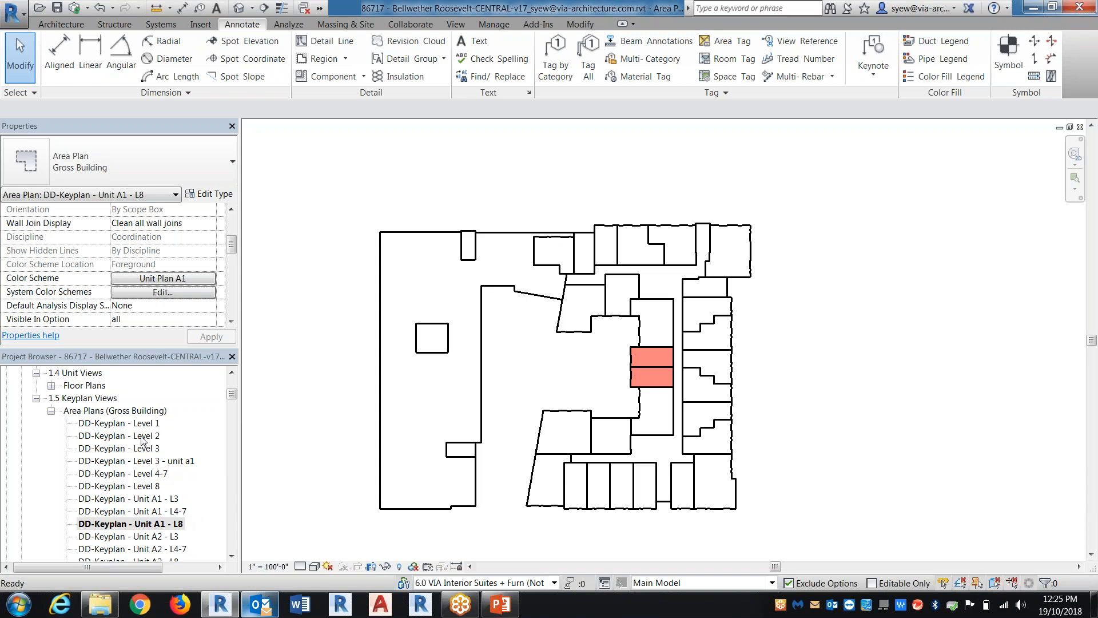
pyautogui.rightClick(134, 476)
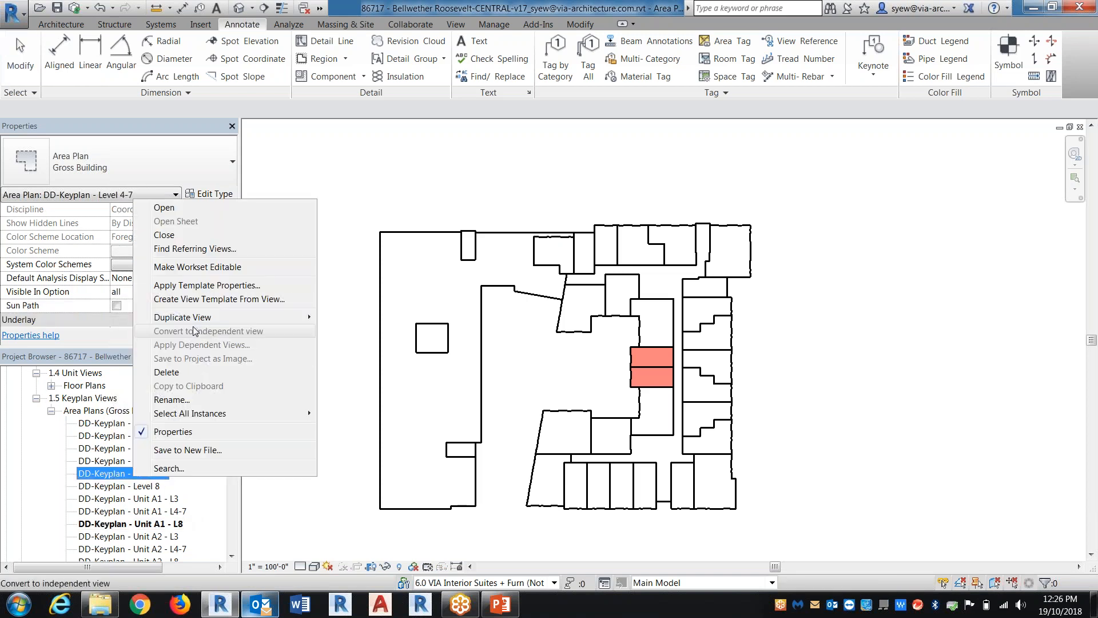
pyautogui.moveTo(205, 322)
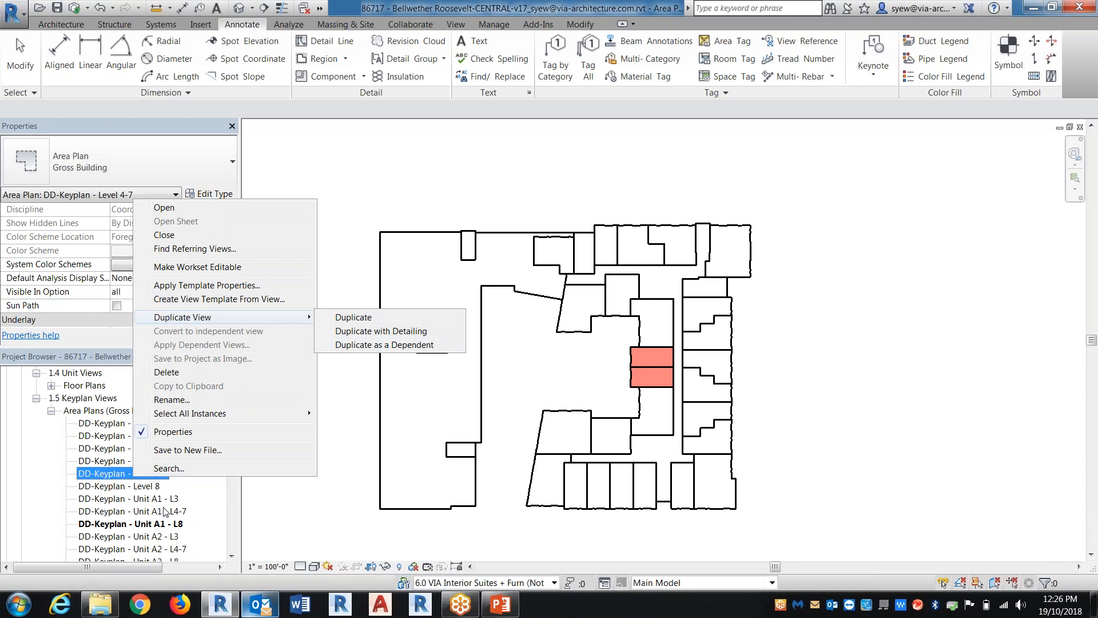
pyautogui.click(188, 511)
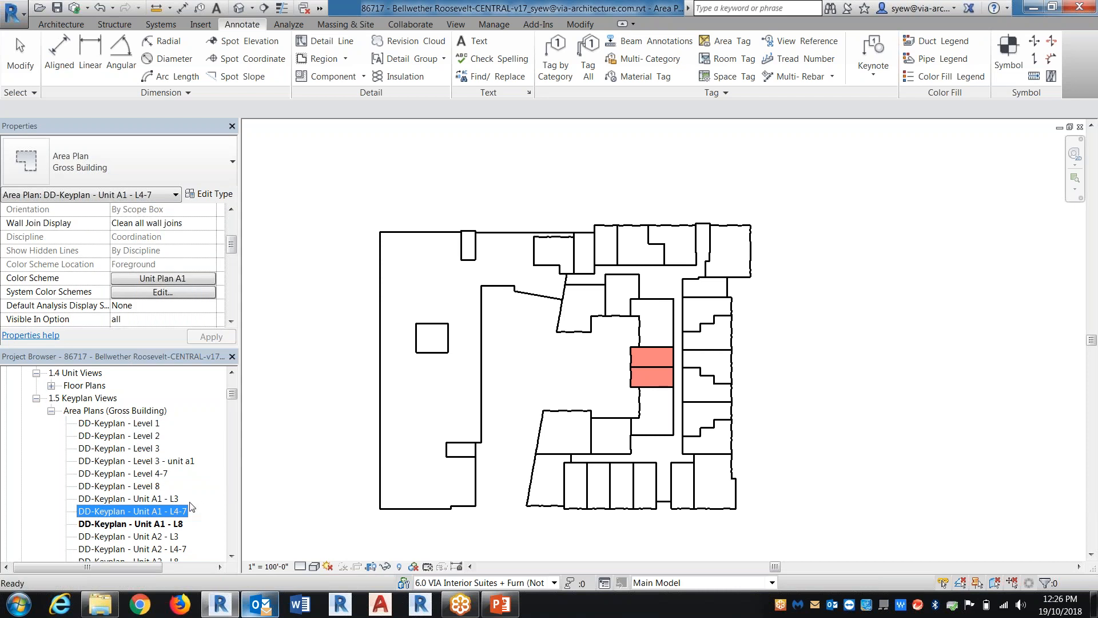
# Duplicate the DD-Keyplan - Level 8 view as a dependent and rename the dependent view A1
pyautogui.doubleClick(159, 485)
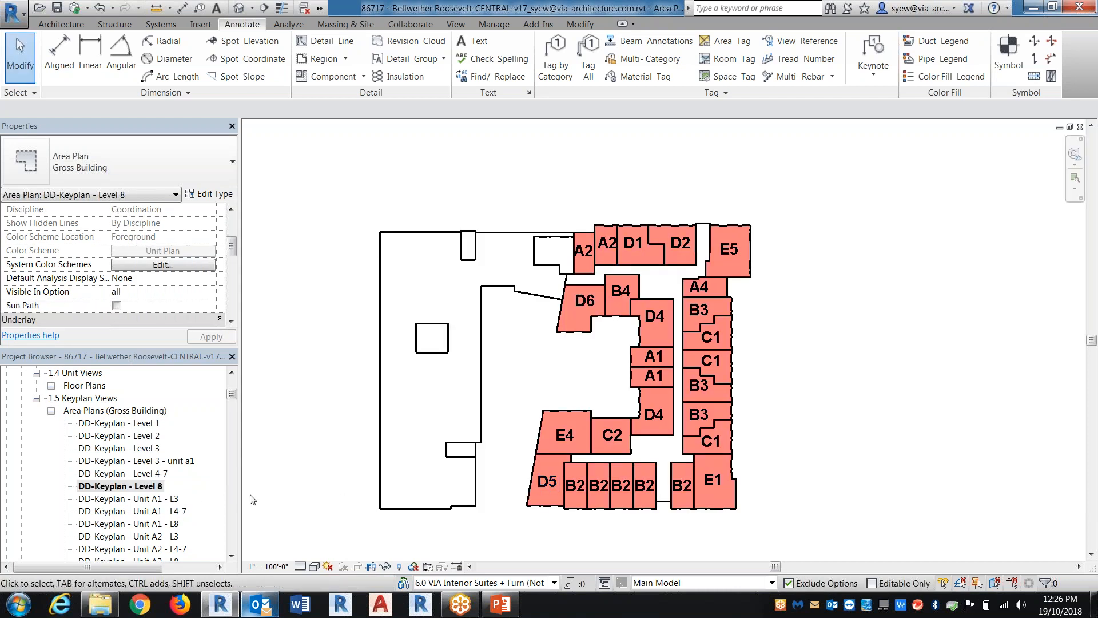
pyautogui.rightClick(92, 485)
pyautogui.moveTo(168, 321)
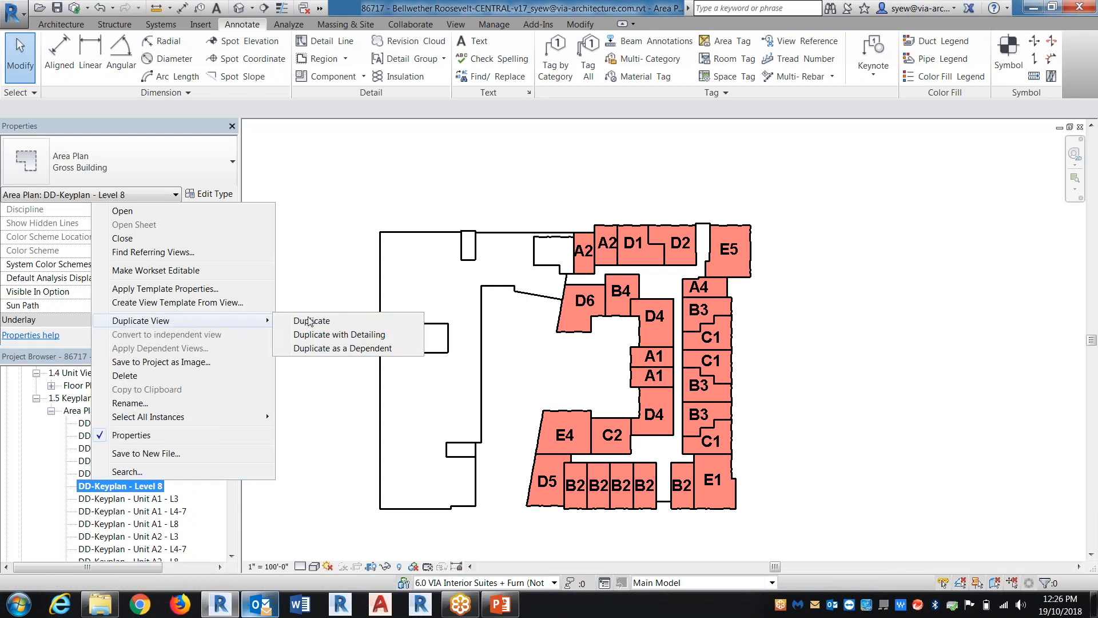
pyautogui.click(324, 348)
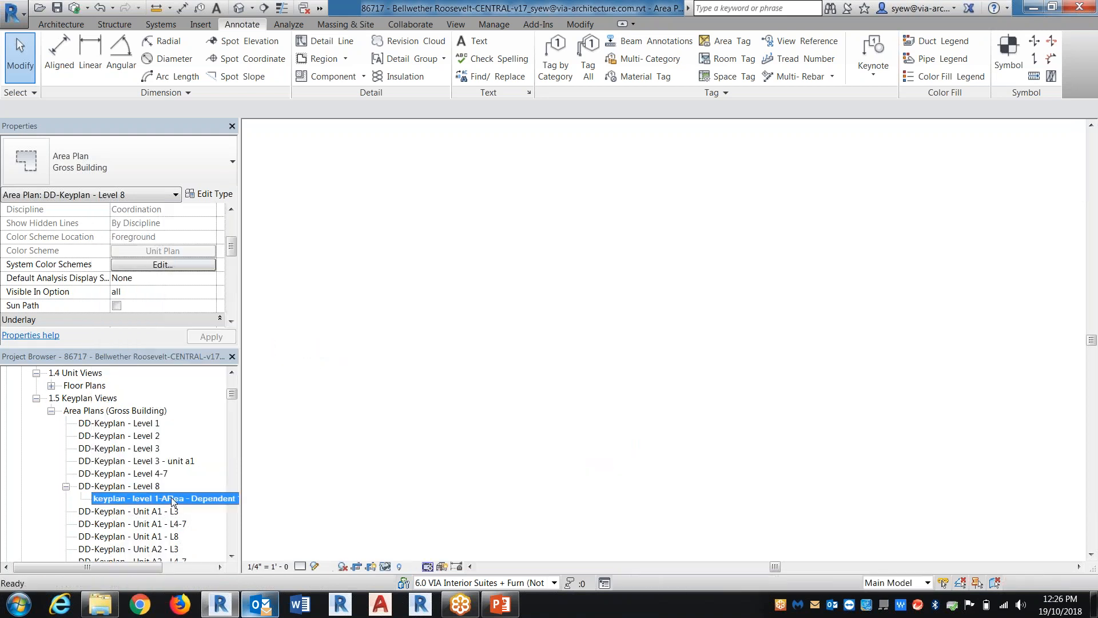
pyautogui.rightClick(182, 499)
pyautogui.click(220, 418)
pyautogui.write('A1')
pyautogui.press('Return')
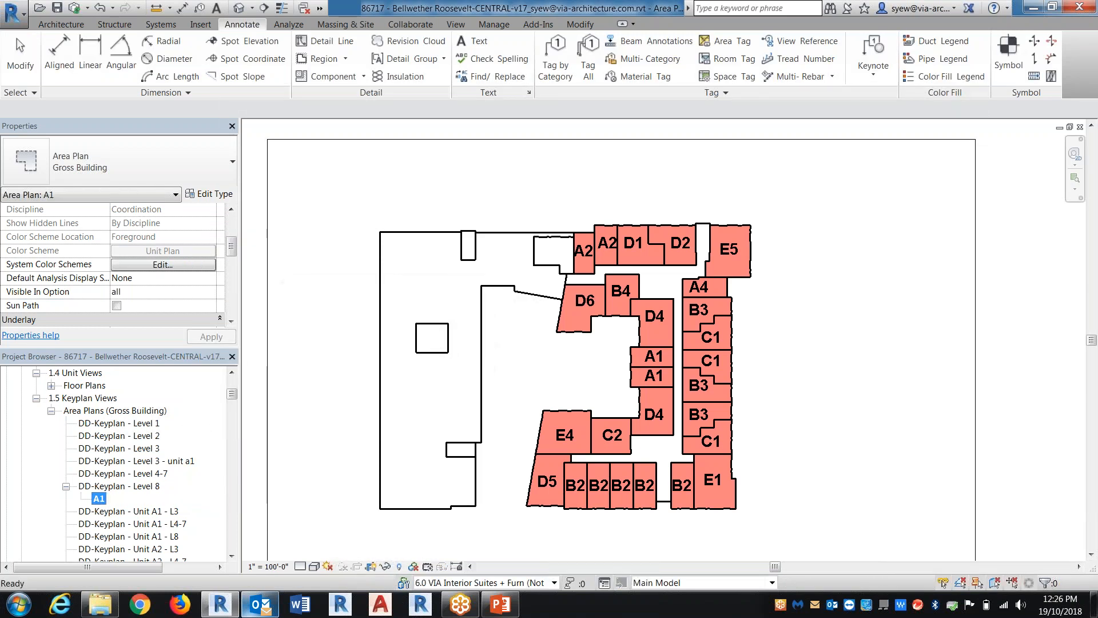
# Close the open key plan and area plan views one after another, back to the Level 1 area plan
pyautogui.click(1082, 128)
pyautogui.click(1080, 127)
pyautogui.click(1080, 127)
pyautogui.click(1080, 127)
pyautogui.click(1080, 127)
pyautogui.click(1080, 127)
pyautogui.click(1080, 128)
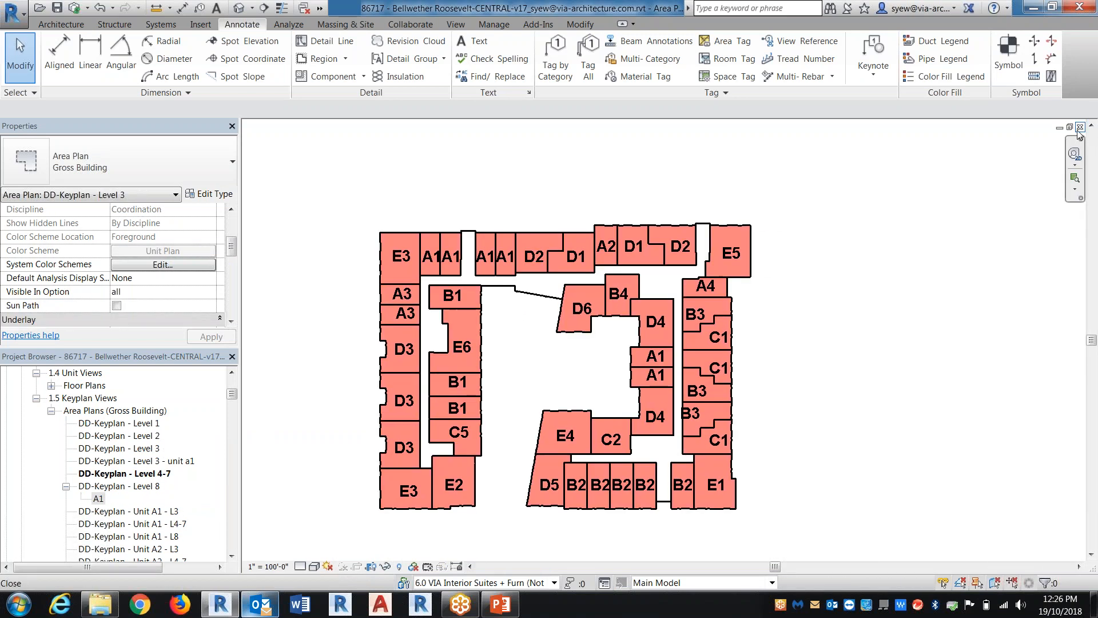
pyautogui.click(1080, 127)
pyautogui.click(1080, 127)
pyautogui.click(1080, 127)
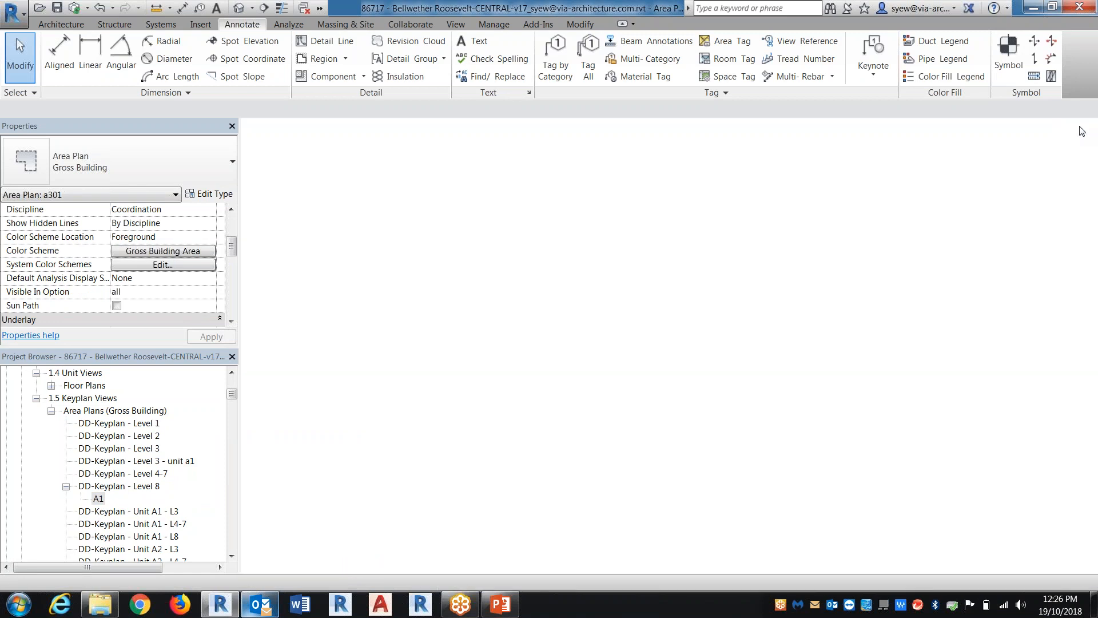
pyautogui.click(1080, 127)
pyautogui.click(1080, 128)
pyautogui.click(1080, 128)
# Find the sheets in the project and open sheet 1 - Unnamed
pyautogui.scroll(-2, 569, 520)
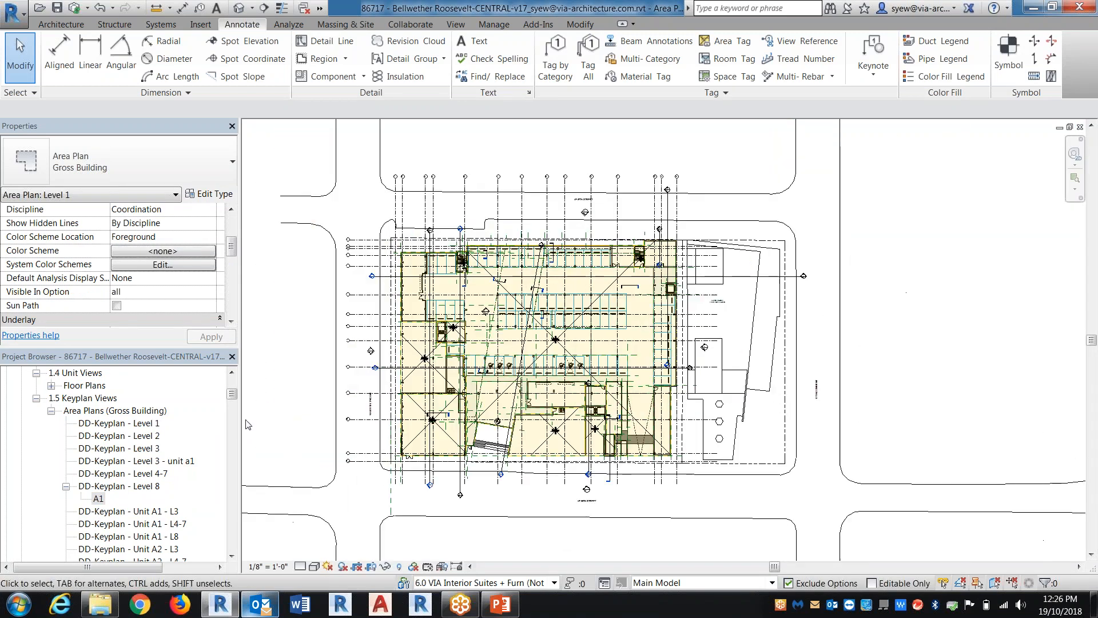
pyautogui.moveTo(232, 392); pyautogui.dragTo(232, 437)
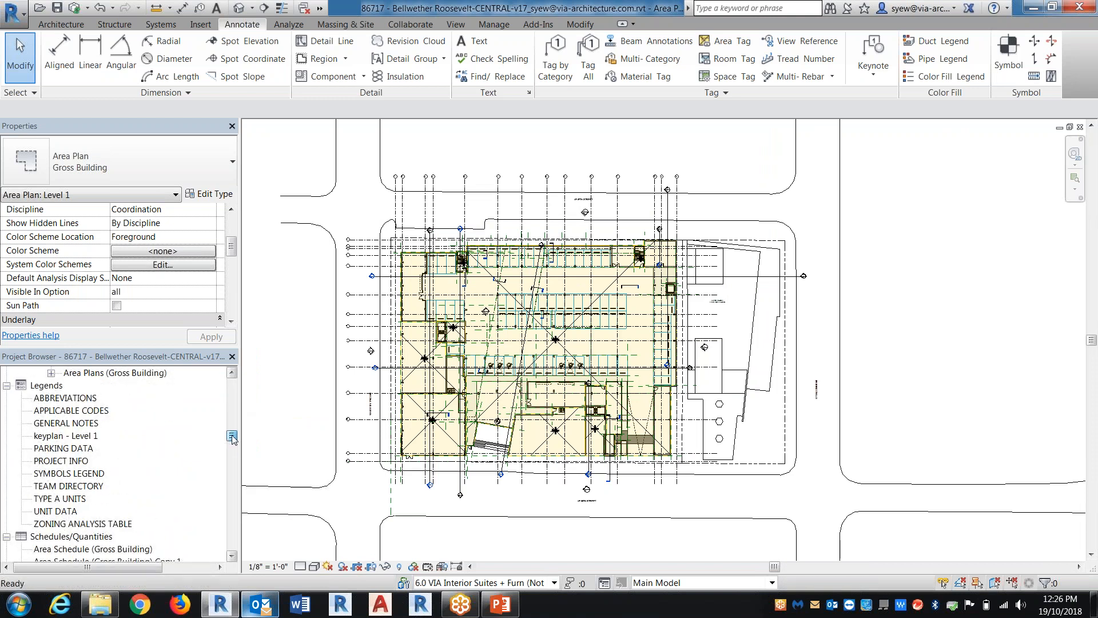
pyautogui.click(73, 436)
pyautogui.scroll(4, 109, 449)
pyautogui.scroll(-10, 112, 454)
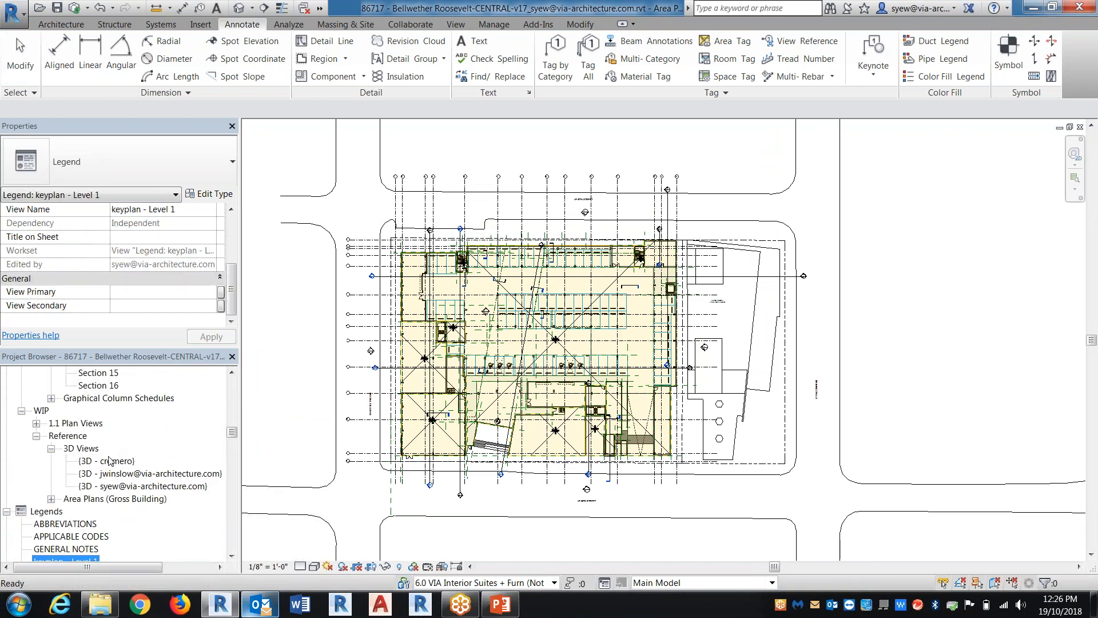
pyautogui.scroll(-1, 102, 479)
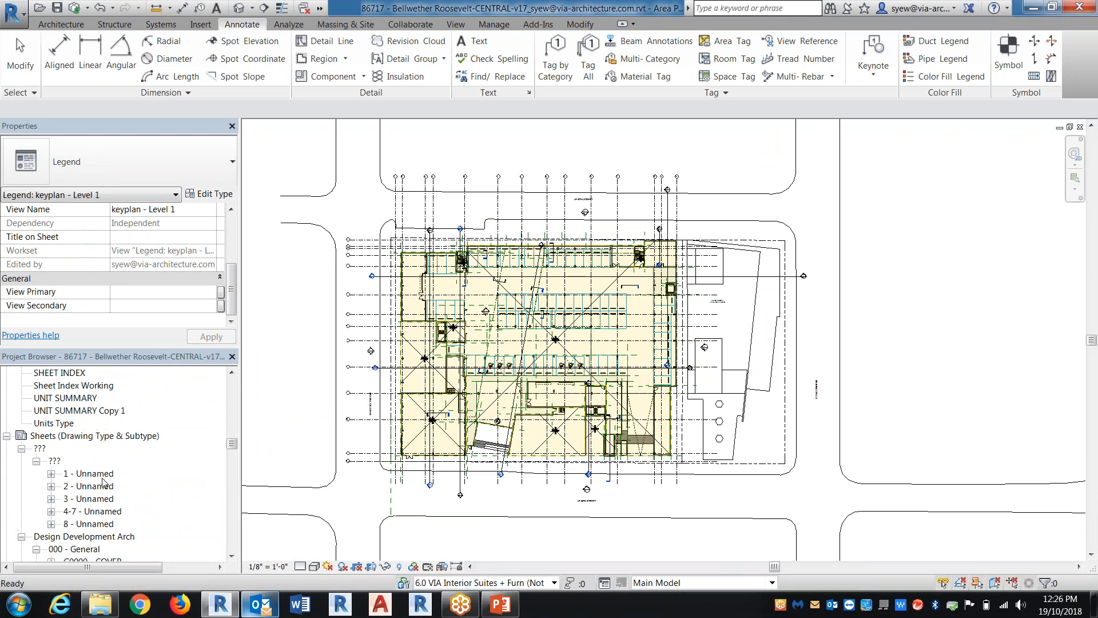
pyautogui.doubleClick(101, 478)
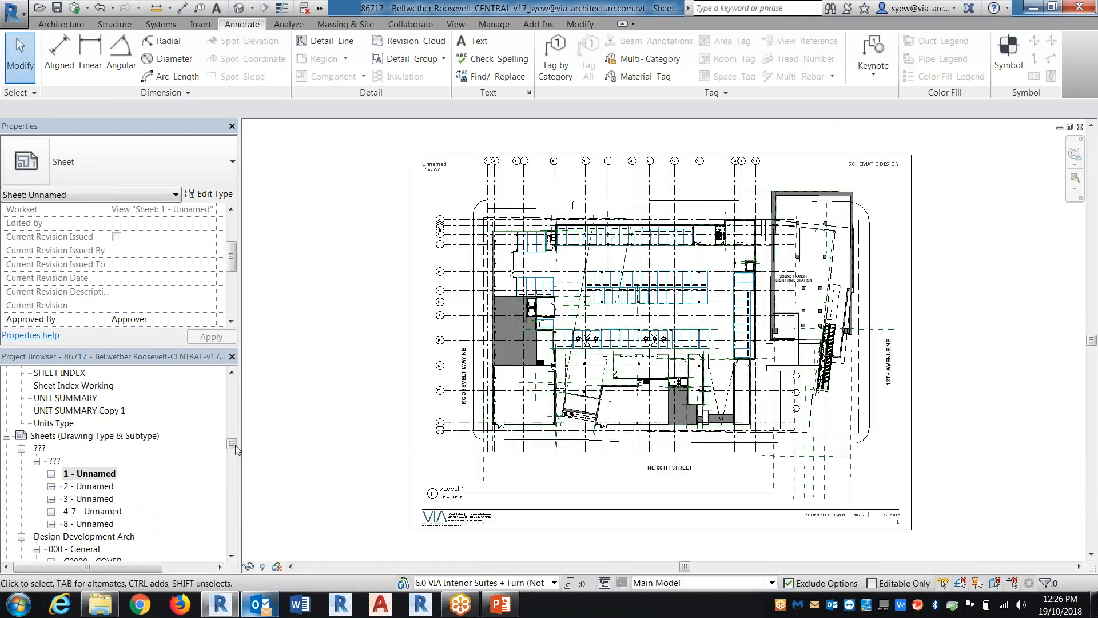
# Place the dependent key plan view A1 on sheet 1, below the Level 1 plan beside the title block logo
pyautogui.moveTo(231, 445); pyautogui.dragTo(231, 393)
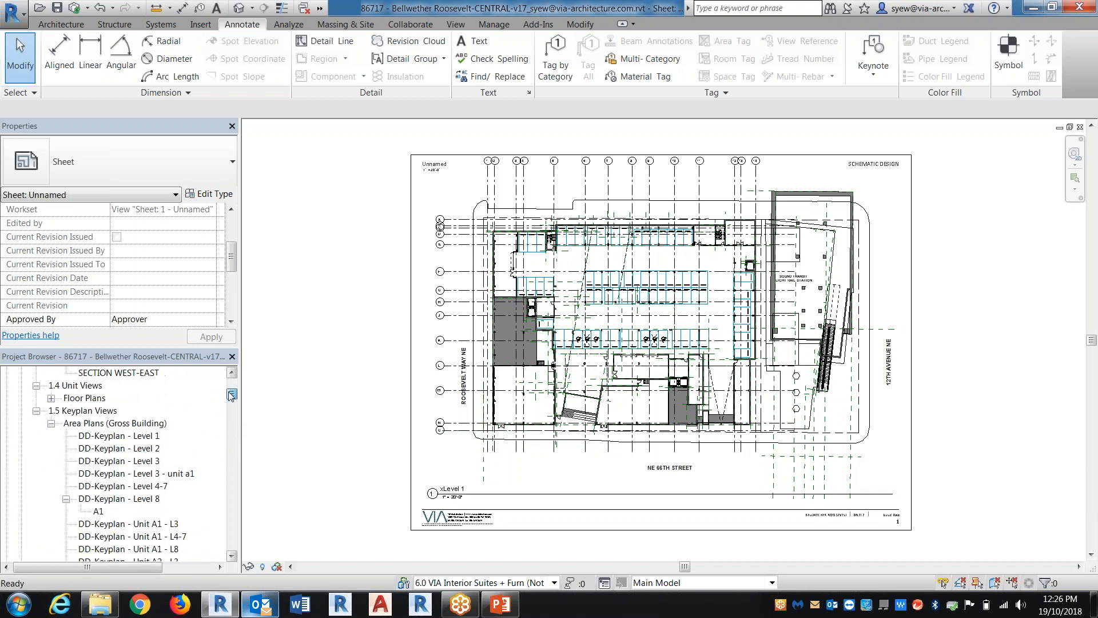
pyautogui.click(98, 511)
pyautogui.moveTo(522, 475)
pyautogui.mouseDown()
pyautogui.moveTo(508, 468)
pyautogui.moveTo(518, 480)
pyautogui.mouseUp()
pyautogui.click(516, 531)
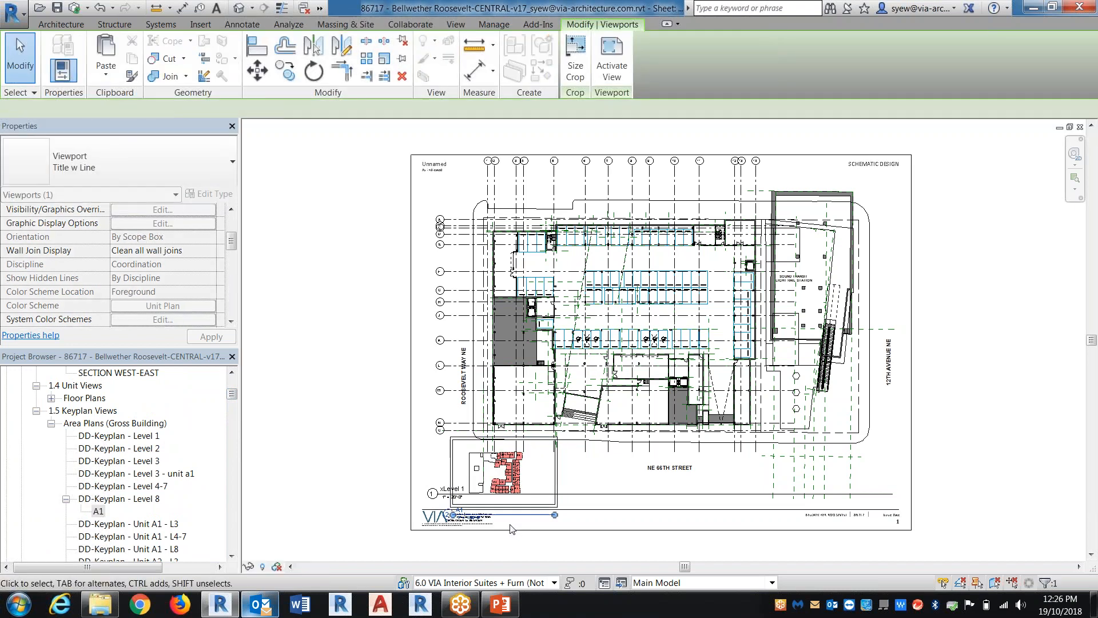
pyautogui.scroll(4, 512, 524)
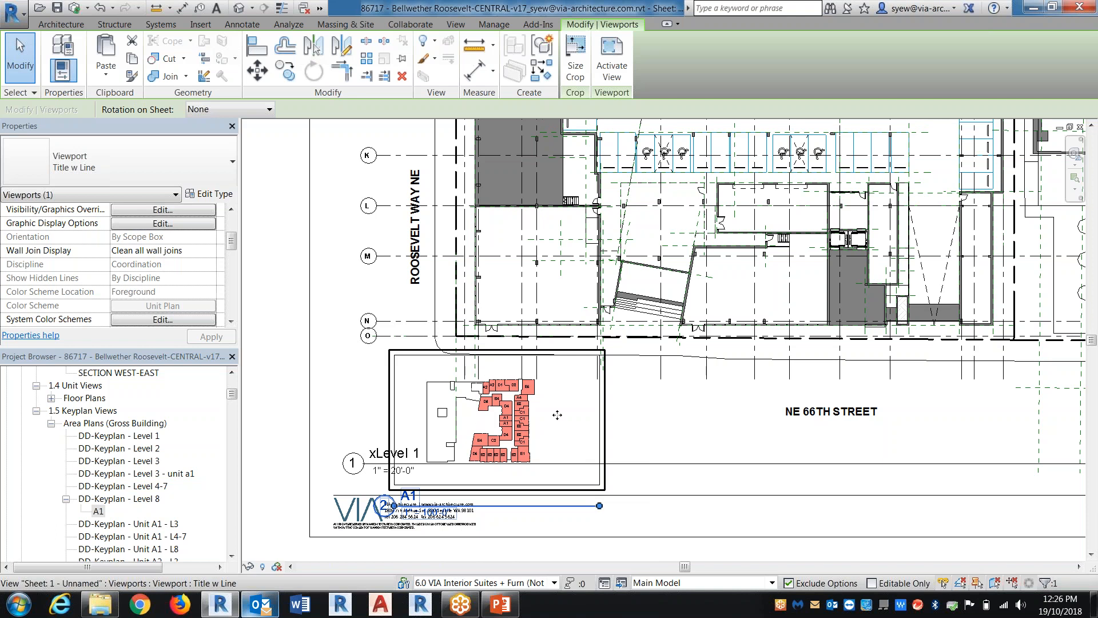
pyautogui.press('Escape')
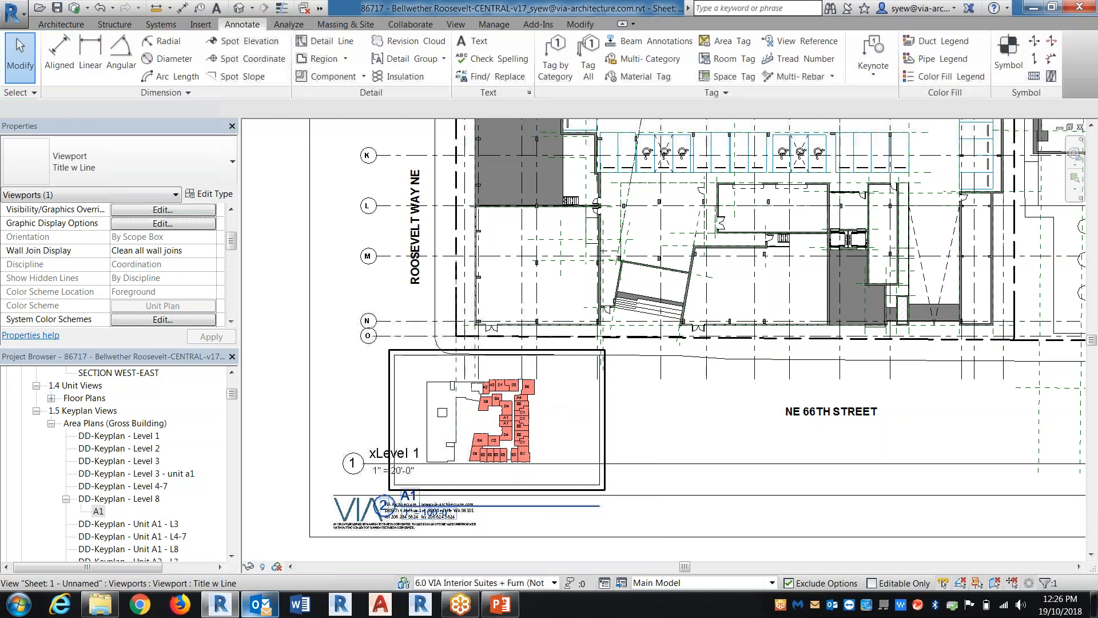
pyautogui.scroll(2, 529, 417)
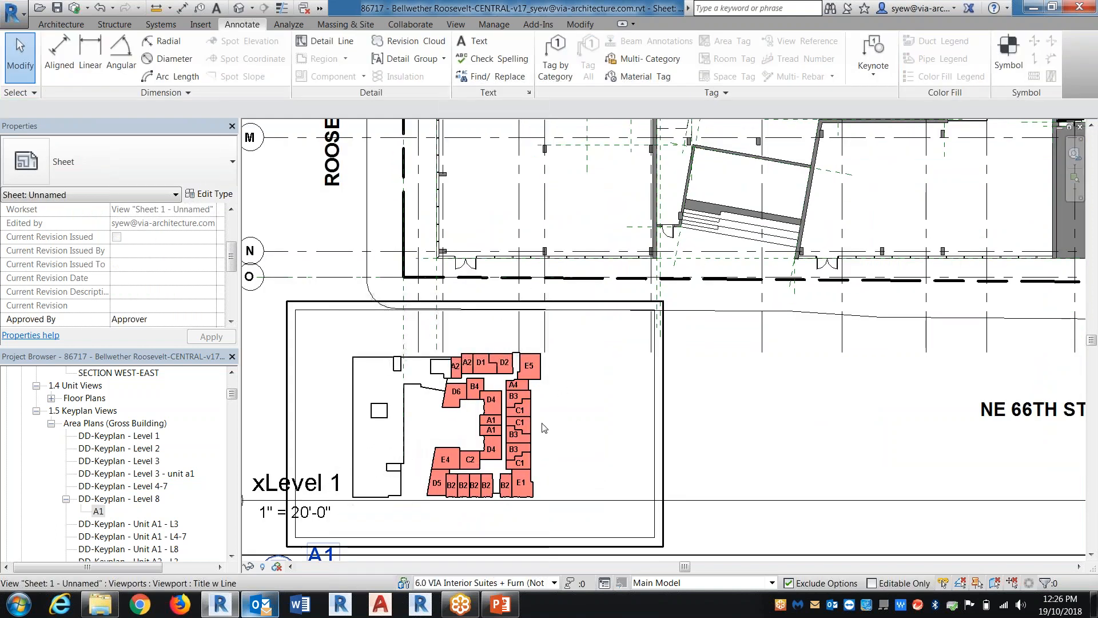
pyautogui.click(324, 41)
pyautogui.click(697, 70)
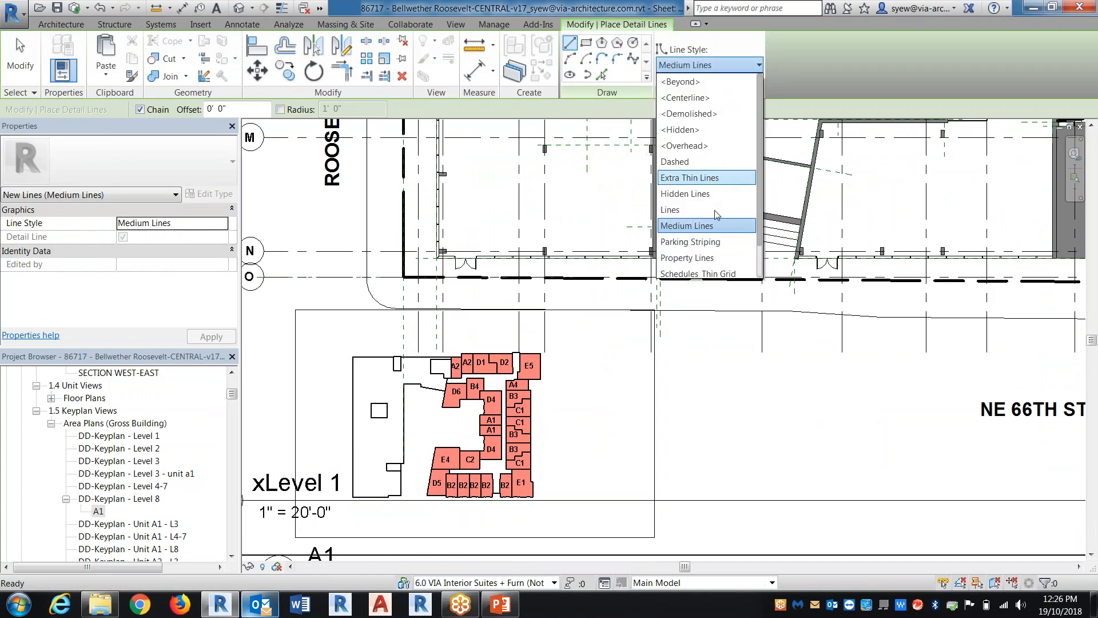
pyautogui.press('Escape')
pyautogui.press('Escape')
# Create a new line style named Red Heavy Line as a subcategory of Lines
pyautogui.click(494, 25)
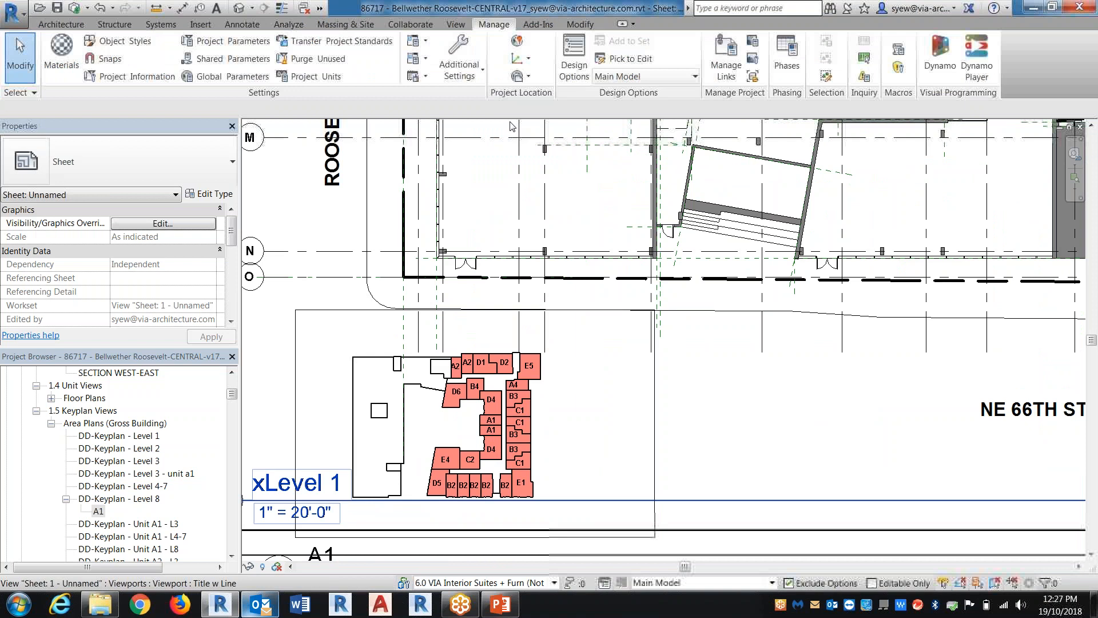
pyautogui.click(459, 57)
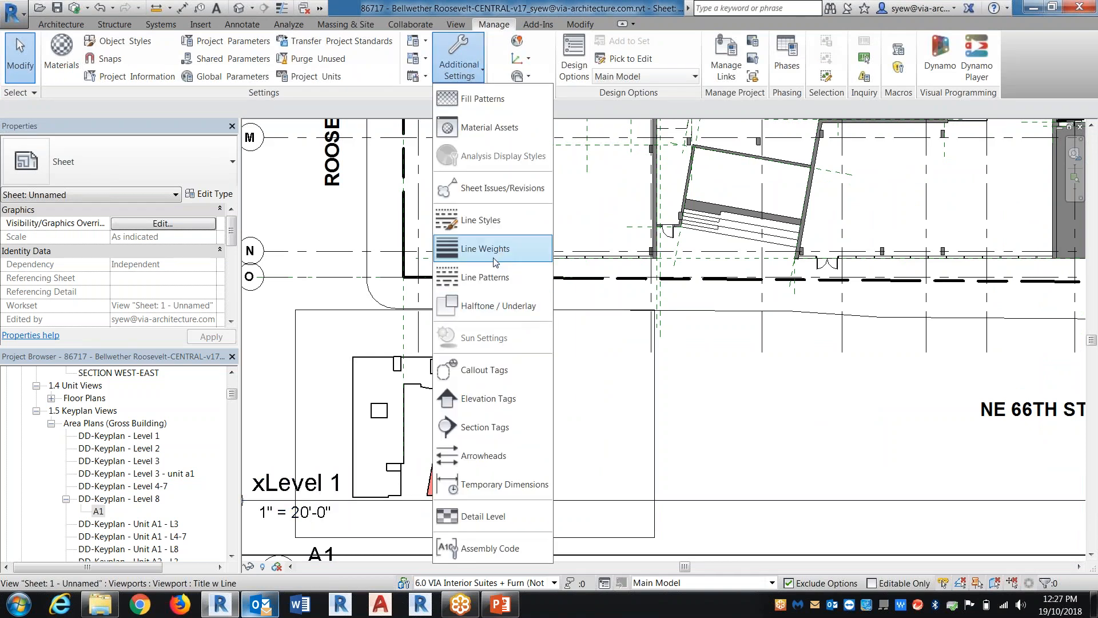
pyautogui.click(480, 221)
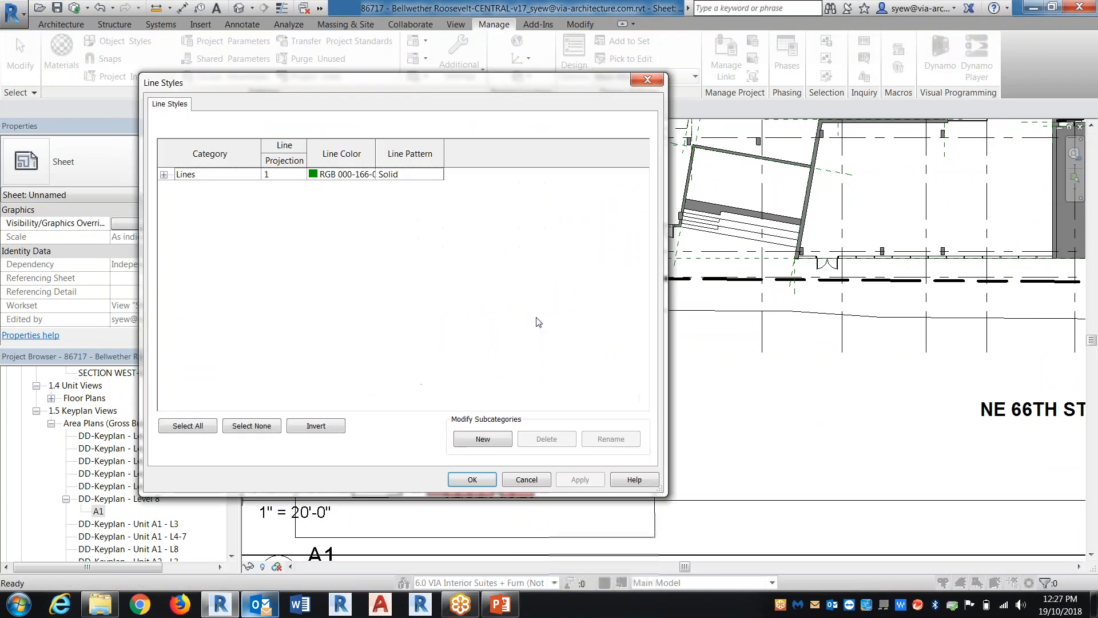
pyautogui.click(486, 438)
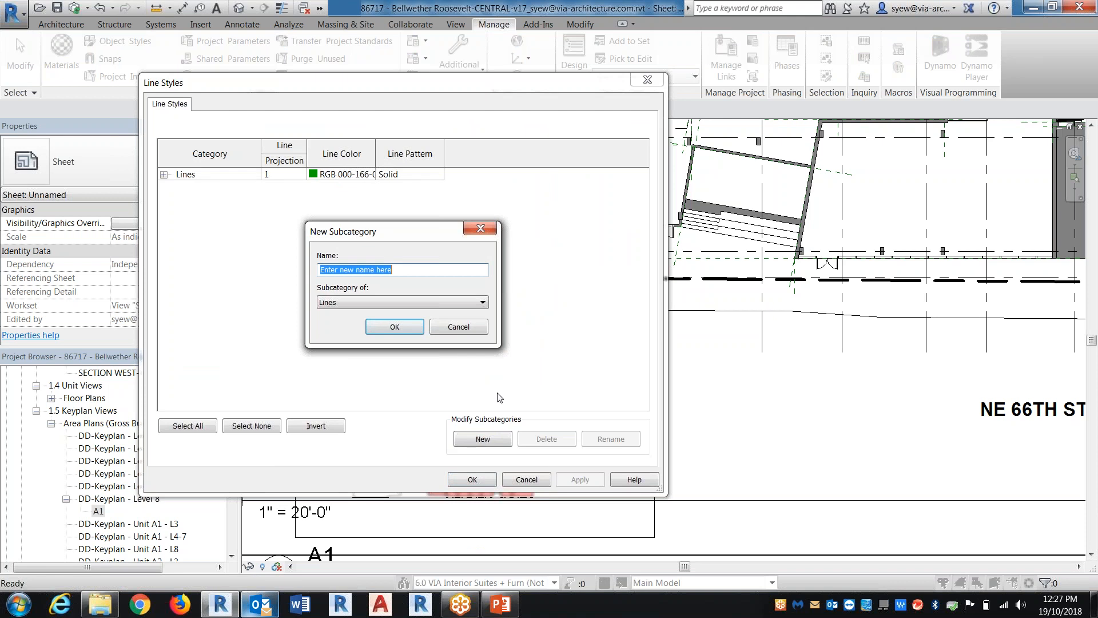
pyautogui.write('RE')
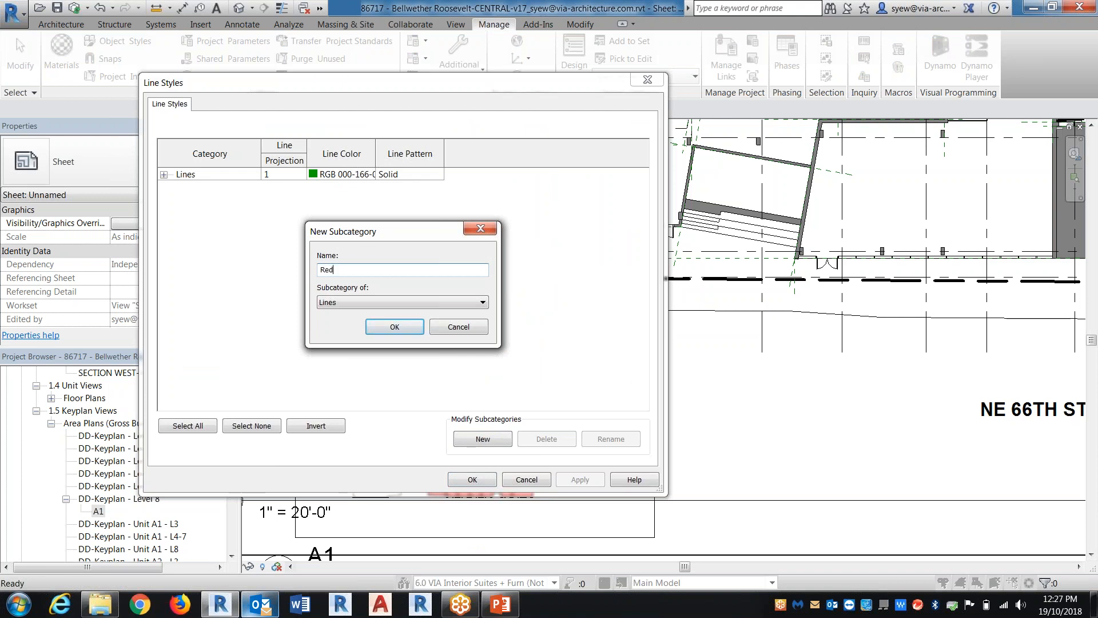
pyautogui.write('d Heavy Line')
pyautogui.press('Return')
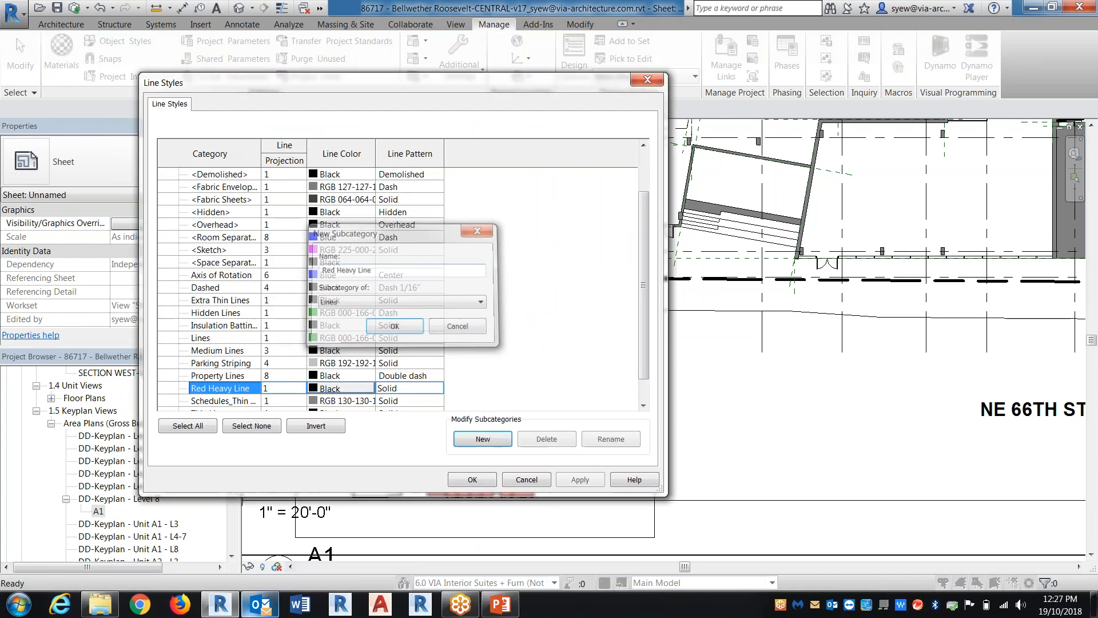
# Set the Red Heavy Line style to projection line weight 7 and color Red, and apply the line style changes
pyautogui.click(283, 388)
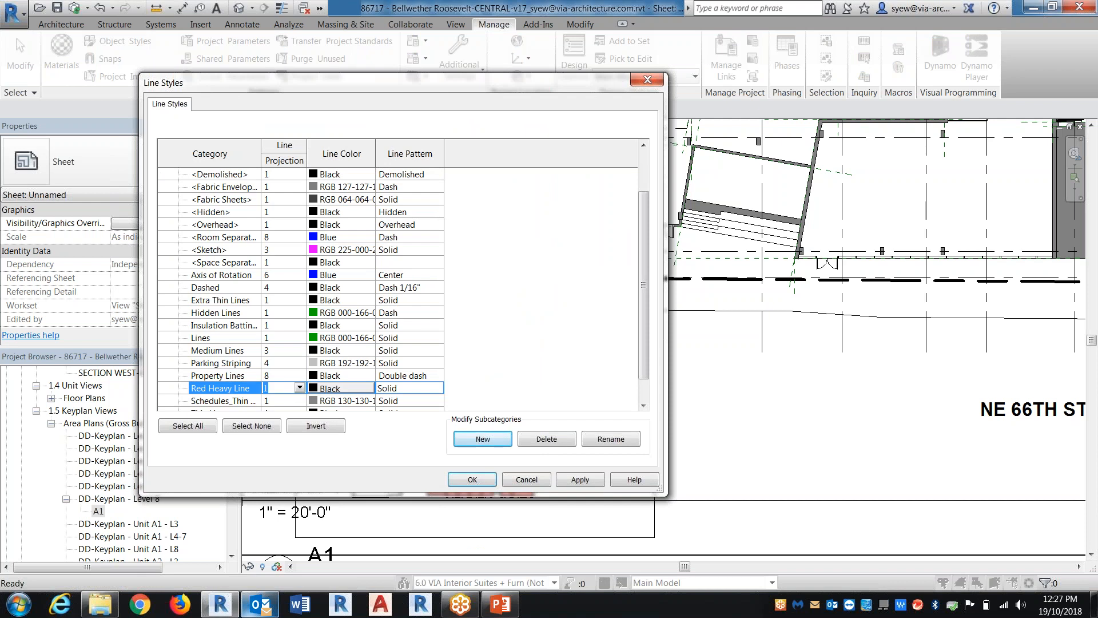
pyautogui.click(338, 389)
pyautogui.click(263, 201)
pyautogui.click(457, 408)
pyautogui.click(579, 479)
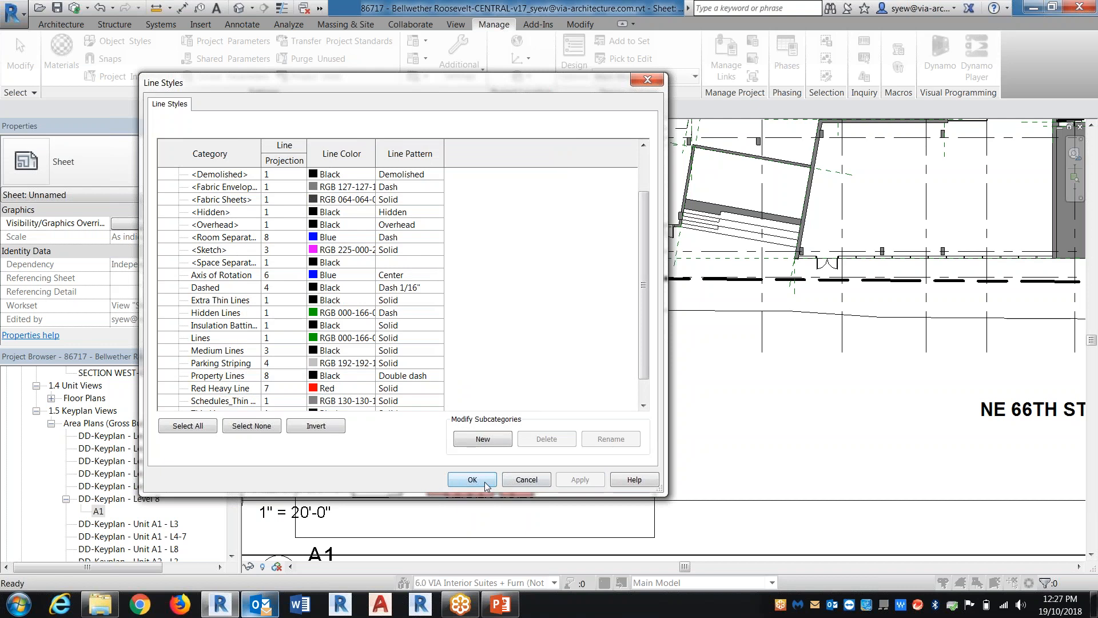
pyautogui.click(472, 479)
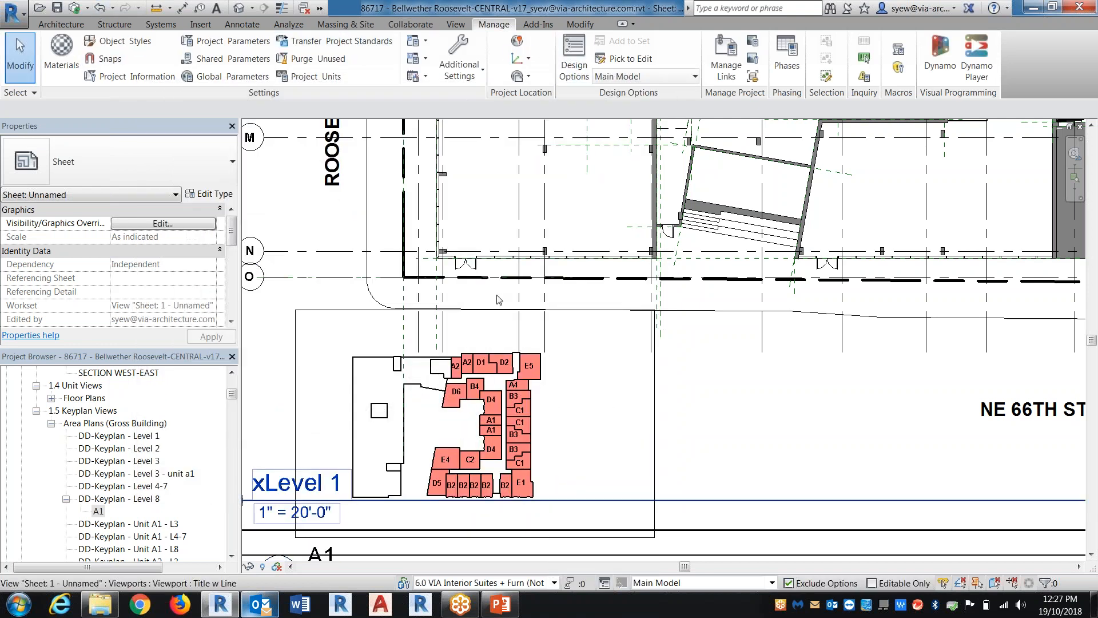
# Draw a Red Heavy Line detail rectangle about 2" wide around the upper right units of the A1 key plan on the sheet
pyautogui.press('d')
pyautogui.press('l')
pyautogui.click(707, 65)
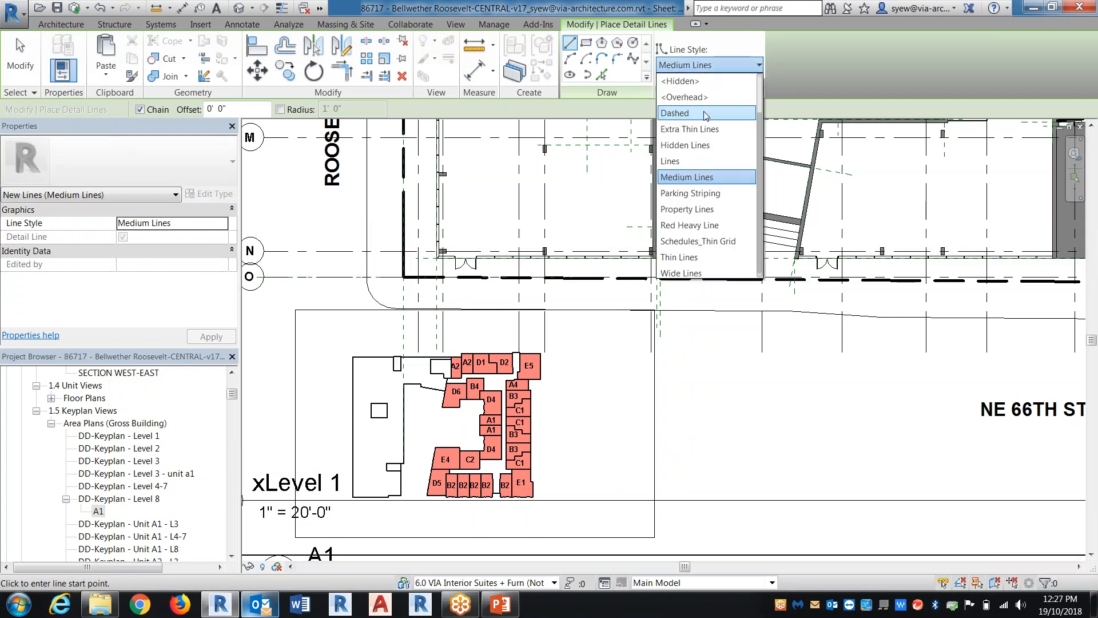
pyautogui.click(692, 223)
pyautogui.click(586, 43)
pyautogui.click(417, 341)
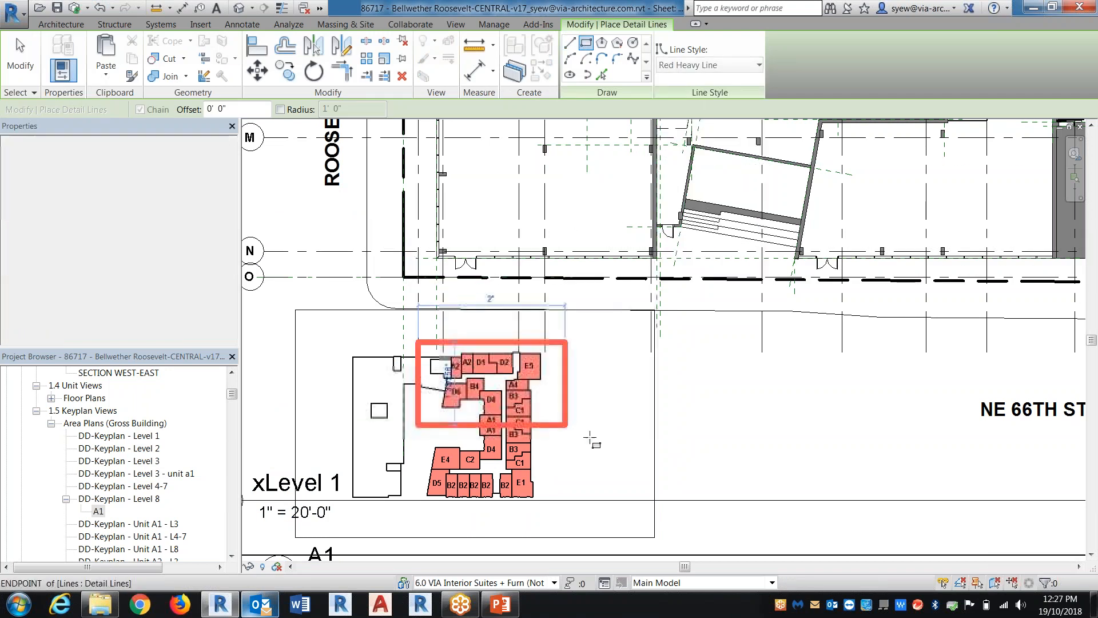
pyautogui.click(590, 438)
pyautogui.press('Escape')
pyautogui.press('Escape')
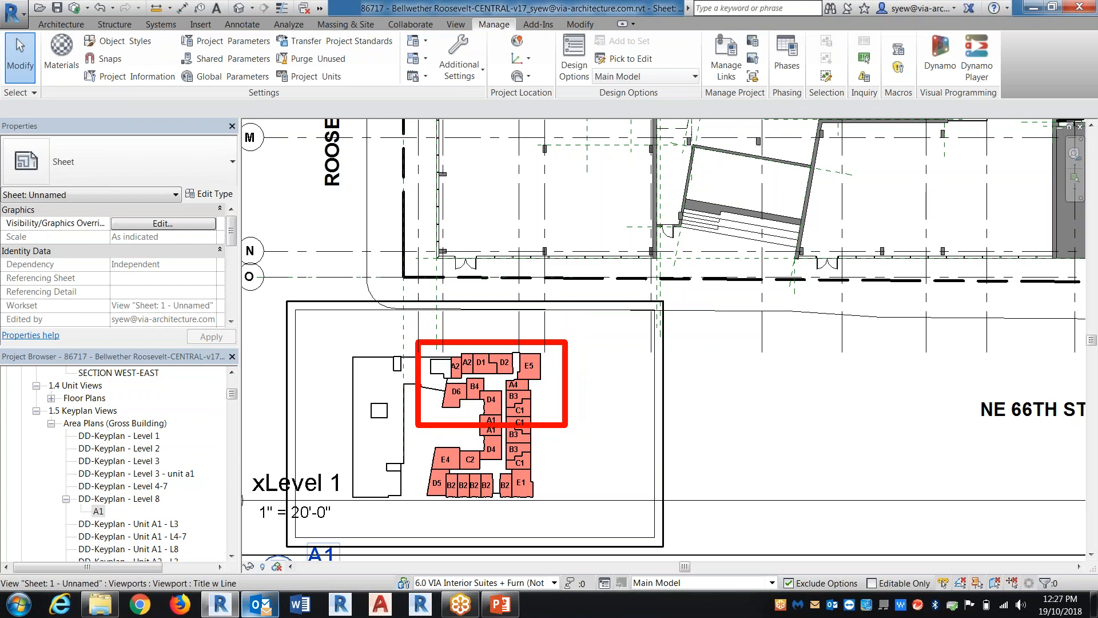
pyautogui.click(14, 13)
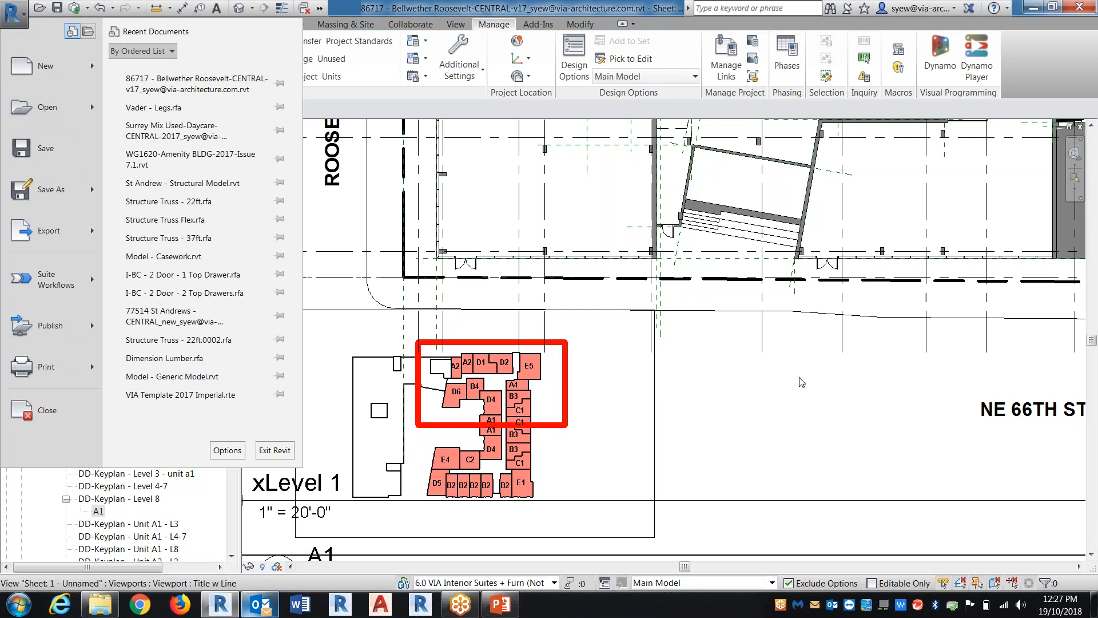
pyautogui.click(803, 423)
pyautogui.click(242, 24)
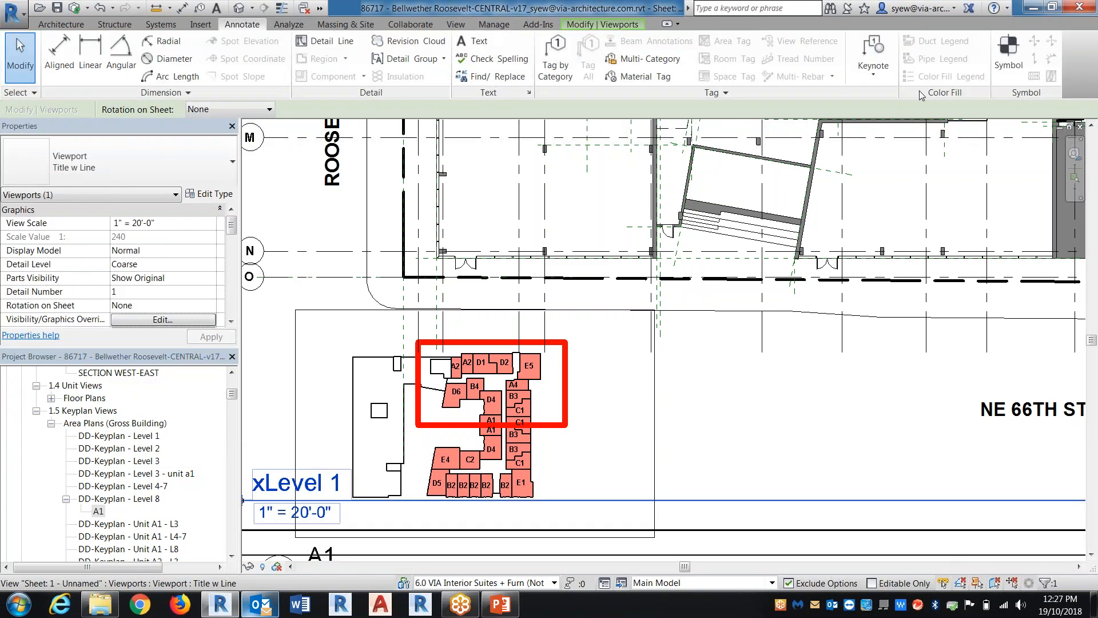
pyautogui.click(1007, 64)
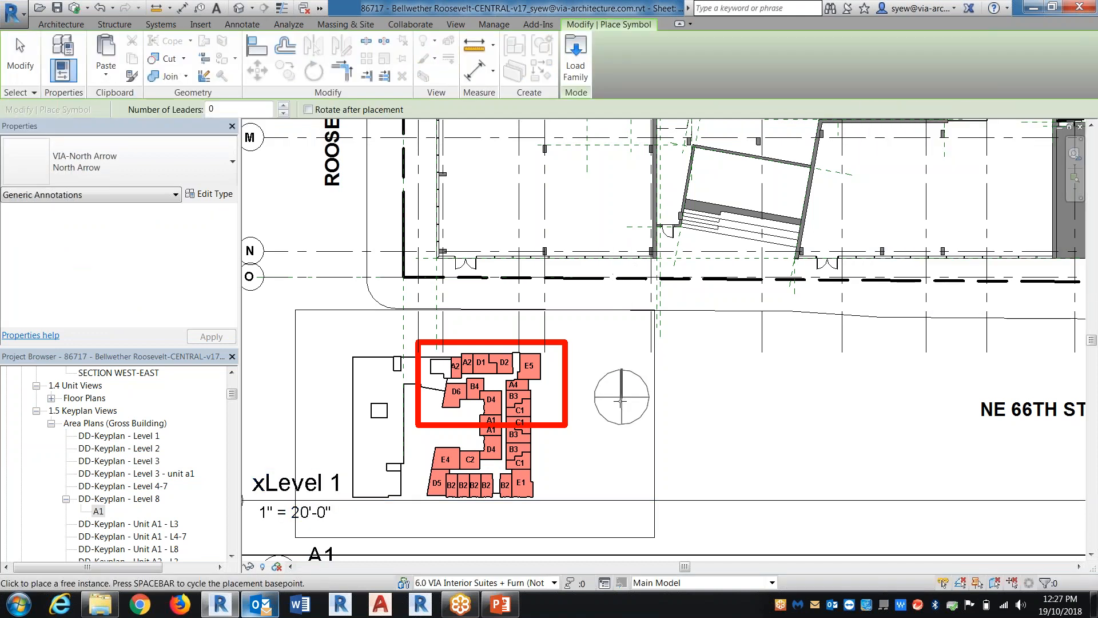
pyautogui.click(134, 171)
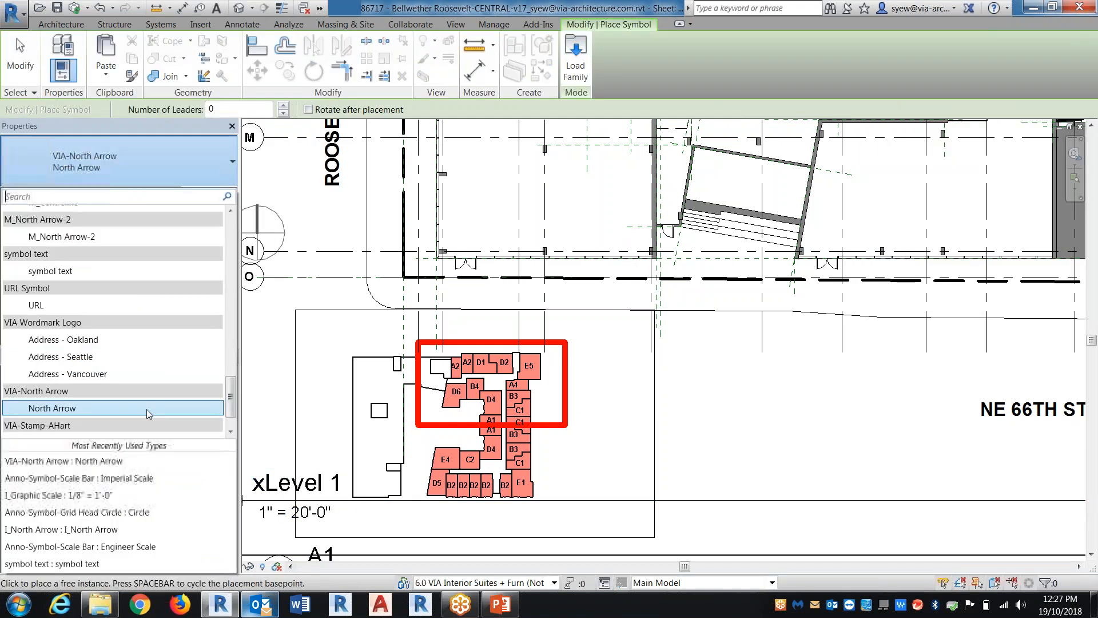
pyautogui.scroll(4, 146, 410)
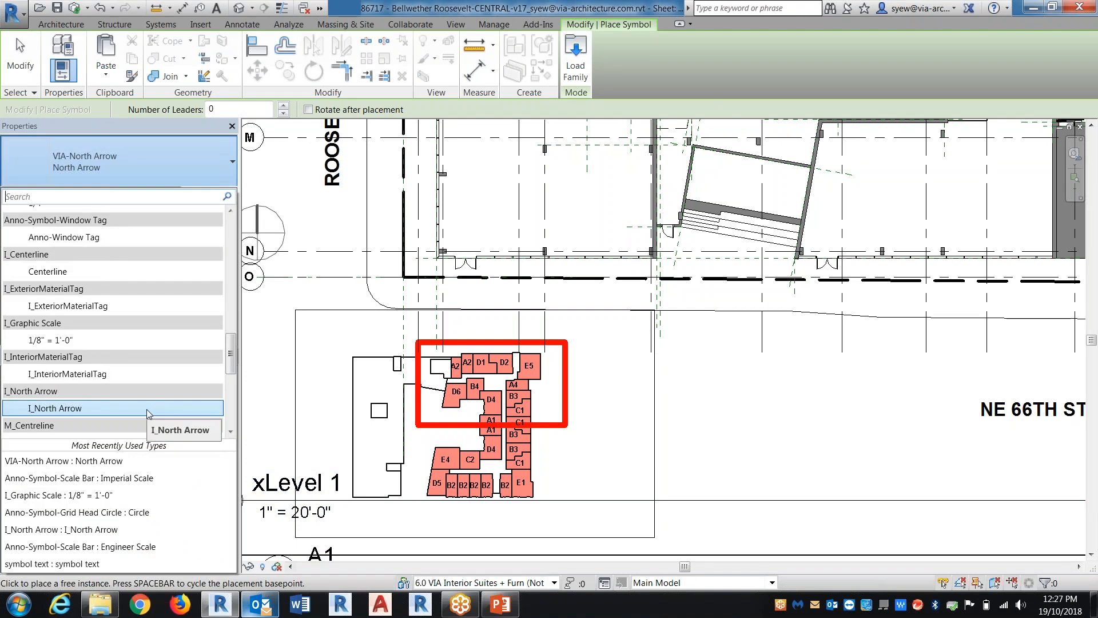
pyautogui.press('Escape')
pyautogui.press('Escape')
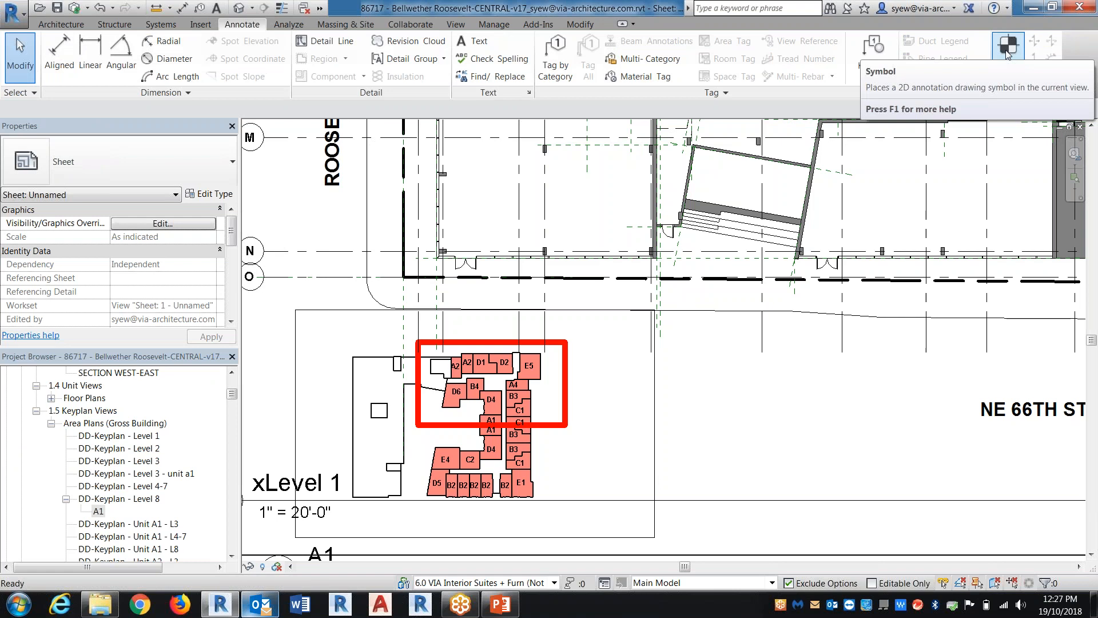
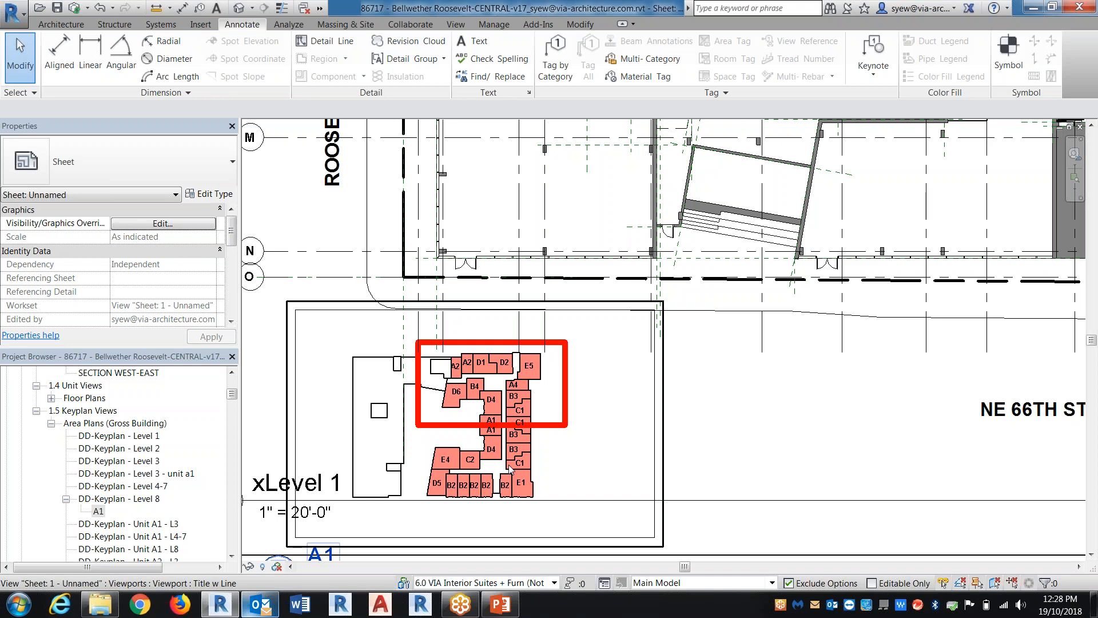
# Review the view properties of the key plans A1, DD-Keyplan - Level 8 and DD-Keyplan - Level 3 - unit a1
pyautogui.click(99, 512)
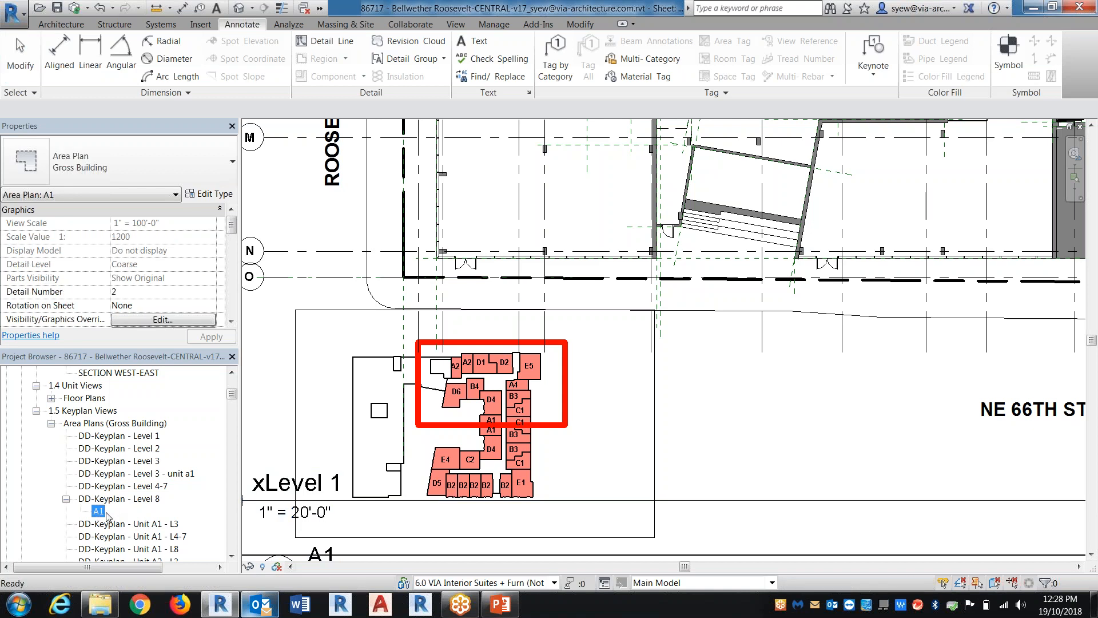
pyautogui.moveTo(232, 227); pyautogui.dragTo(229, 273)
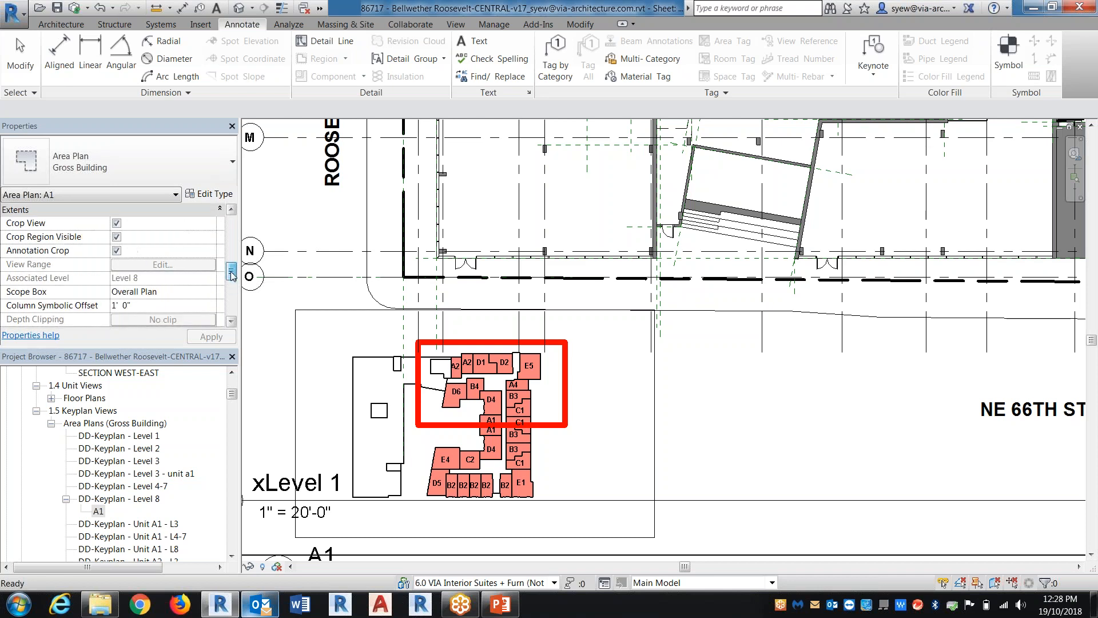
pyautogui.click(130, 497)
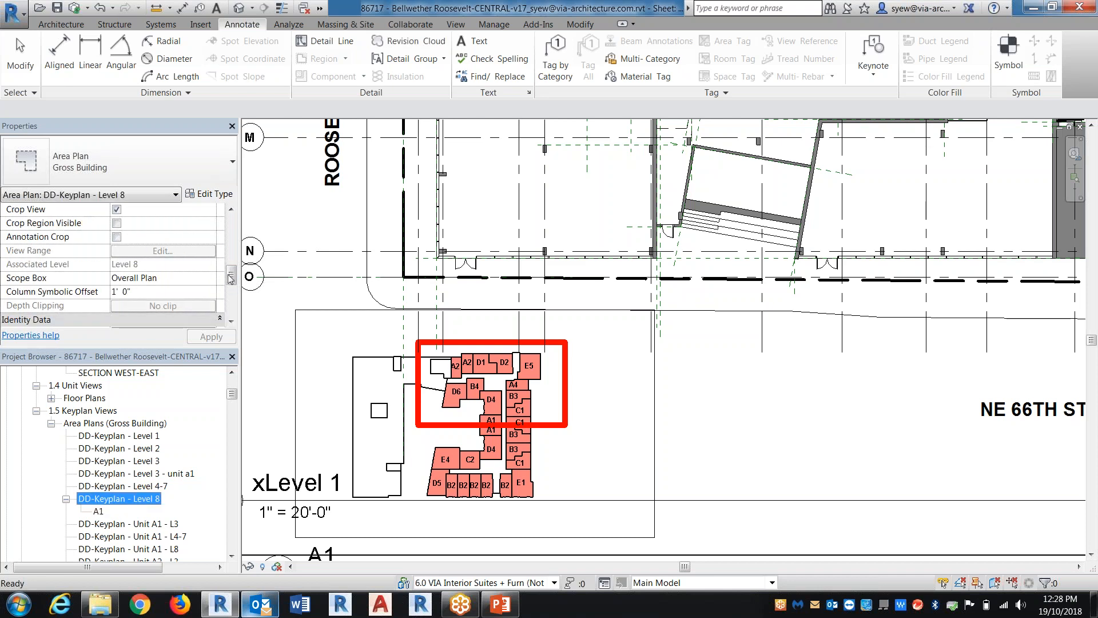
pyautogui.moveTo(231, 273); pyautogui.dragTo(226, 292)
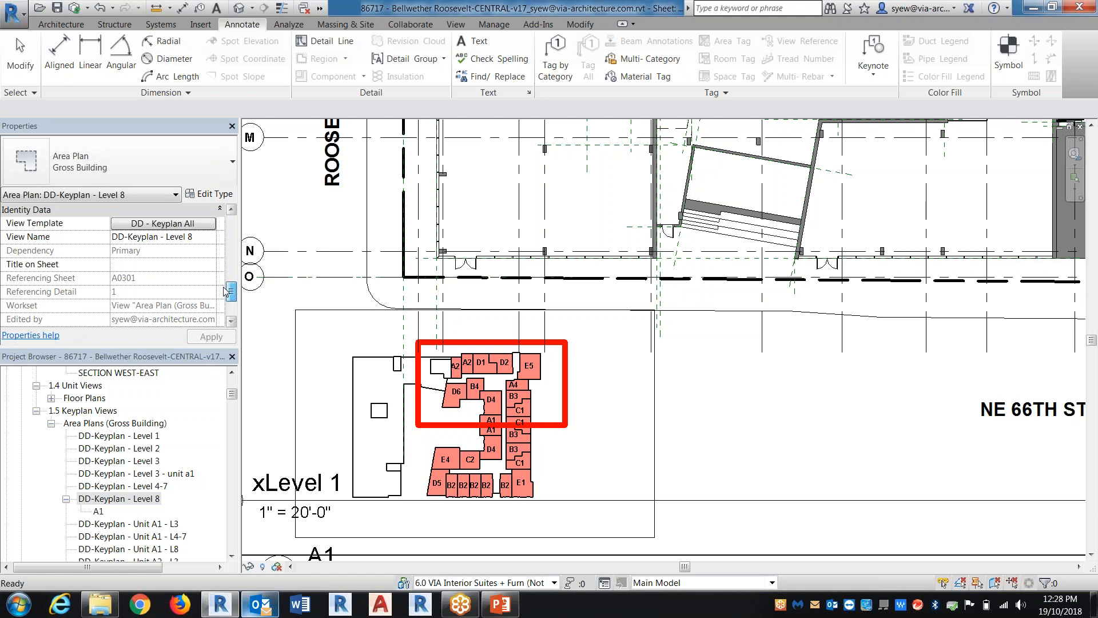
pyautogui.click(166, 474)
pyautogui.moveTo(232, 293); pyautogui.dragTo(231, 246)
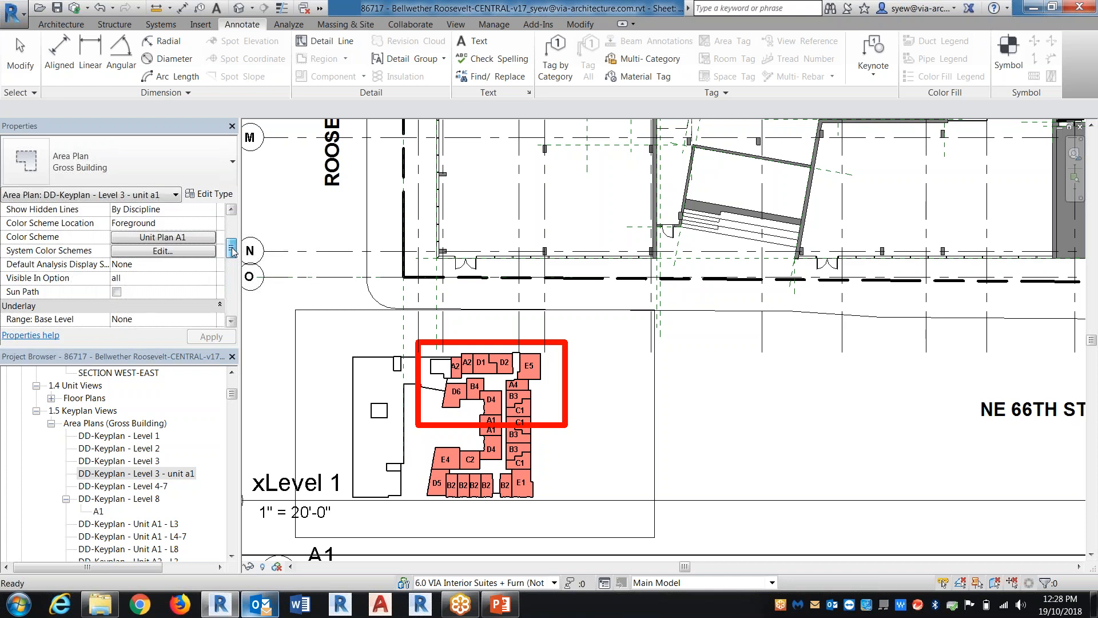
# Open the color scheme settings of DD-Keyplan - Level 3 - unit a1 and examine the Unit Plan scheme's entries
pyautogui.click(149, 241)
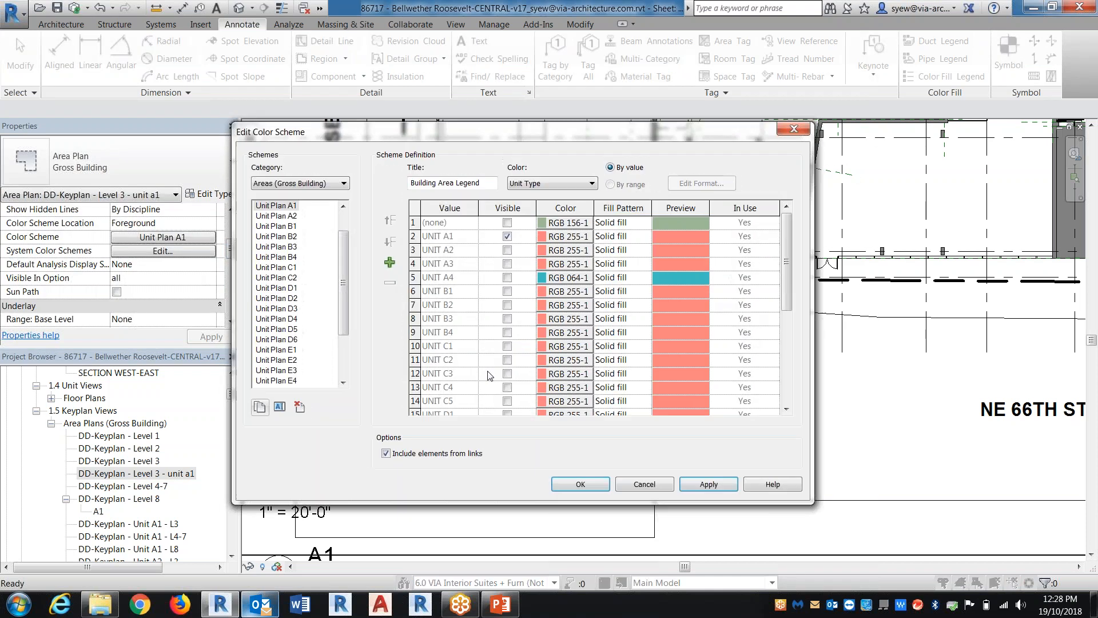
pyautogui.scroll(1, 307, 250)
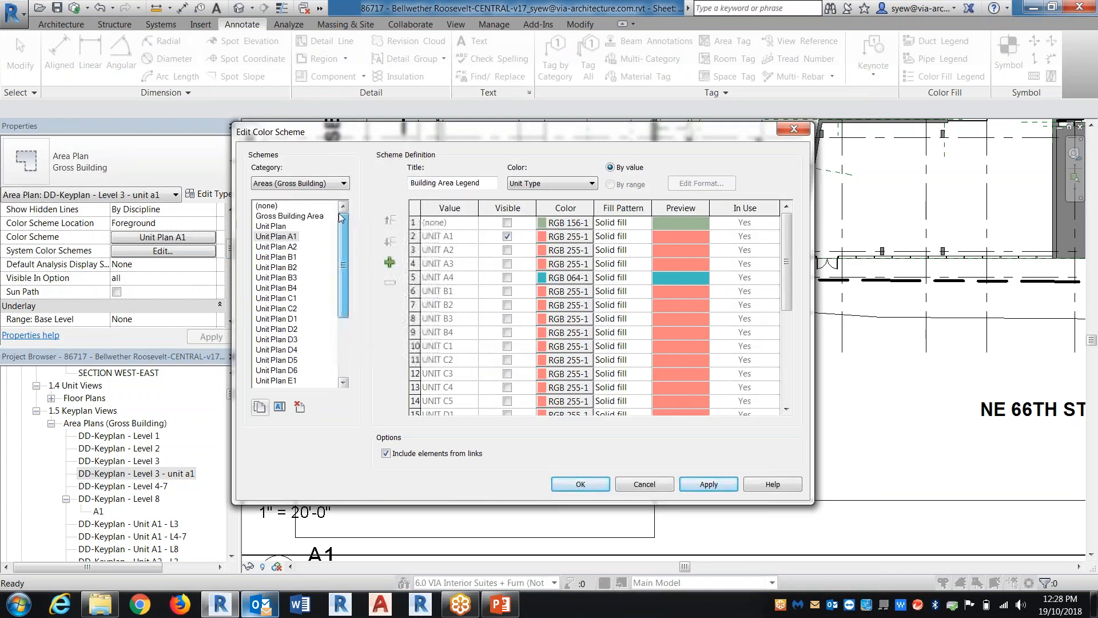
pyautogui.click(279, 227)
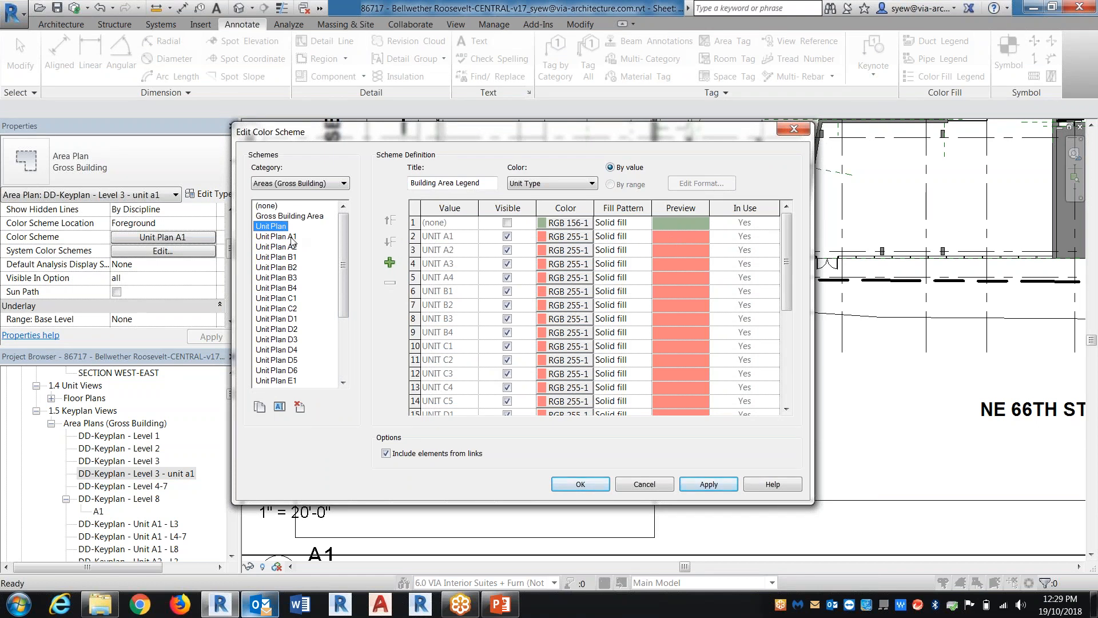
pyautogui.moveTo(787, 252)
pyautogui.mouseDown()
pyautogui.moveTo(785, 325)
pyautogui.moveTo(773, 258)
pyautogui.mouseUp()
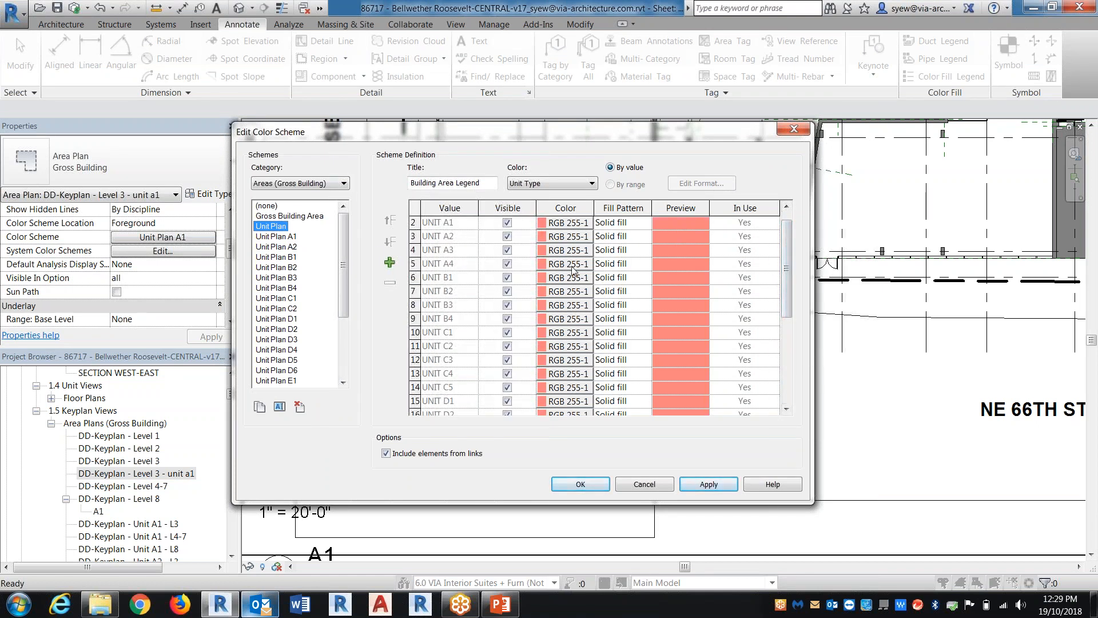
# Set the UNIT A3 fill pattern in the Unit Plan color scheme to Diagonal up small
pyautogui.click(569, 266)
pyautogui.click(638, 436)
pyautogui.click(622, 250)
pyautogui.click(644, 250)
pyautogui.moveTo(707, 305); pyautogui.dragTo(706, 289)
pyautogui.click(655, 310)
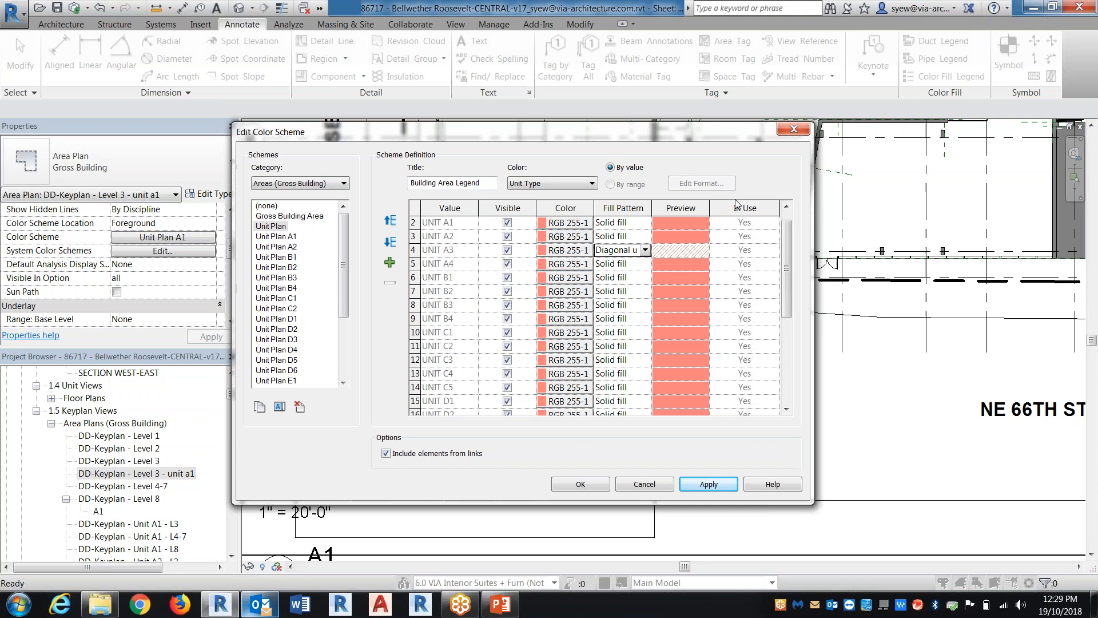
# Set the UNIT A3 fill pattern in the Unit Plan scheme back to Solid fill
pyautogui.click(645, 249)
pyautogui.scroll(5, 623, 286)
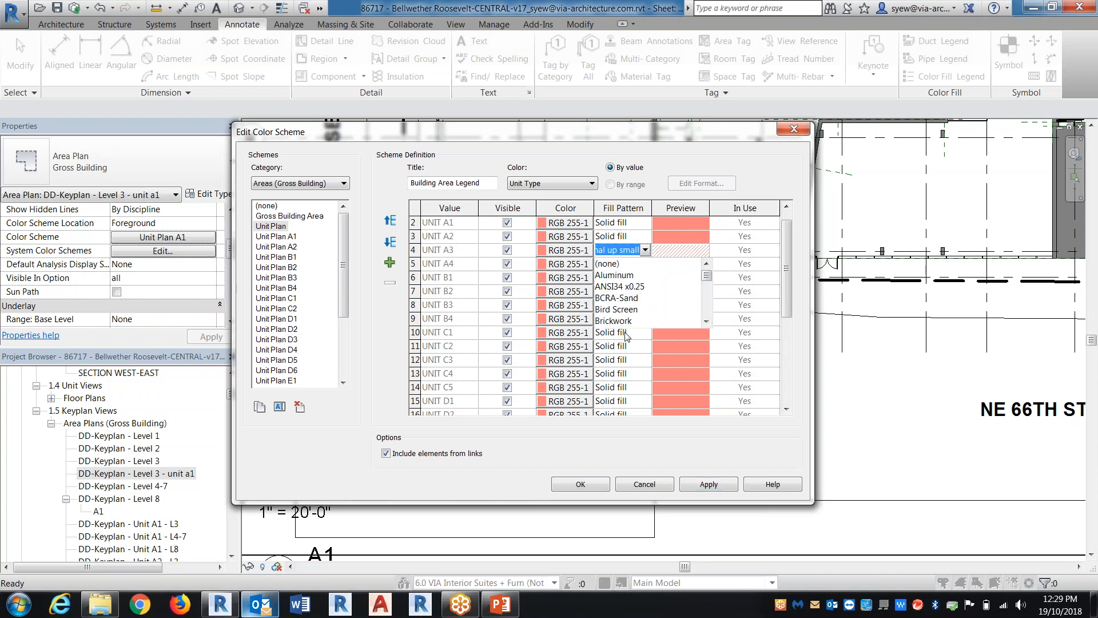
pyautogui.write('s')
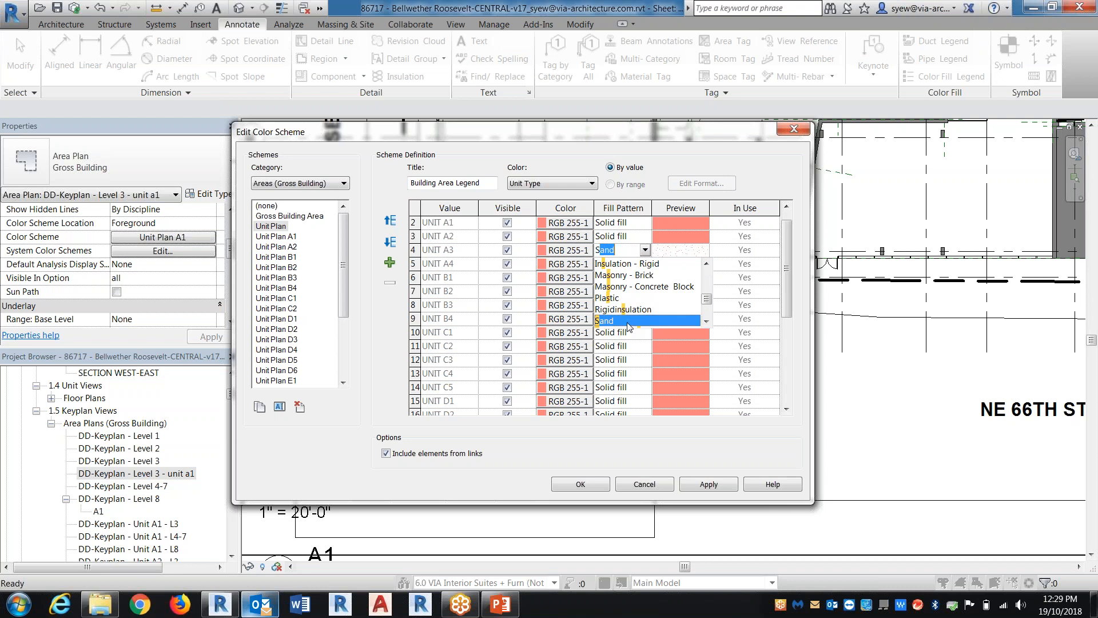
pyautogui.write('i')
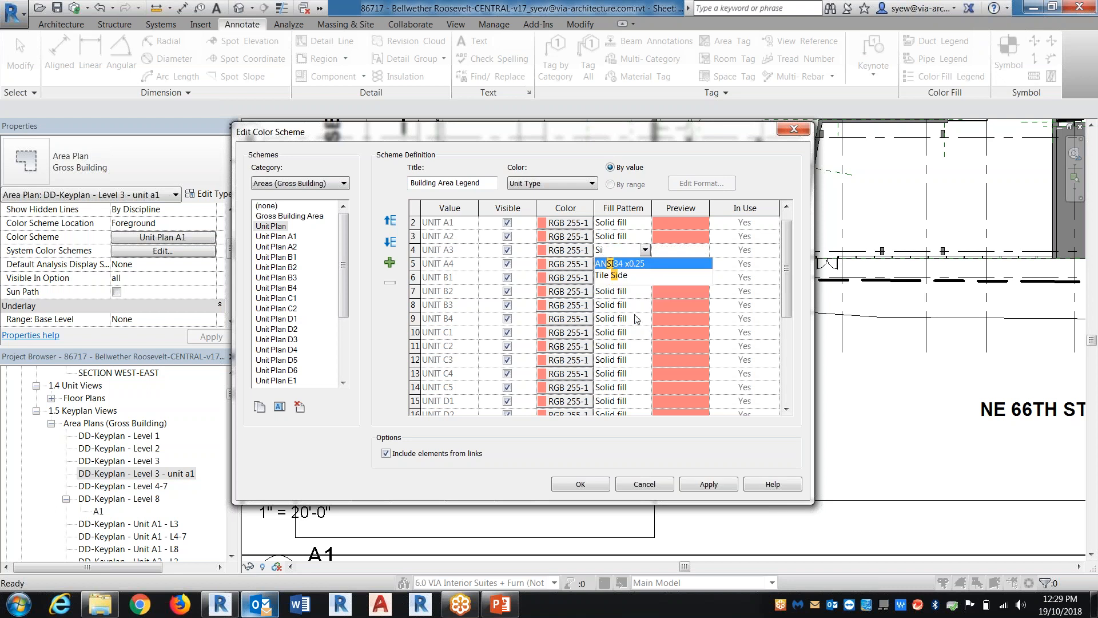
pyautogui.press('BackSpace')
pyautogui.write('o')
pyautogui.click(635, 275)
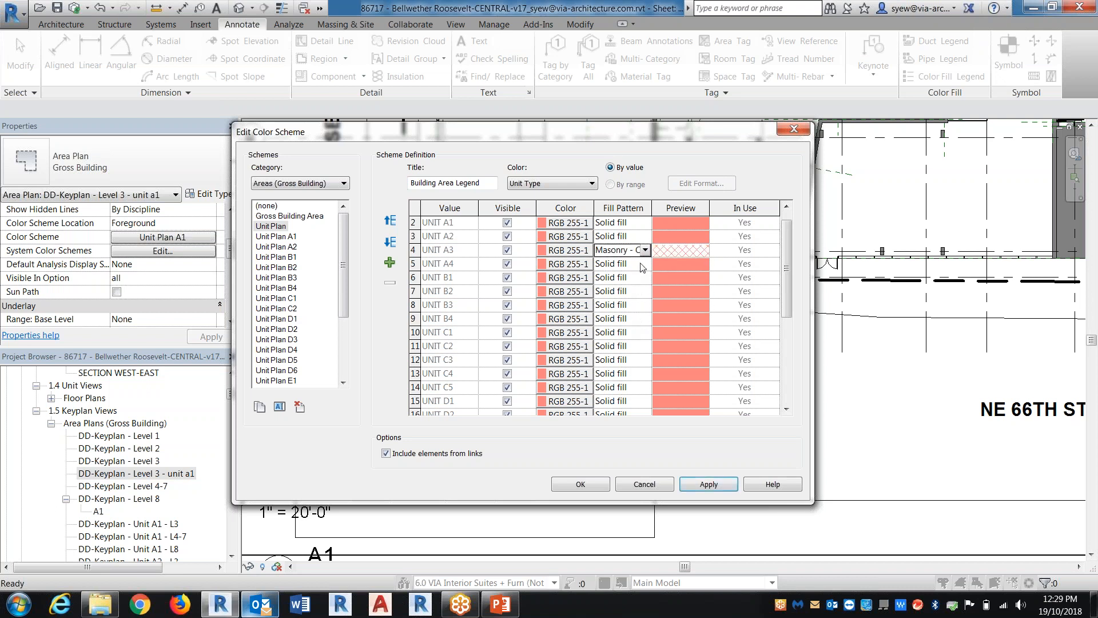
pyautogui.click(645, 250)
pyautogui.write('s')
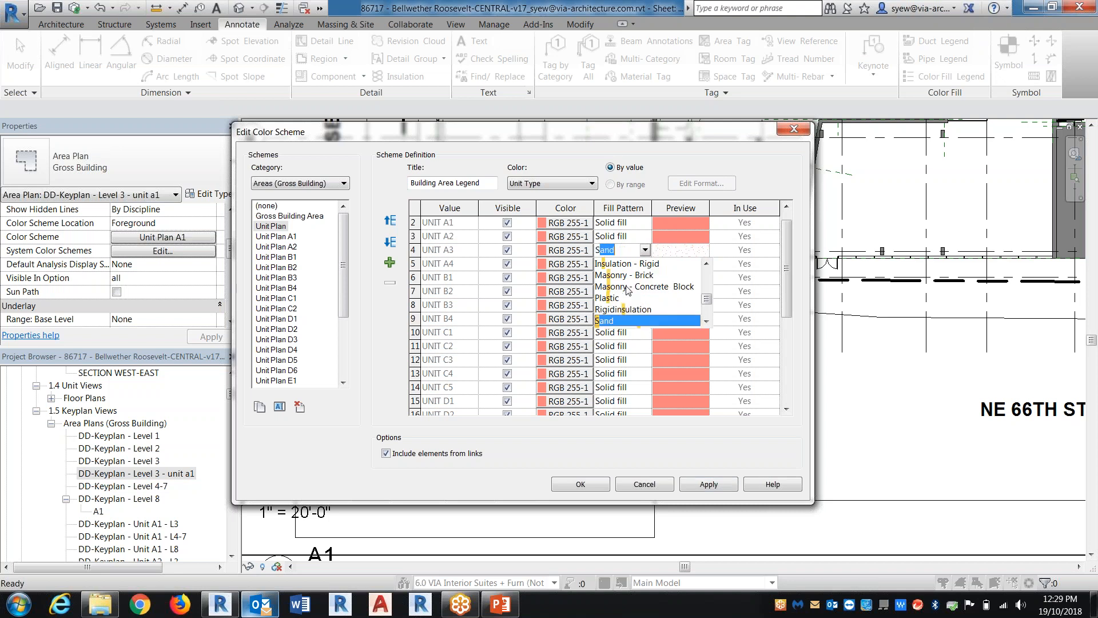
pyautogui.write('olid fill')
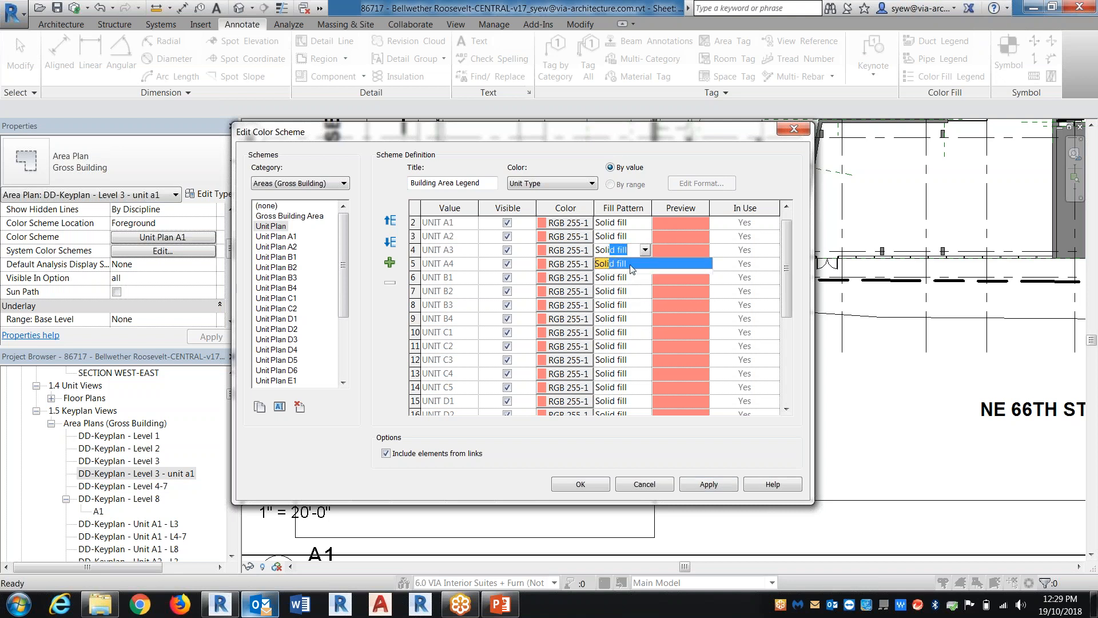
pyautogui.click(629, 264)
pyautogui.moveTo(788, 270)
pyautogui.mouseDown()
pyautogui.moveTo(787, 362)
pyautogui.moveTo(787, 263)
pyautogui.mouseUp()
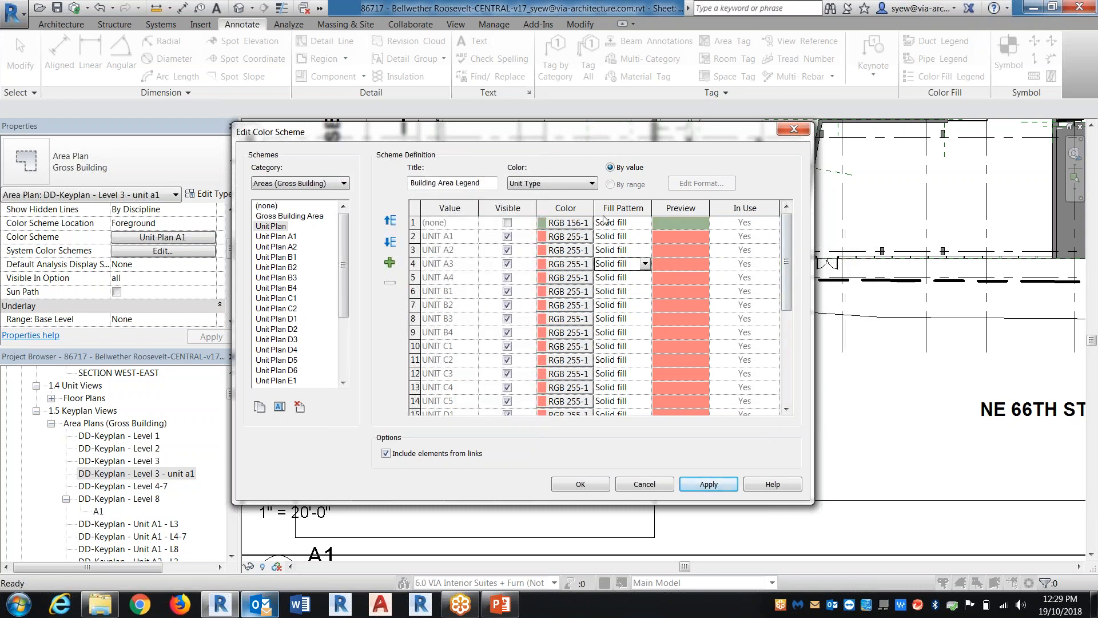
# Duplicate the Unit Plan color scheme and name the copy Area
pyautogui.click(542, 184)
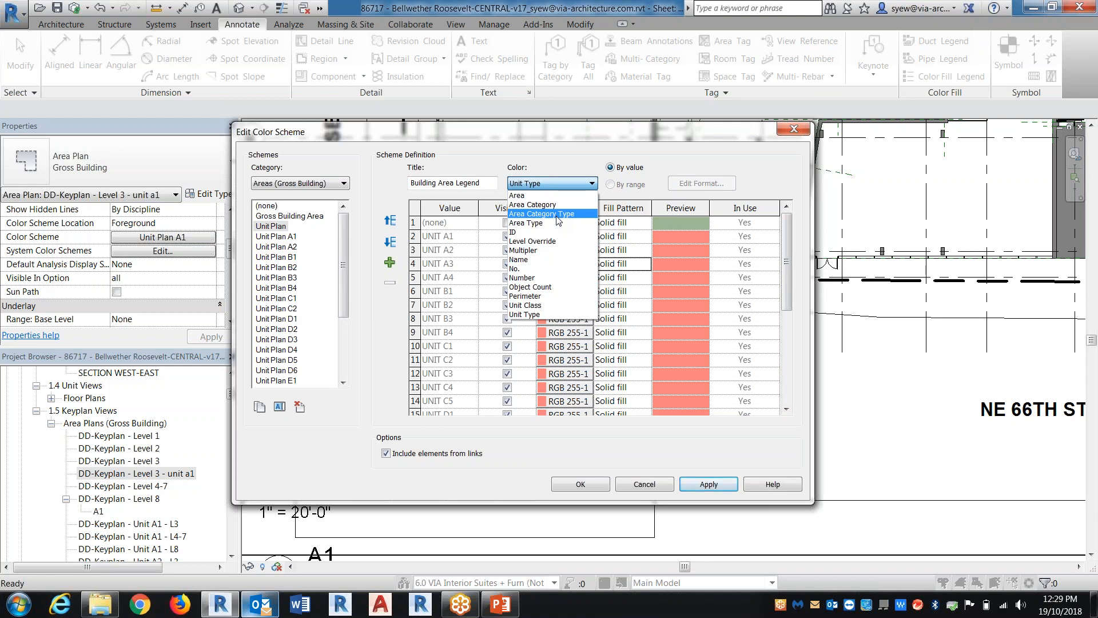
pyautogui.click(353, 210)
pyautogui.rightClick(271, 227)
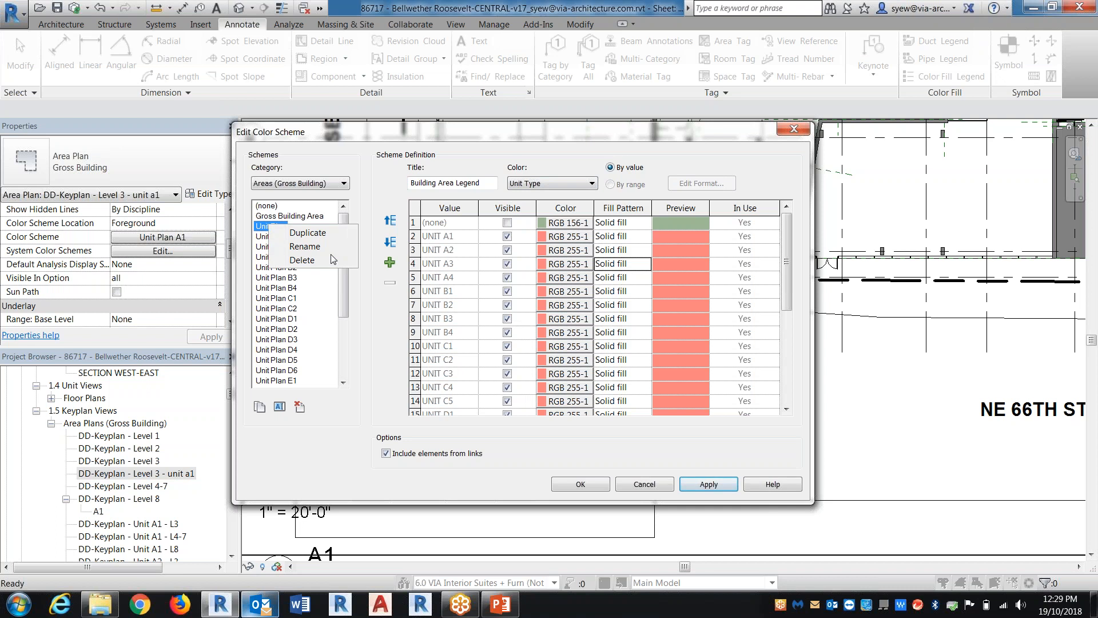
pyautogui.click(307, 233)
pyautogui.write('Area')
pyautogui.press('Return')
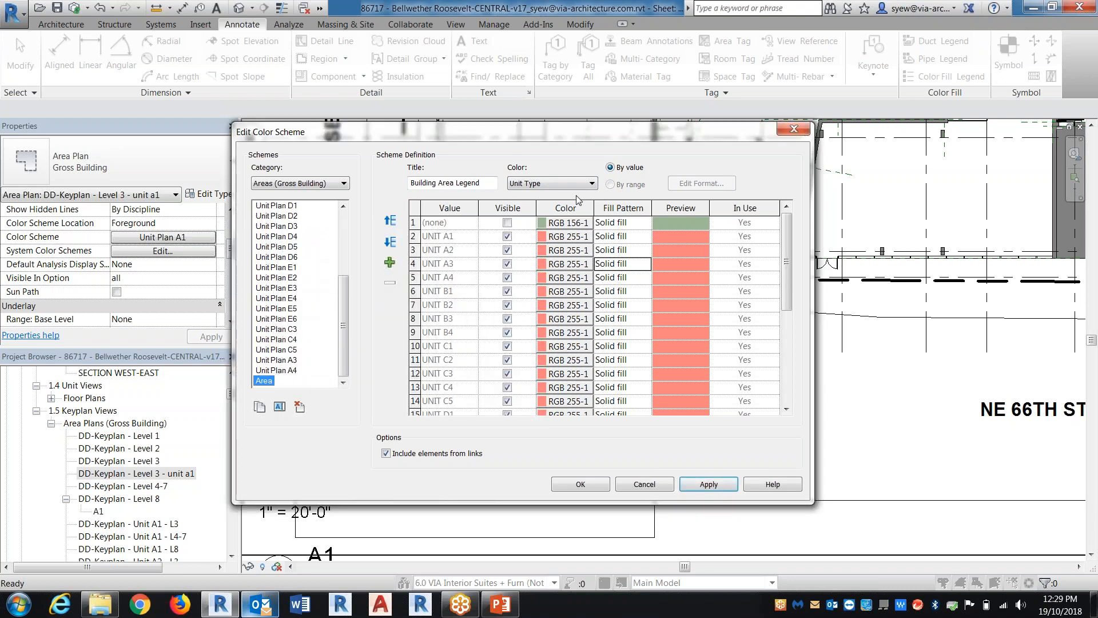
# Color the new Area scheme by the Area parameter, accept losing the existing colors, and review its list of values
pyautogui.click(566, 183)
pyautogui.click(517, 195)
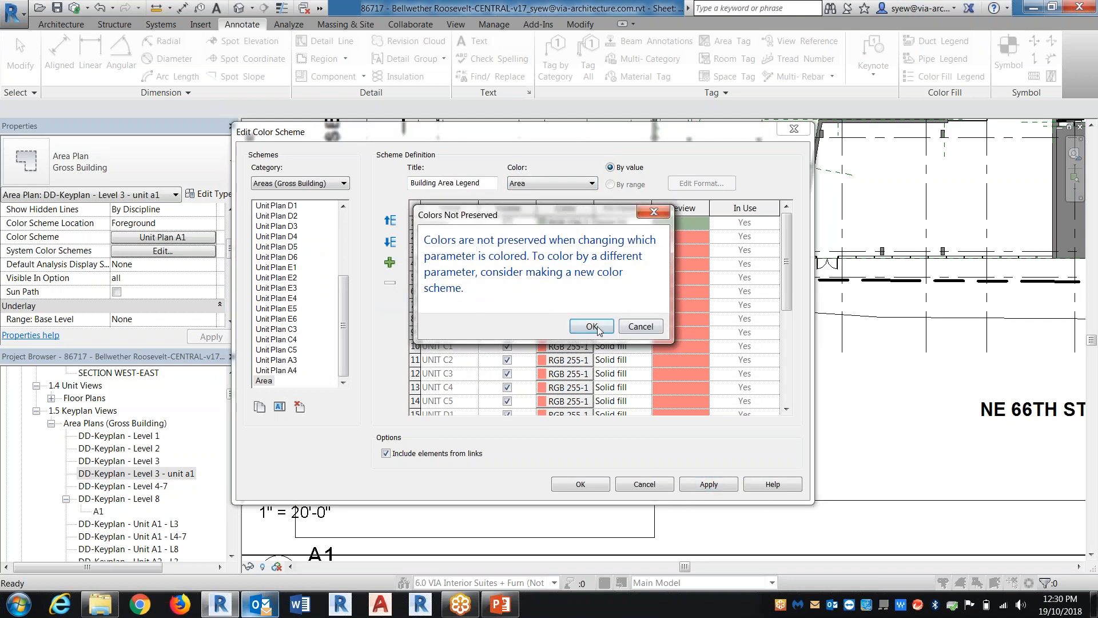
pyautogui.click(761, 341)
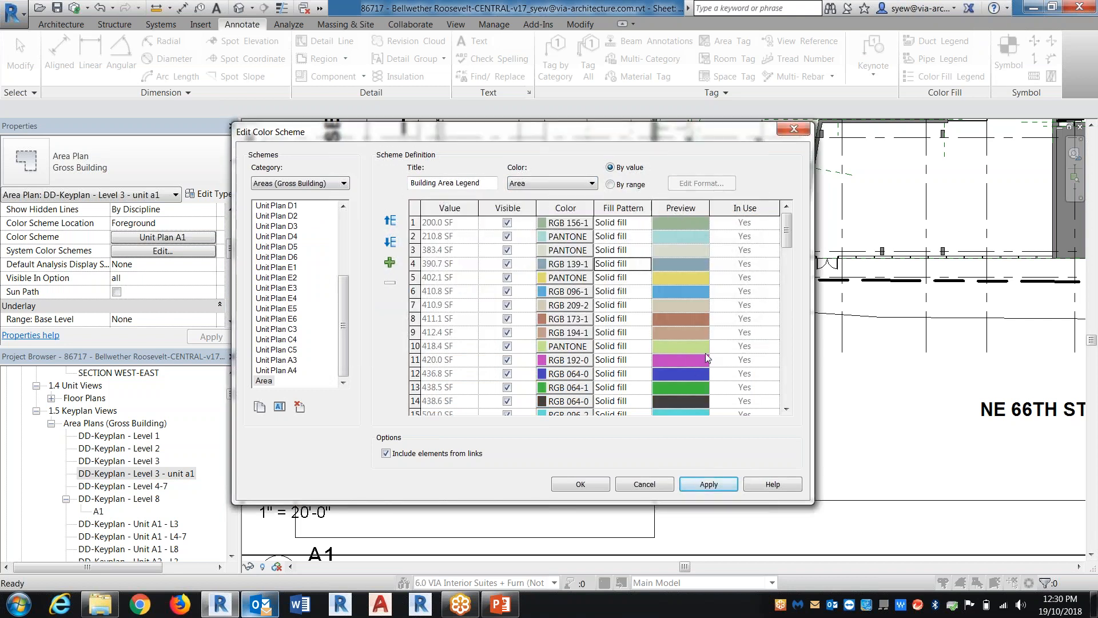
pyautogui.moveTo(785, 245); pyautogui.dragTo(787, 409)
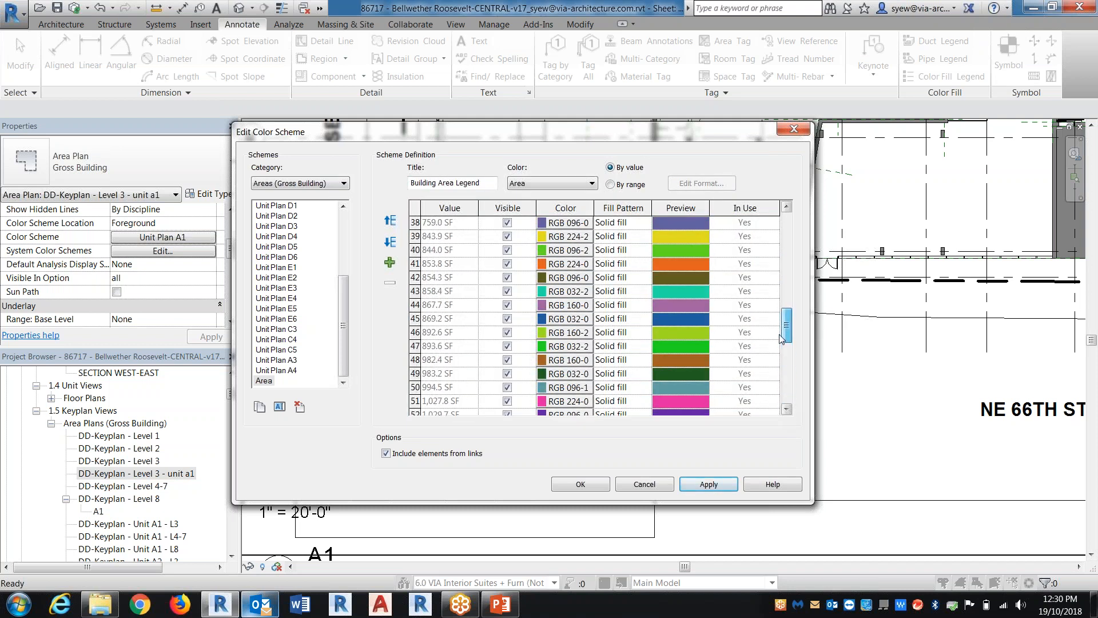
pyautogui.moveTo(788, 410); pyautogui.dragTo(787, 225)
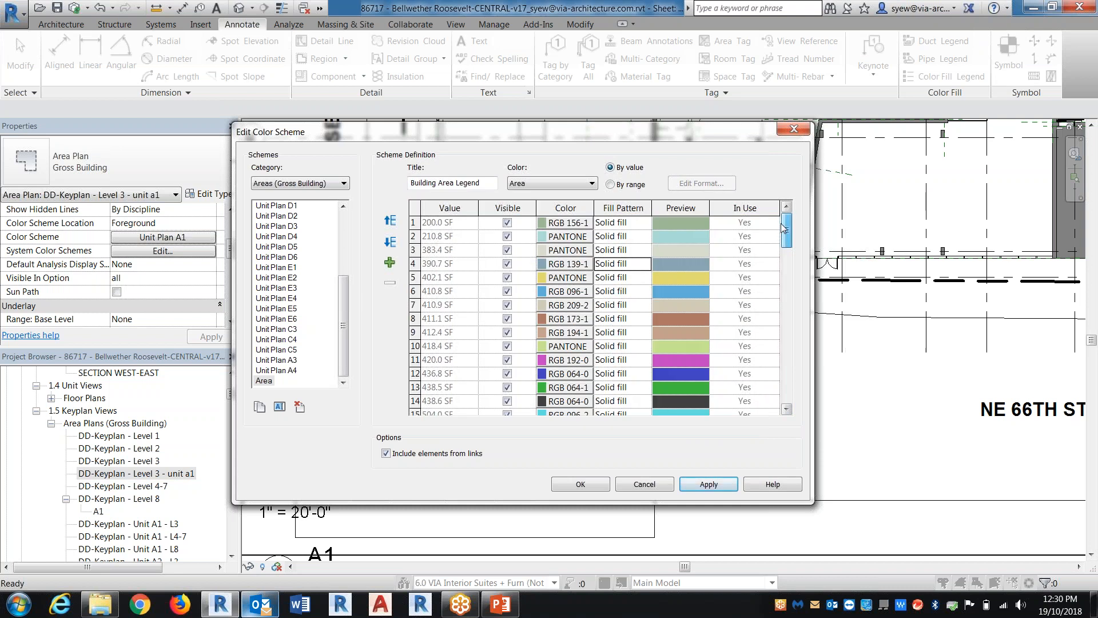
# Color the Area scheme by the Name parameter, and close the color scheme editor without saving its changes
pyautogui.click(573, 185)
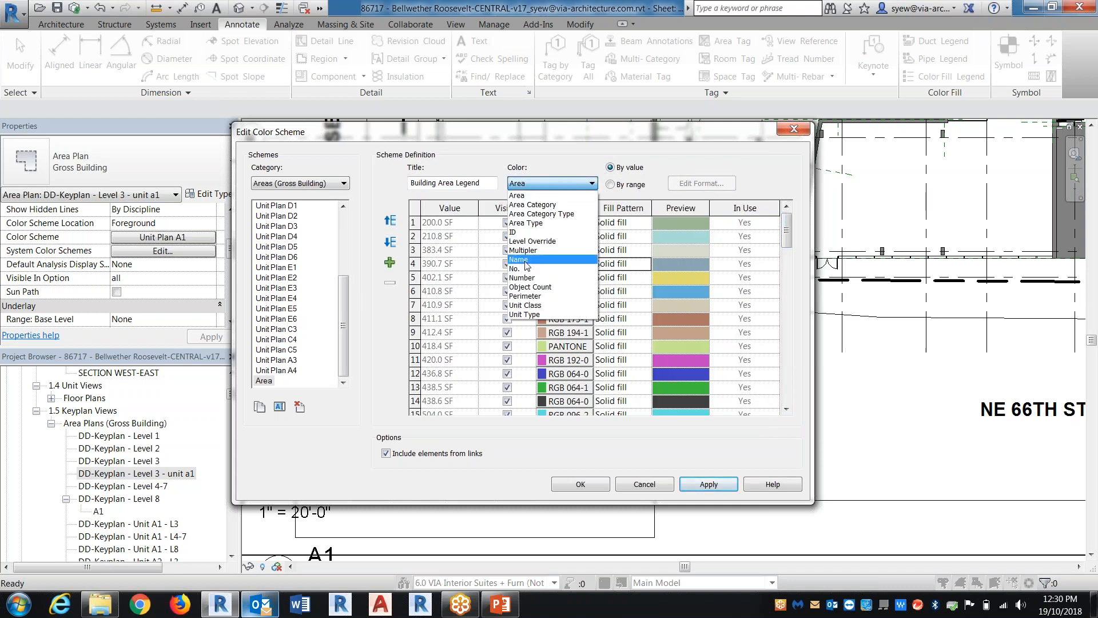
pyautogui.click(549, 252)
pyautogui.click(600, 326)
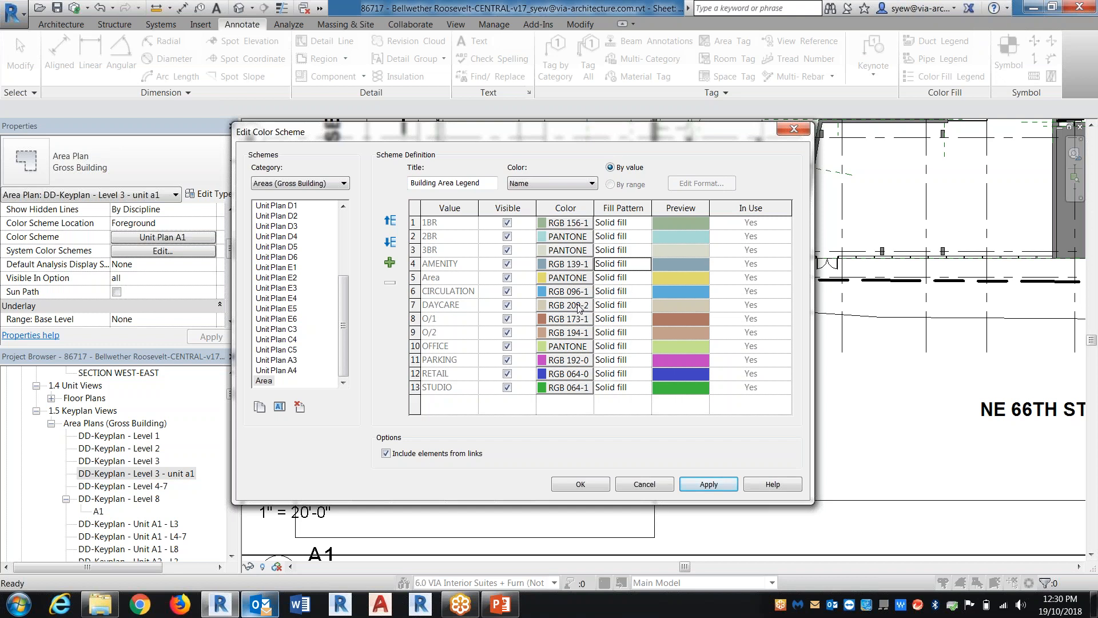
pyautogui.click(552, 183)
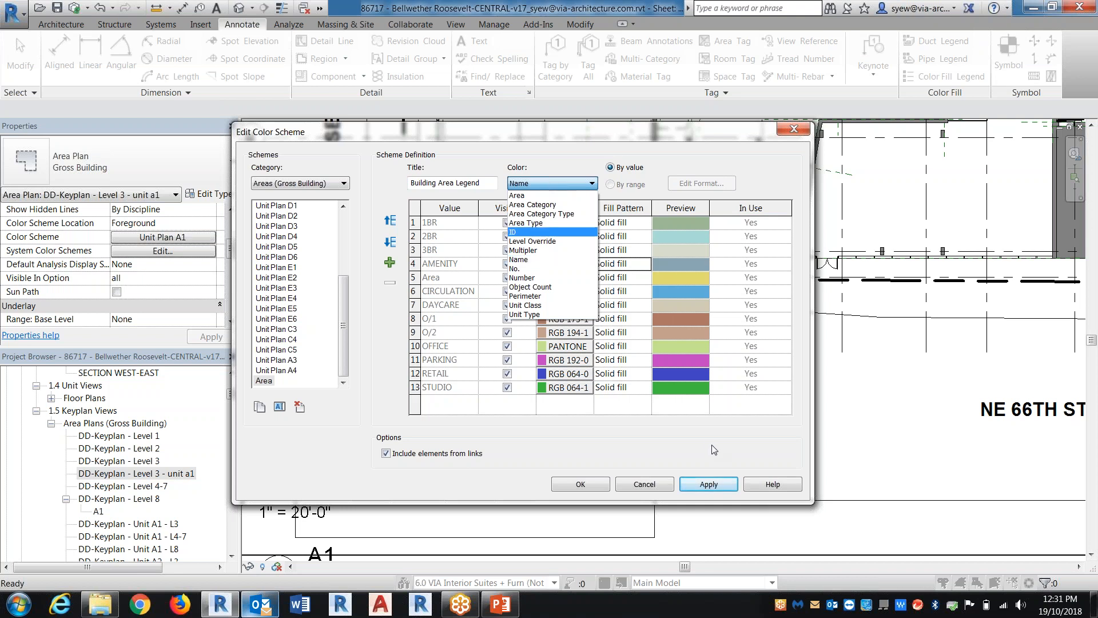
pyautogui.click(649, 489)
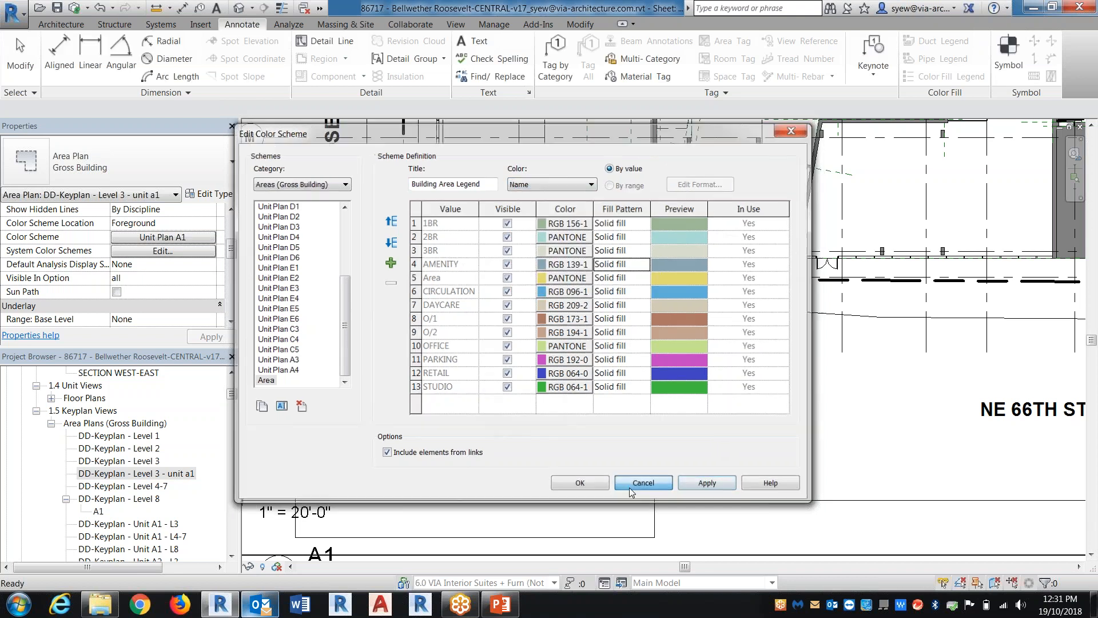
# Activate the A1 key plan viewport on the sheet and examine the annotation categories in its visibility and graphic overrides
pyautogui.click(526, 447)
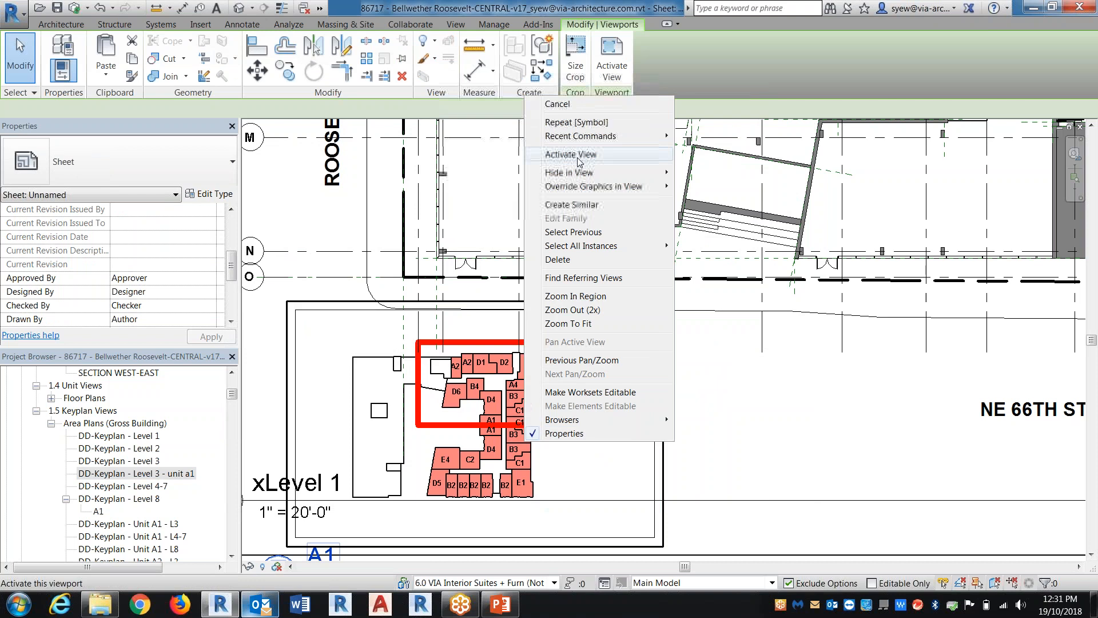
pyautogui.click(578, 157)
pyautogui.press('v')
pyautogui.press('g')
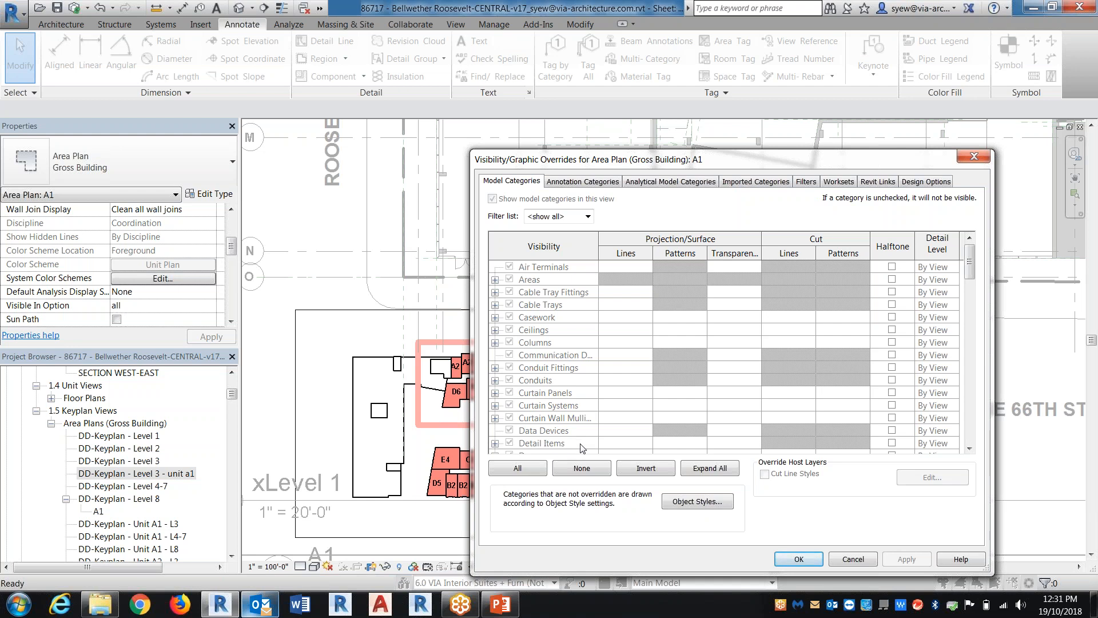
pyautogui.click(564, 181)
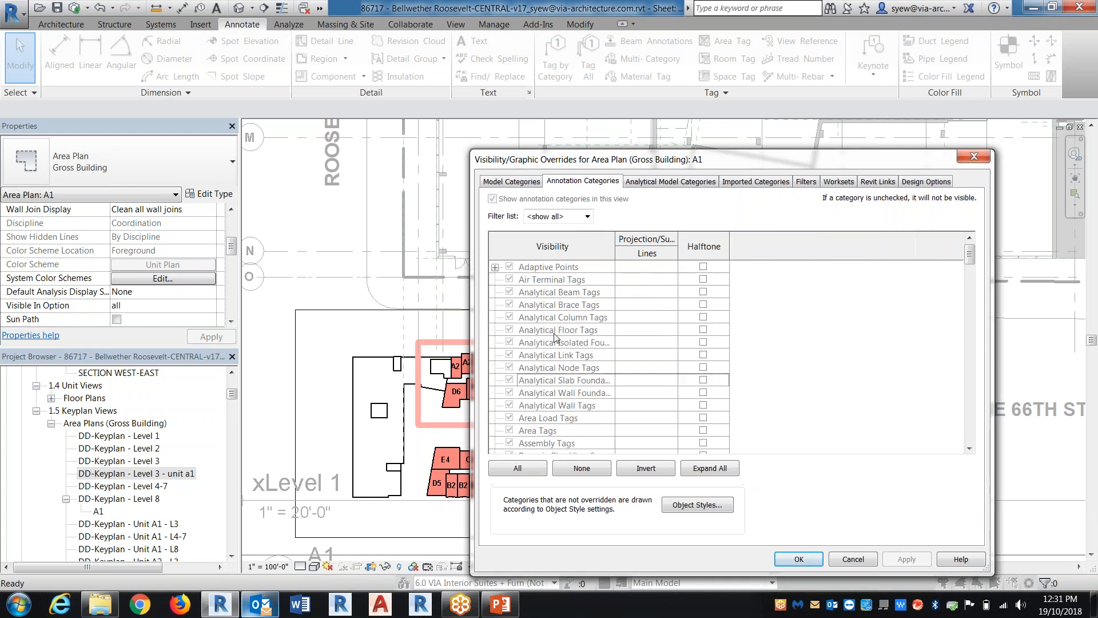
pyautogui.scroll(-3, 591, 420)
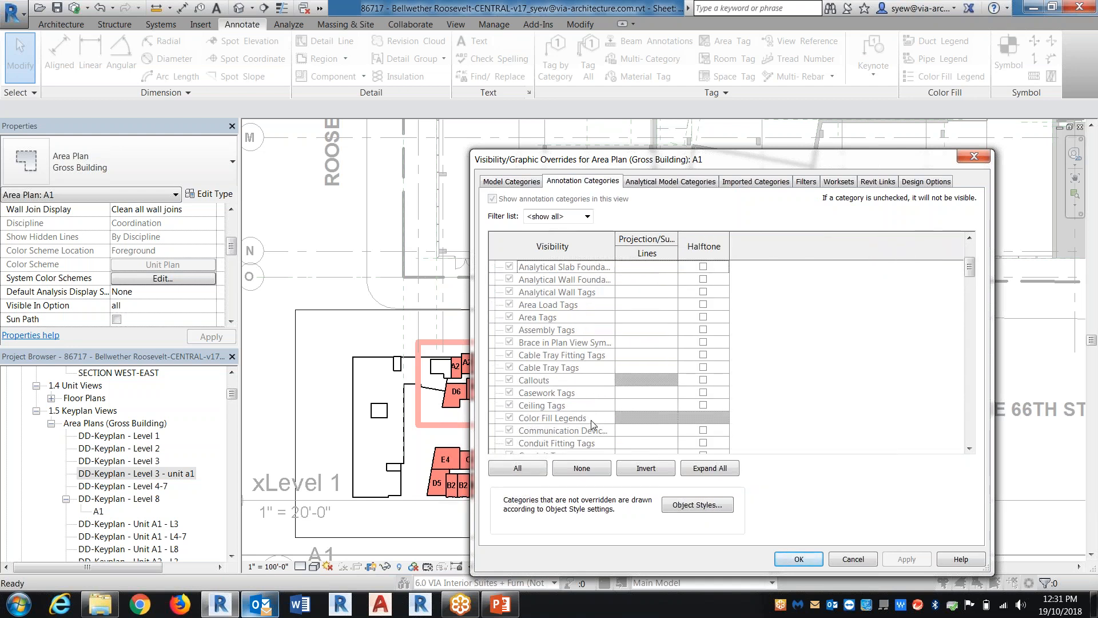
pyautogui.press('Escape')
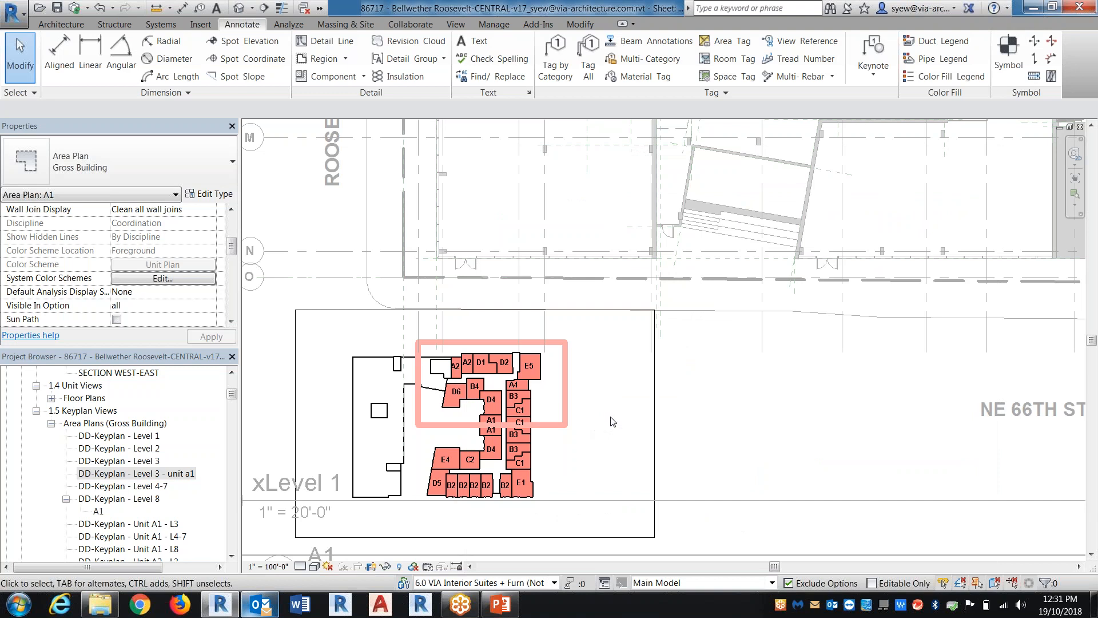
pyautogui.click(502, 25)
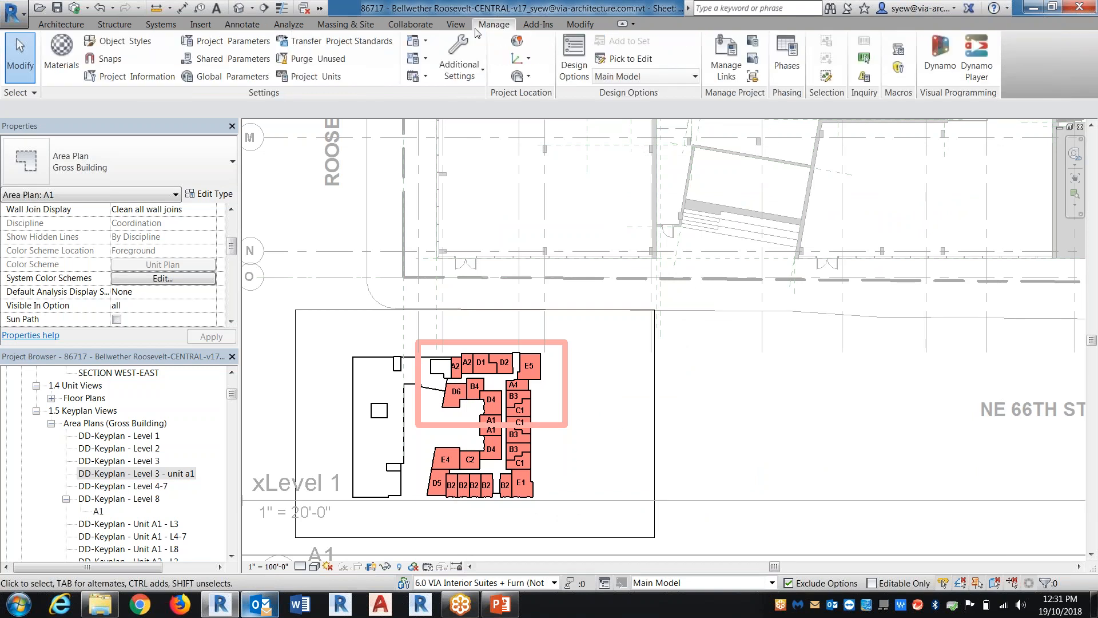
pyautogui.click(456, 24)
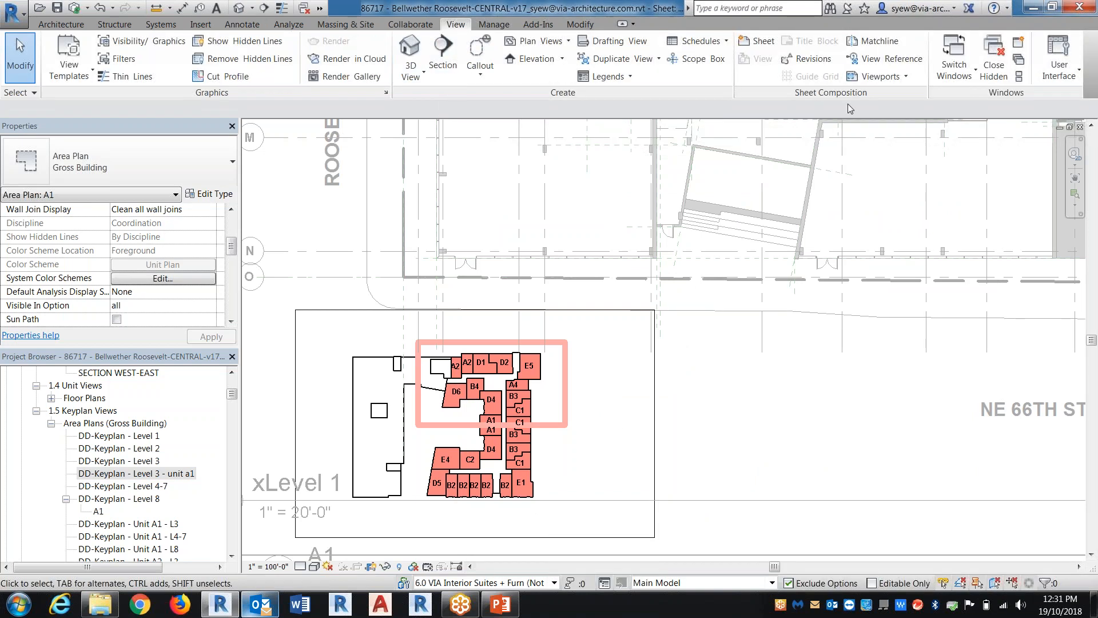
pyautogui.click(869, 59)
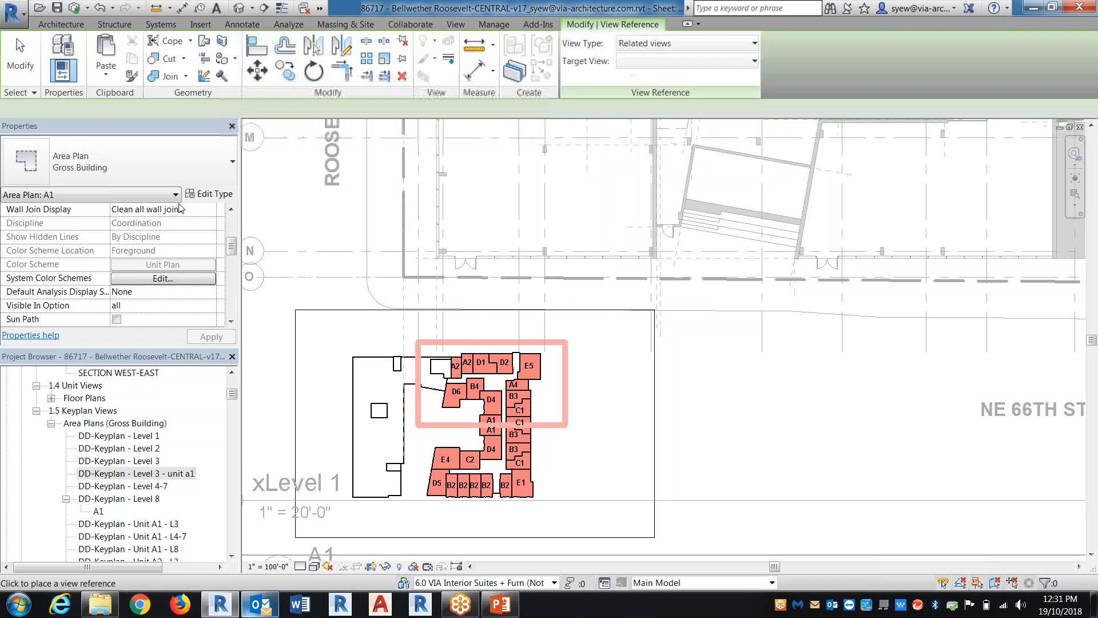
pyautogui.click(153, 163)
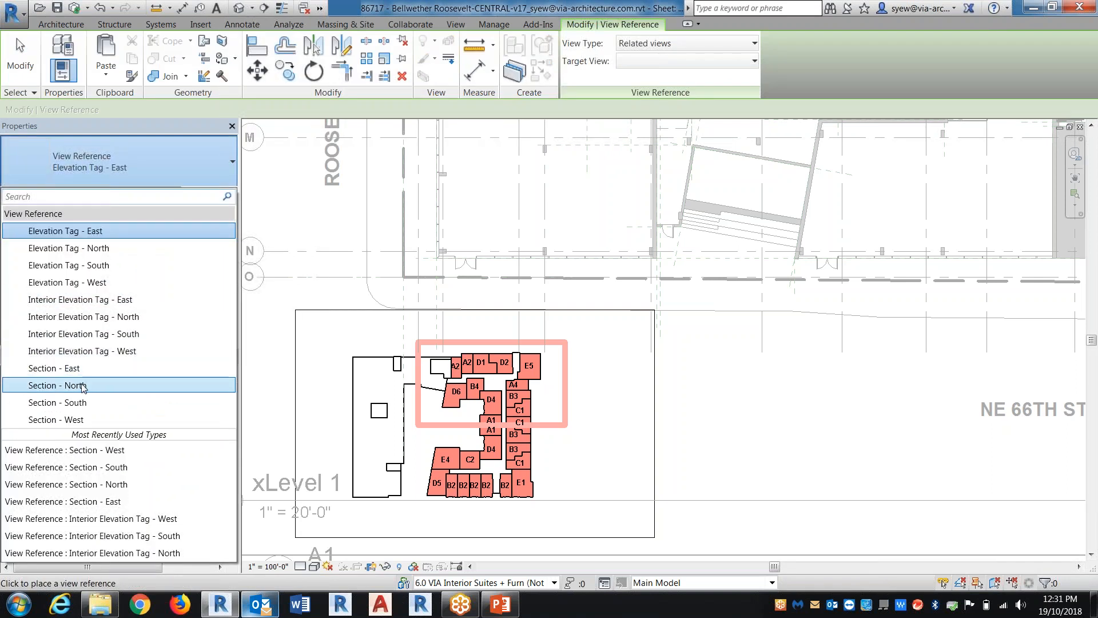
pyautogui.click(83, 385)
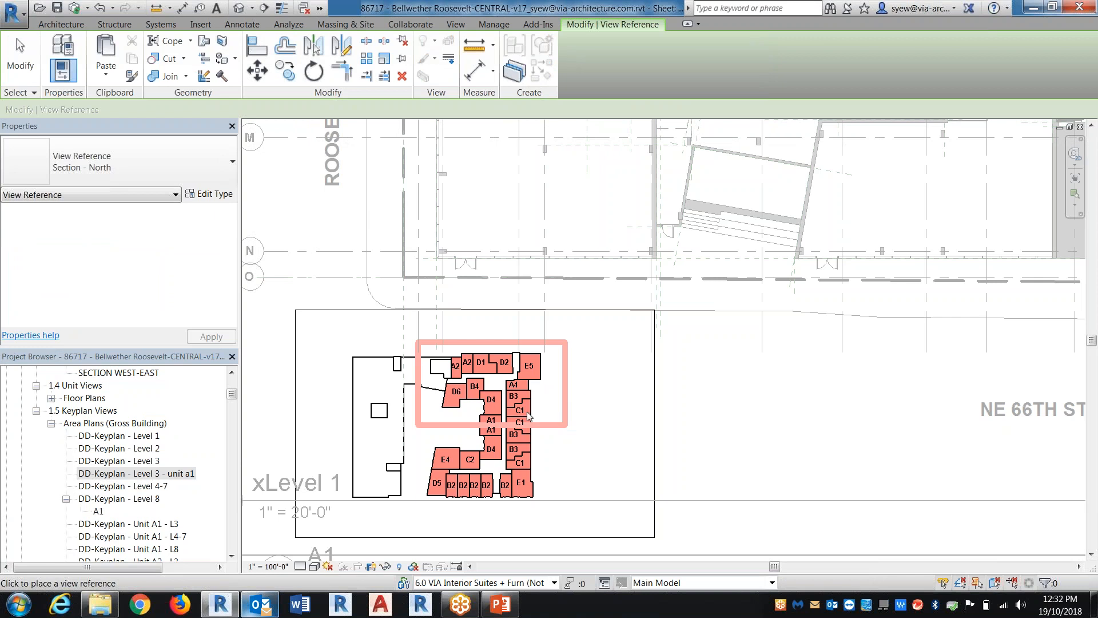
# Open the DD-Keyplan - Level 3 - unit a1 area plan
pyautogui.doubleClick(129, 472)
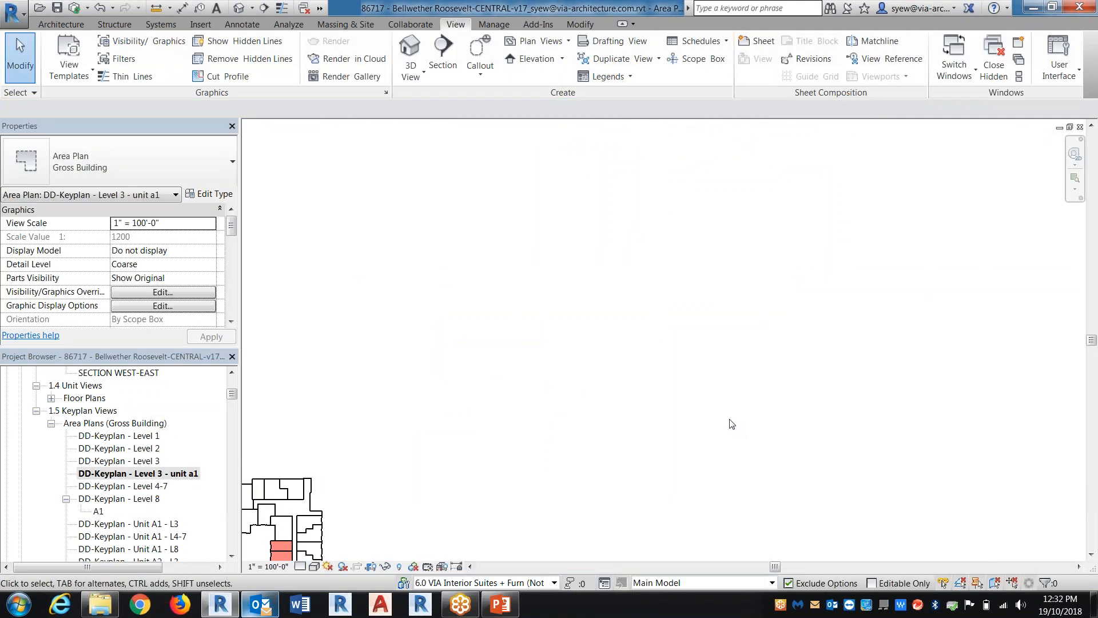
pyautogui.click(374, 569)
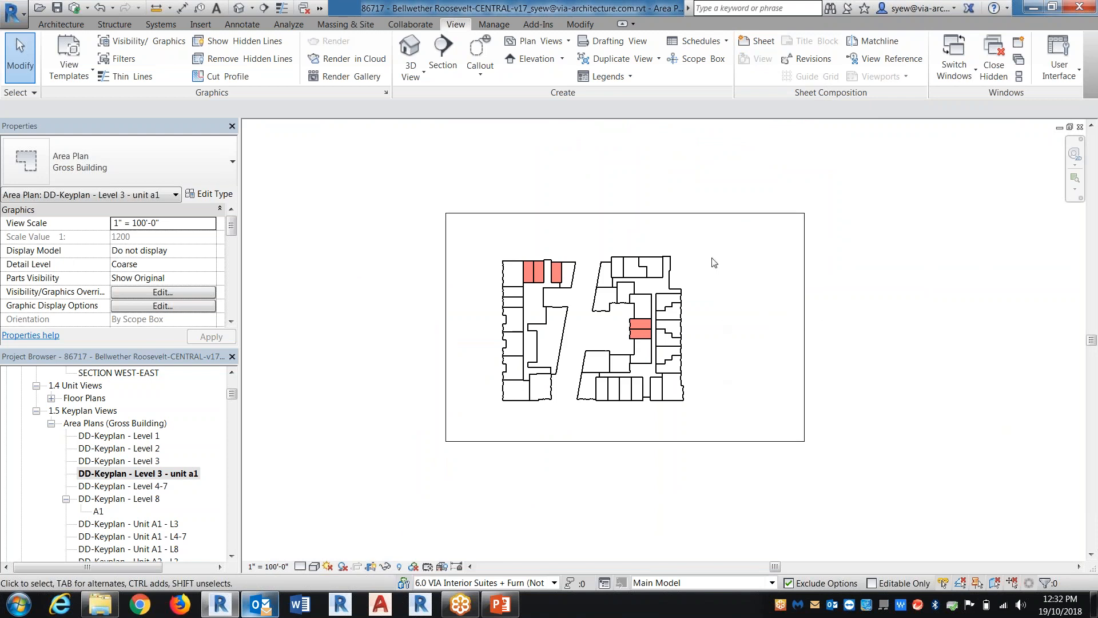
pyautogui.scroll(2, 710, 258)
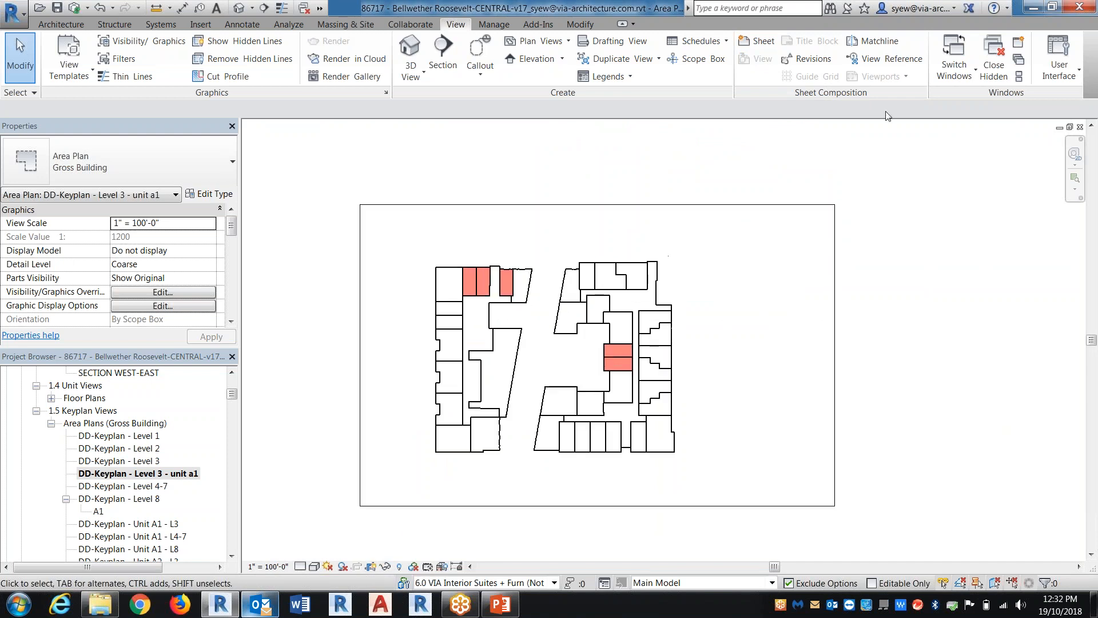
pyautogui.click(524, 60)
pyautogui.press('Escape')
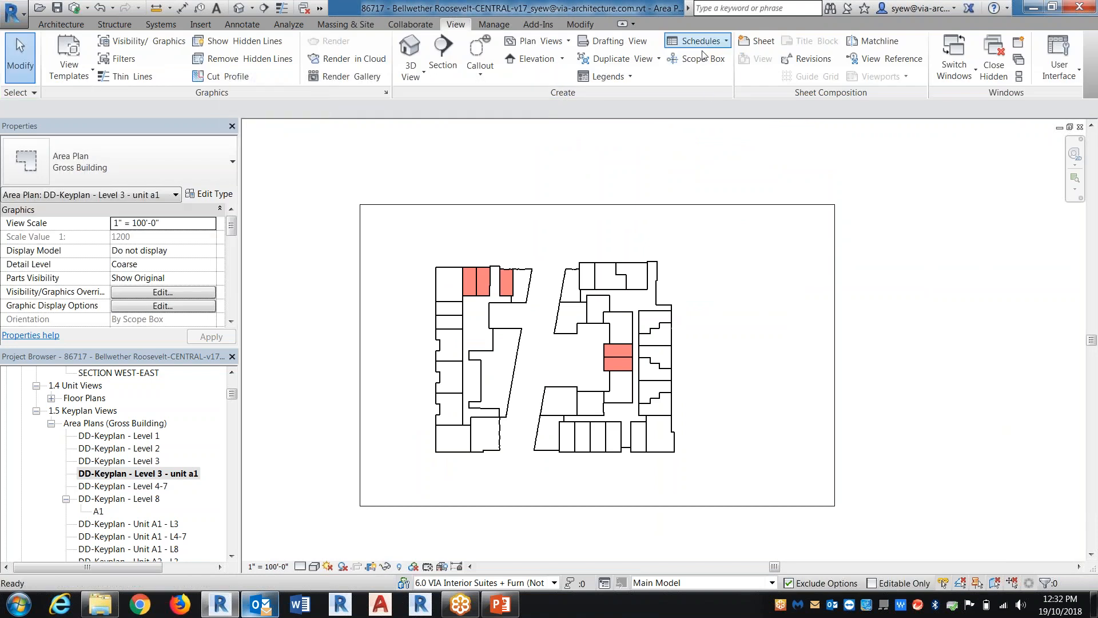
# Place a Section - North view reference beside the west side of the building outline
pyautogui.click(888, 59)
pyautogui.click(143, 161)
pyautogui.click(69, 384)
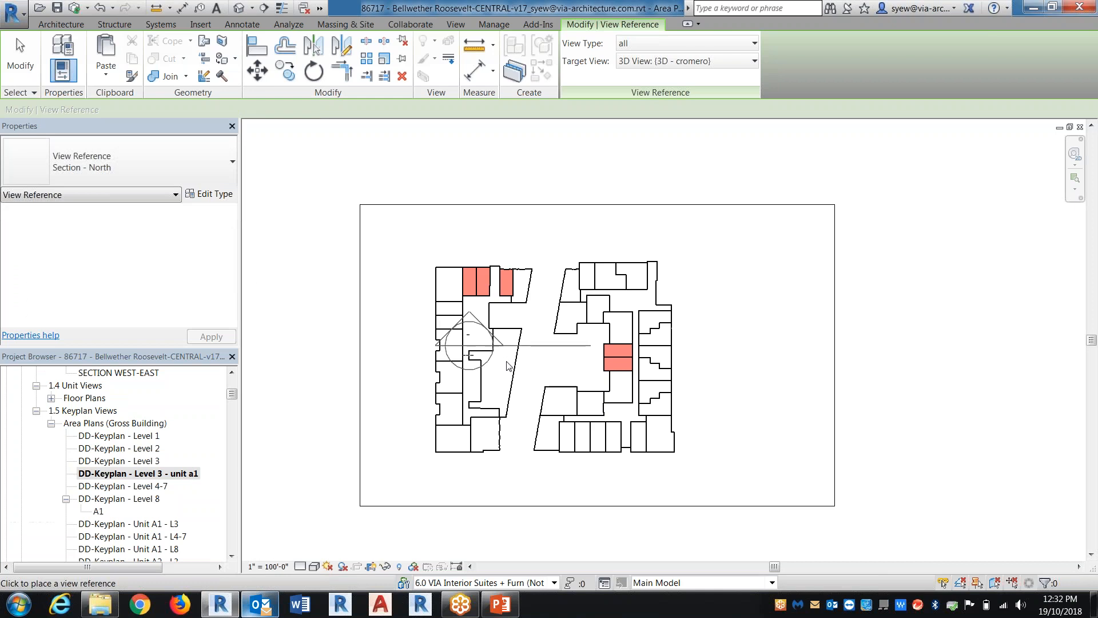
pyautogui.click(386, 366)
pyautogui.press('Escape')
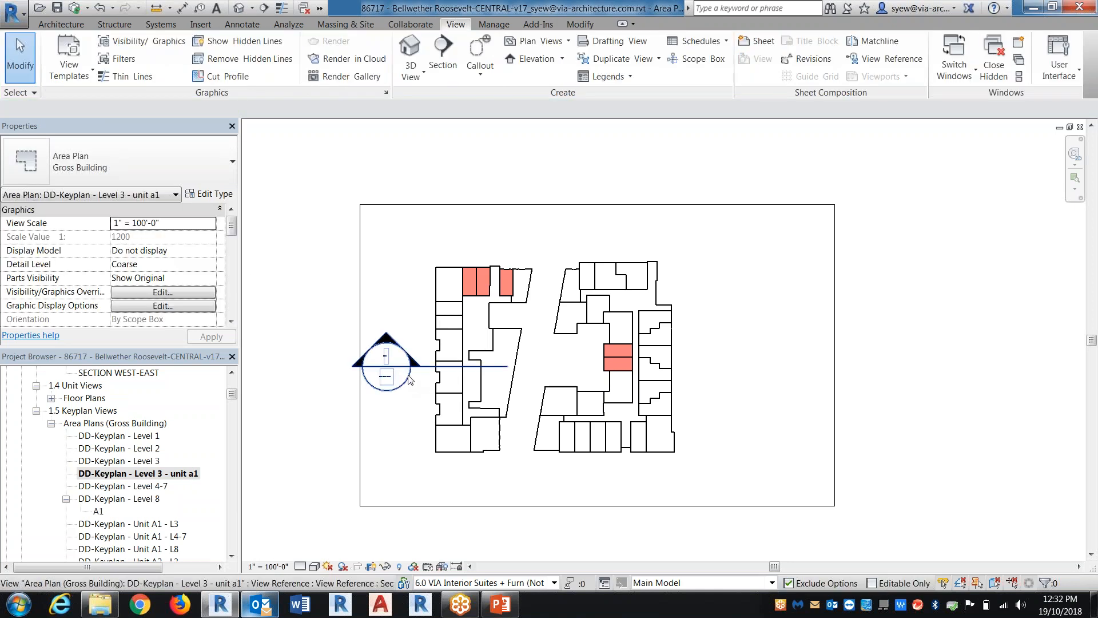
# Set the section reference's view type to Section and its target view to SECTION AT STATION ENTRY
pyautogui.click(403, 389)
pyautogui.click(743, 43)
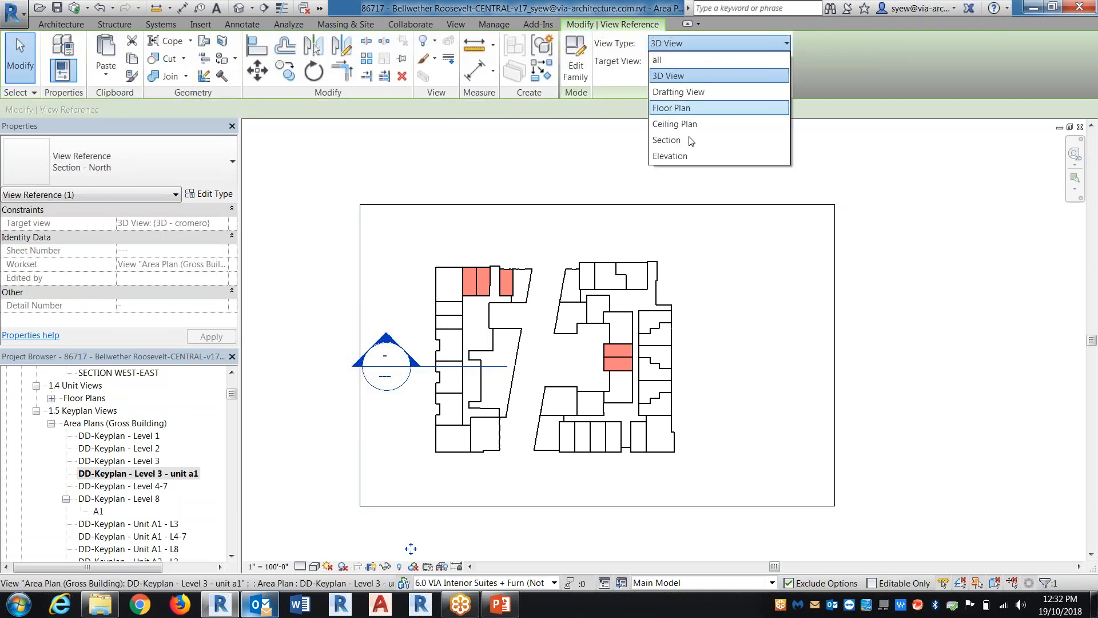
pyautogui.click(684, 157)
pyautogui.click(694, 43)
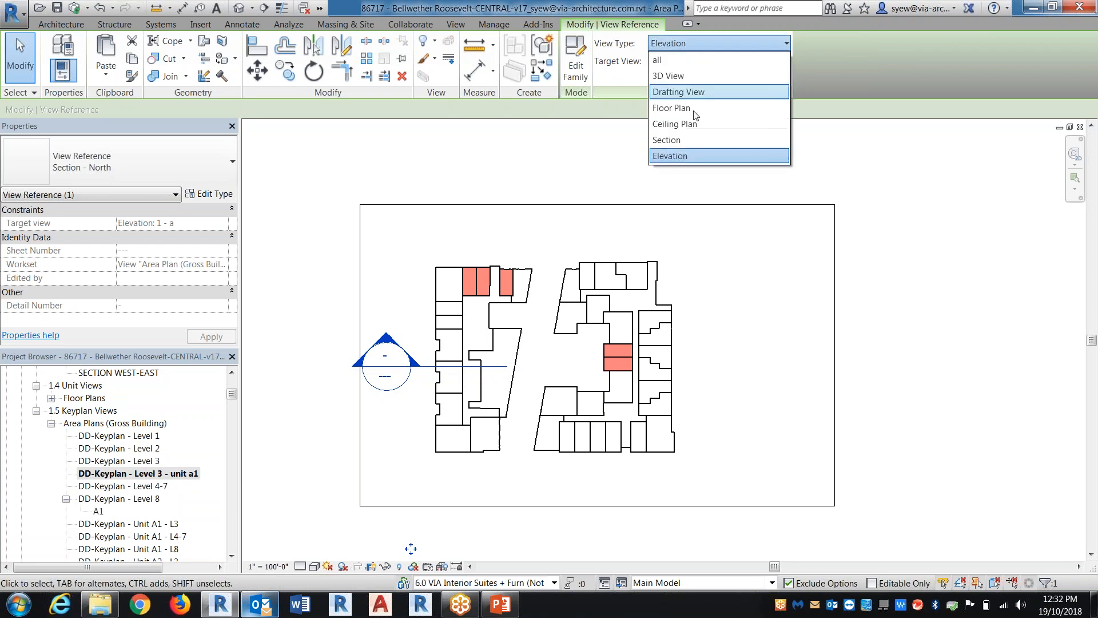
pyautogui.click(686, 140)
pyautogui.click(743, 61)
pyautogui.scroll(-3, 755, 152)
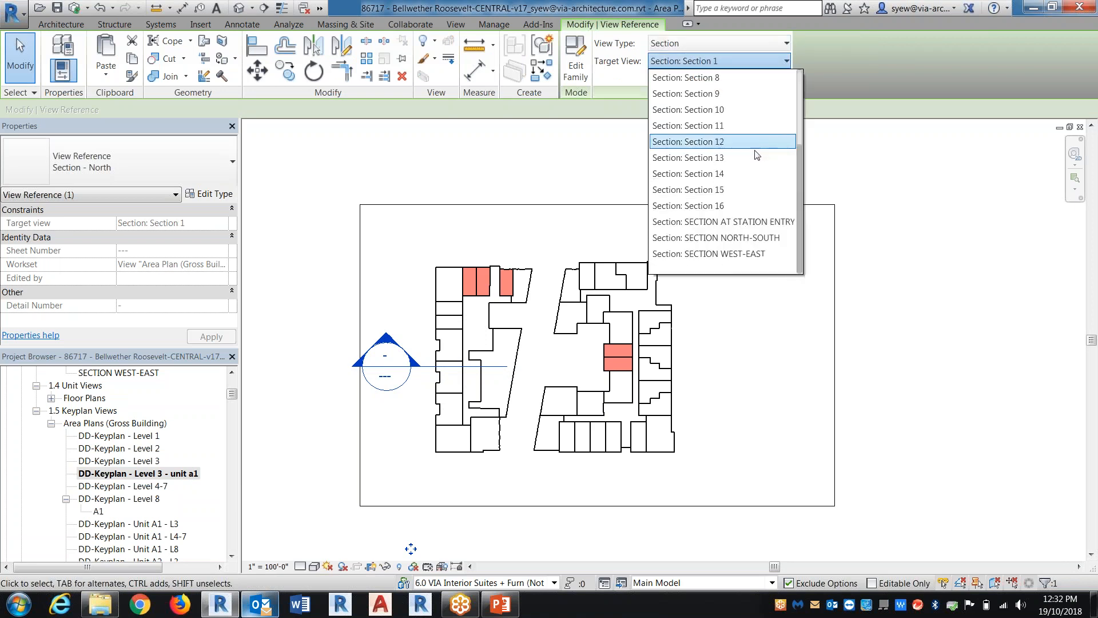
pyautogui.click(756, 222)
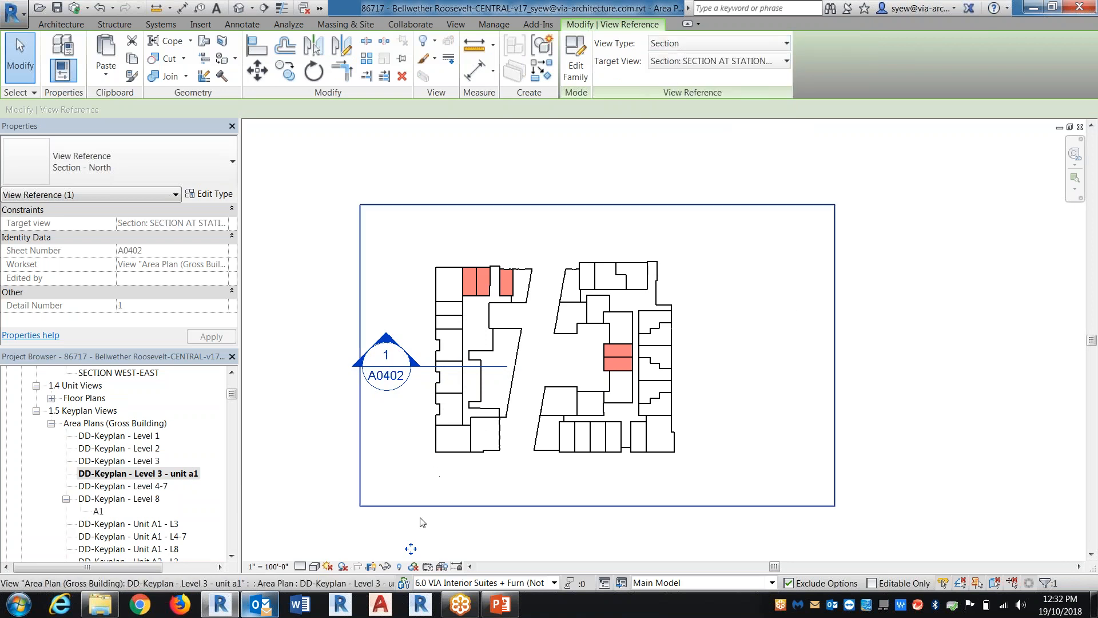
# Move the section reference slightly lower beside the key plan and deselect it
pyautogui.moveTo(413, 552); pyautogui.dragTo(410, 566)
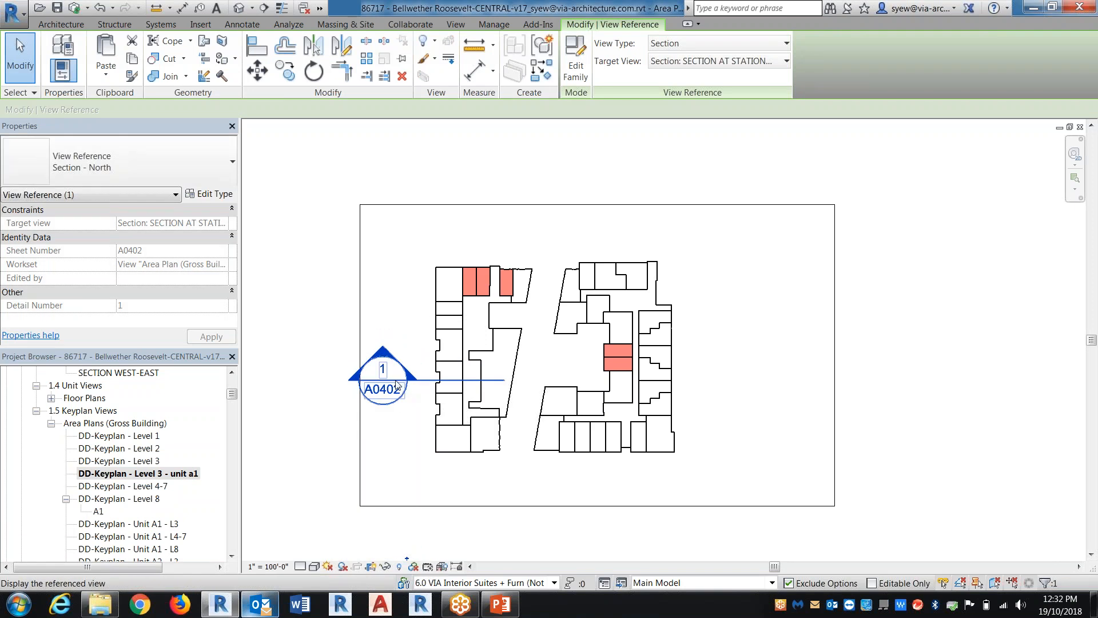
pyautogui.click(492, 24)
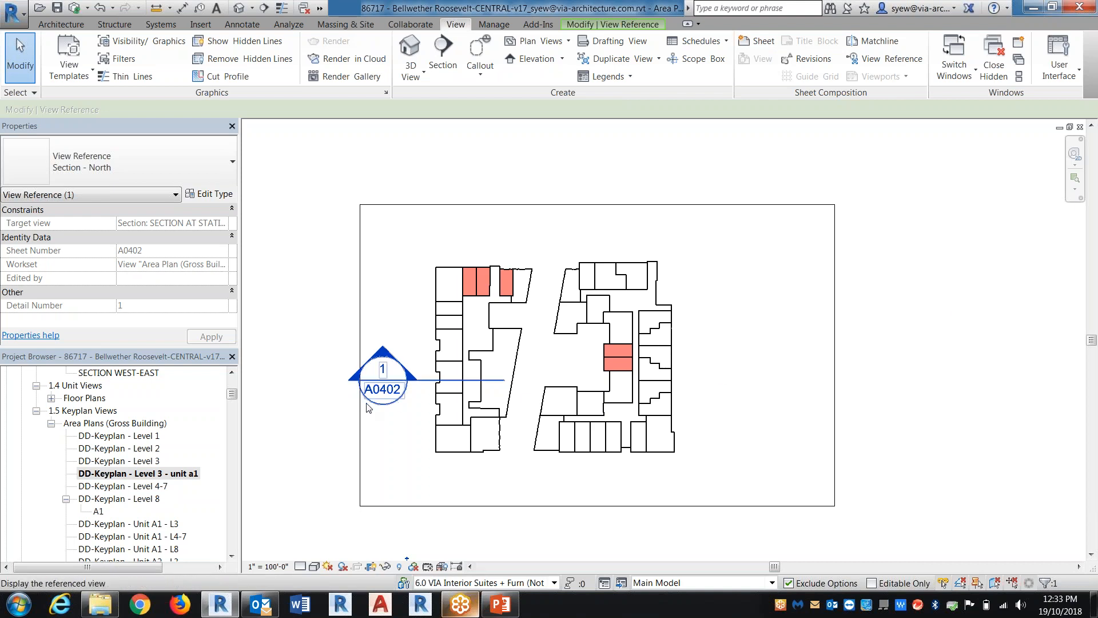
pyautogui.click(260, 394)
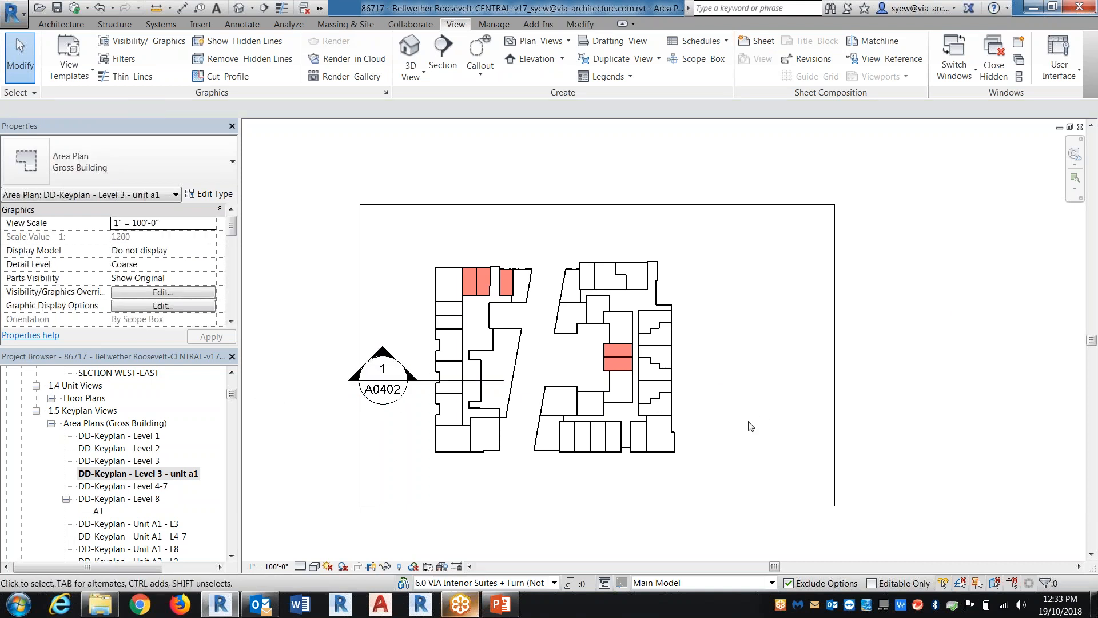
# Place an Elevation Tag - East view reference just outside the east side of the building outline
pyautogui.click(888, 59)
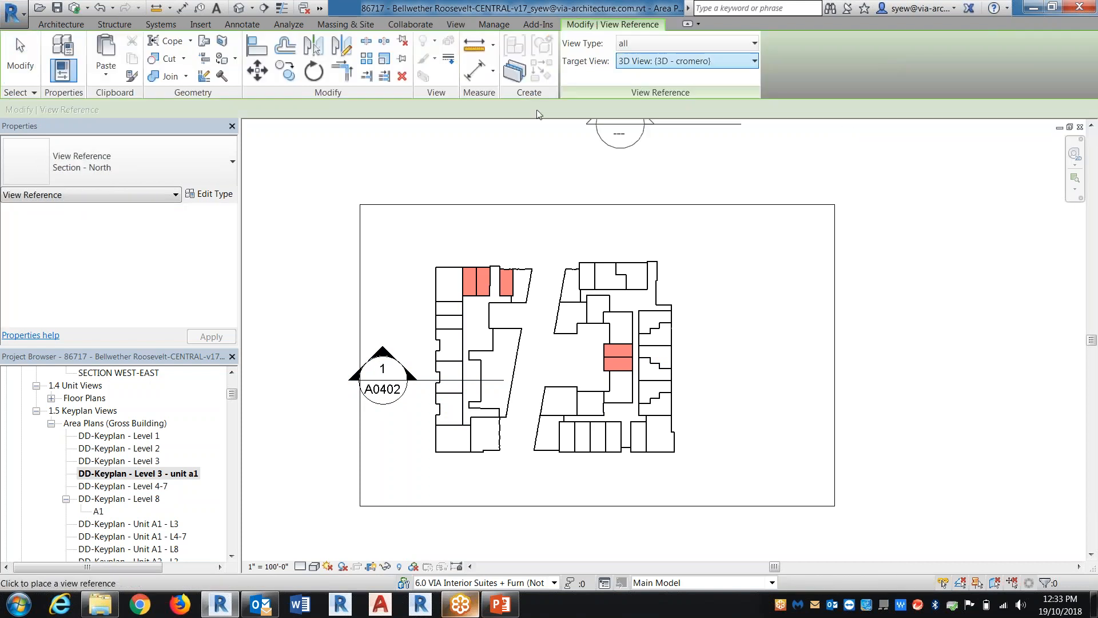
pyautogui.click(102, 162)
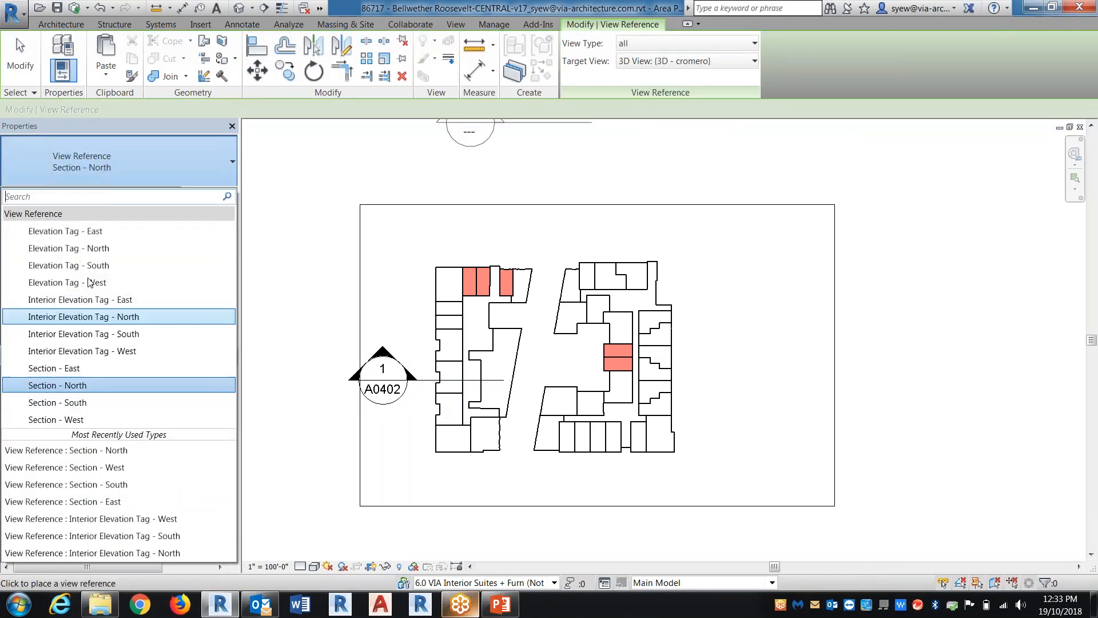
pyautogui.click(90, 231)
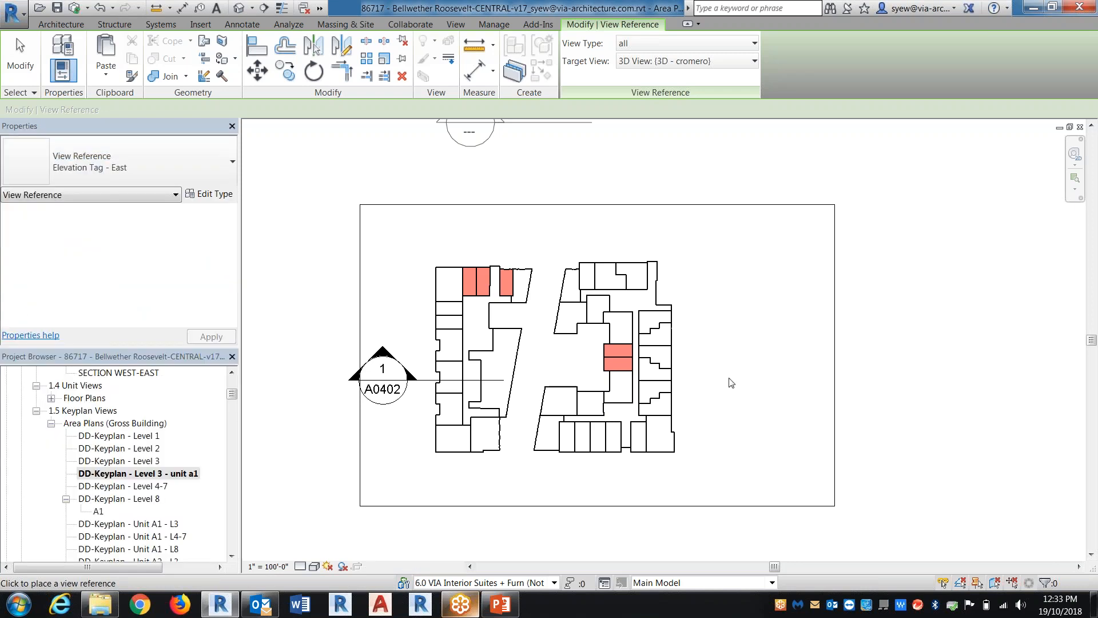
pyautogui.click(737, 365)
pyautogui.press('Escape')
pyautogui.press('Escape')
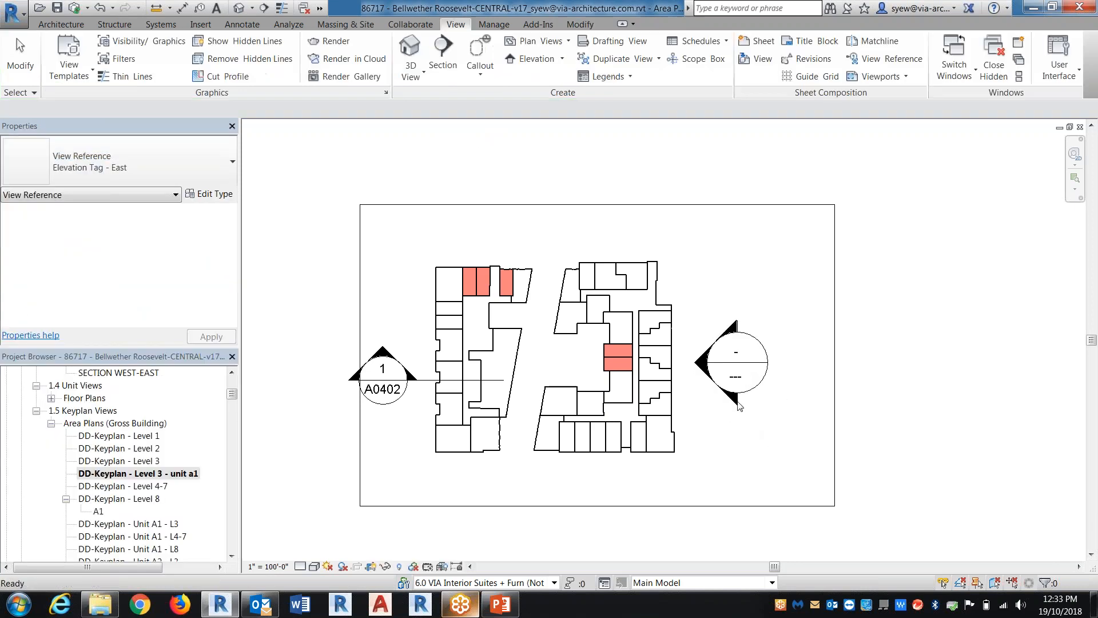
# Set the elevation tag reference's view type to Elevation and its target view to Elevation: North
pyautogui.click(715, 360)
pyautogui.click(679, 49)
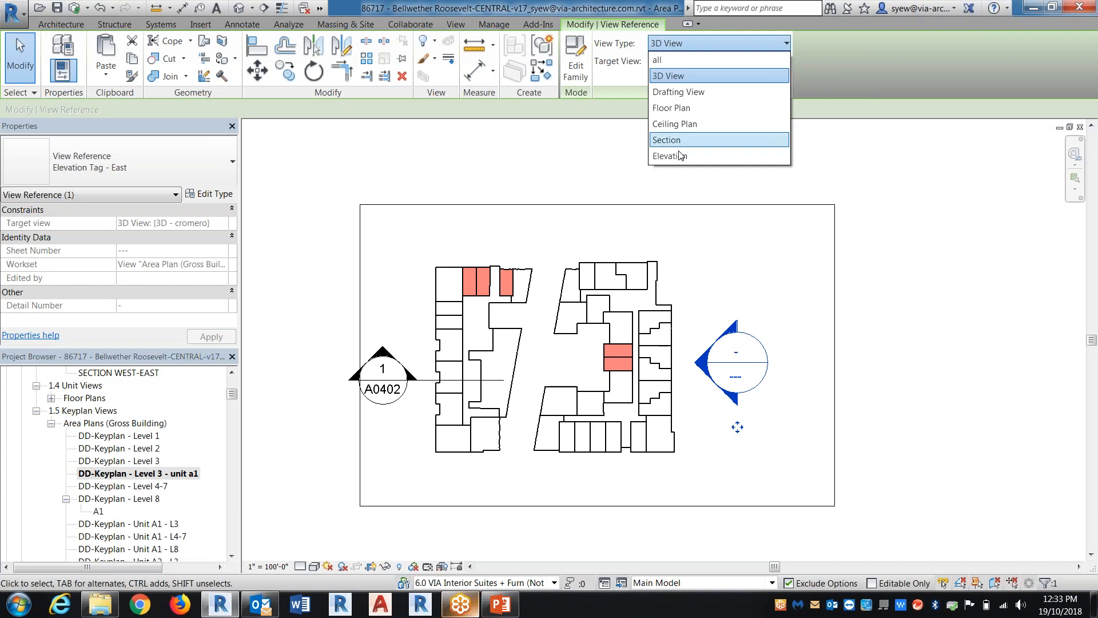
pyautogui.click(694, 156)
pyautogui.click(695, 62)
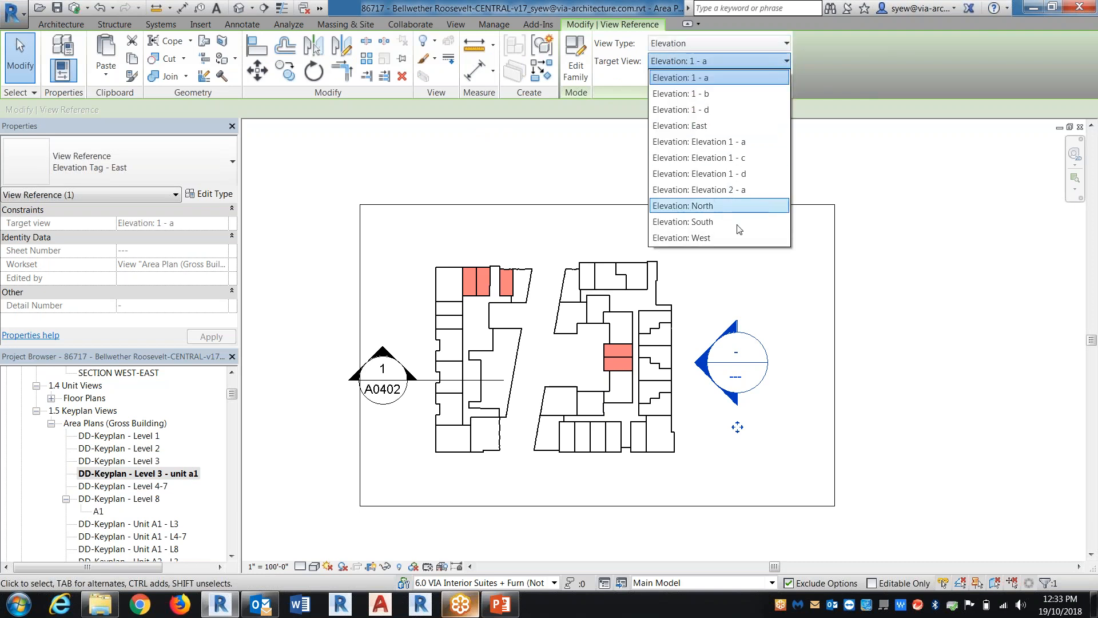
pyautogui.click(741, 228)
pyautogui.click(784, 296)
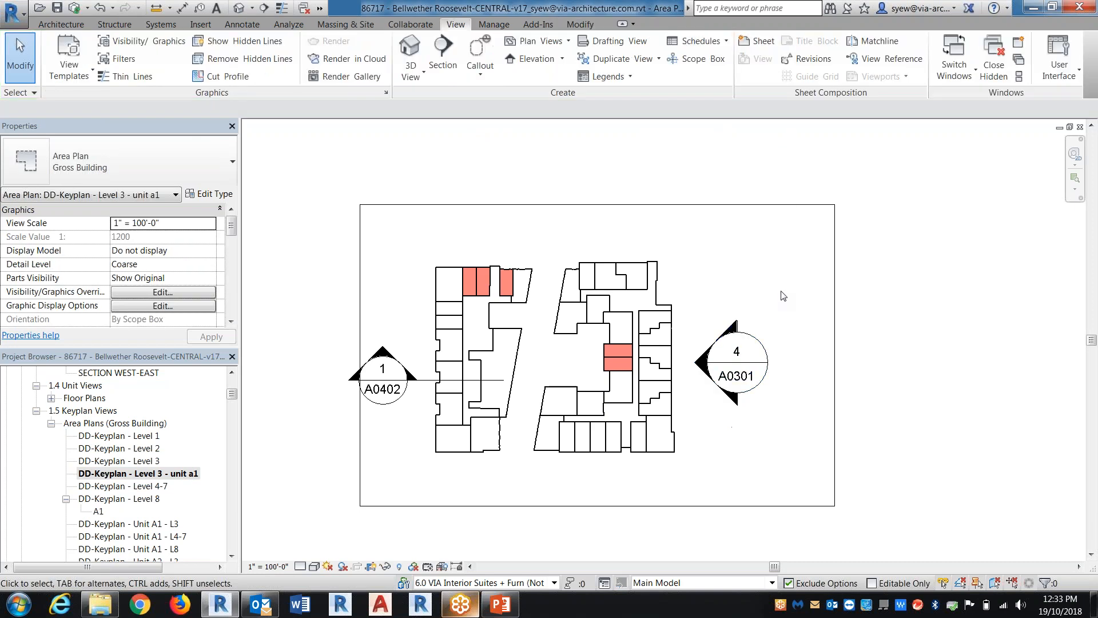
pyautogui.click(752, 383)
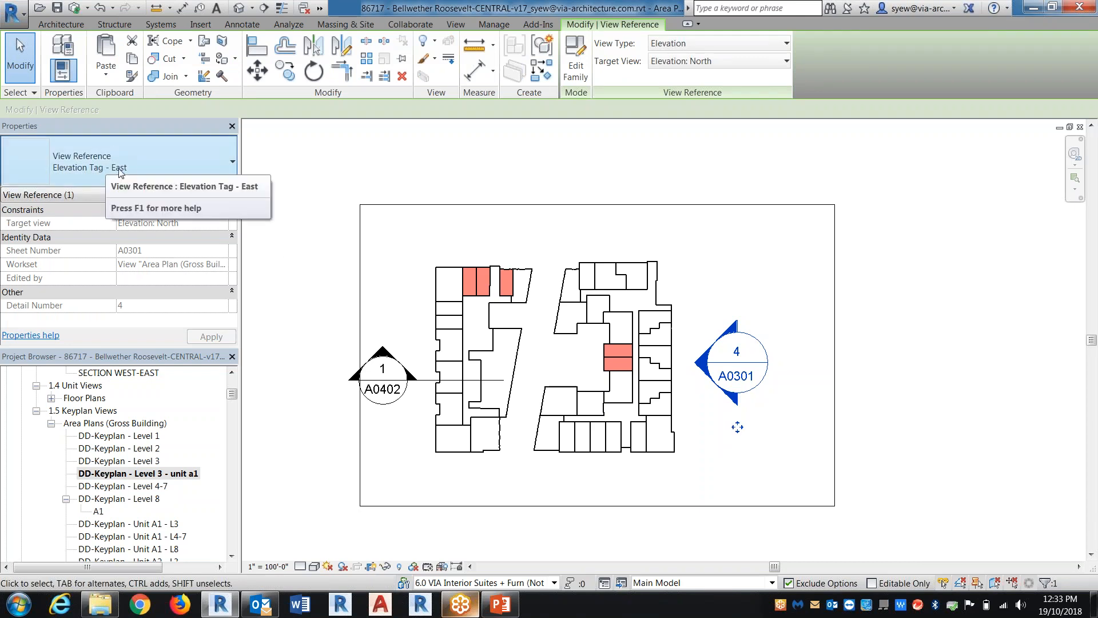
pyautogui.click(815, 368)
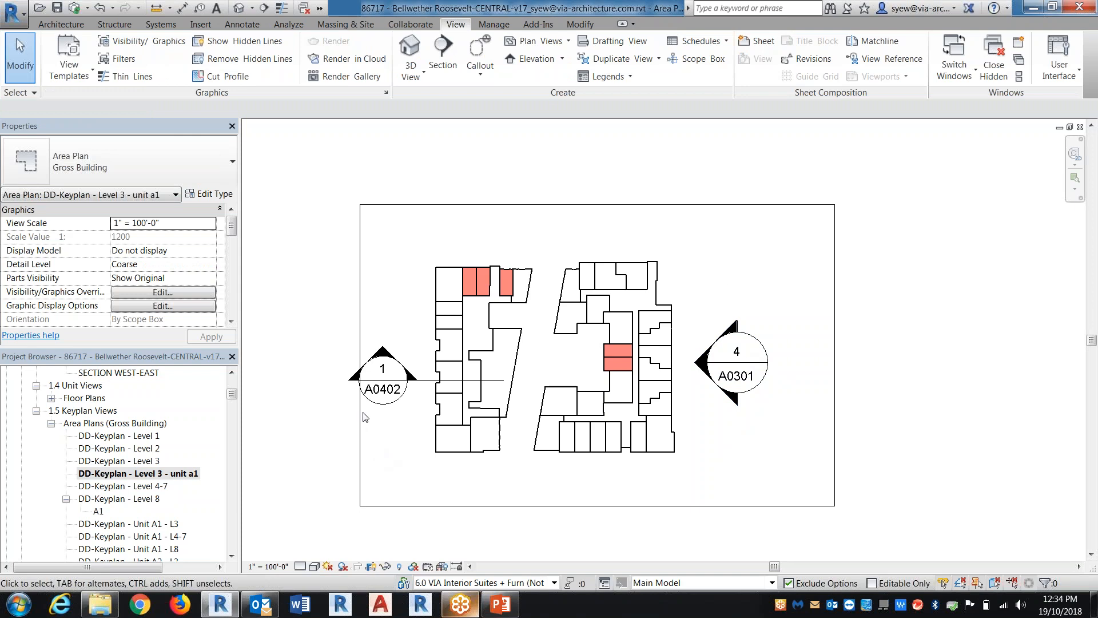
# Copy the section and elevation references into the DD-Keyplan - Level 4-7 area plan, aligned to the same position
pyautogui.click(374, 384)
pyautogui.keyDown('ctrl'); pyautogui.click(753, 414); pyautogui.keyUp('ctrl')
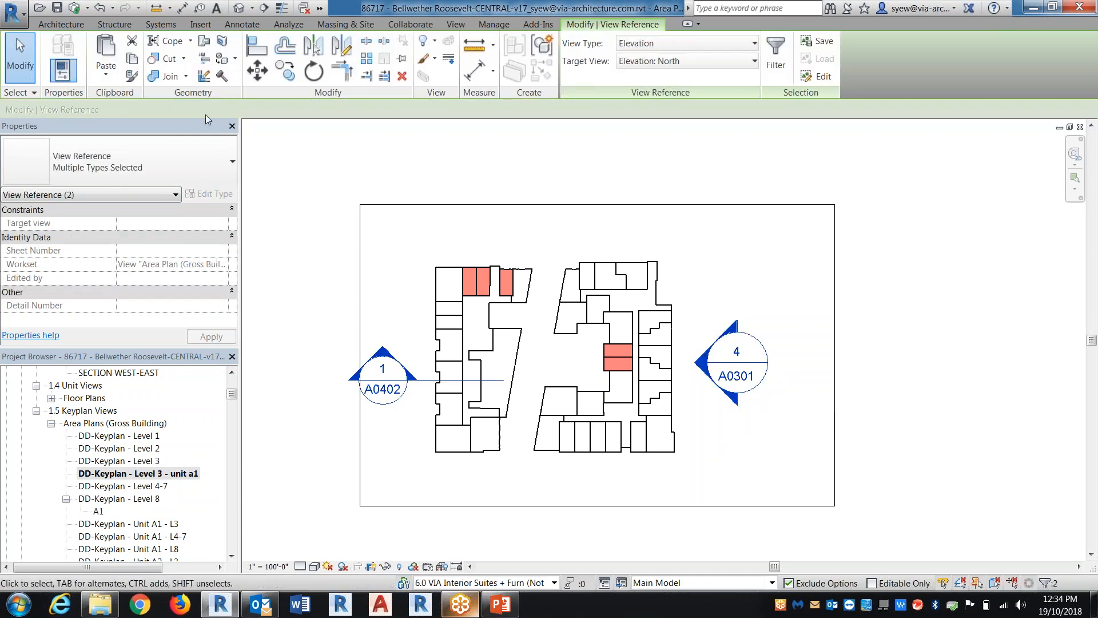
pyautogui.doubleClick(153, 487)
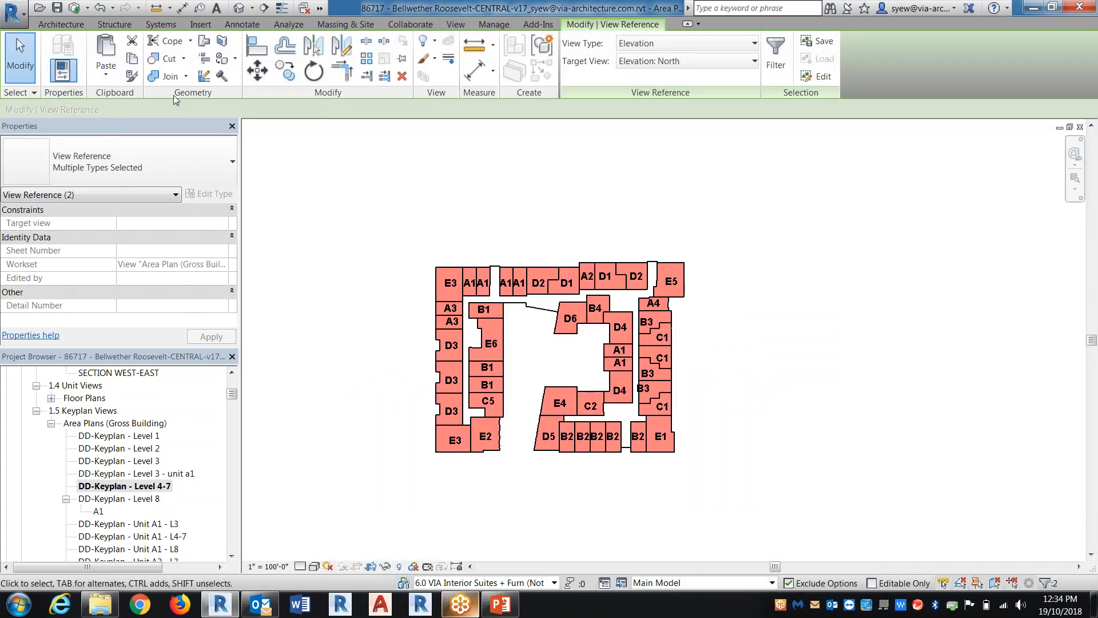
pyautogui.click(106, 74)
pyautogui.click(171, 191)
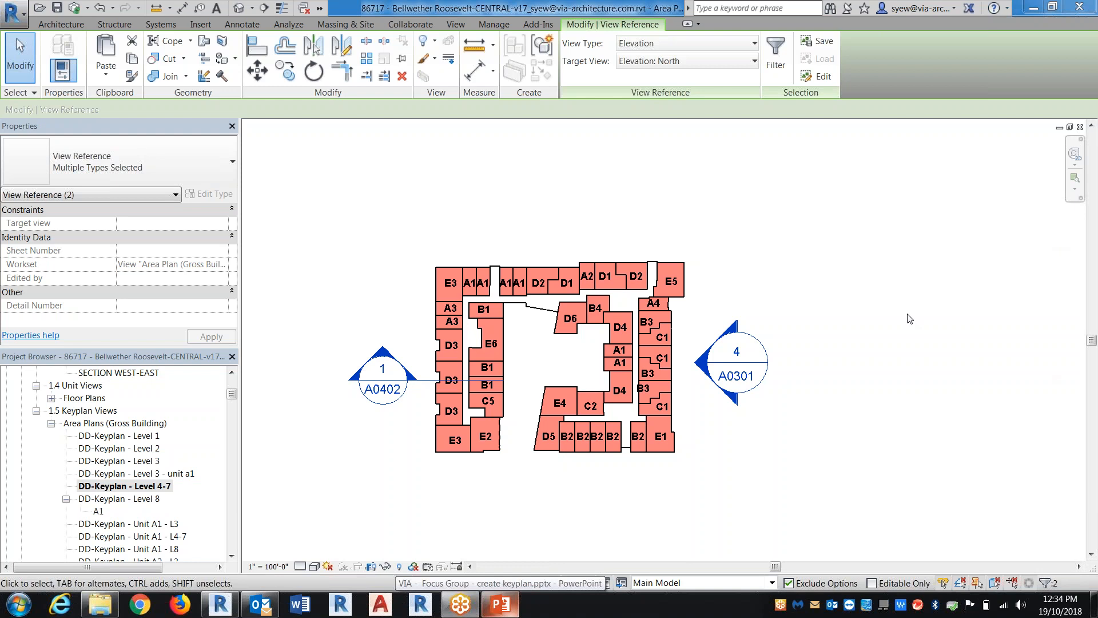
# Close the open key plan, sheet and legend views until only the KEYPLAN - REFERENCE LEVEL 1 floor plan remains
pyautogui.click(1080, 128)
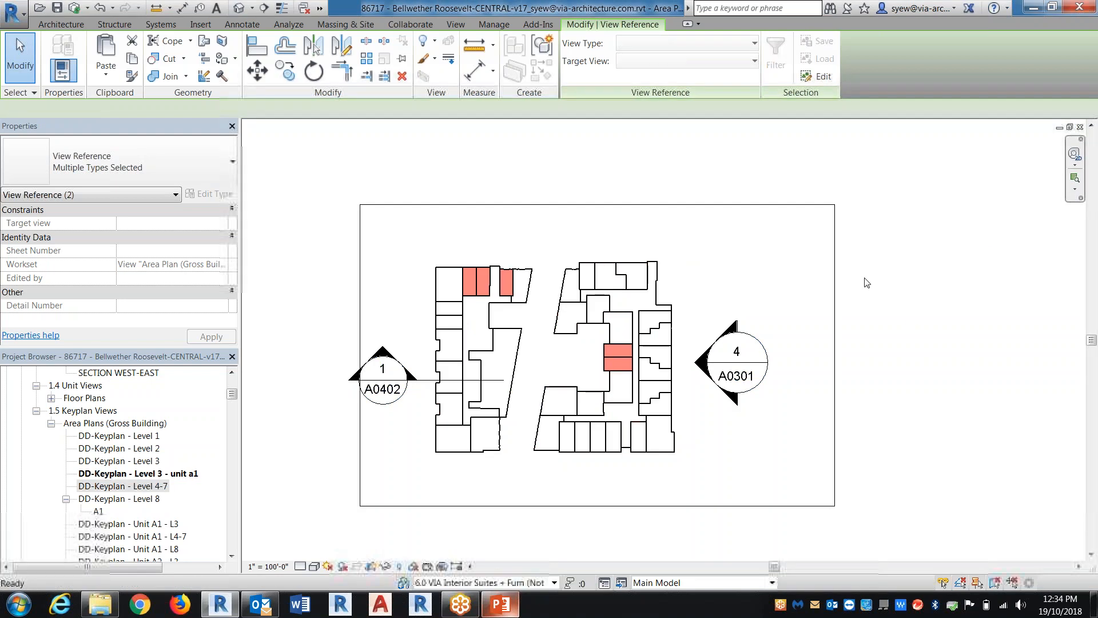
pyautogui.click(1080, 128)
pyautogui.click(1080, 128)
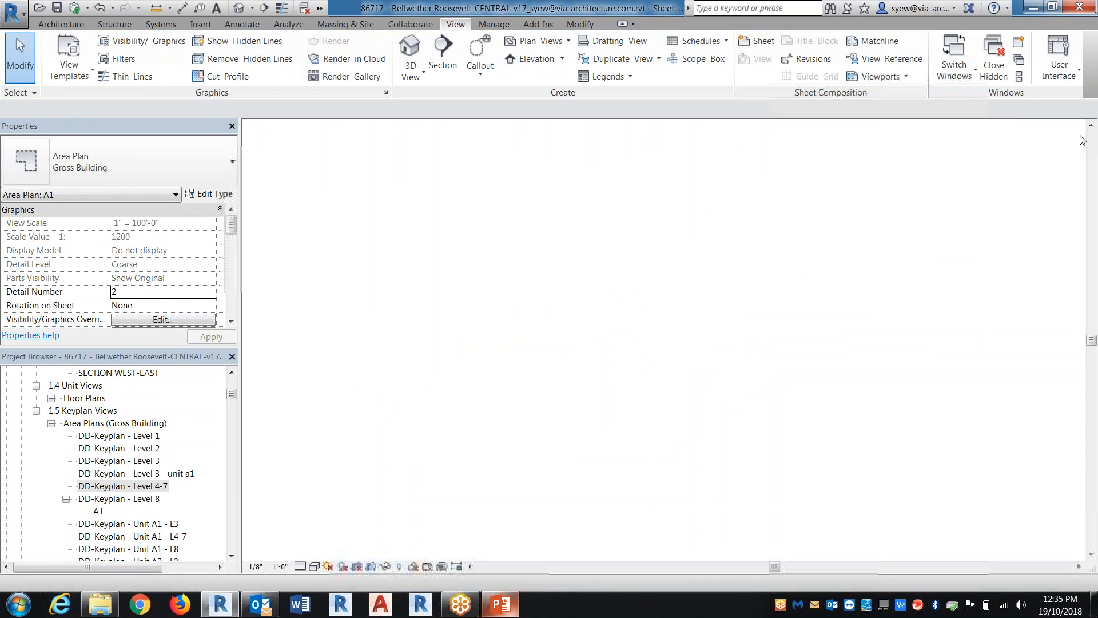
pyautogui.click(1079, 128)
pyautogui.click(1079, 127)
pyautogui.click(1080, 128)
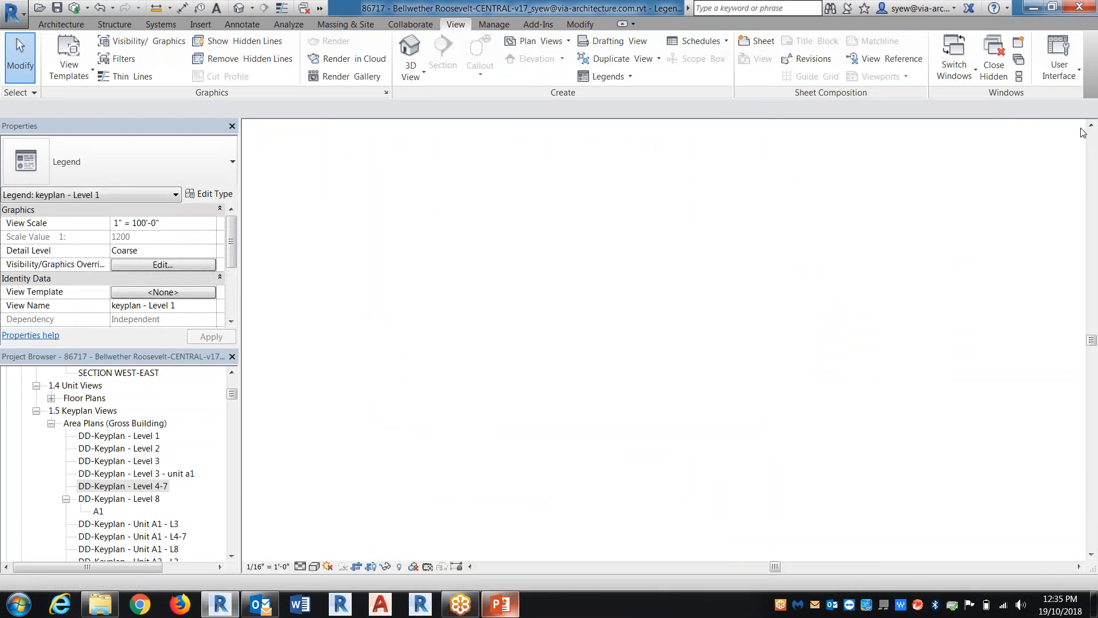
pyautogui.click(1080, 128)
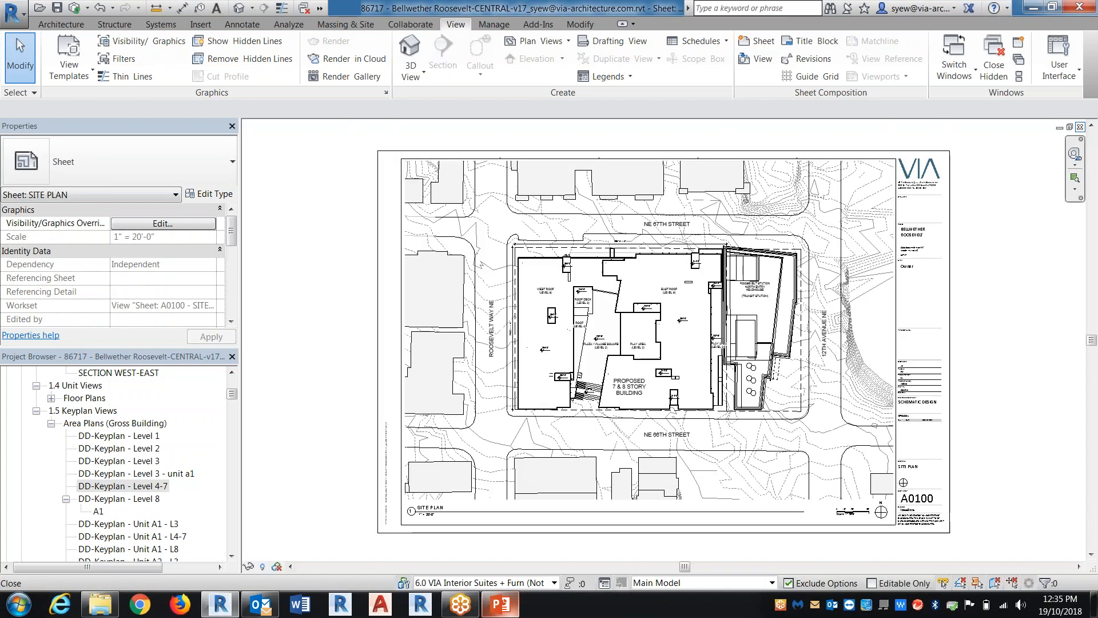
pyautogui.click(1080, 128)
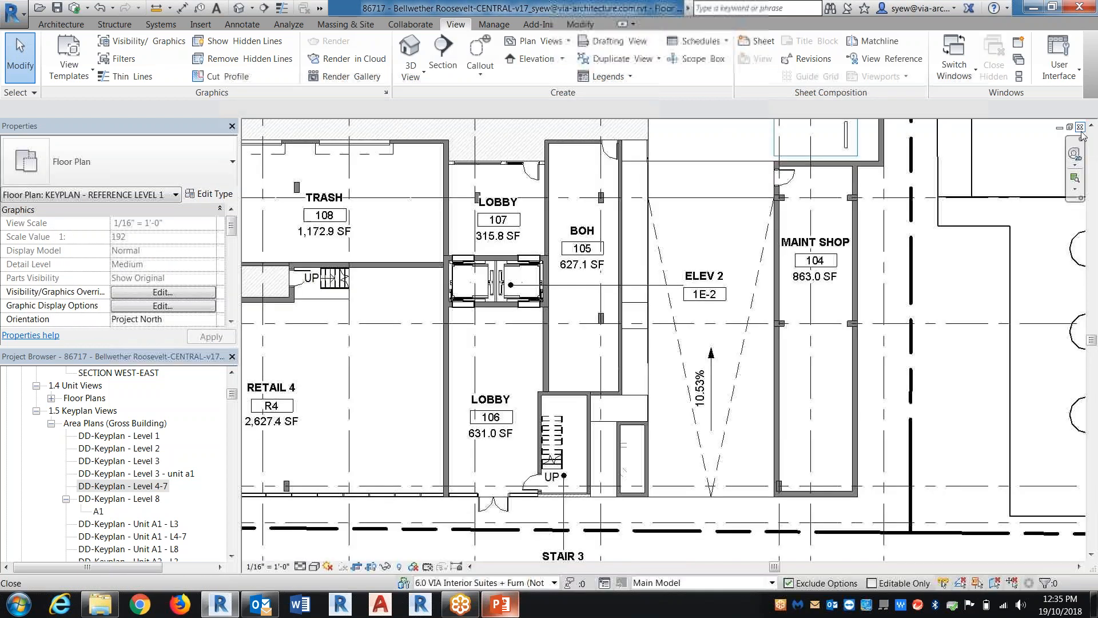
# Close the project without saving and relinquish all elements and worksets
pyautogui.click(1080, 128)
pyautogui.click(437, 325)
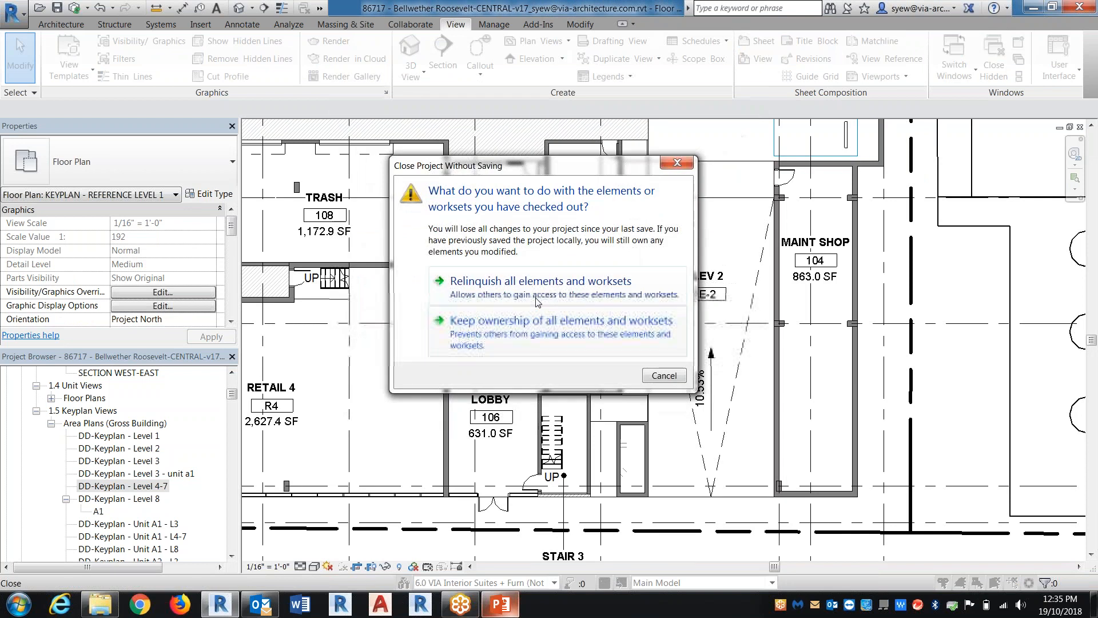
pyautogui.click(491, 286)
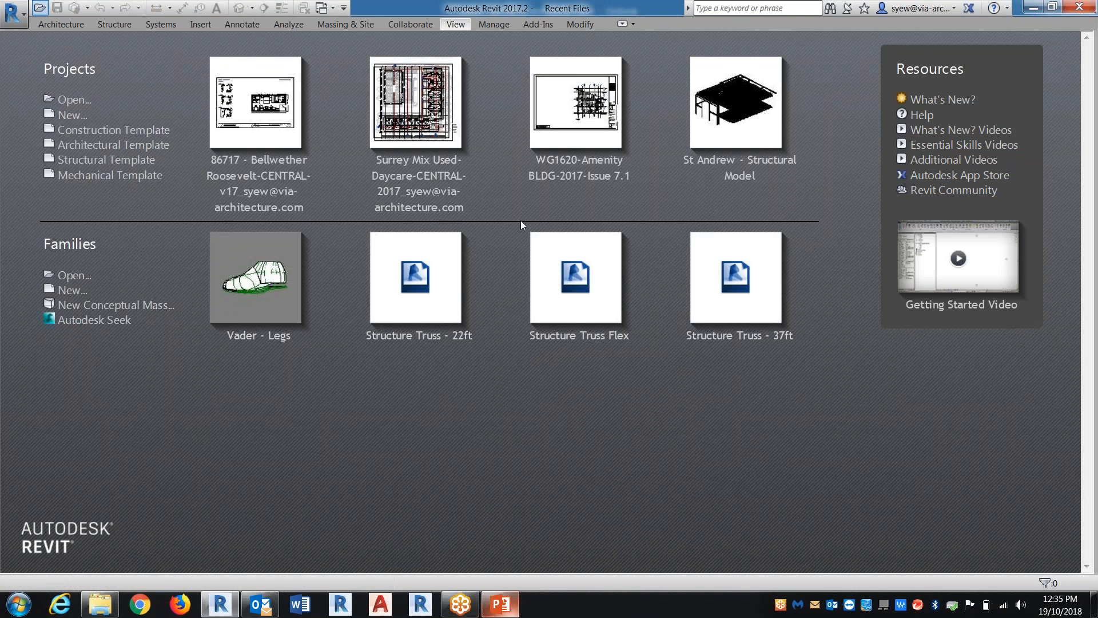
# Open Surrey Mix Used-Daycare-CENTRAL-2017.rvt from the desktop's Surrey work > surrey mix used folder as a new local file
pyautogui.hotkey('ctrl', 'o')
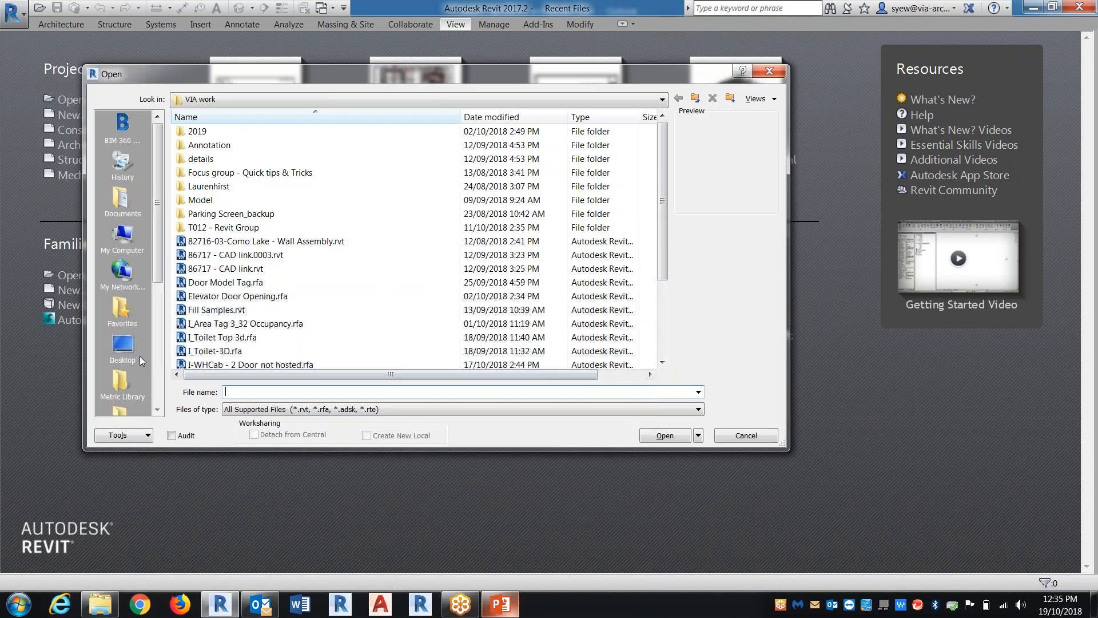
pyautogui.click(118, 349)
pyautogui.doubleClick(240, 227)
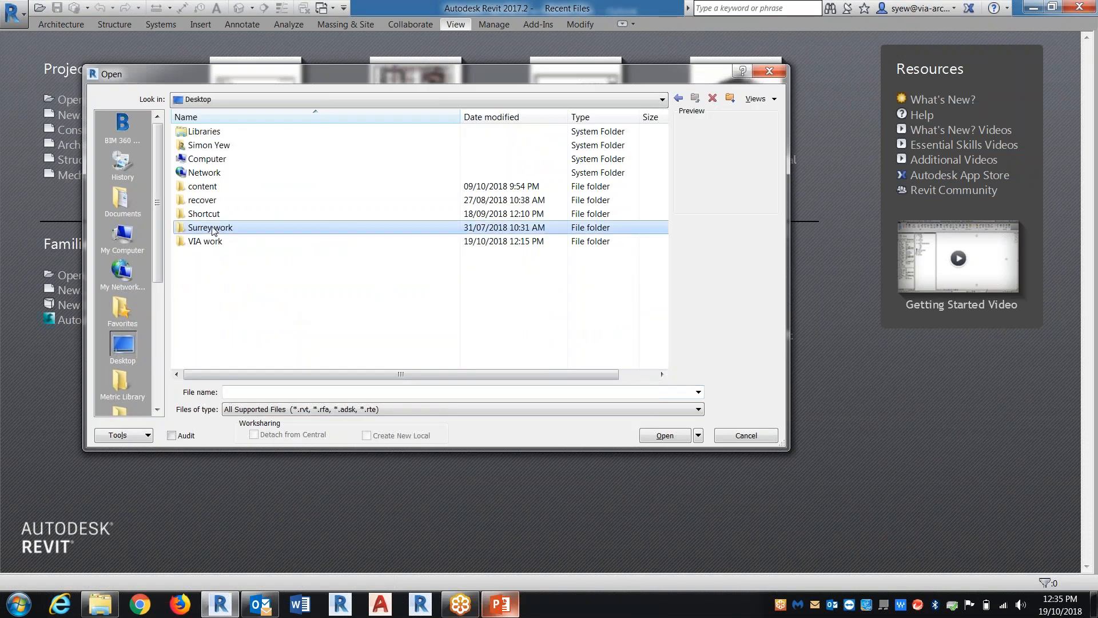
pyautogui.doubleClick(217, 131)
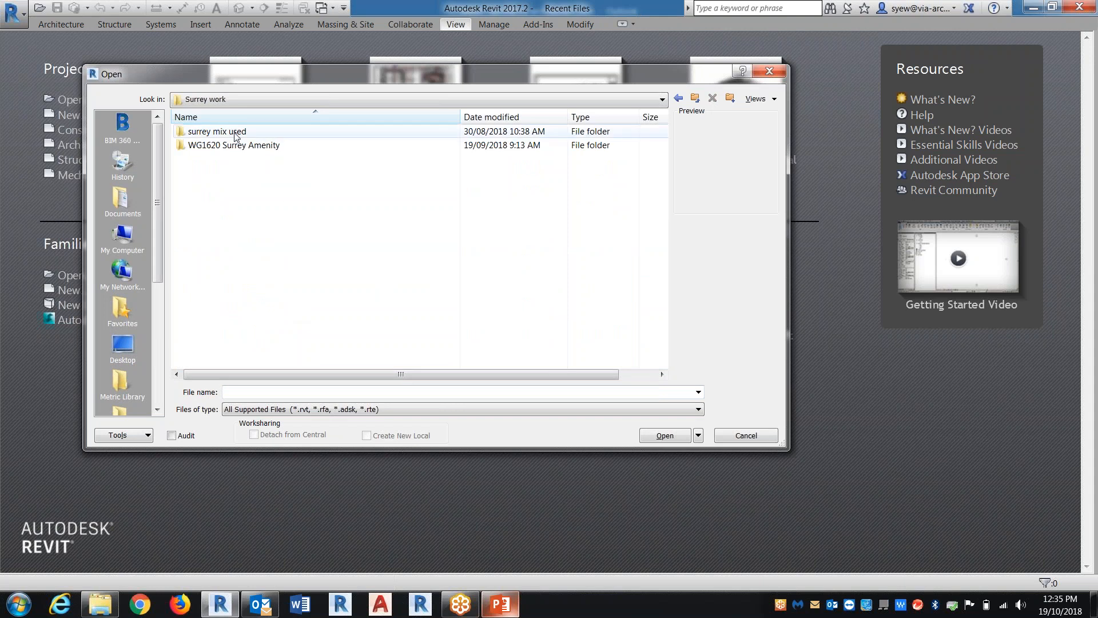
pyautogui.click(286, 296)
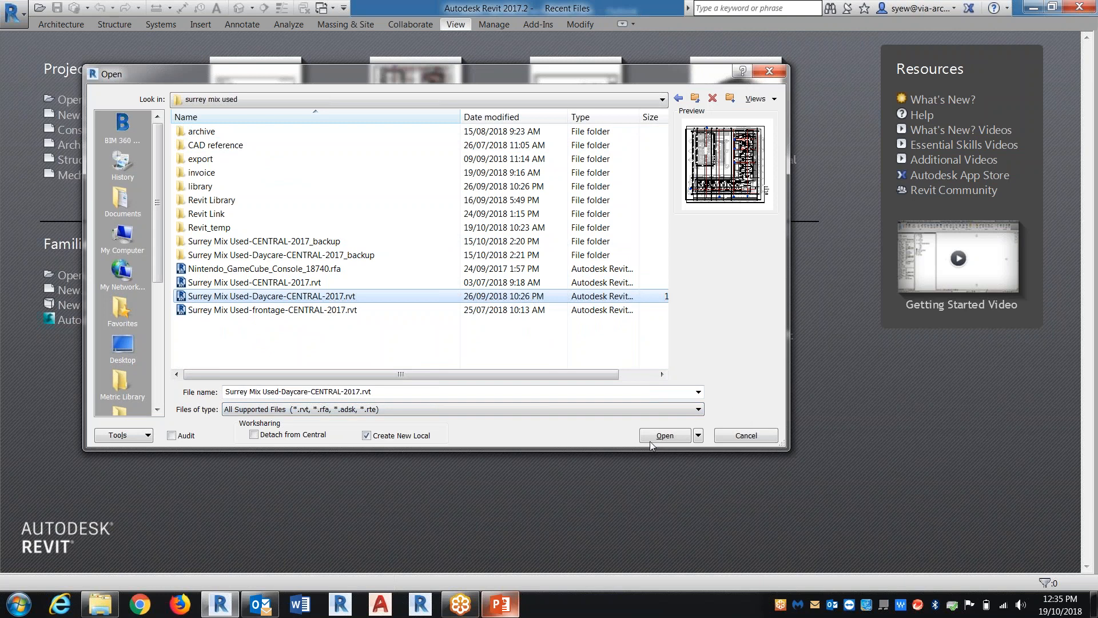
pyautogui.press('Return')
pyautogui.click(512, 307)
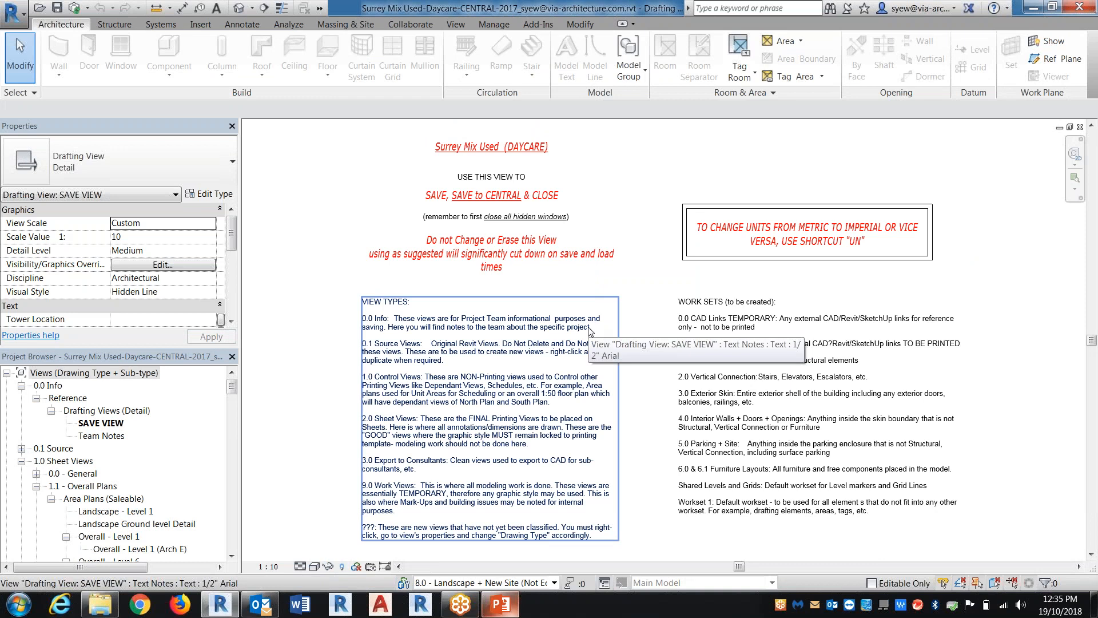
# Duplicate the Level 1 floor plan in the 0.1 Source Reference views without detailing
pyautogui.click(22, 449)
pyautogui.click(37, 460)
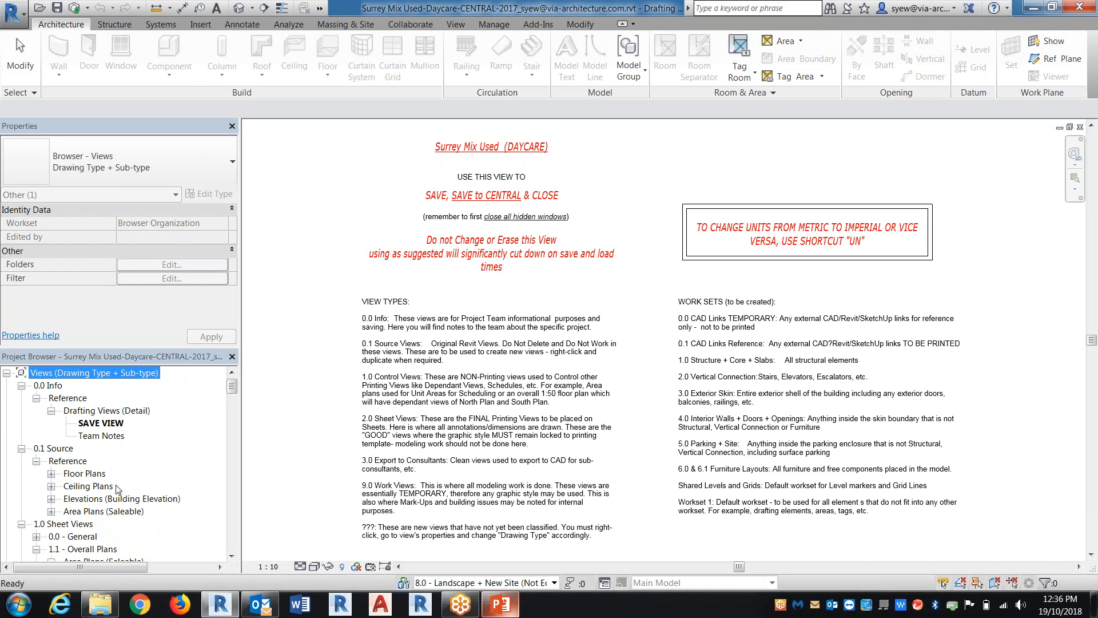
pyautogui.click(93, 474)
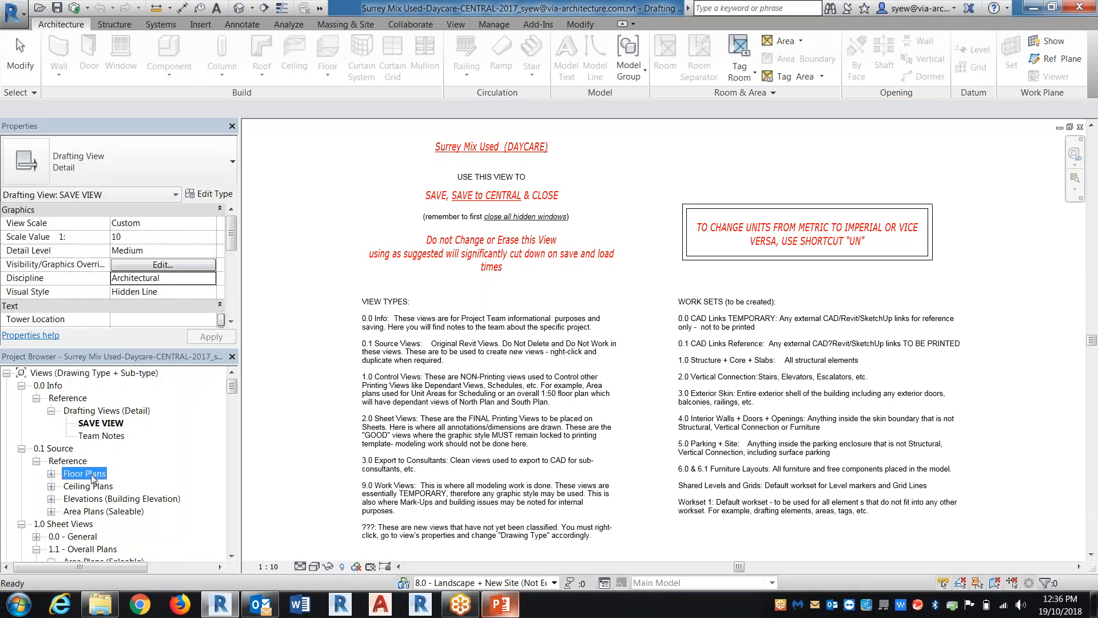
pyautogui.doubleClick(92, 475)
pyautogui.rightClick(92, 434)
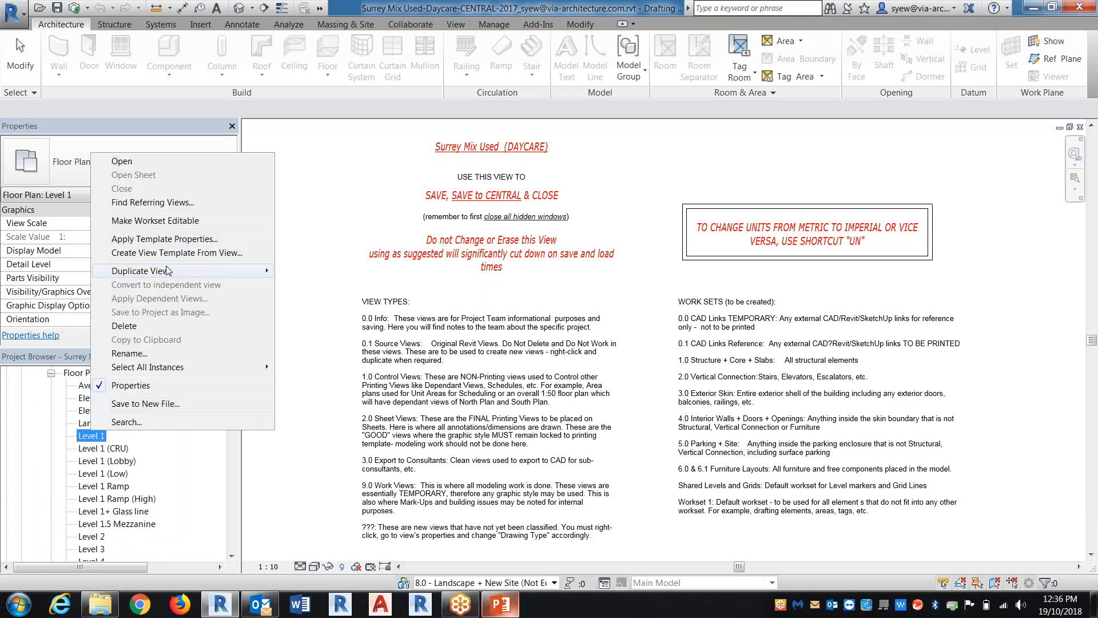
pyautogui.moveTo(169, 270)
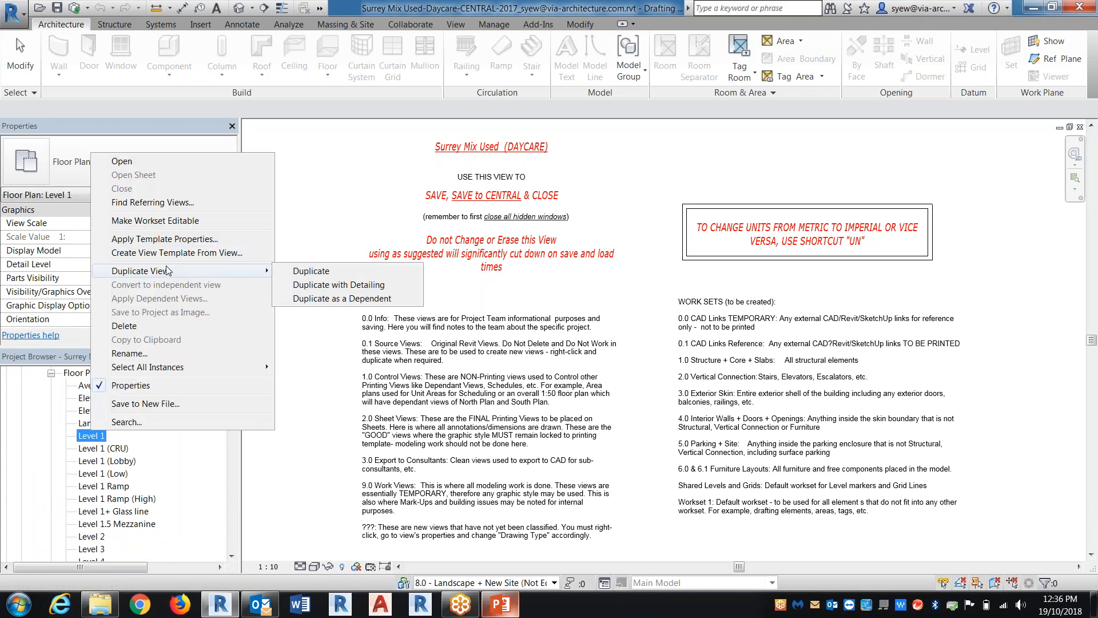
pyautogui.click(330, 270)
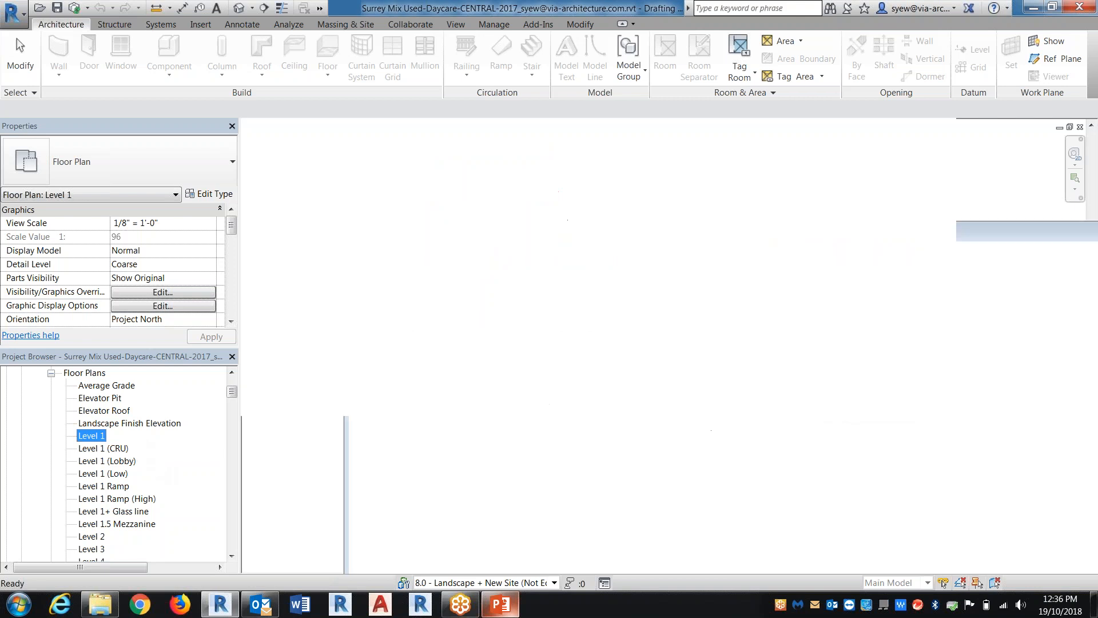
# Rename the duplicated Level 1 plan as Shadow Study - July 04 2020
pyautogui.rightClick(117, 486)
pyautogui.click(152, 404)
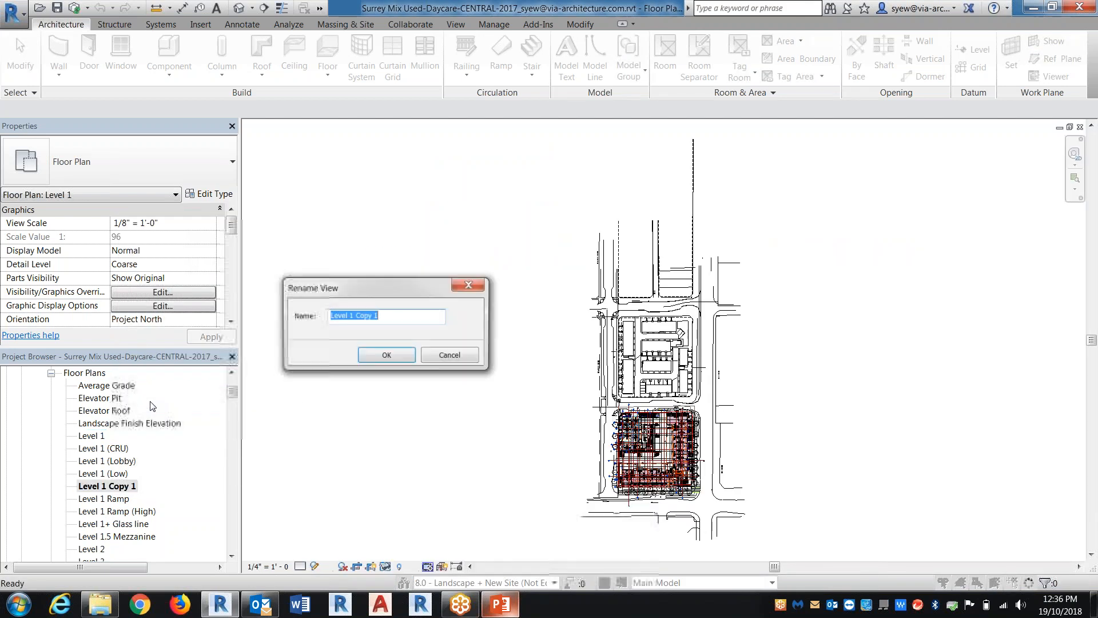
pyautogui.write('Shadow S')
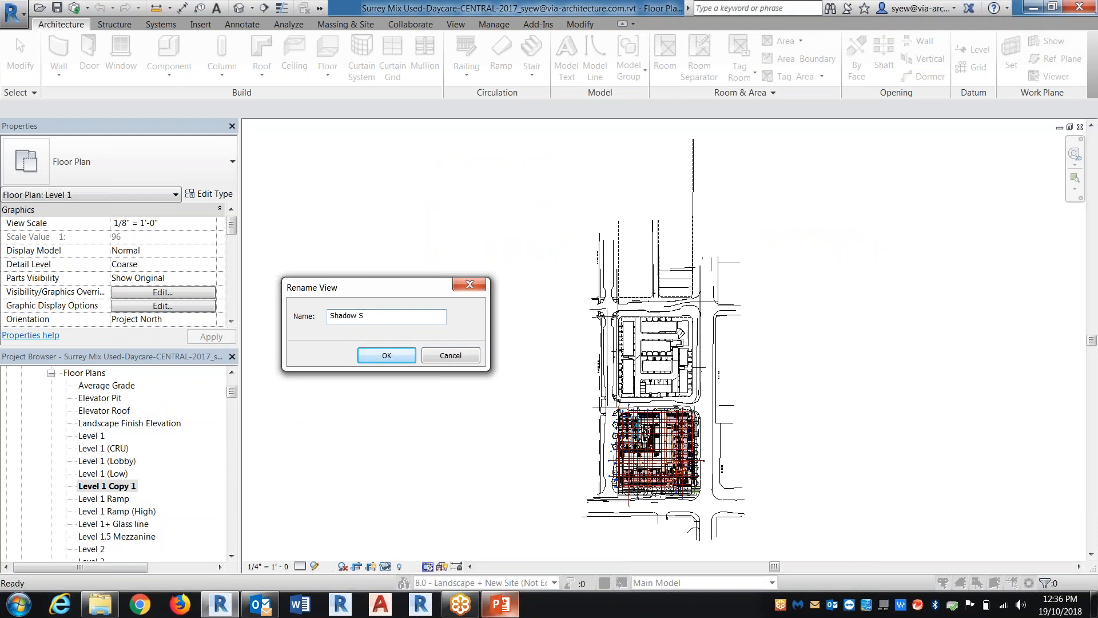
pyautogui.write('tudy - July 04 2020')
pyautogui.press('Return')
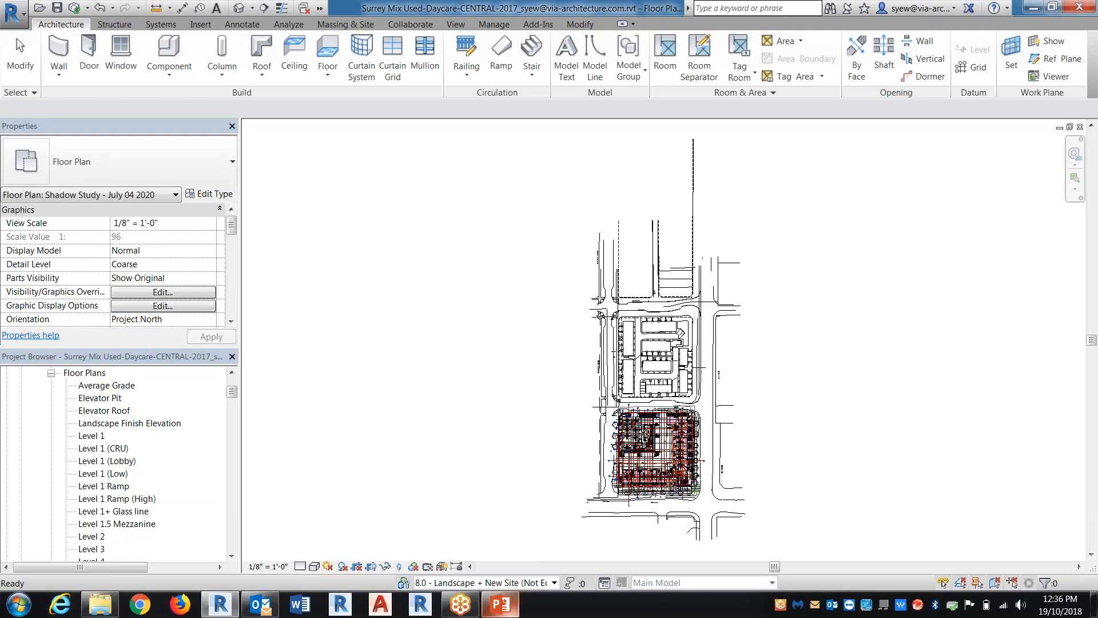
# Hide all annotation categories in the shadow study plan through its visibility/graphic overrides
pyautogui.moveTo(764, 461); pyautogui.dragTo(699, 388, button='middle')
pyautogui.scroll(3, 703, 399)
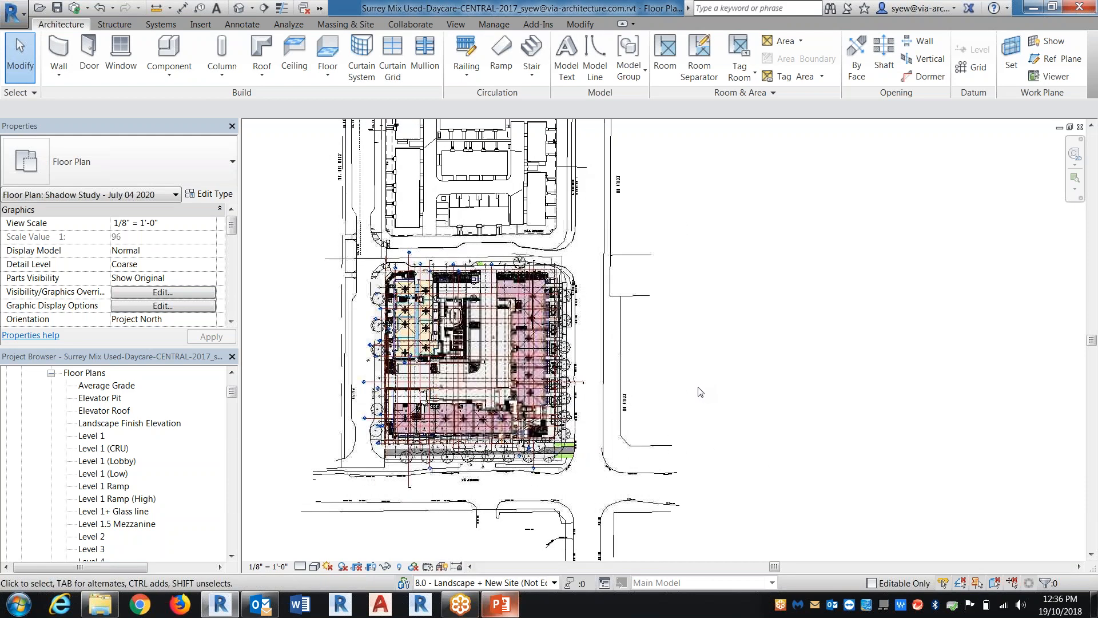
pyautogui.press('v')
pyautogui.press('v')
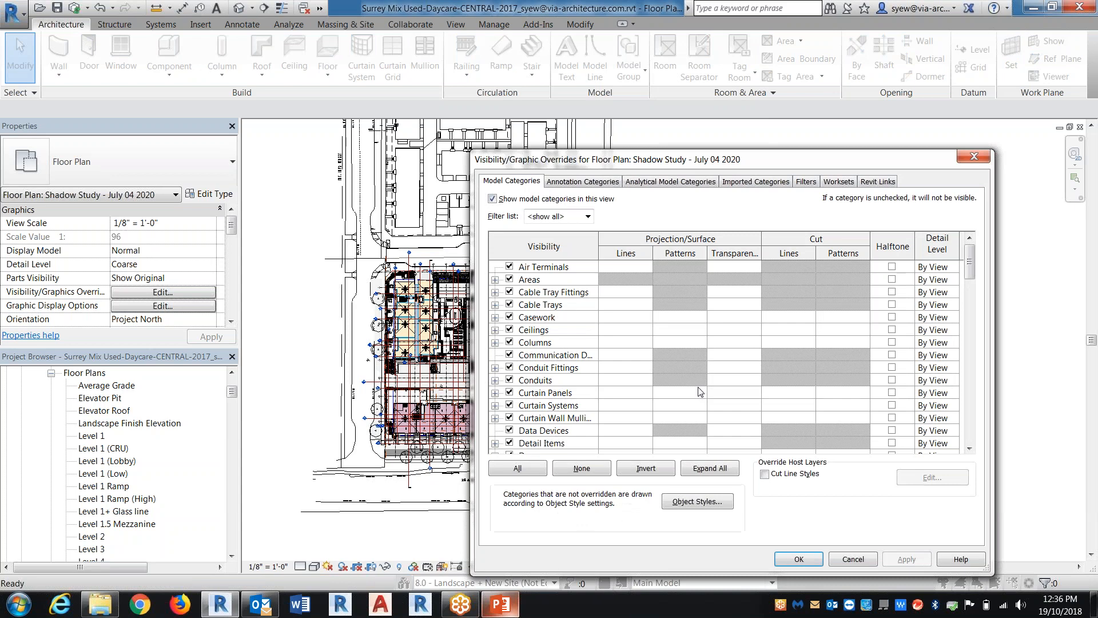
pyautogui.click(582, 181)
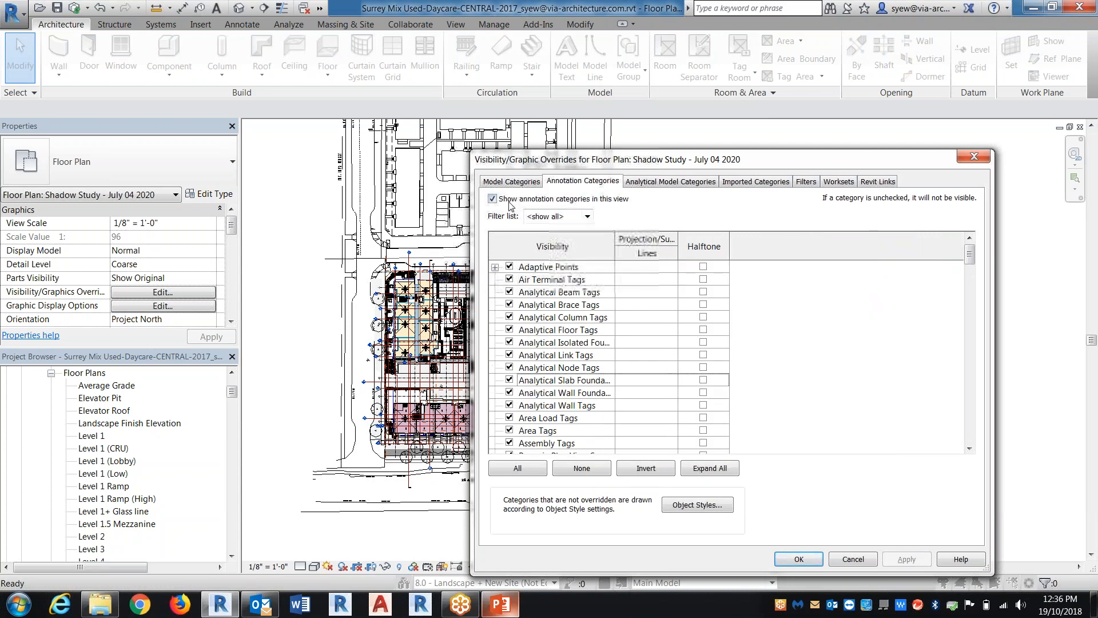
pyautogui.click(492, 198)
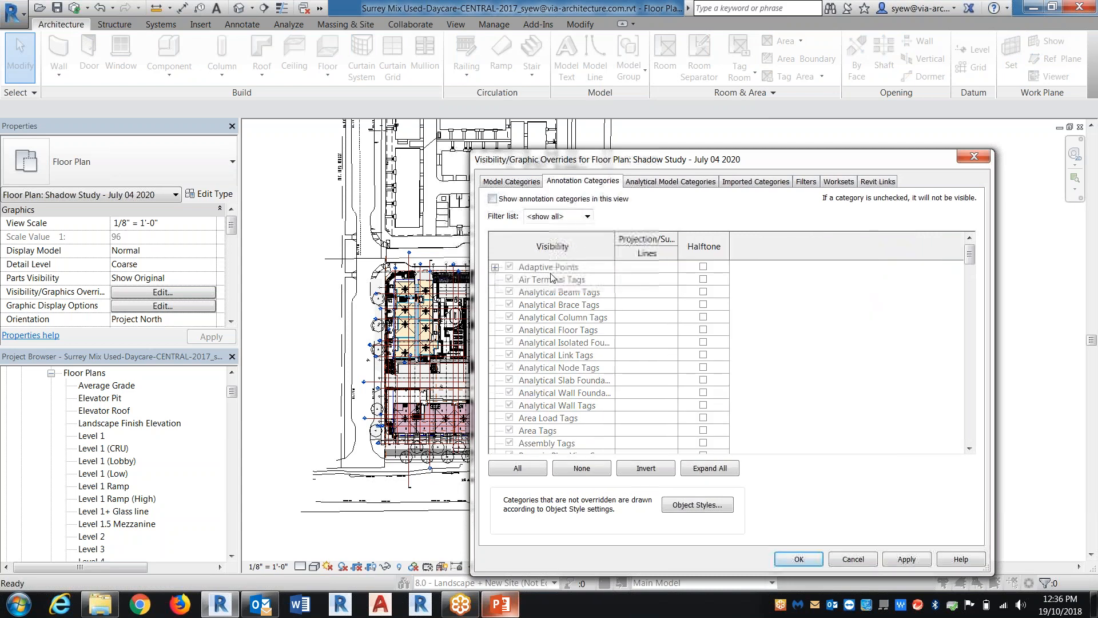
# Set the 8.1 - Site New Surveyor, 8.2 - Landscape and 8.3 - Landscape Details worksets to Hide in this view
pyautogui.click(806, 181)
pyautogui.click(846, 182)
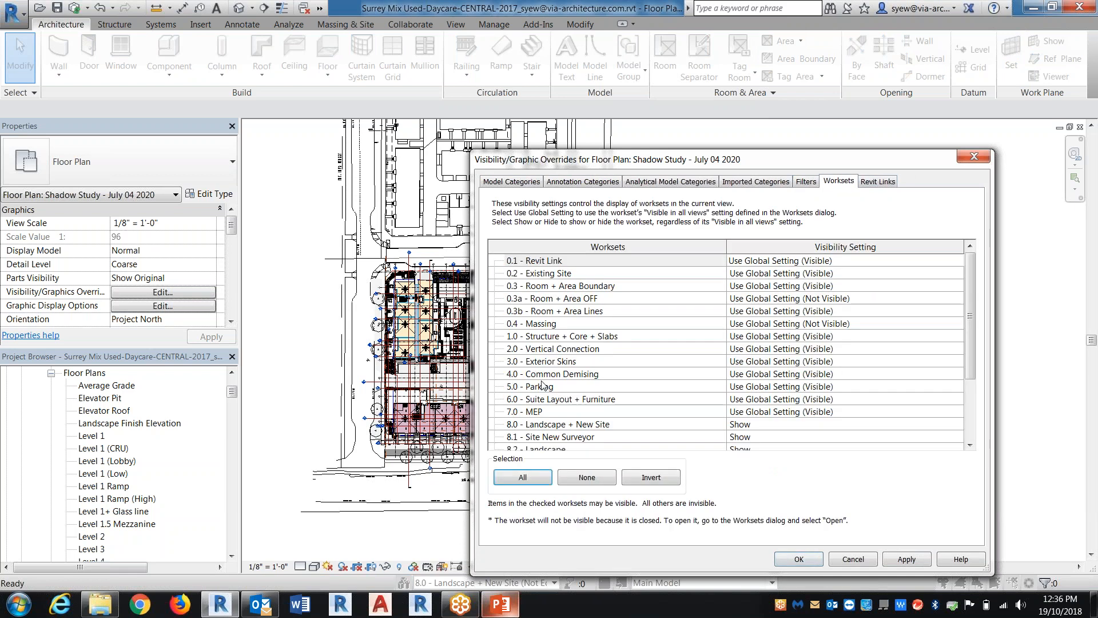
pyautogui.click(623, 428)
pyautogui.scroll(-2, 622, 423)
pyautogui.keyDown('shift'); pyautogui.click(557, 424); pyautogui.keyUp('shift')
pyautogui.click(955, 423)
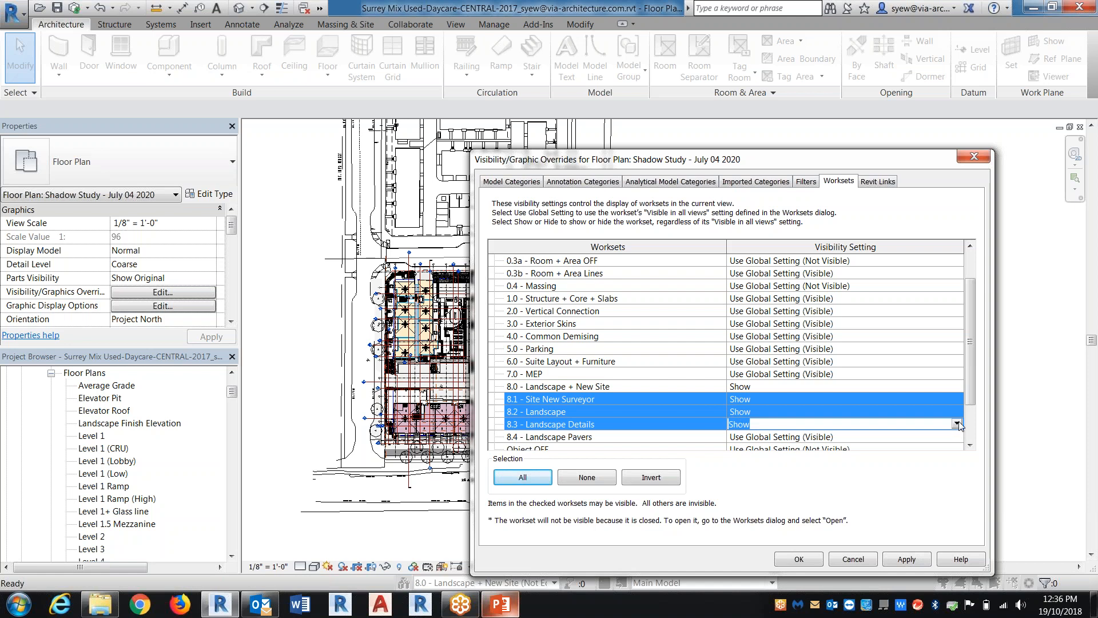
pyautogui.click(956, 423)
pyautogui.click(739, 447)
# Set the 4.0 - Common Demising, 5.0 - Parking and 6.0 - Suite Layout + Furniture worksets to Hide and apply the overrides
pyautogui.click(544, 353)
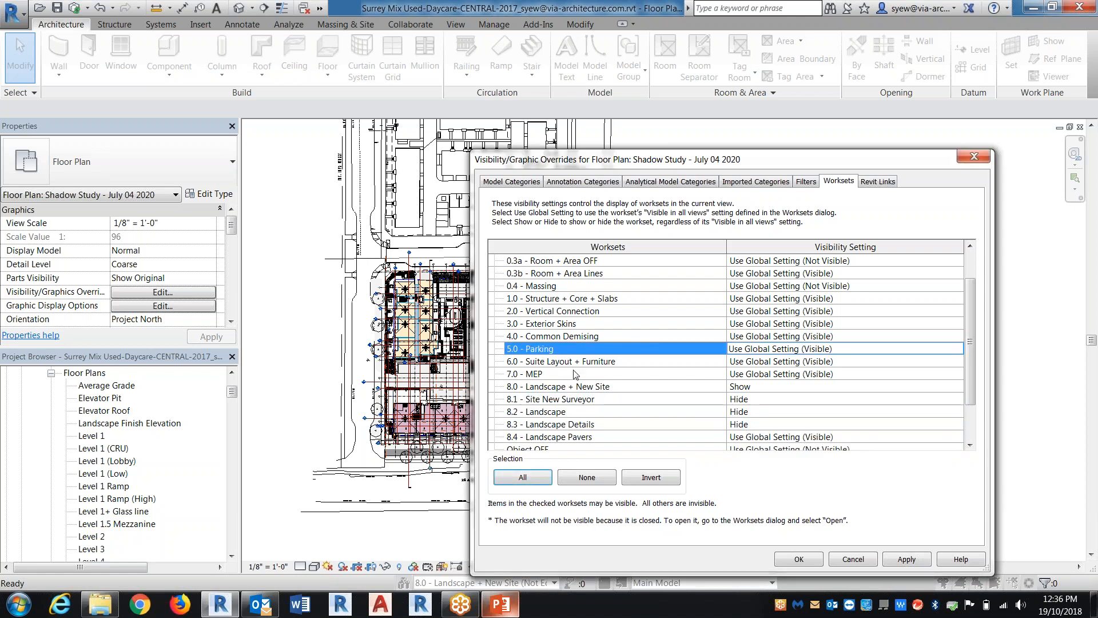
pyautogui.keyDown('ctrl'); pyautogui.click(541, 338); pyautogui.keyUp('ctrl')
pyautogui.keyDown('ctrl'); pyautogui.click(558, 364); pyautogui.keyUp('ctrl')
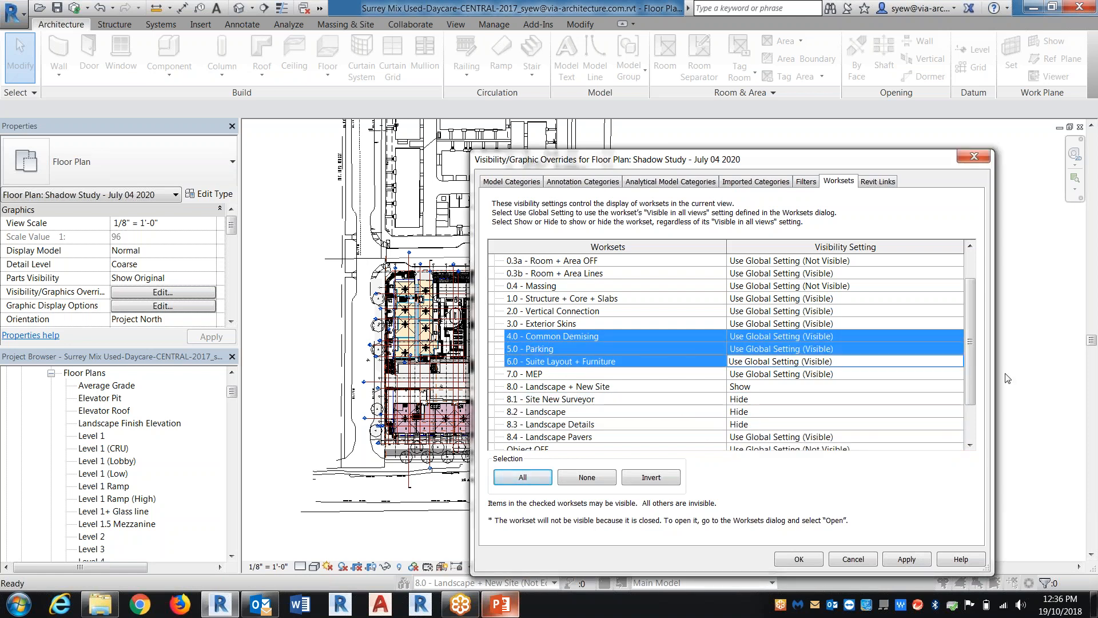
pyautogui.click(957, 363)
pyautogui.click(957, 362)
pyautogui.click(743, 385)
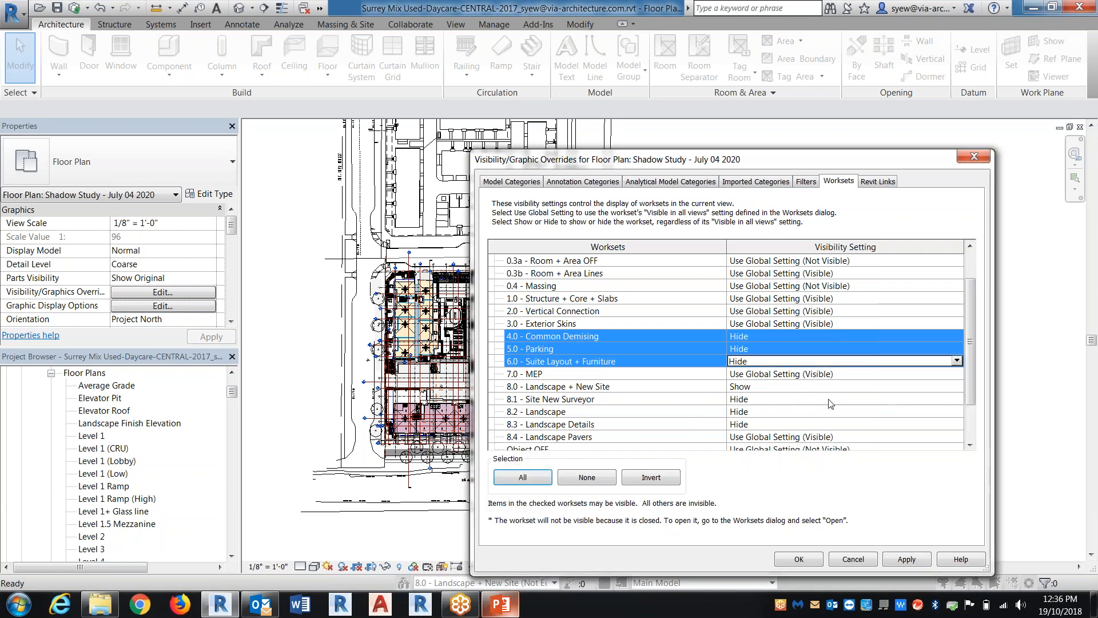
pyautogui.click(799, 558)
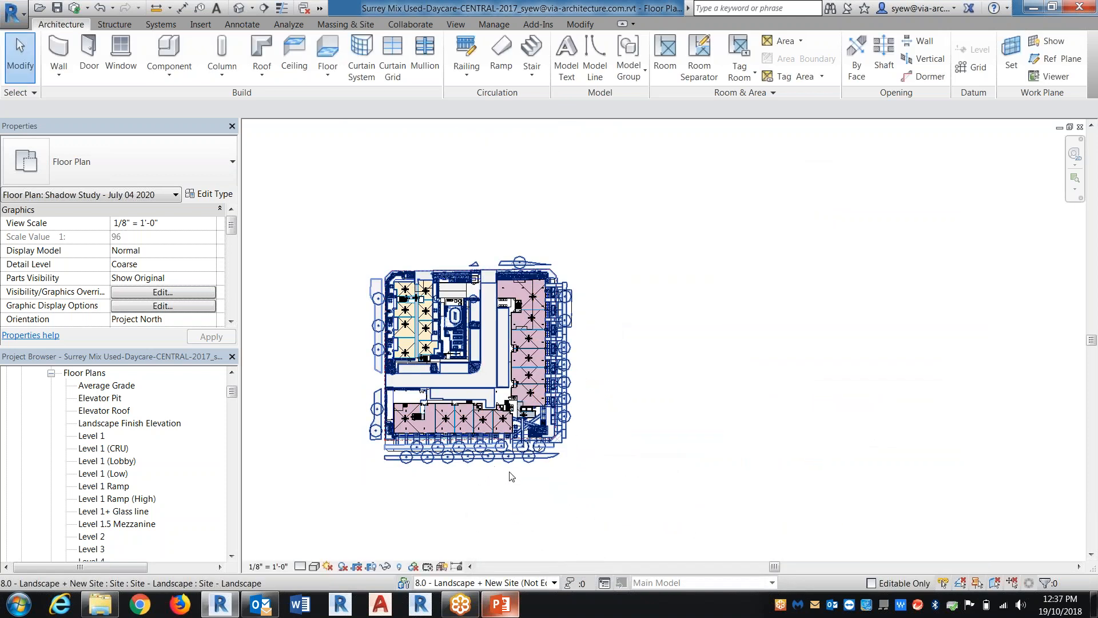
# Turn on the Topography model category in the shadow study plan's visibility/graphic overrides
pyautogui.scroll(2, 487, 464)
pyautogui.press('v')
pyautogui.press('g')
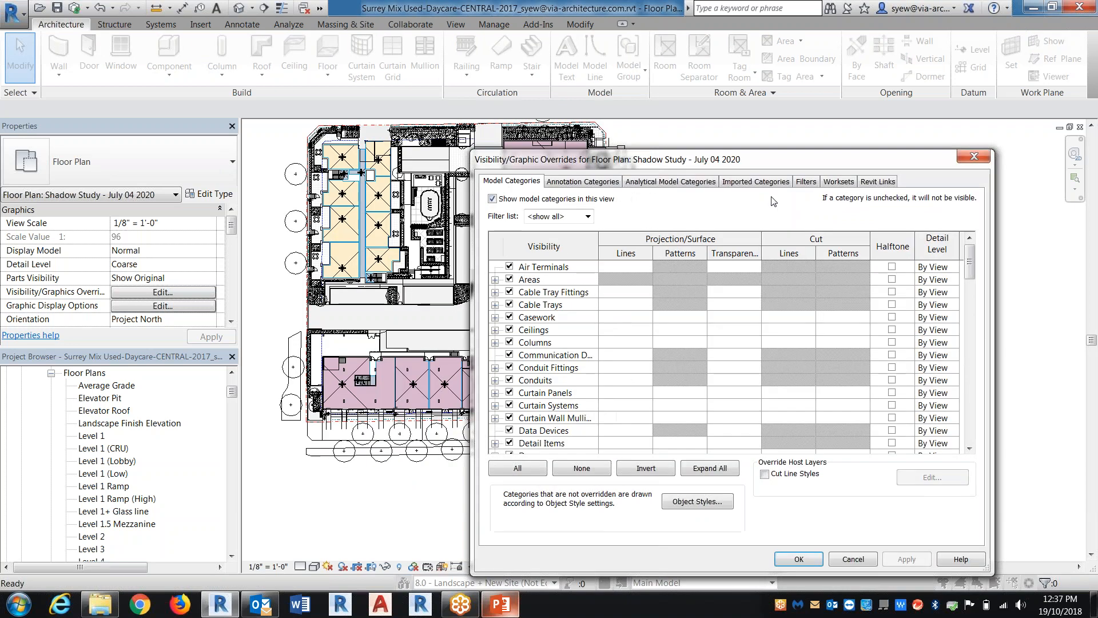
pyautogui.click(758, 182)
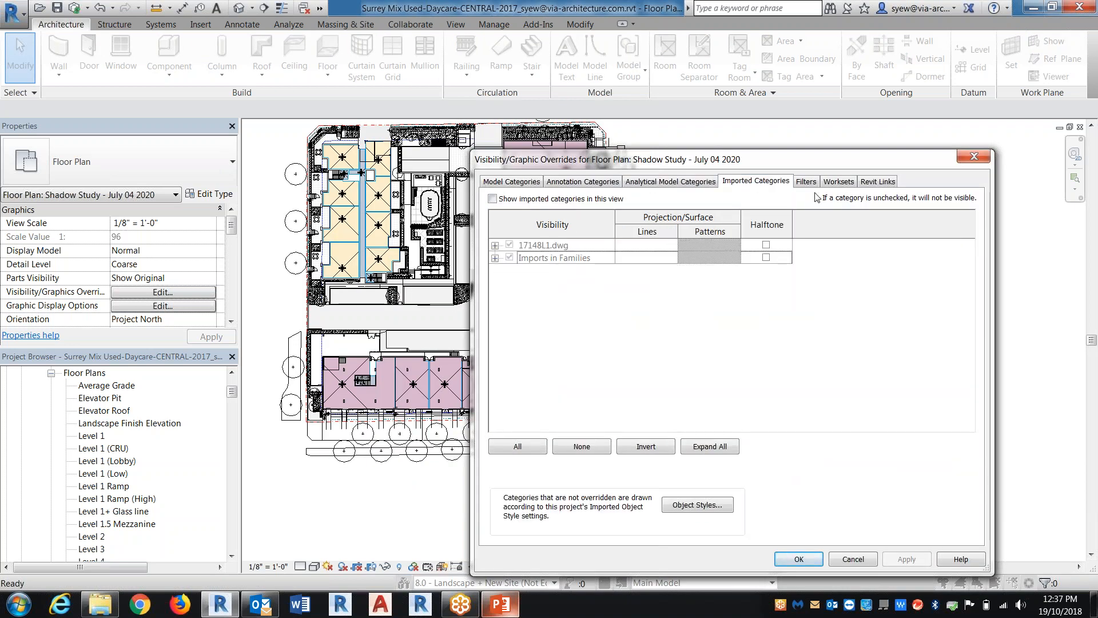
pyautogui.click(805, 182)
pyautogui.click(610, 256)
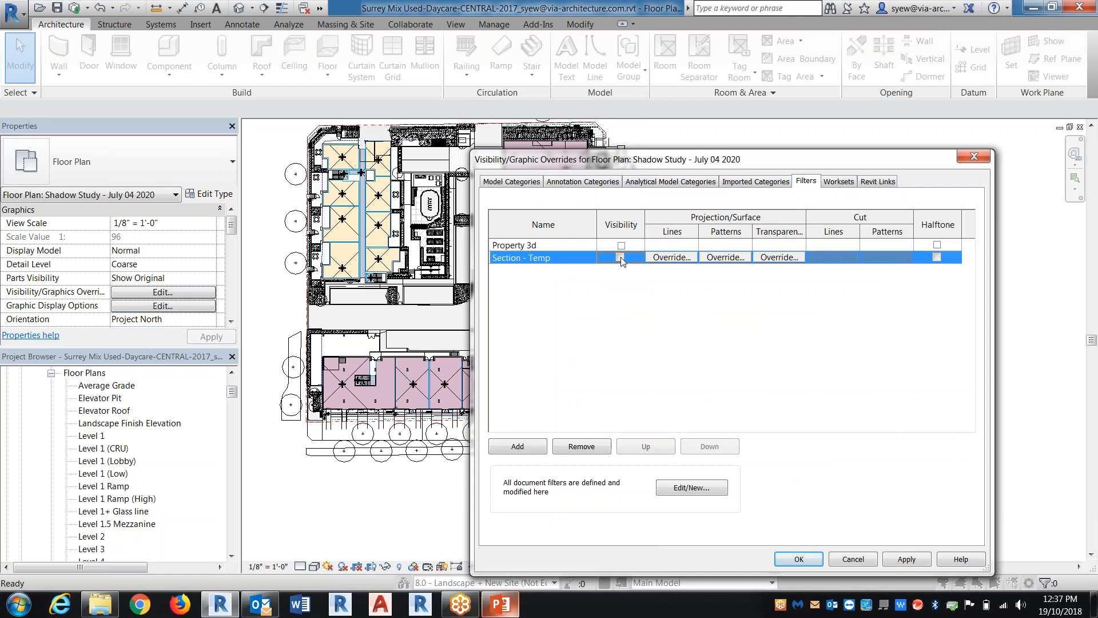
pyautogui.click(583, 181)
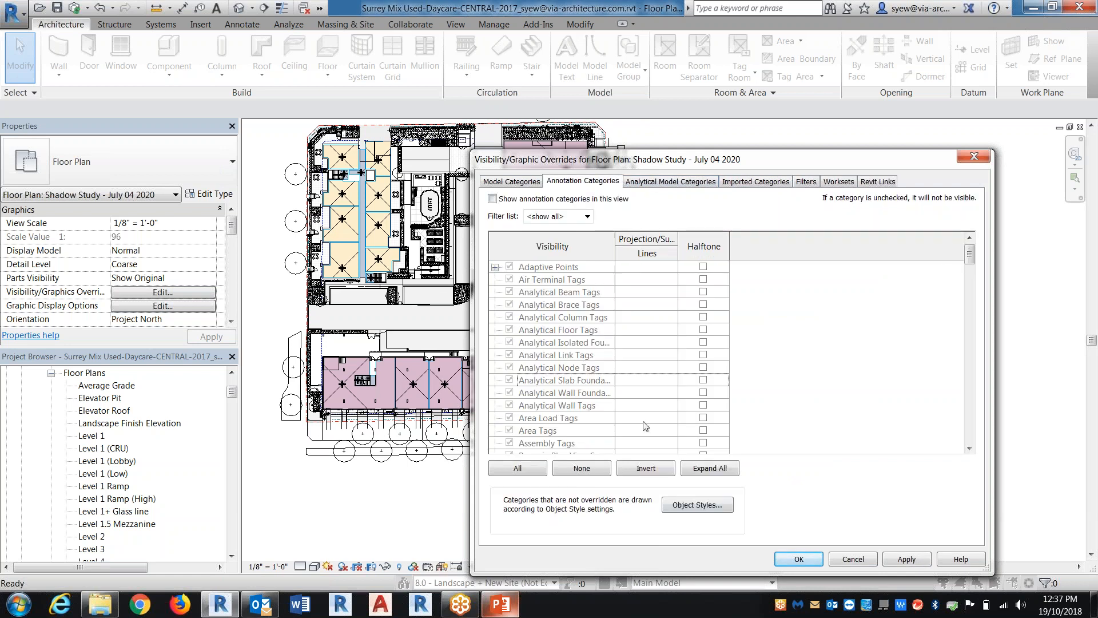
pyautogui.click(512, 181)
pyautogui.press('t')
pyautogui.scroll(-1, 523, 417)
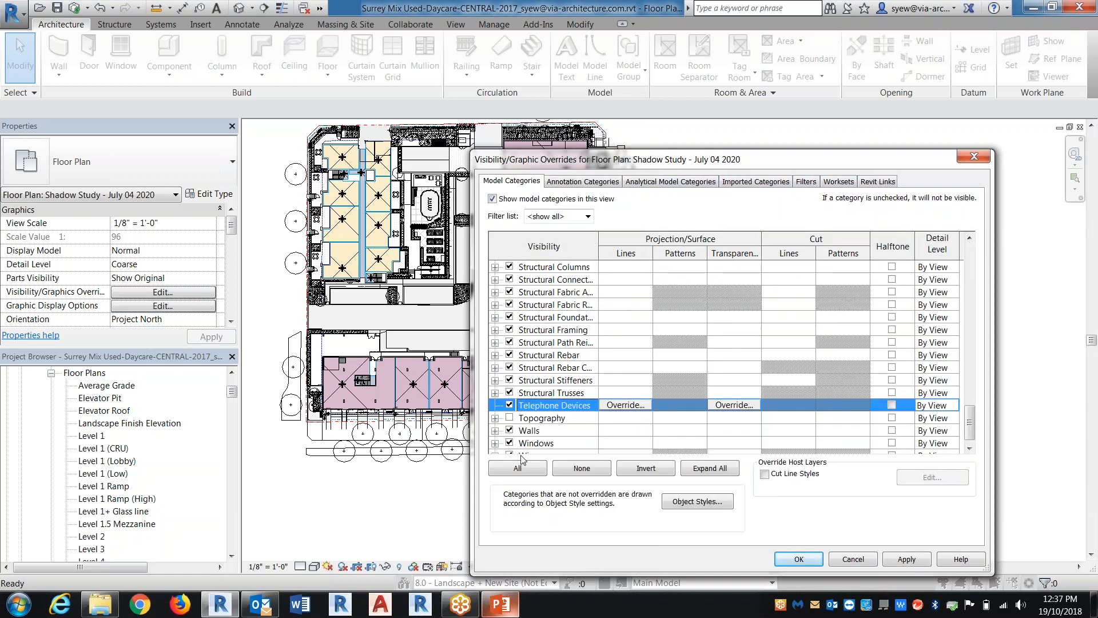
pyautogui.click(509, 418)
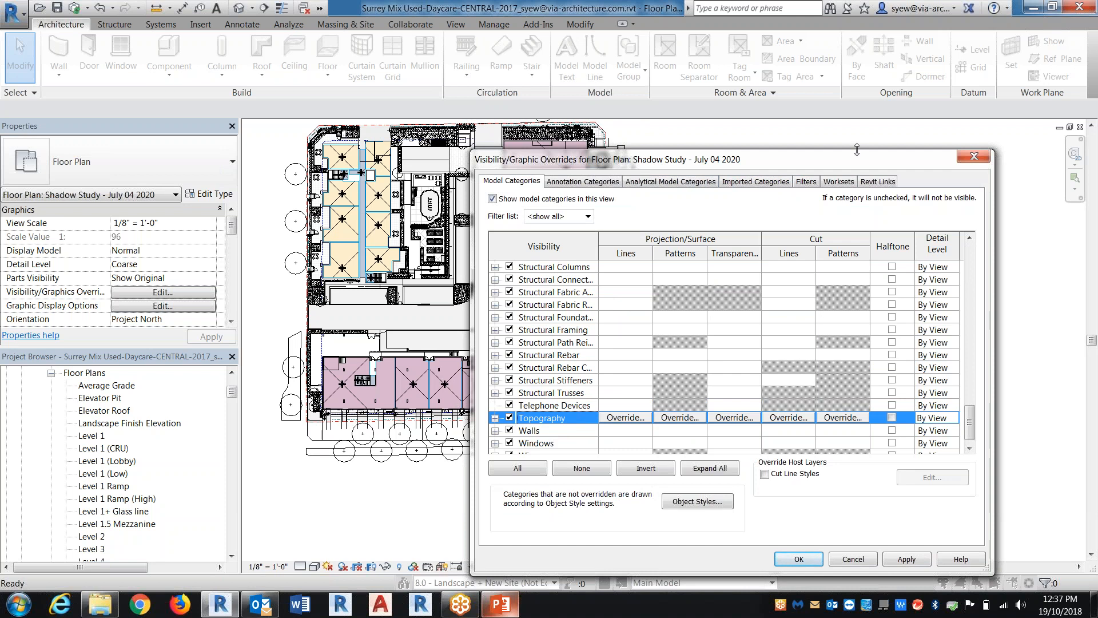
# Show only the Amenity and Tower B Revit links and adjust Tower B's link display settings, applying the overrides
pyautogui.click(878, 182)
pyautogui.click(508, 255)
pyautogui.click(509, 244)
pyautogui.click(508, 280)
pyautogui.click(784, 281)
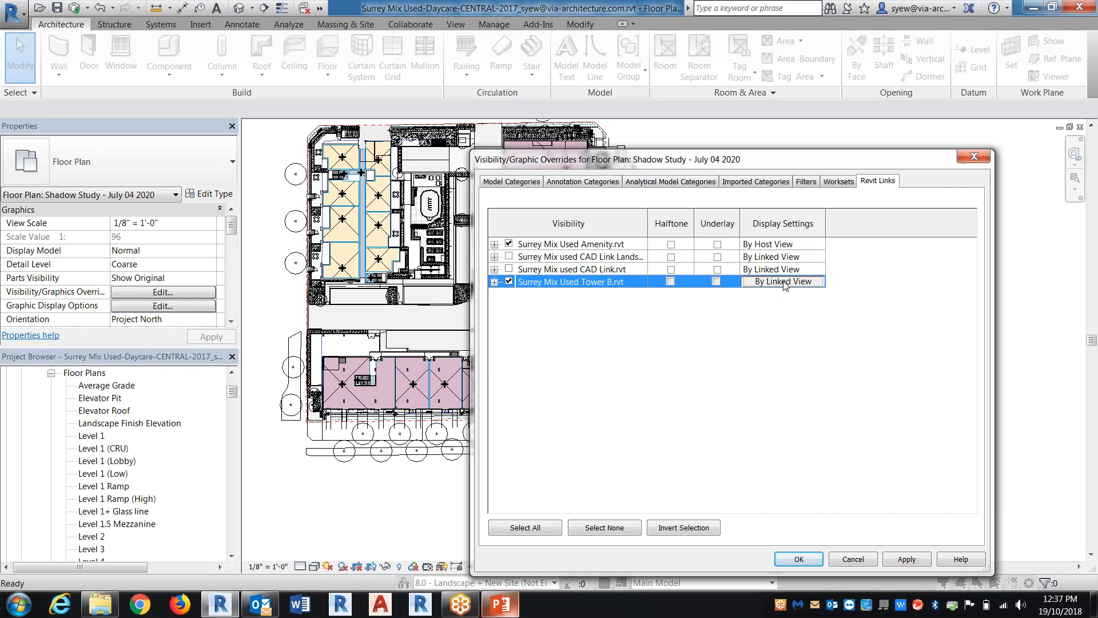
pyautogui.click(311, 173)
pyautogui.click(602, 534)
pyautogui.click(799, 559)
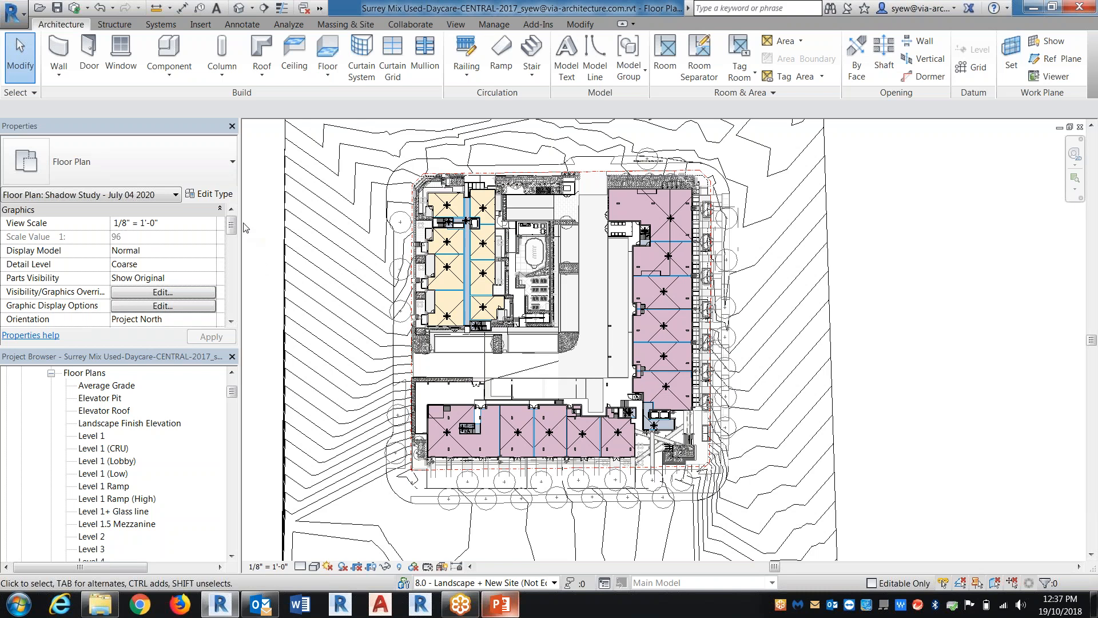
# Set the shadow study plan's view range to 1000' 0" for both the Top and Cut plane offsets
pyautogui.moveTo(234, 223); pyautogui.dragTo(233, 277)
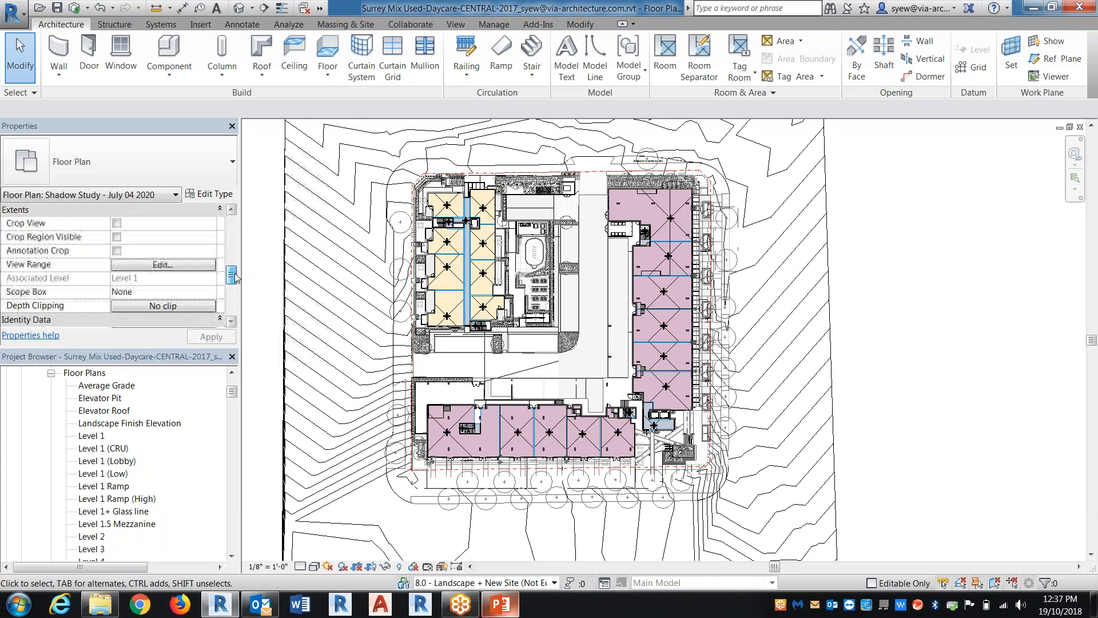
pyautogui.click(172, 265)
pyautogui.doubleClick(507, 216)
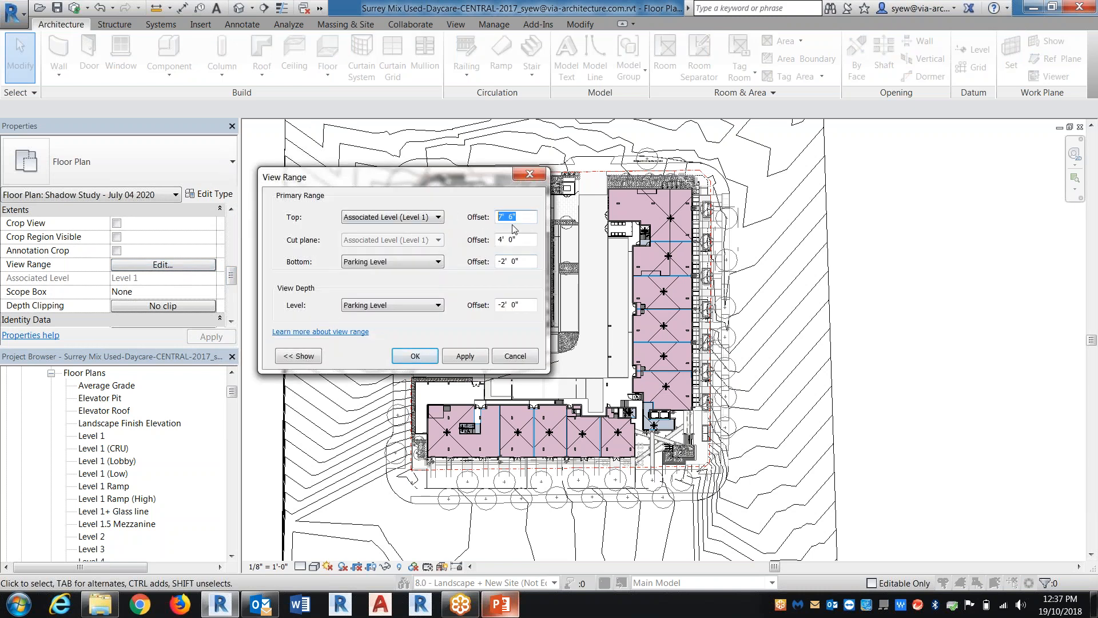
pyautogui.write('200')
pyautogui.press('Tab')
pyautogui.write('20')
pyautogui.moveTo(499, 218); pyautogui.dragTo(501, 241)
pyautogui.write('10')
pyautogui.click(450, 360)
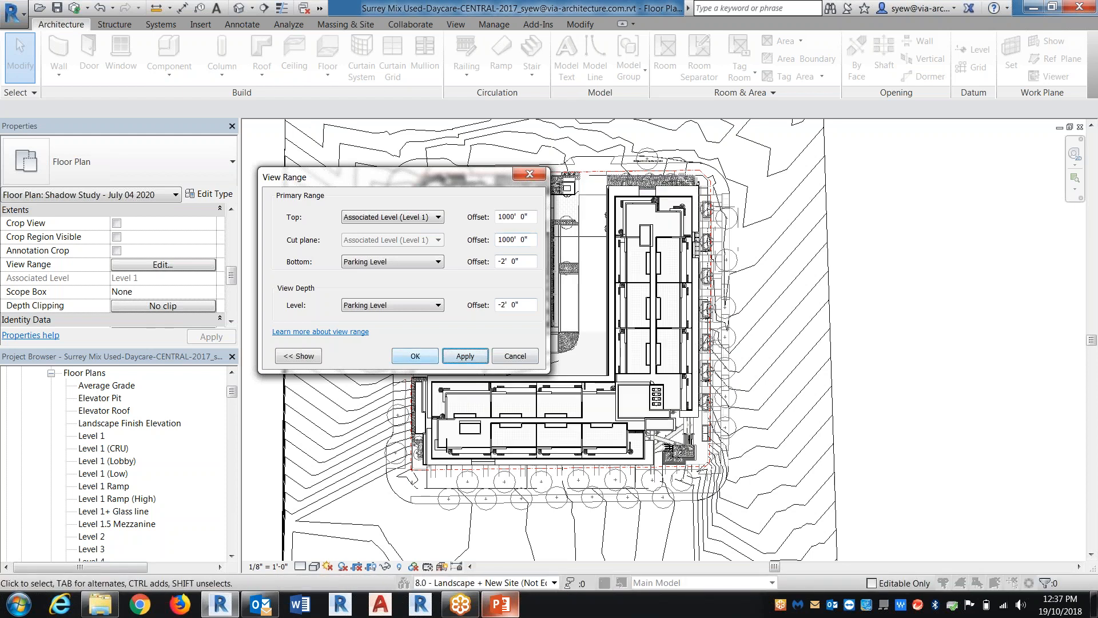
pyautogui.click(414, 356)
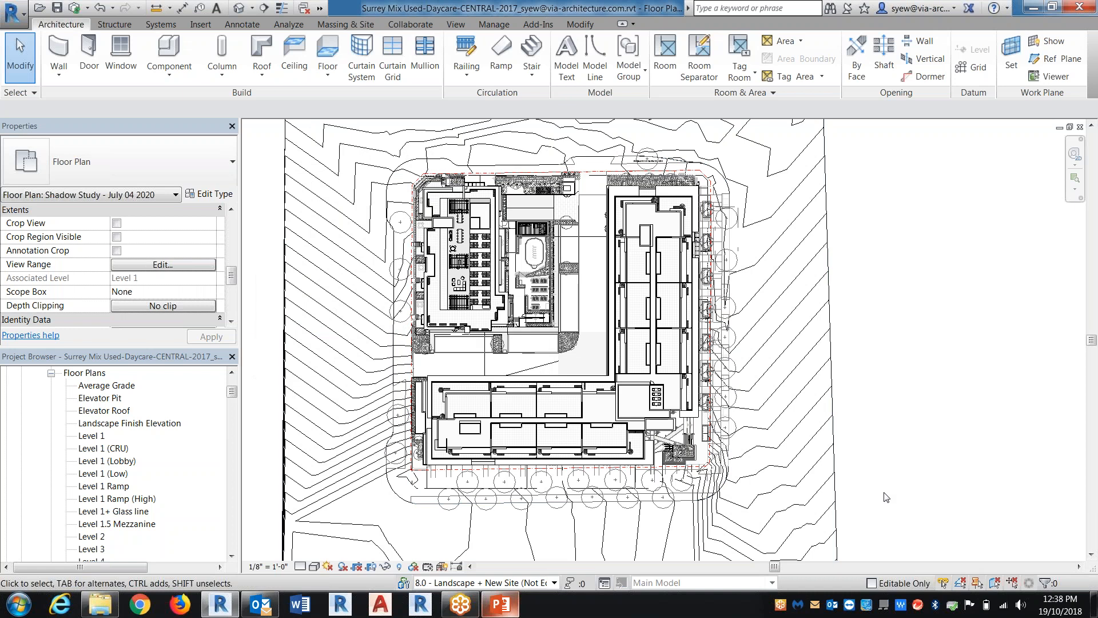
# Hide the projection surface patterns of all model categories in the shadow study plan and set its scale to 1" = 100'-0"
pyautogui.press('v')
pyautogui.press('g')
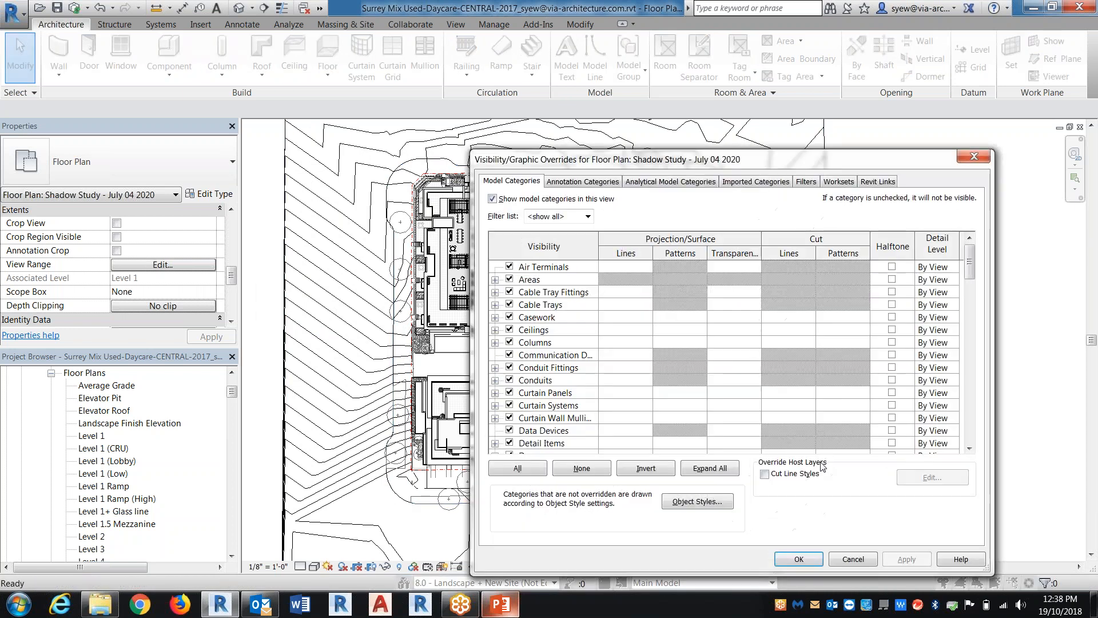
pyautogui.click(517, 468)
pyautogui.click(680, 316)
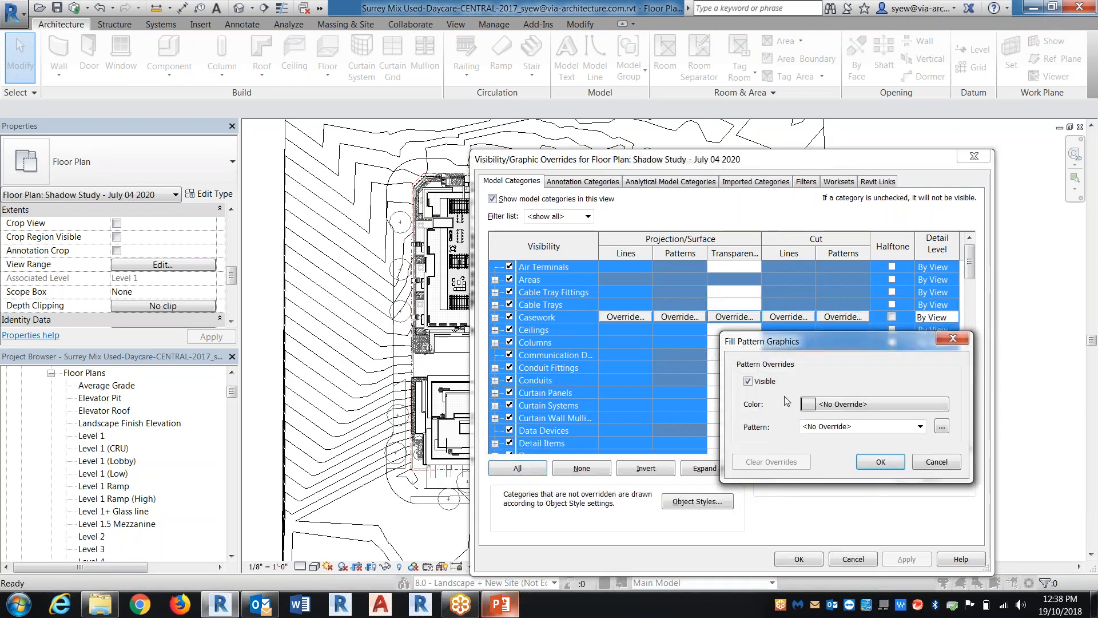
pyautogui.click(885, 462)
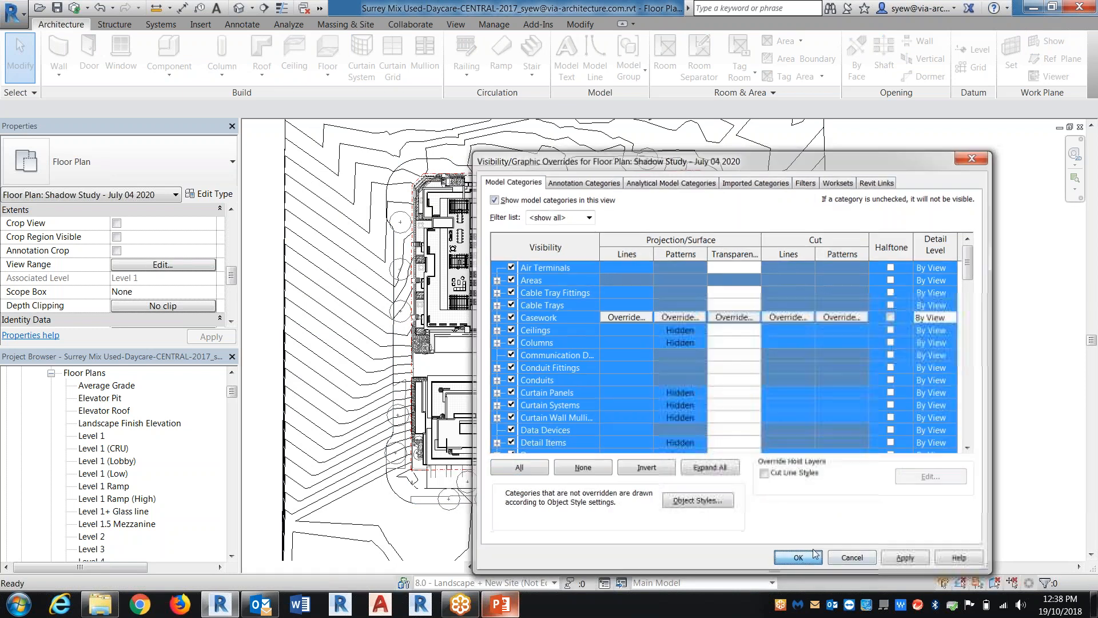
pyautogui.click(799, 558)
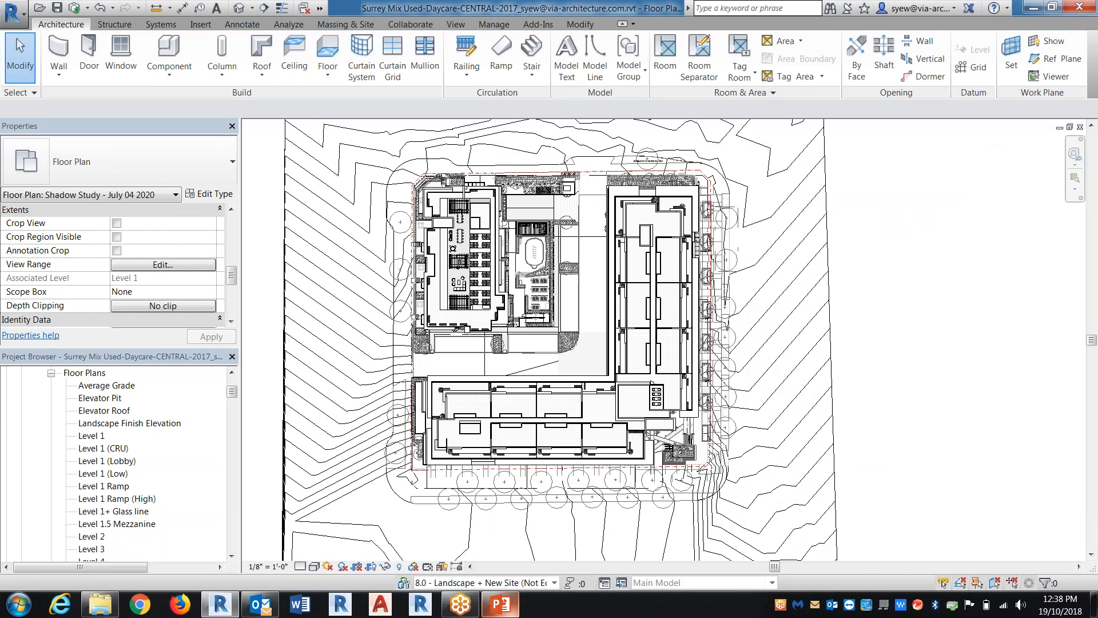
pyautogui.click(268, 566)
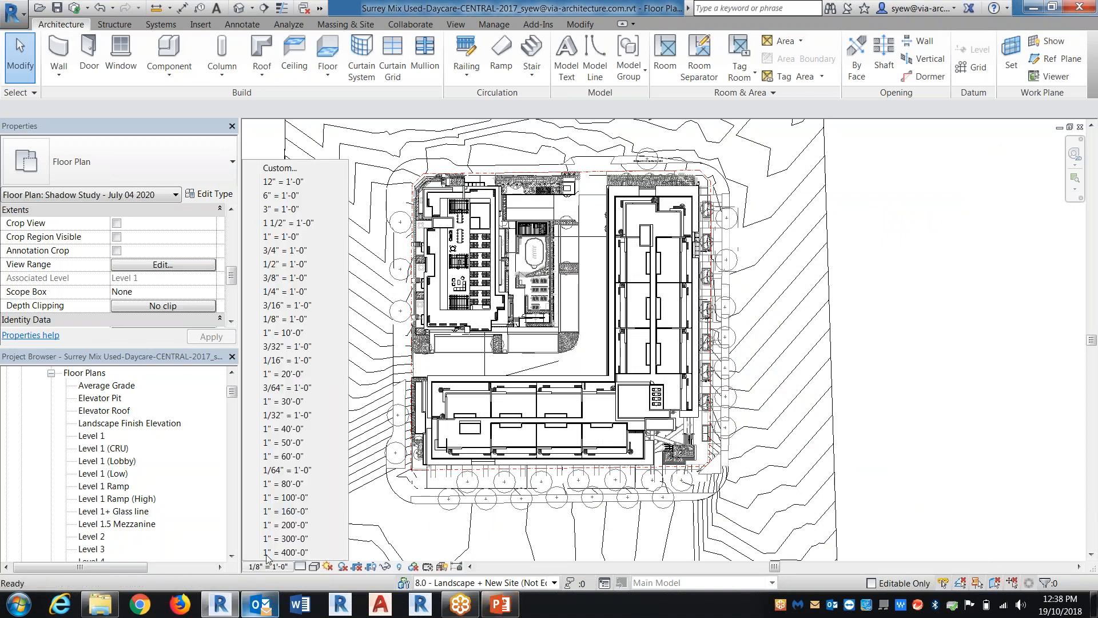
pyautogui.click(298, 500)
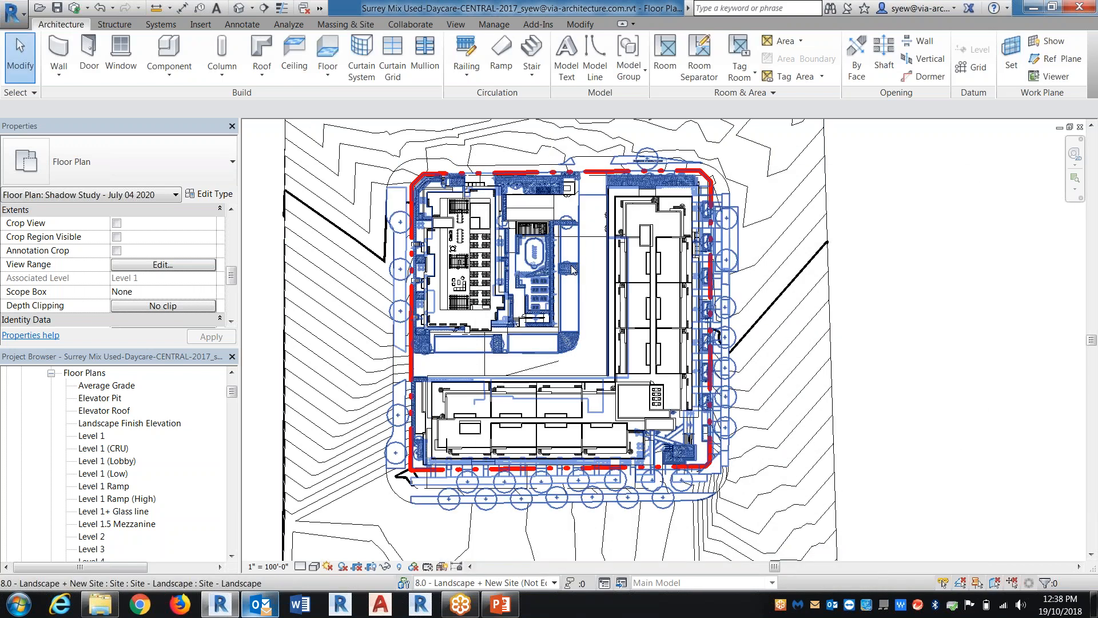
# Add the Site - Landscape filter to the shadow study plan's visibility/graphic overrides and turn off its visibility
pyautogui.click(578, 274)
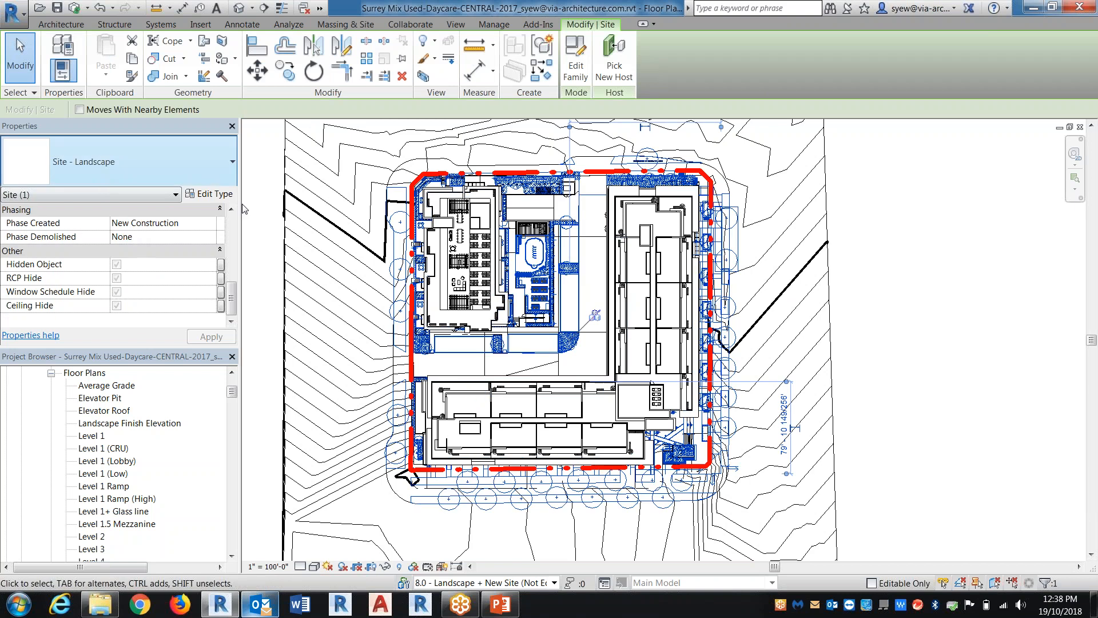
pyautogui.press('g')
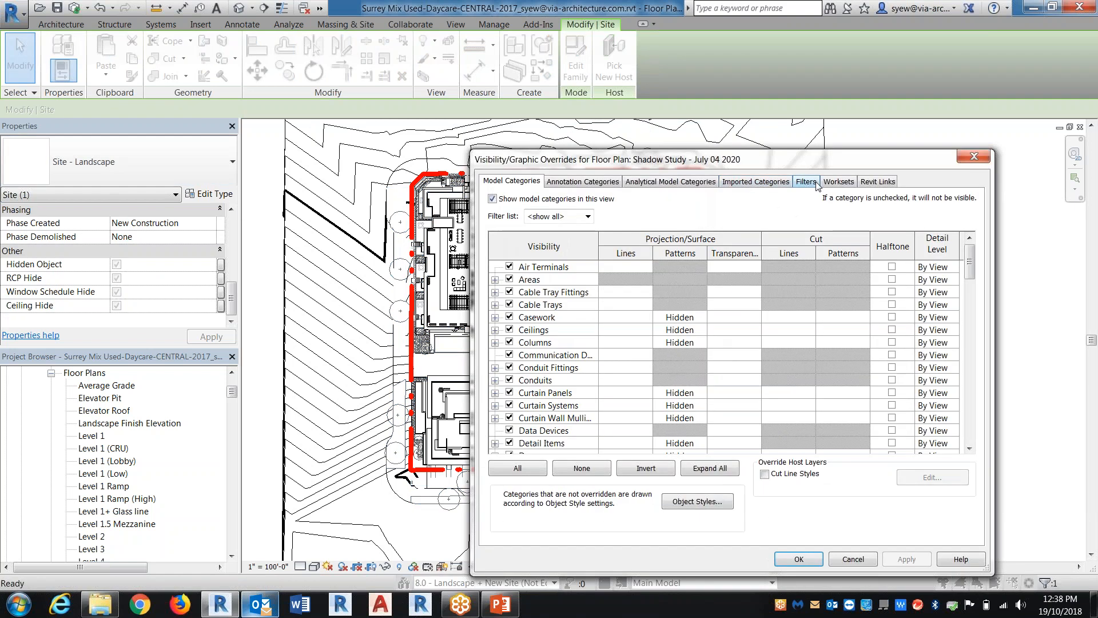
pyautogui.click(807, 184)
pyautogui.click(508, 451)
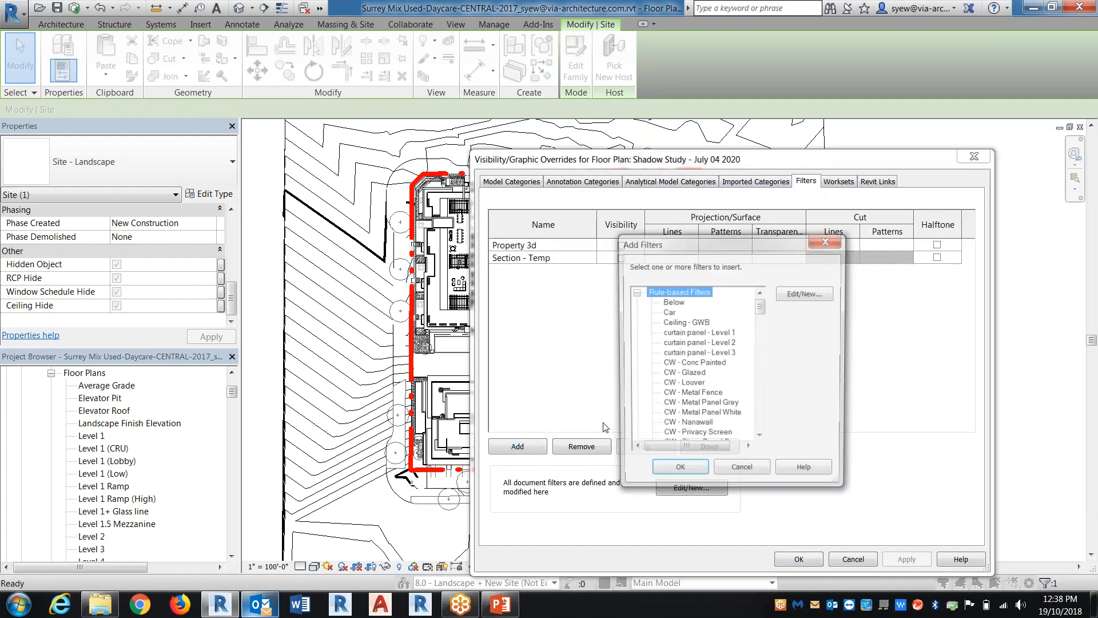
pyautogui.click(704, 352)
pyautogui.press('s')
pyautogui.scroll(-1, 705, 355)
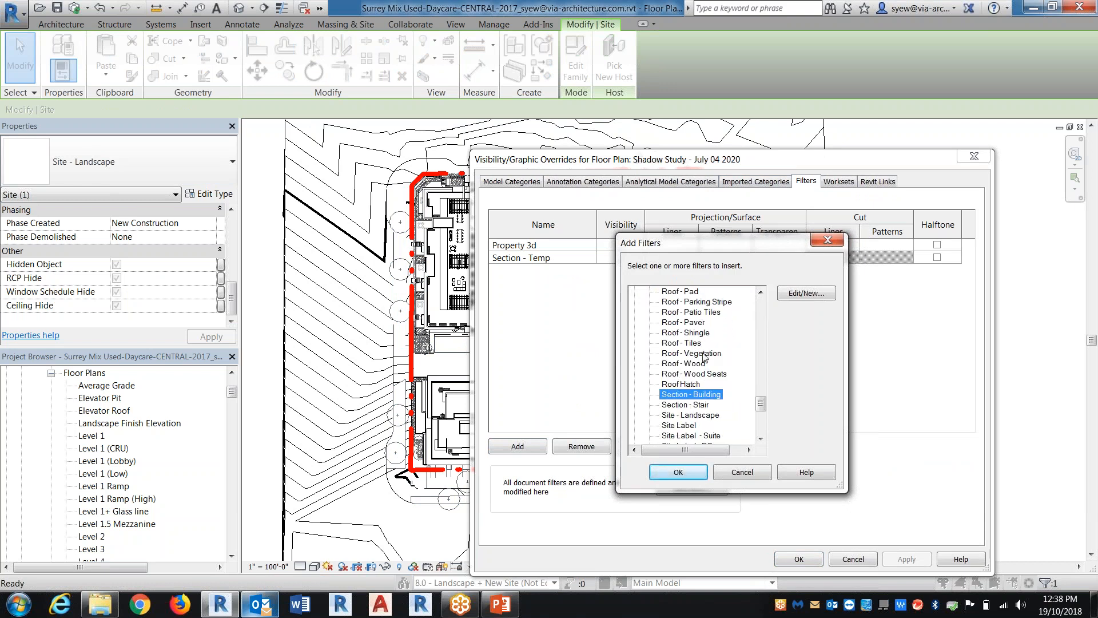
pyautogui.click(692, 415)
pyautogui.click(679, 473)
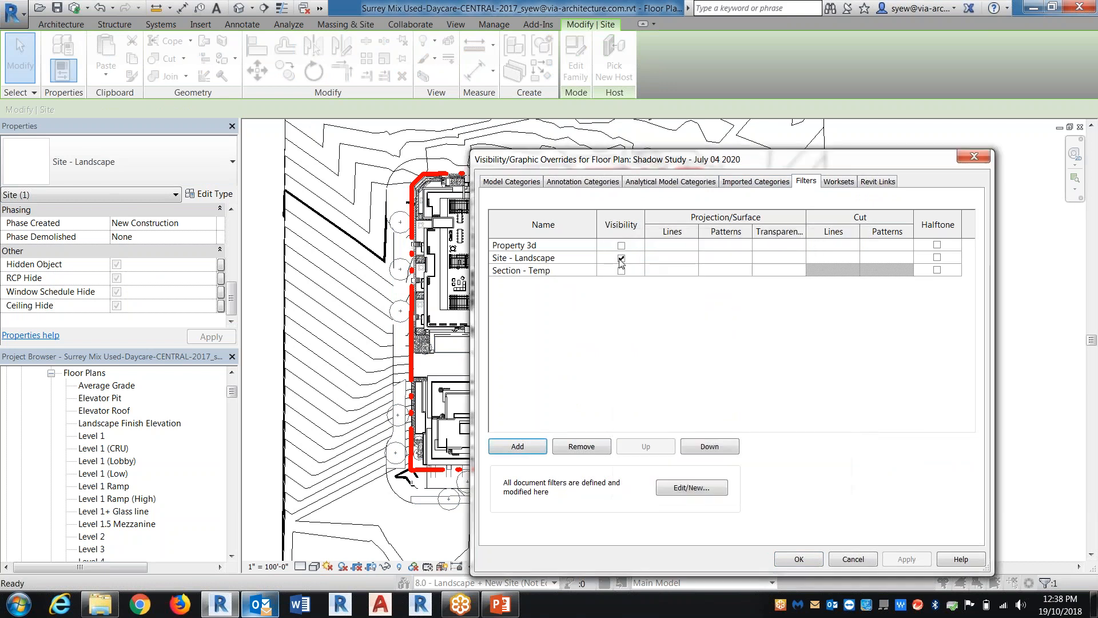
pyautogui.click(799, 560)
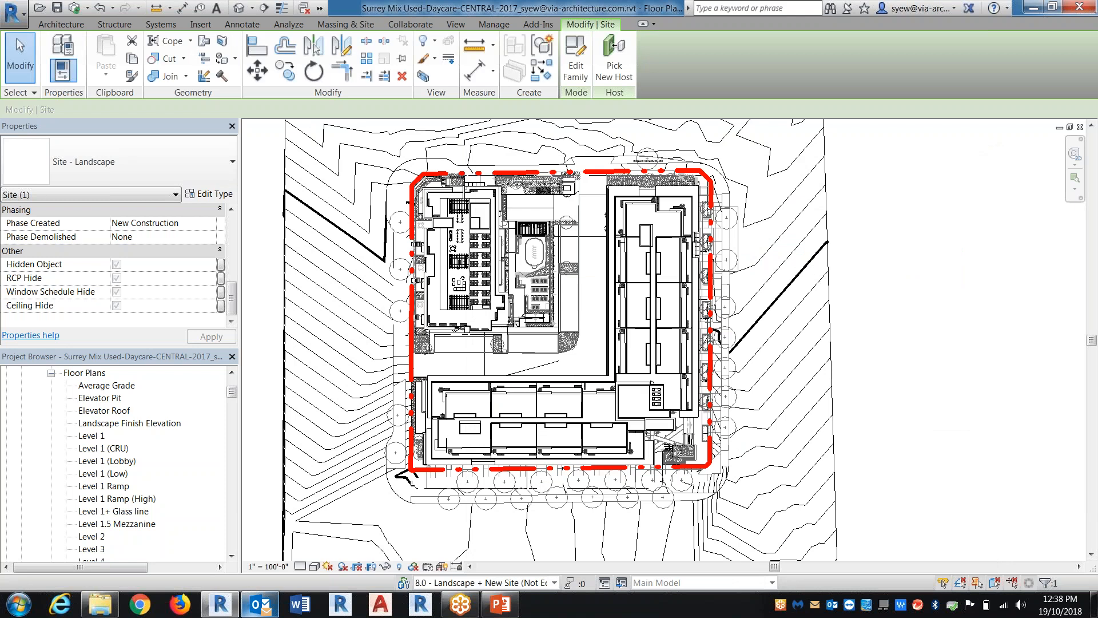
pyautogui.click(904, 482)
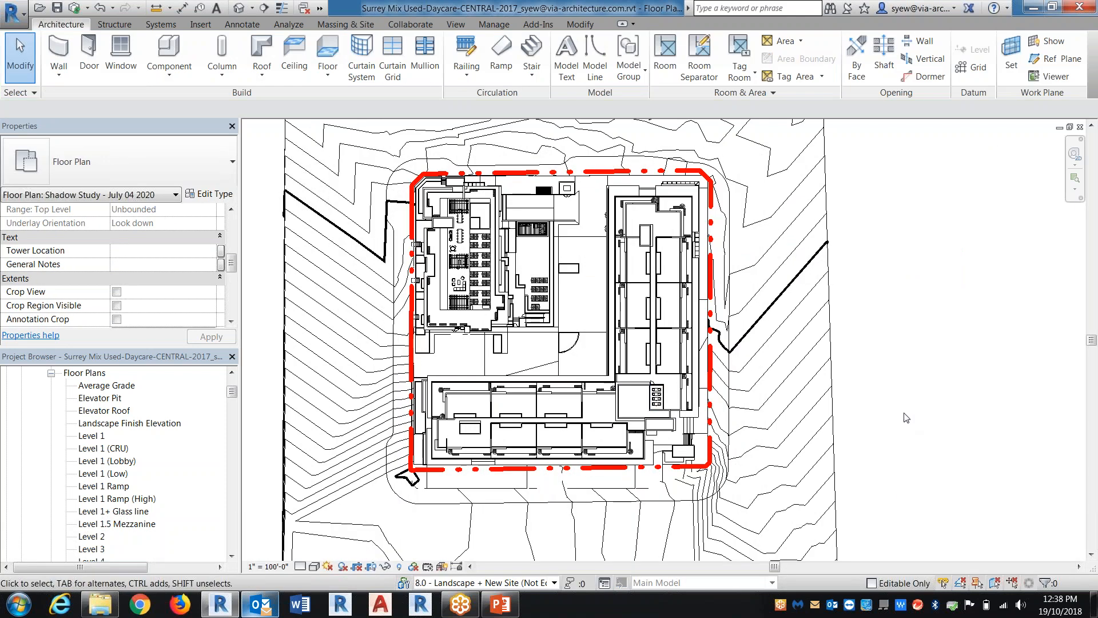
# Turn off the Planting model category in the shadow study plan's visibility/graphic overrides
pyautogui.scroll(8, 493, 252)
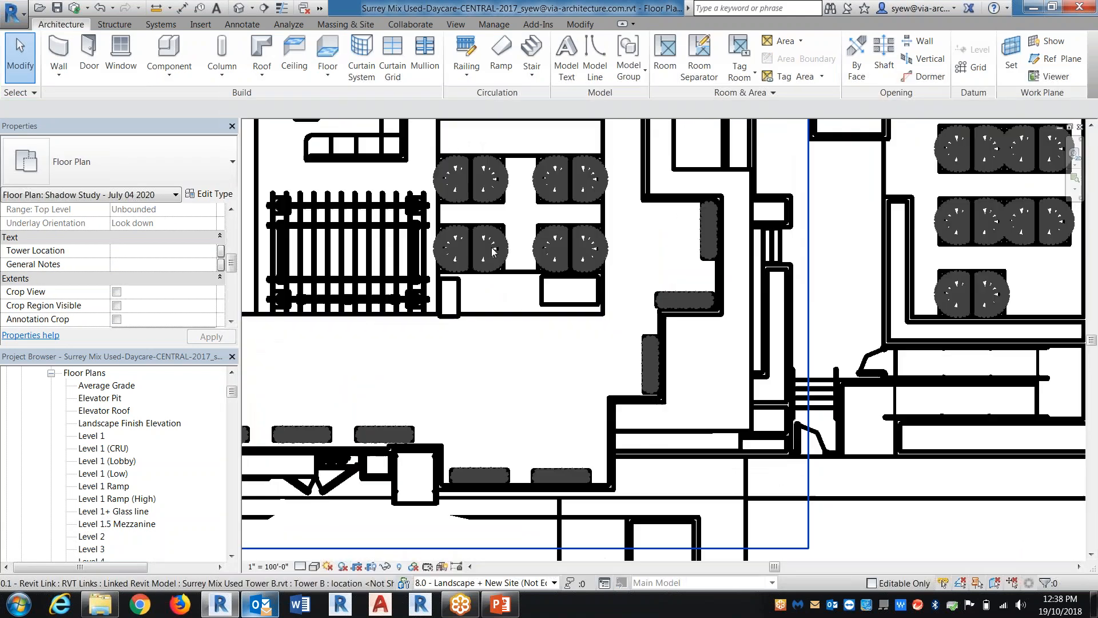
pyautogui.scroll(1, 493, 251)
pyautogui.press('v')
pyautogui.press('v')
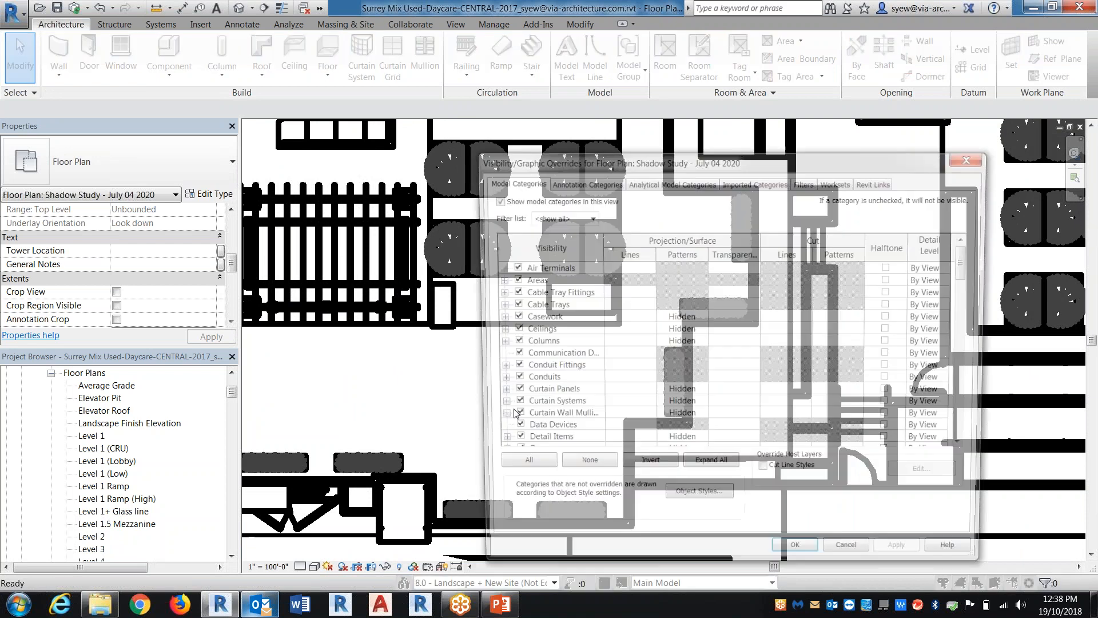
pyautogui.click(553, 355)
pyautogui.press('p')
pyautogui.scroll(-2, 554, 399)
pyautogui.scroll(-1, 531, 420)
pyautogui.click(509, 380)
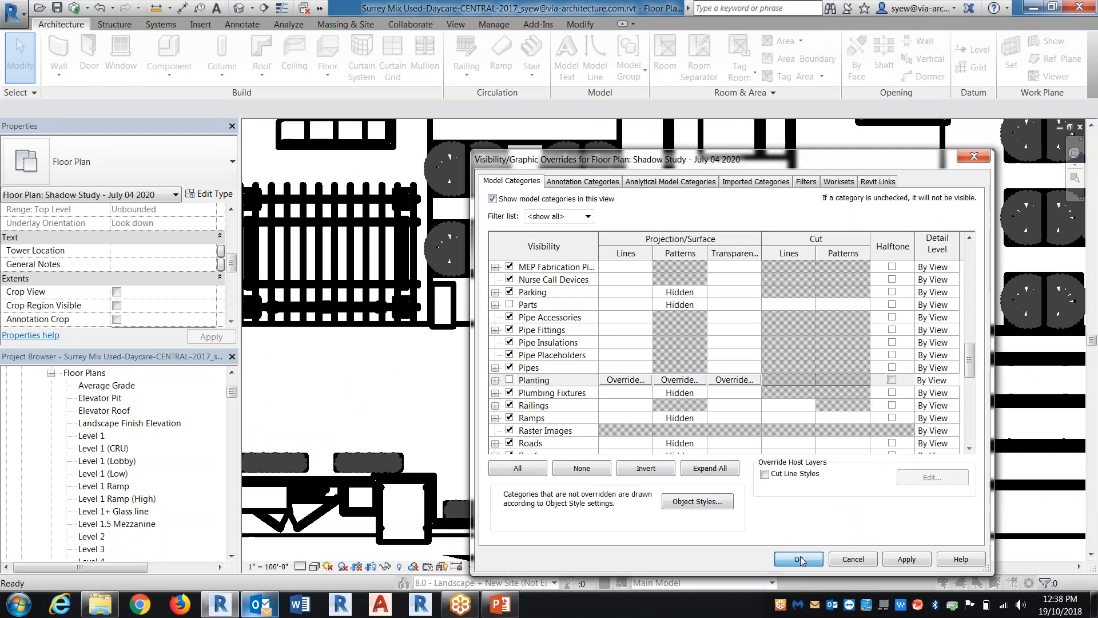
pyautogui.click(798, 559)
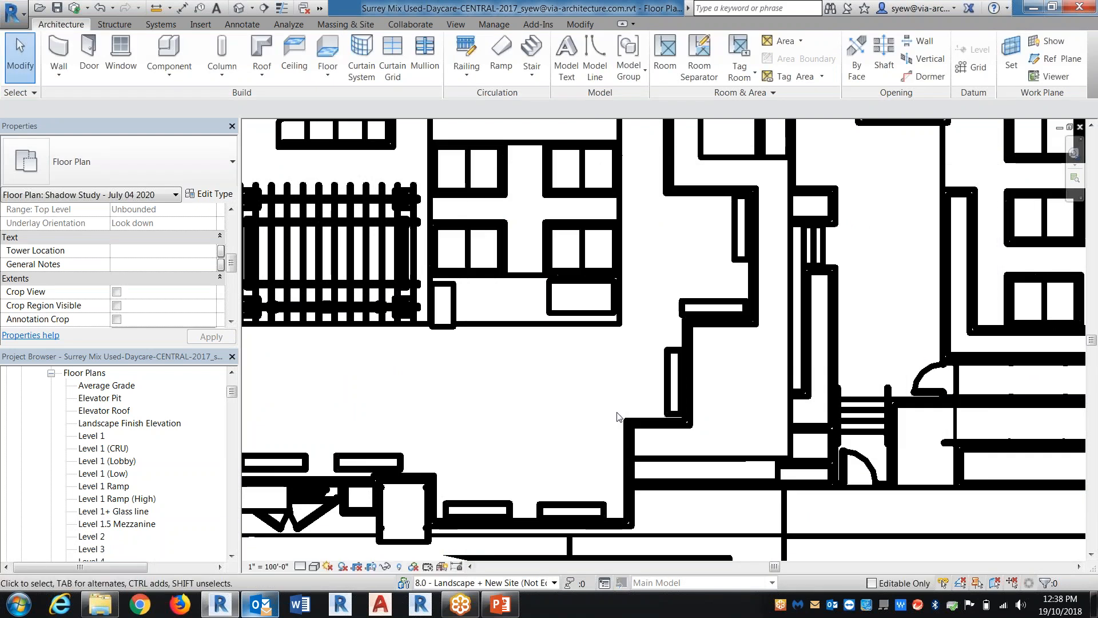
# Turn off the primary and secondary contours of the Topography category in the shadow study plan's visibility/graphic overrides
pyautogui.scroll(-5, 617, 417)
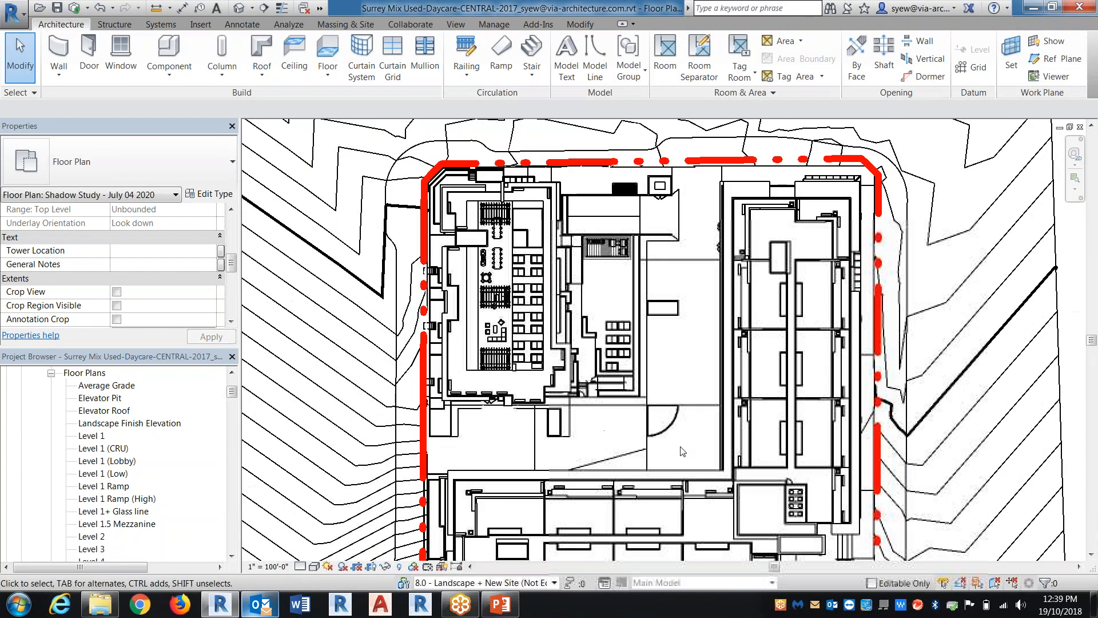
pyautogui.scroll(-2, 681, 451)
pyautogui.scroll(2, 847, 432)
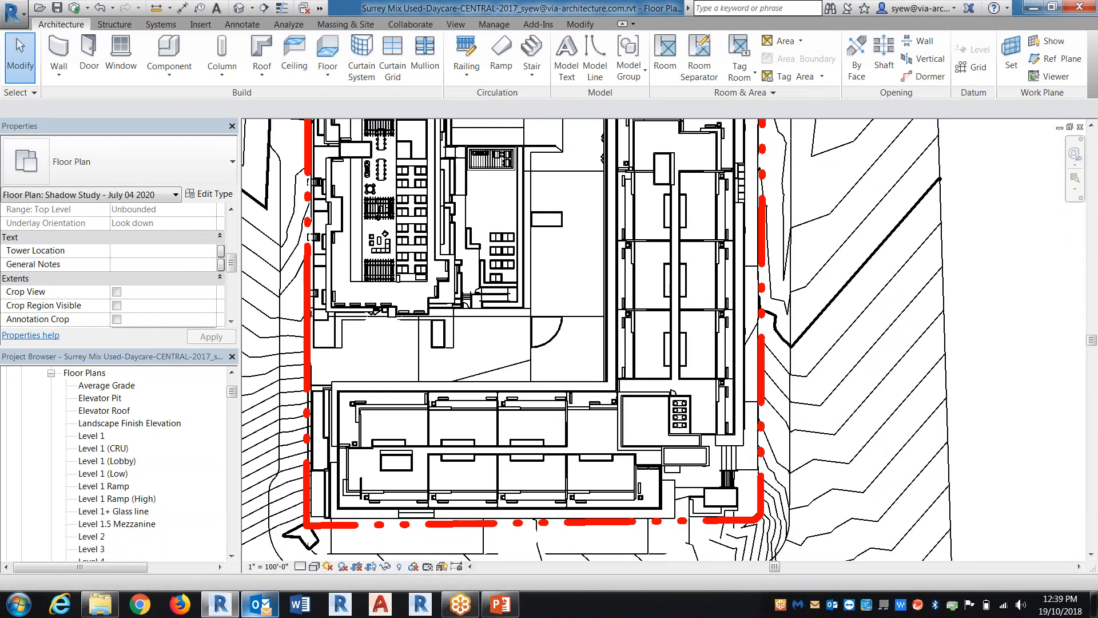
pyautogui.press('v')
pyautogui.press('v')
pyautogui.click(575, 395)
pyautogui.press('t')
pyautogui.scroll(-1, 578, 395)
pyautogui.click(495, 404)
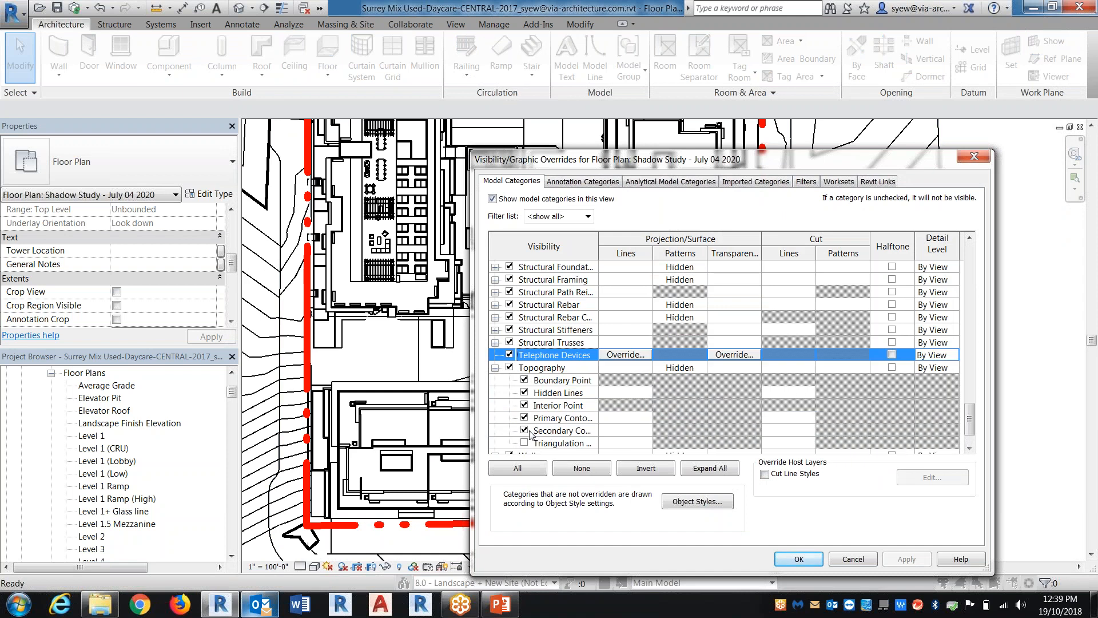
pyautogui.click(524, 430)
pyautogui.click(523, 417)
pyautogui.click(799, 558)
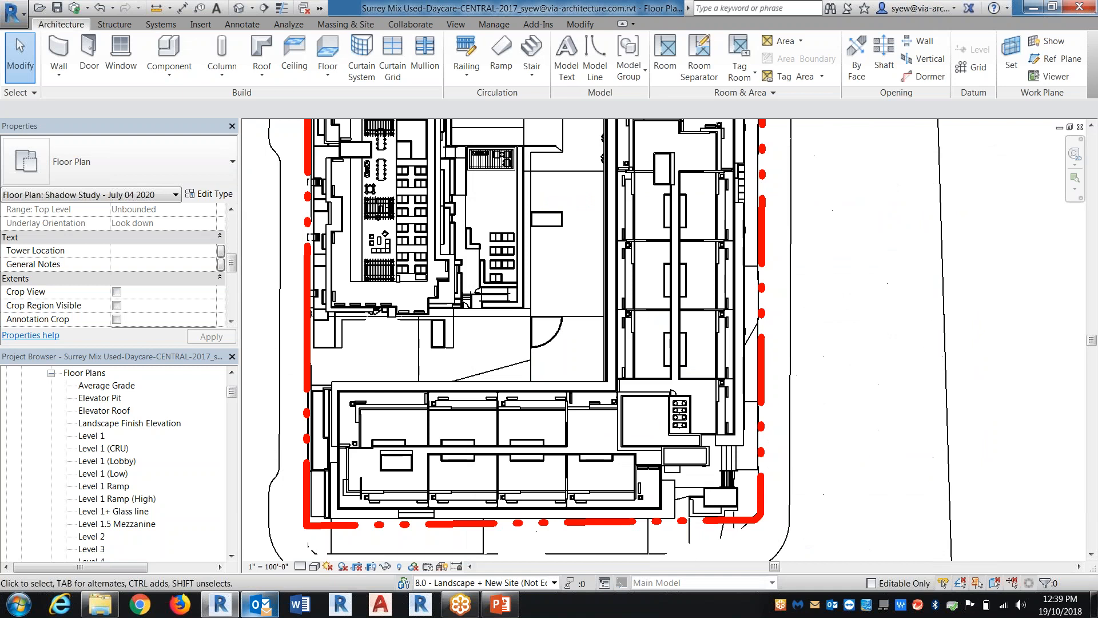
# Open the sun settings from the plan's graphic display lighting options and set the solar study to Still
pyautogui.scroll(-2, 639, 398)
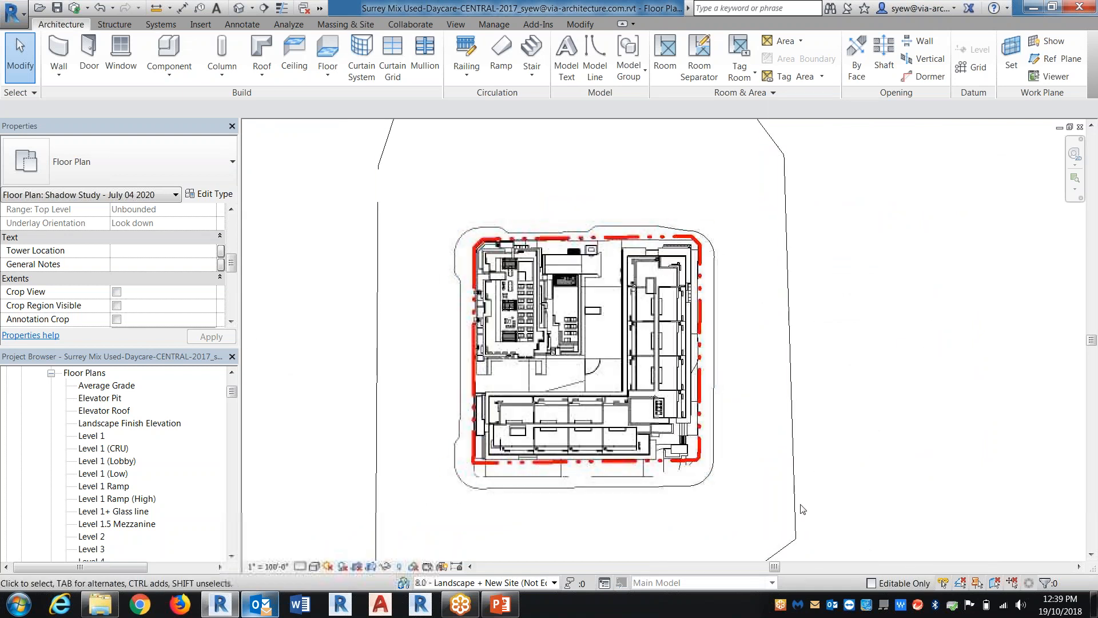
pyautogui.moveTo(802, 447); pyautogui.dragTo(772, 407, button='middle')
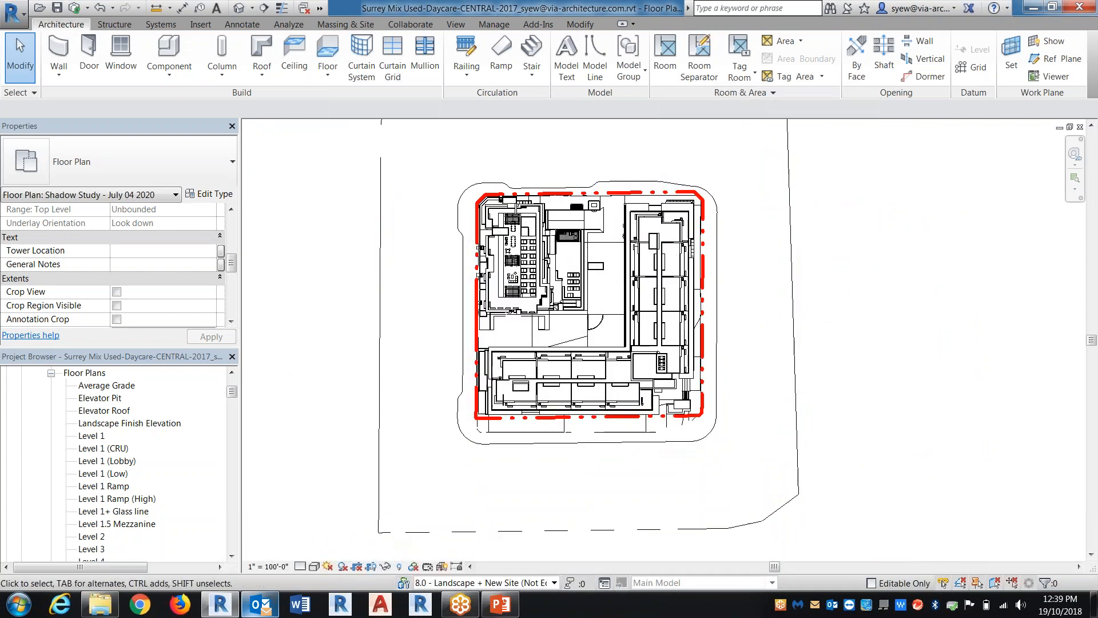
pyautogui.click(314, 566)
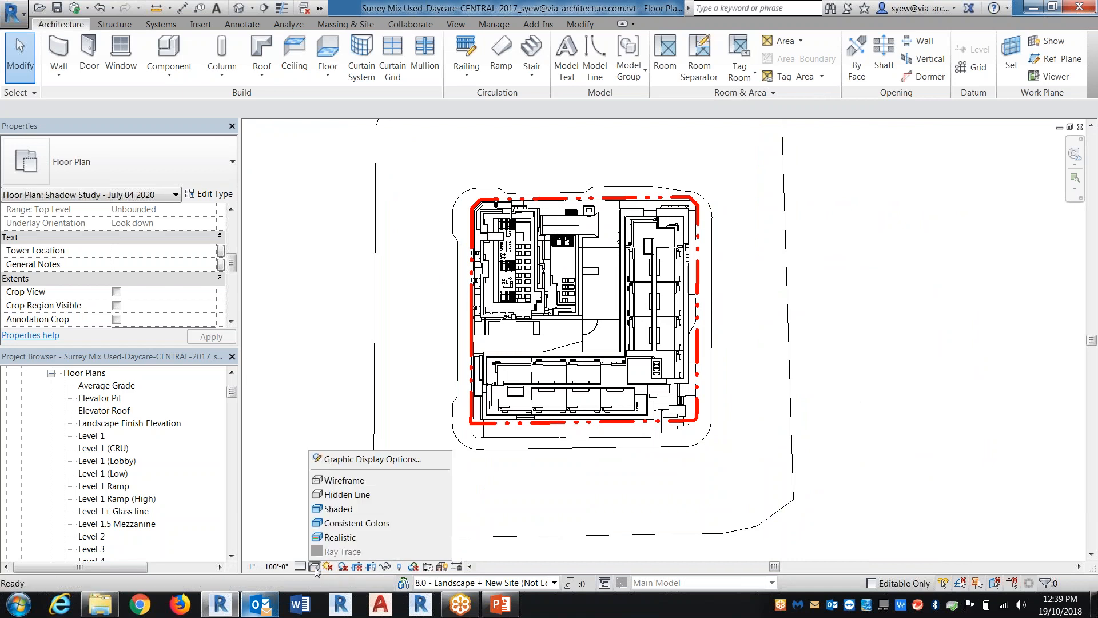
pyautogui.click(360, 459)
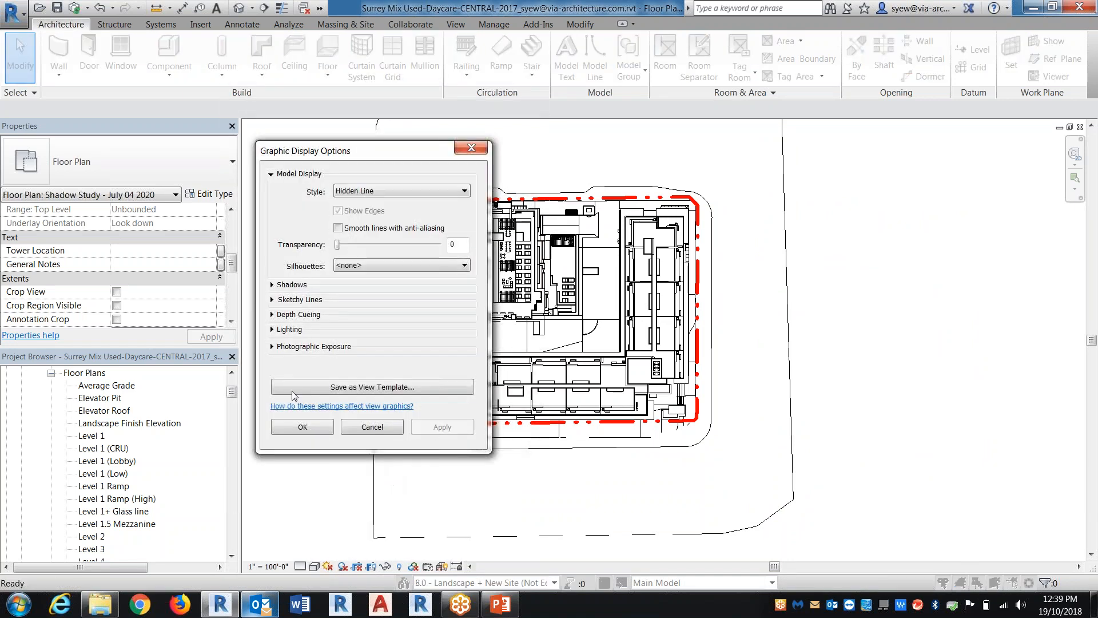
pyautogui.click(272, 329)
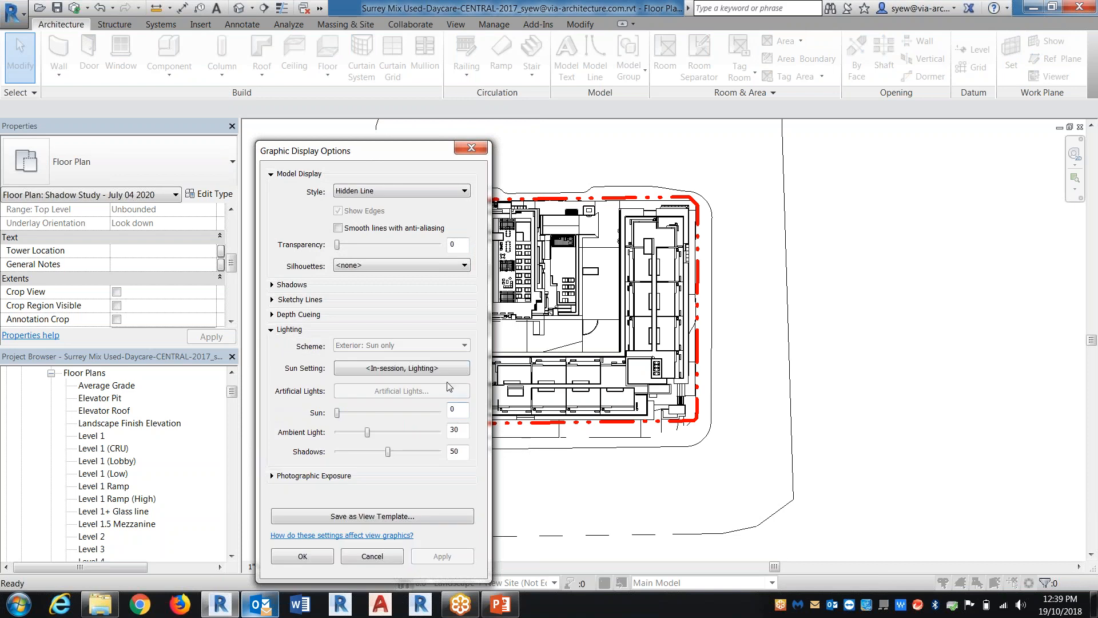
pyautogui.click(382, 368)
pyautogui.click(558, 244)
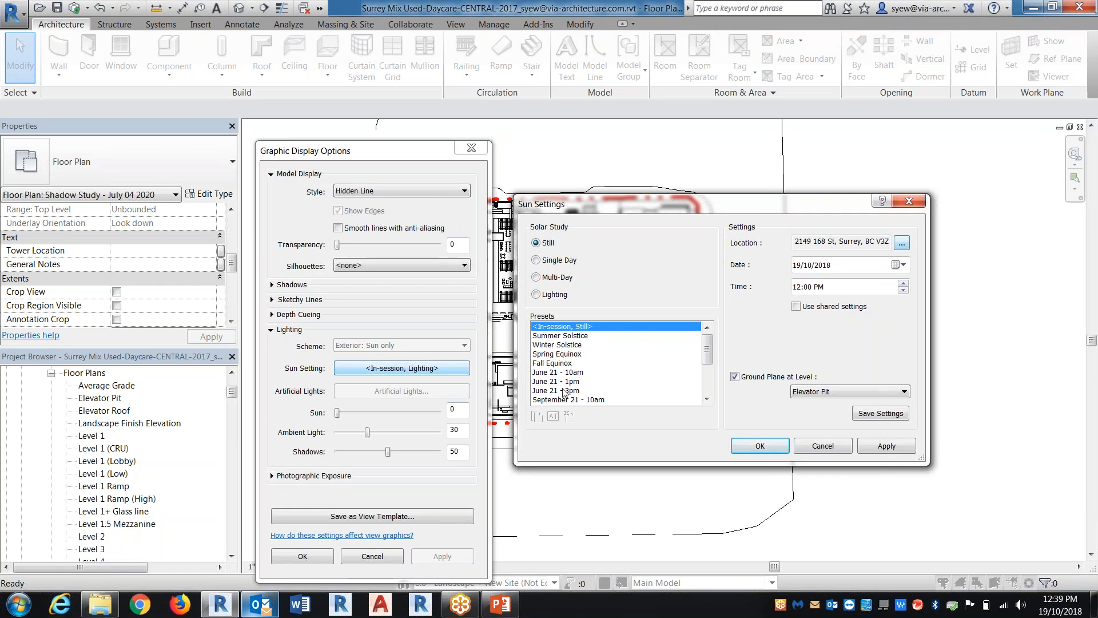
# Duplicate the Summer Solstice sun preset under the name JULY 4 2020 - 10am
pyautogui.click(566, 336)
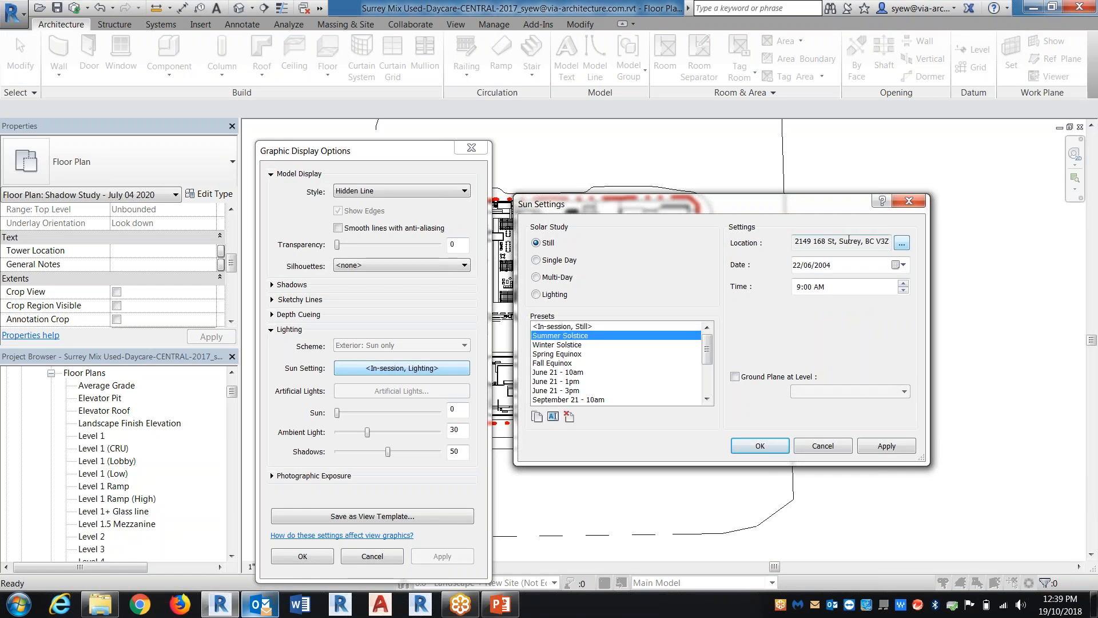
pyautogui.click(537, 417)
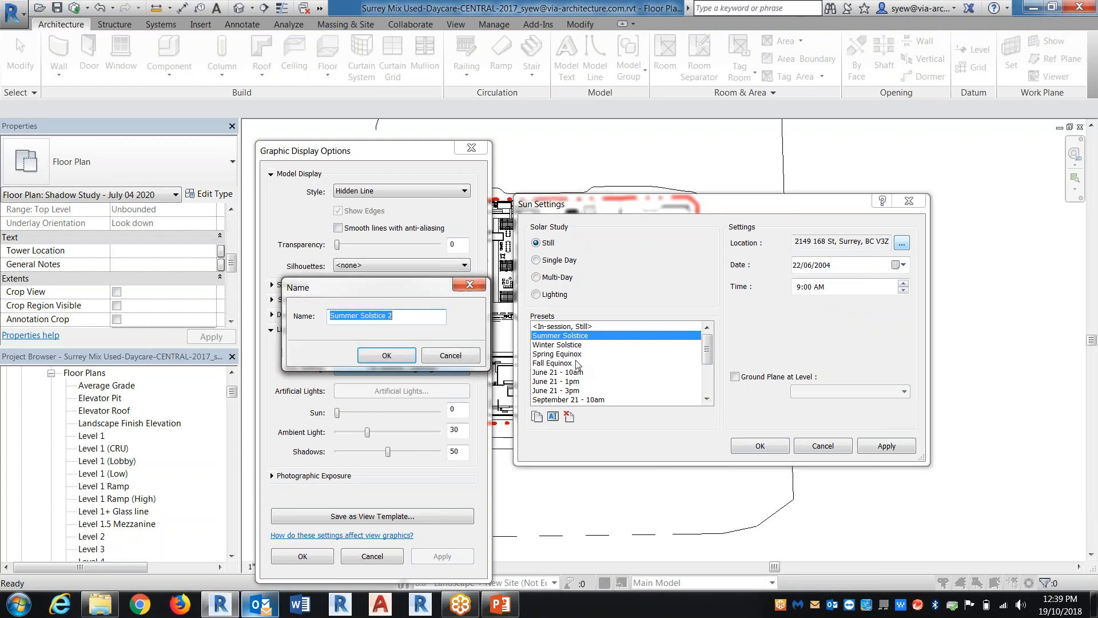
pyautogui.write('J')
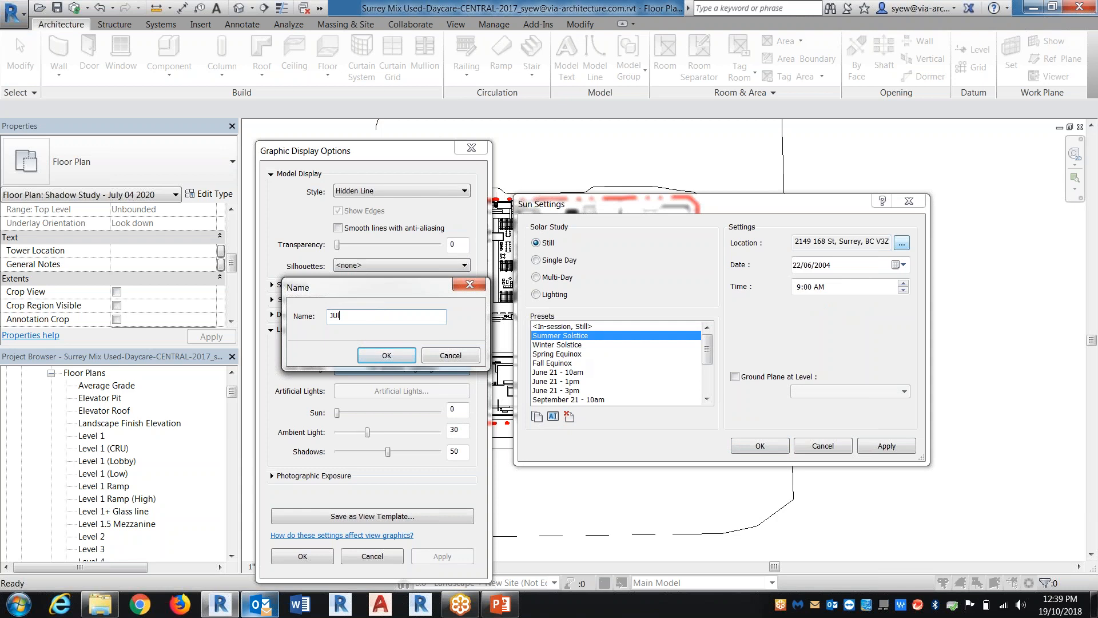
pyautogui.write('U')
pyautogui.write('2020 - 10am')
pyautogui.press('Return')
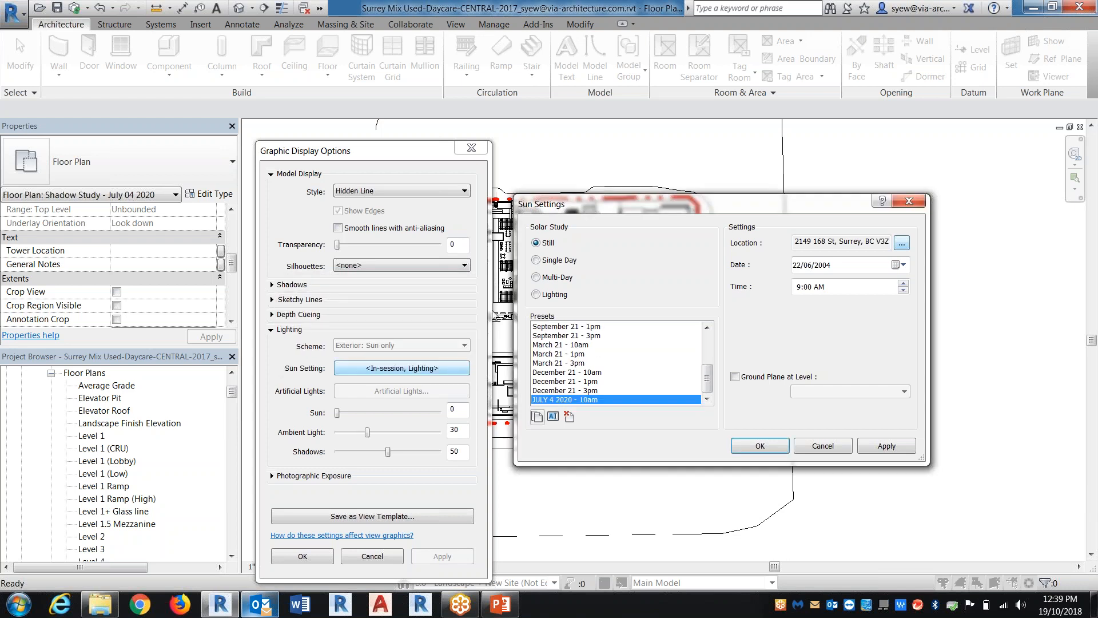
# Change the project location for the sun settings to Vancouver, BC using the Internet Mapping Service
pyautogui.click(902, 243)
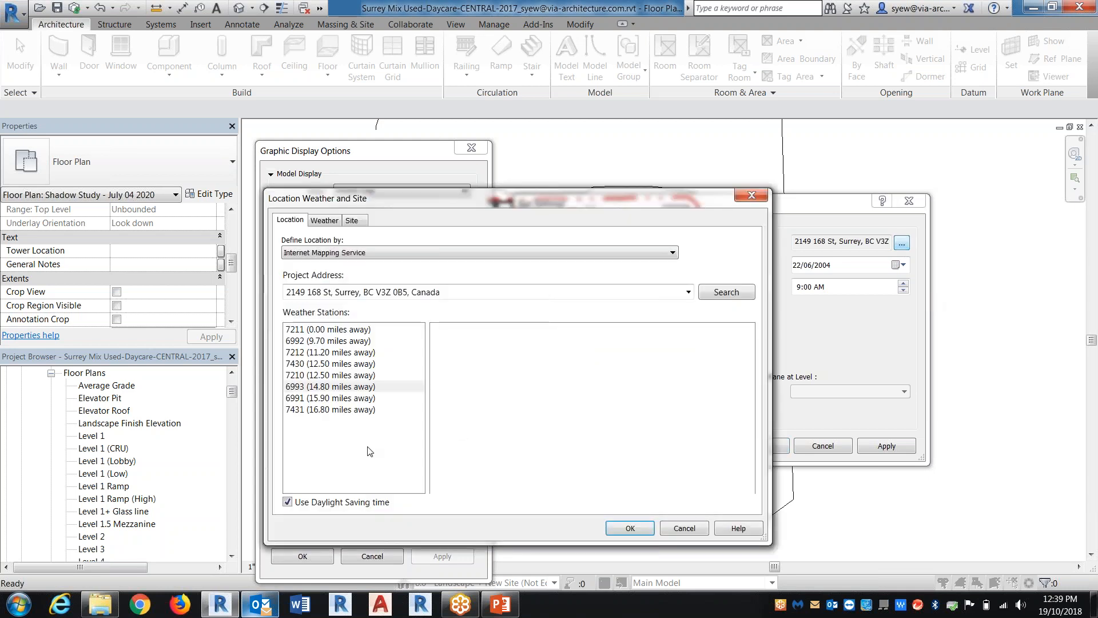
pyautogui.click(452, 292)
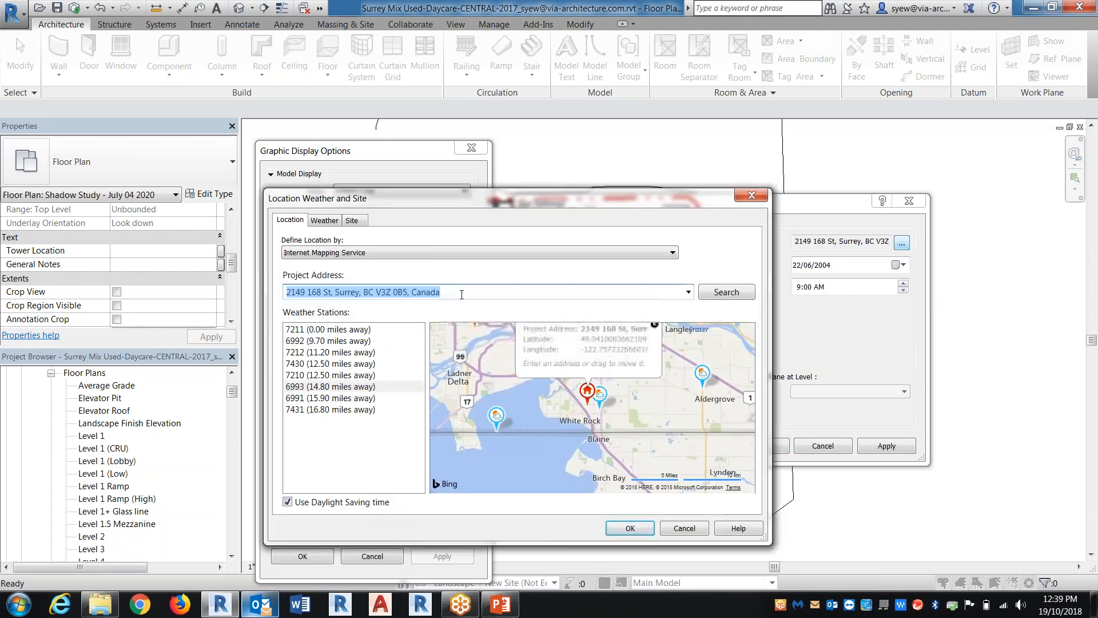
pyautogui.write('vancouver')
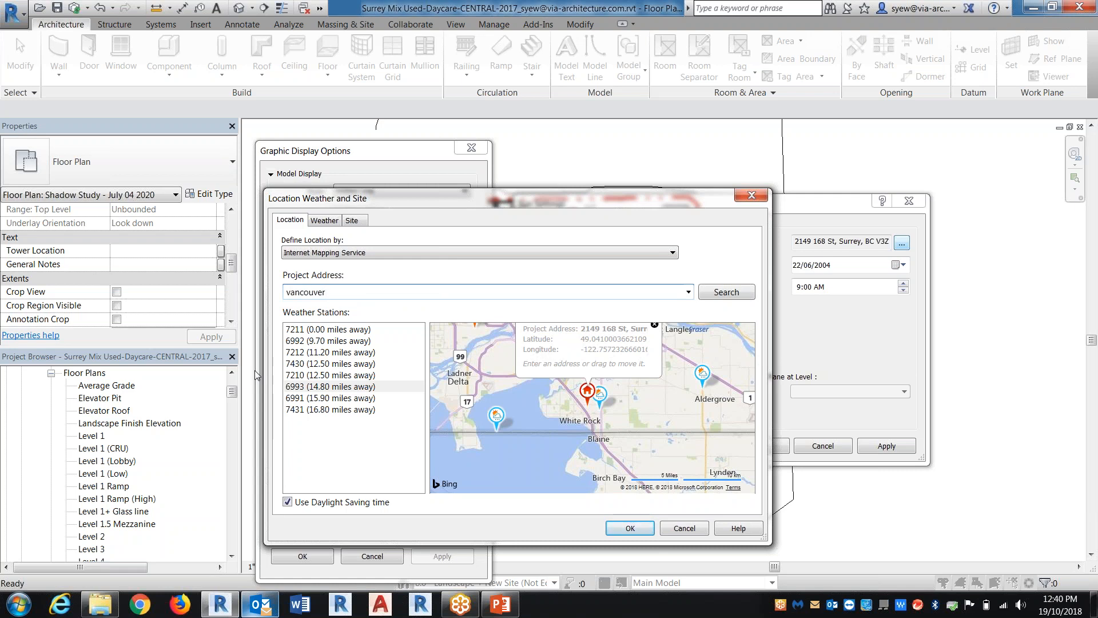
pyautogui.click(722, 296)
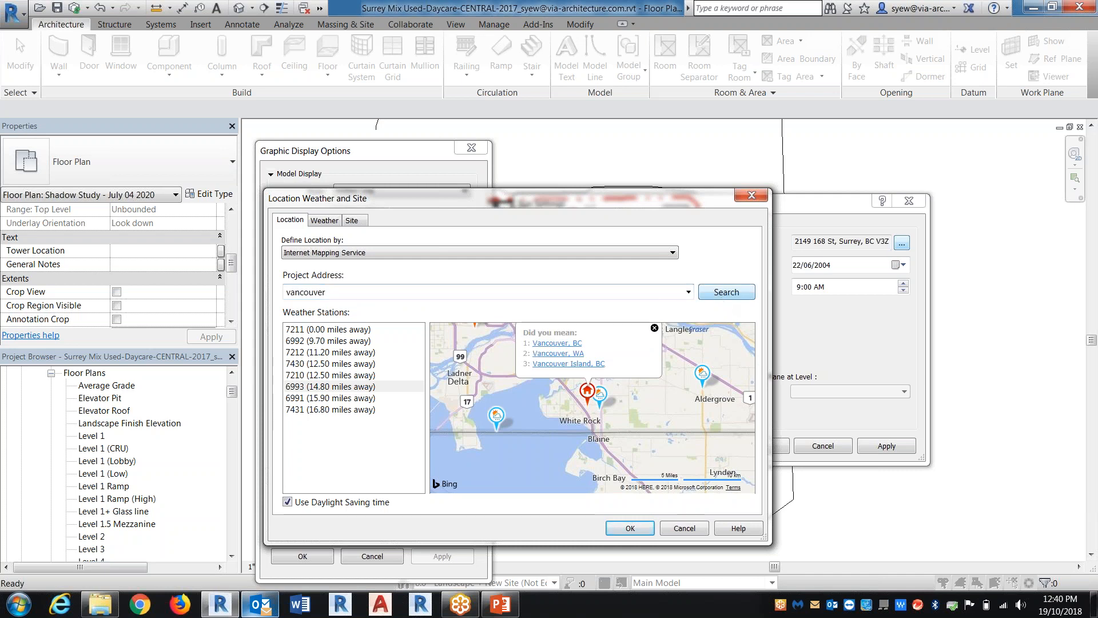
pyautogui.click(546, 350)
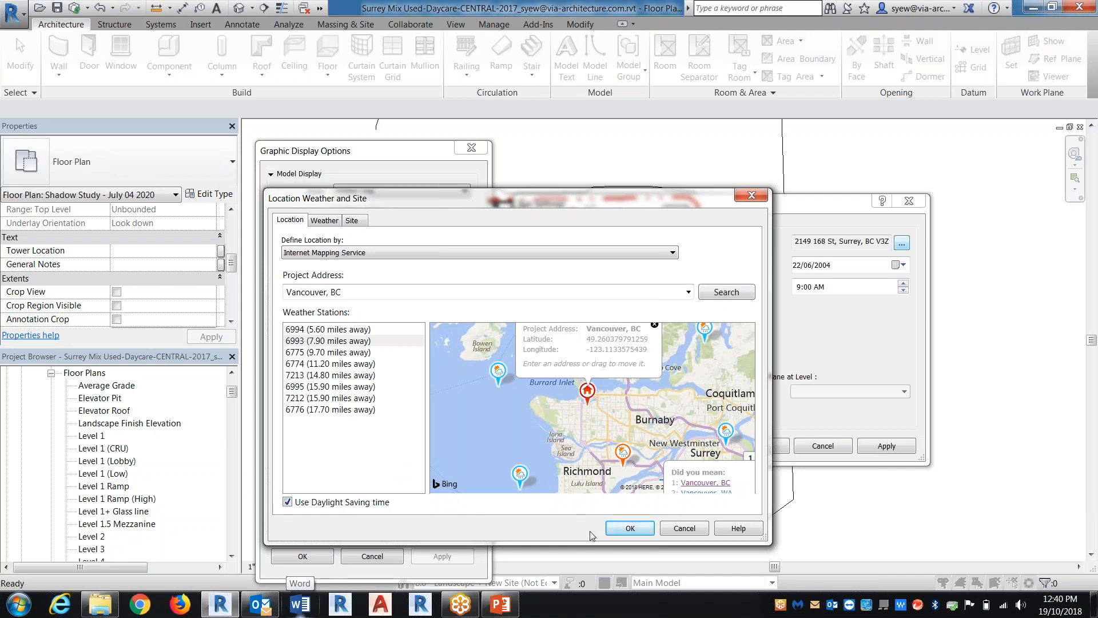
# Review the project's weather and site definitions and accept the Vancouver, BC location
pyautogui.click(333, 223)
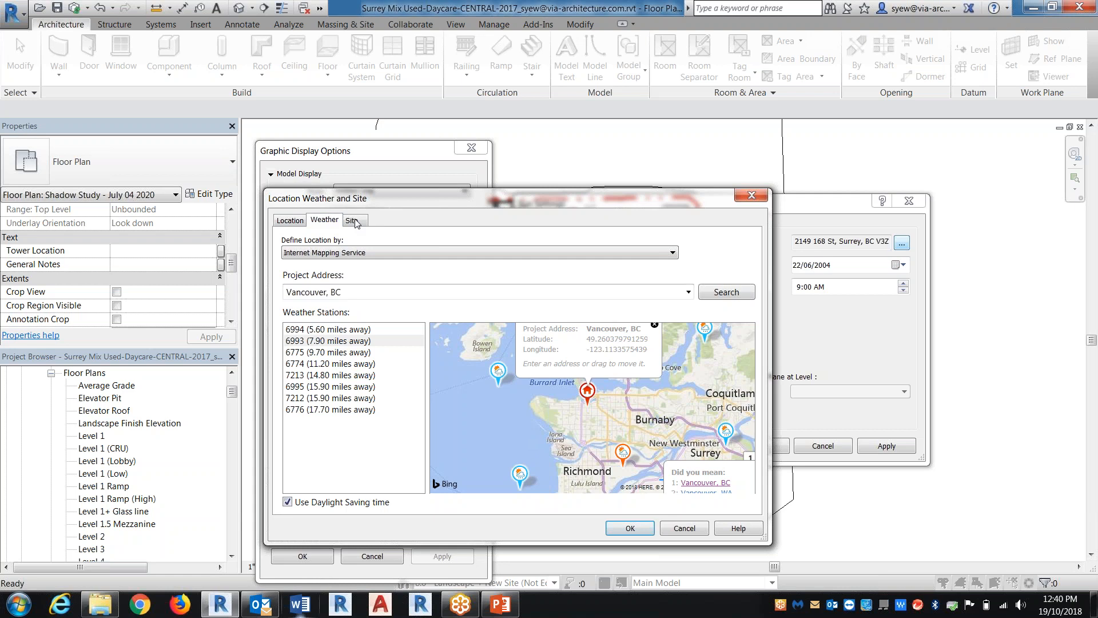
pyautogui.click(352, 221)
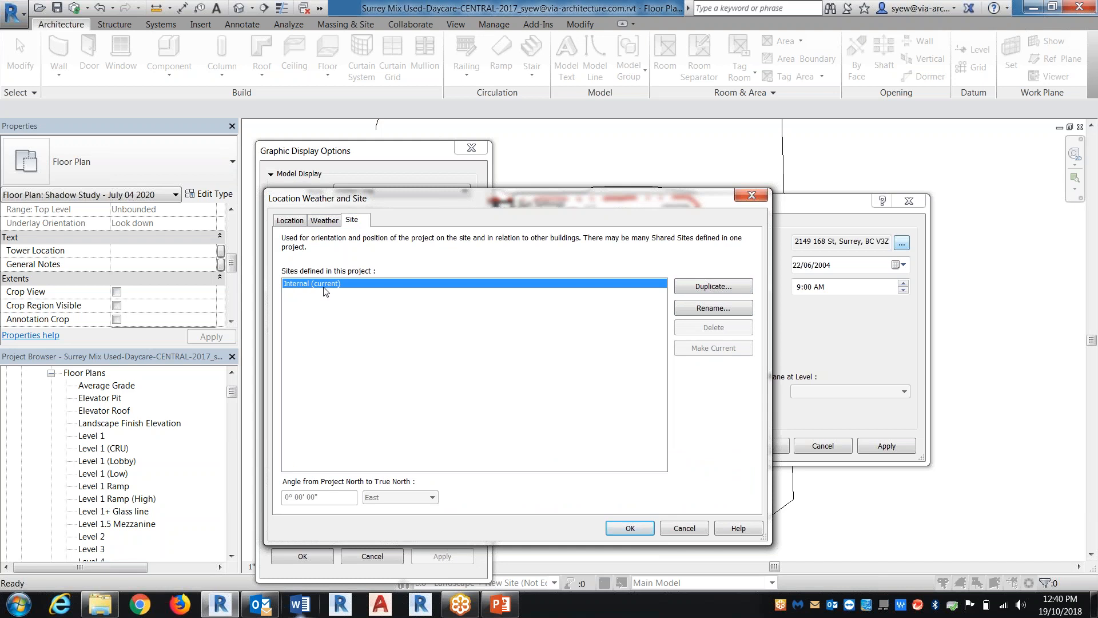
pyautogui.click(291, 222)
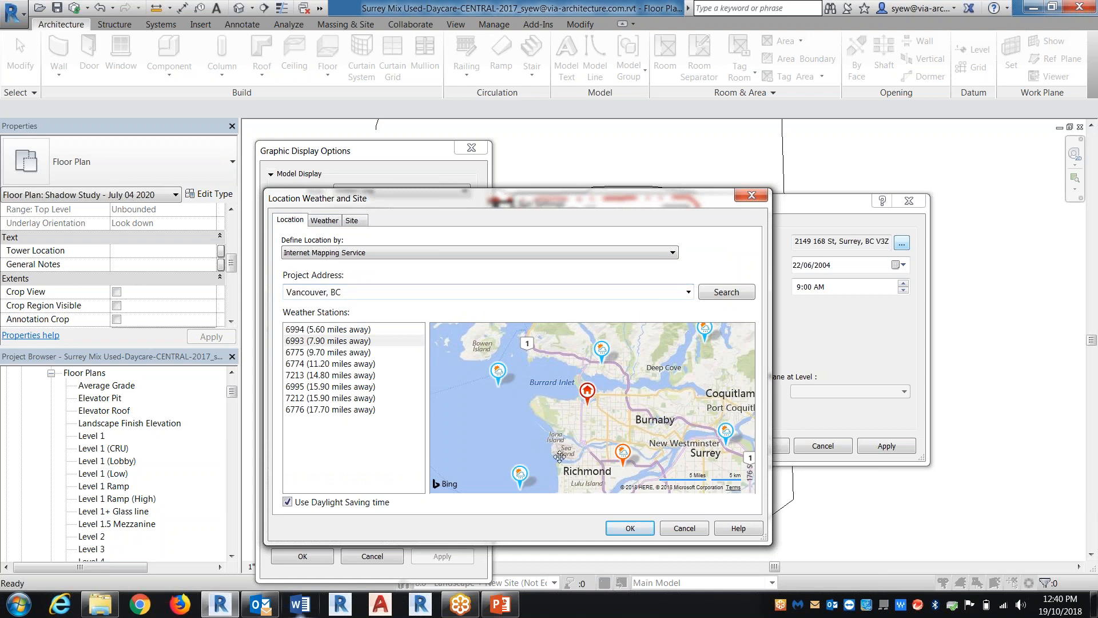
pyautogui.click(646, 536)
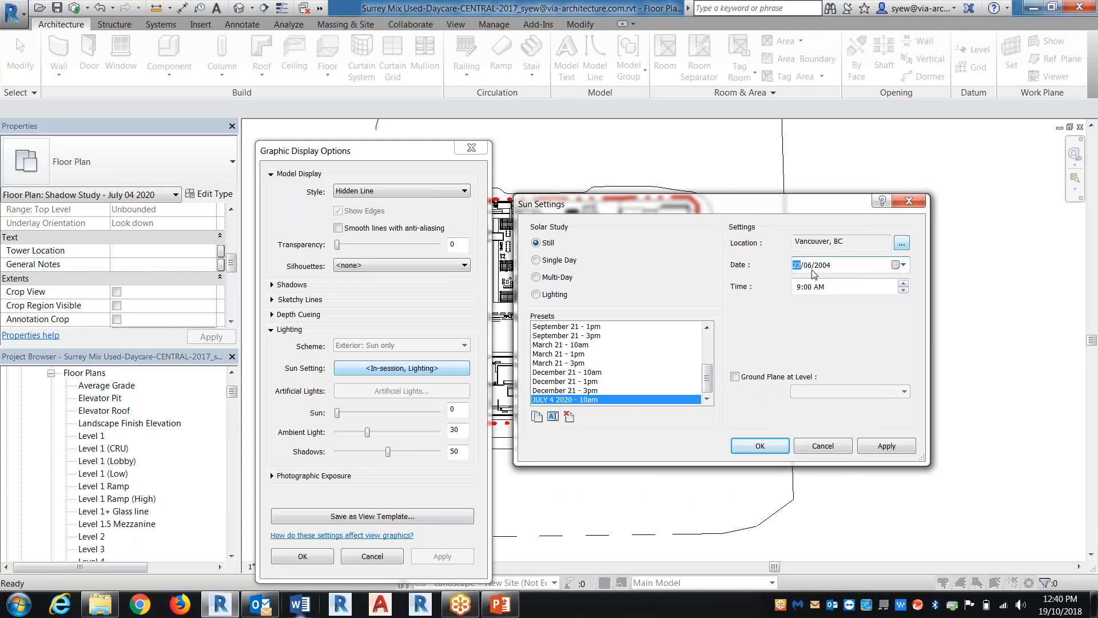
# Set the JULY 4 2020 - 10am preset's date to 04/07/2020 and its time to 10:00 AM
pyautogui.click(904, 265)
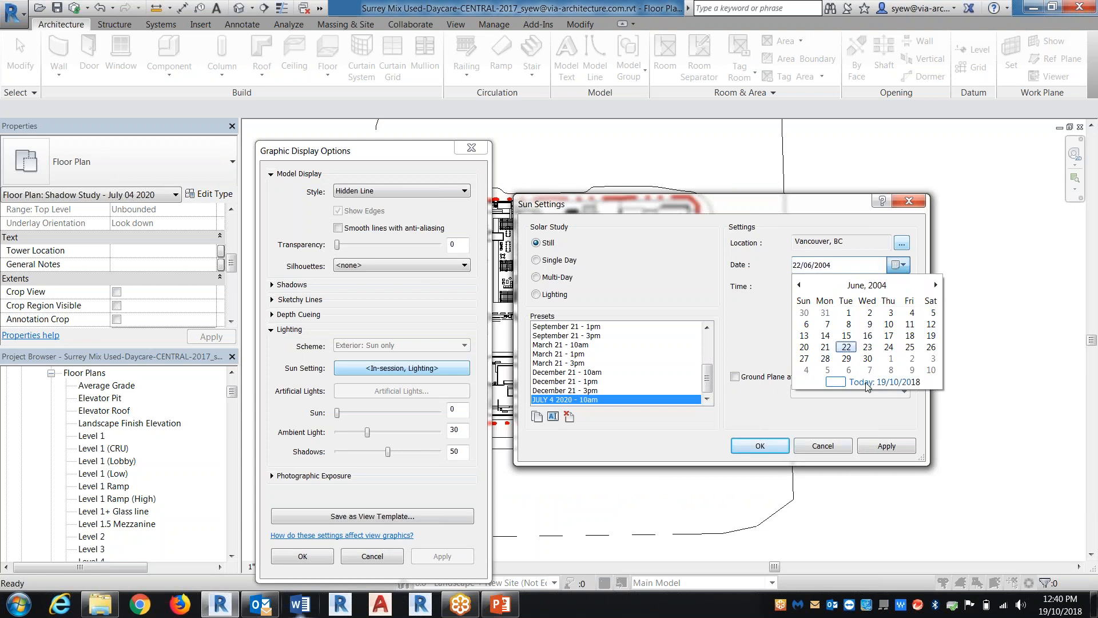
pyautogui.click(866, 382)
pyautogui.write('04/07')
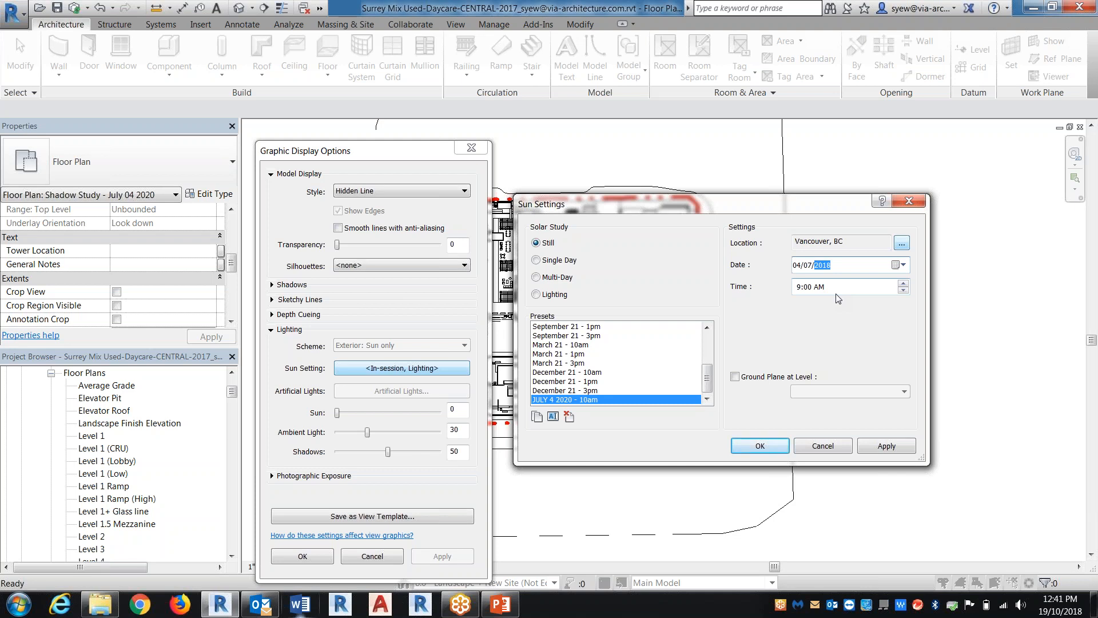
pyautogui.write('2020')
pyautogui.click(831, 290)
pyautogui.write('10')
pyautogui.click(736, 377)
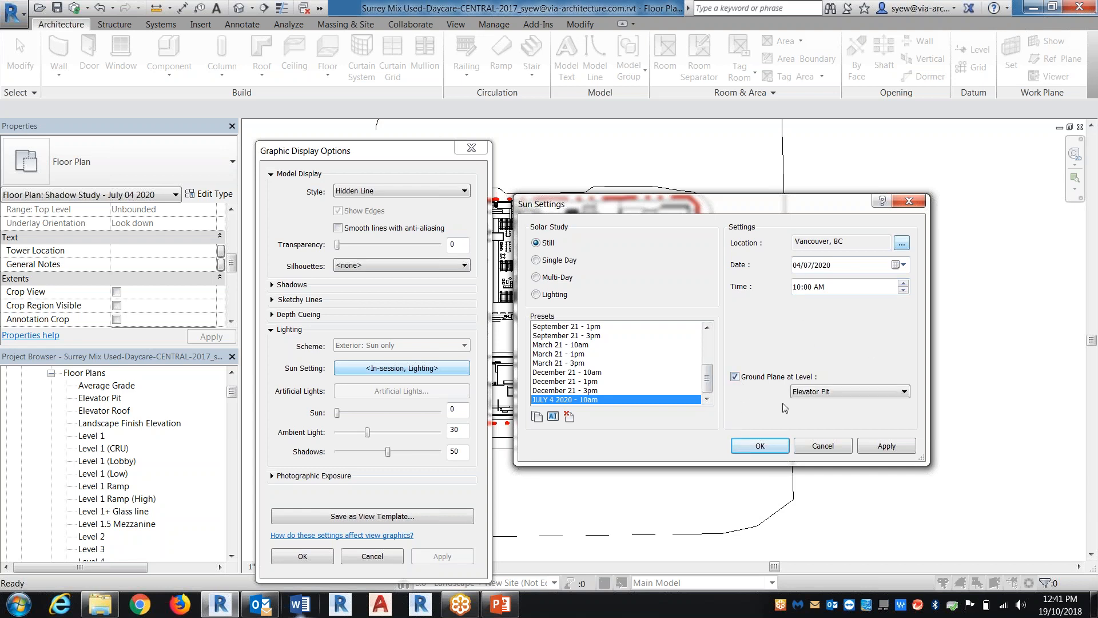
pyautogui.click(850, 391)
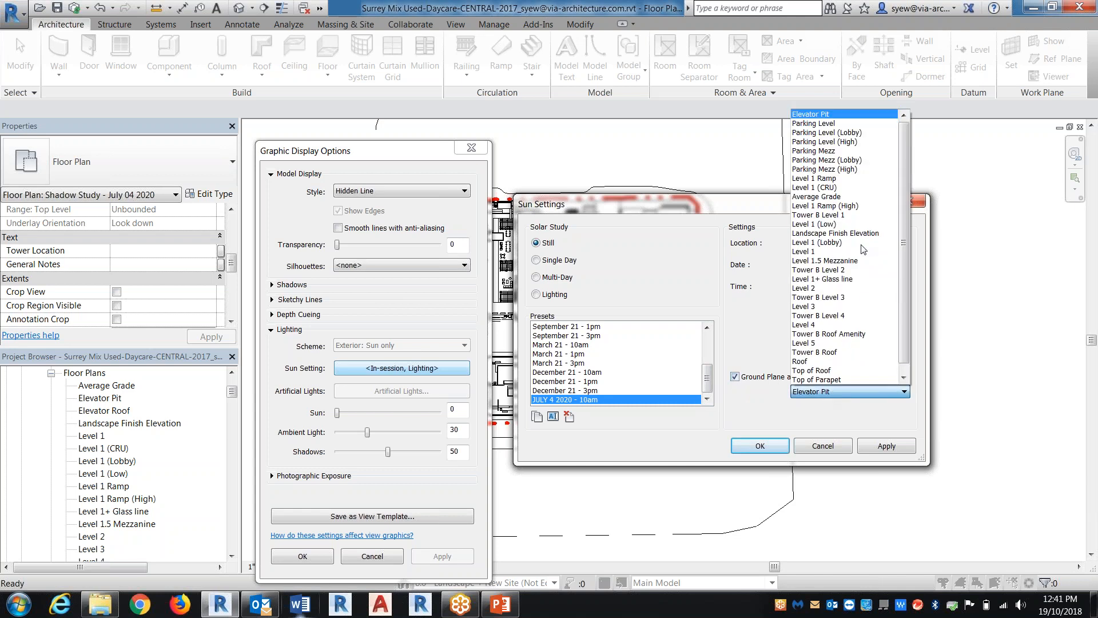
pyautogui.click(735, 378)
pyautogui.click(735, 378)
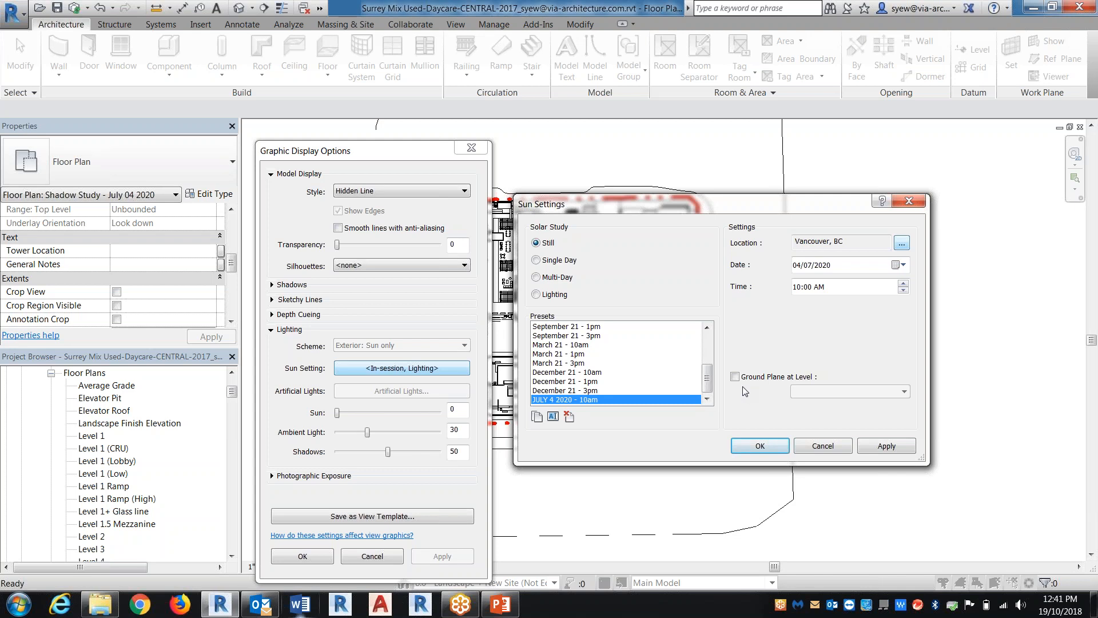
# Accept the JULY 4 2020 - 10am sun setting and graphic display options, and turn on shadows in the shadow study plan
pyautogui.click(760, 446)
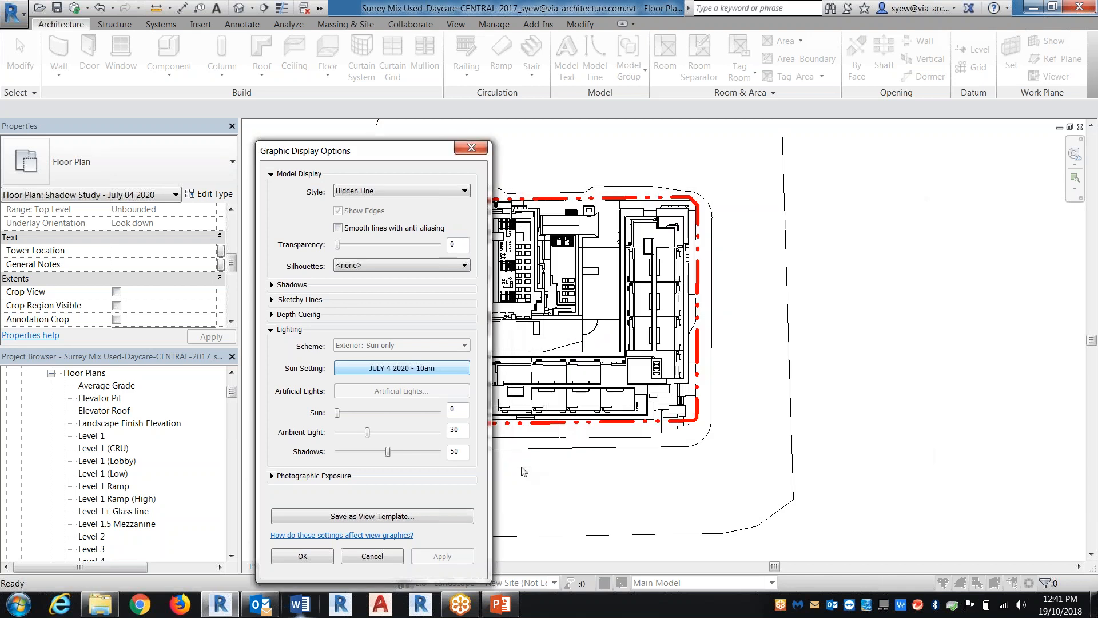
pyautogui.click(303, 556)
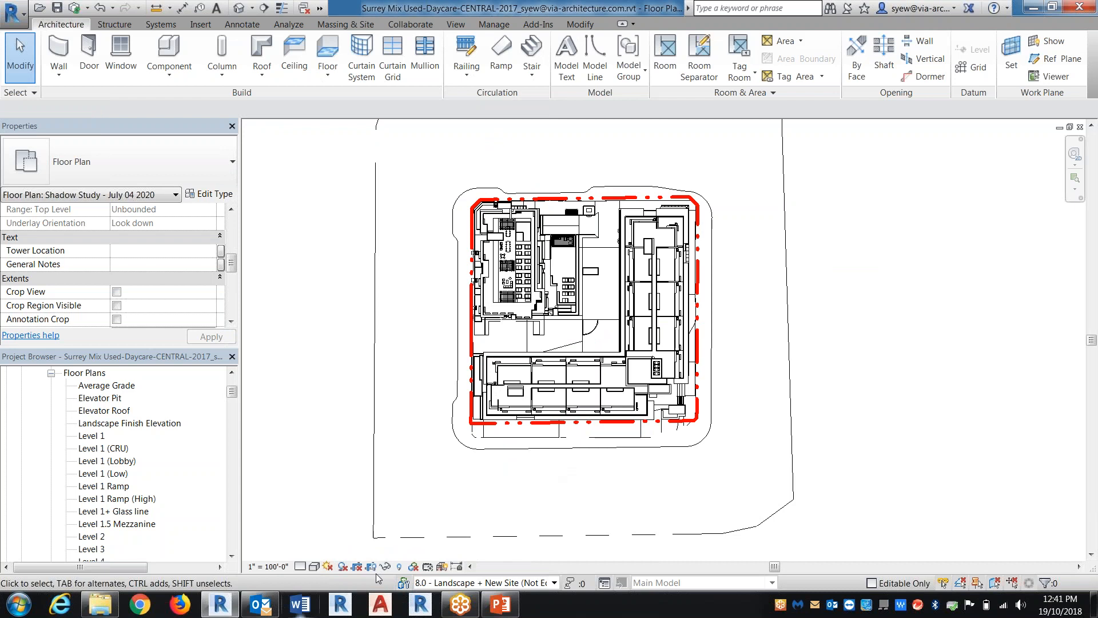
pyautogui.click(343, 567)
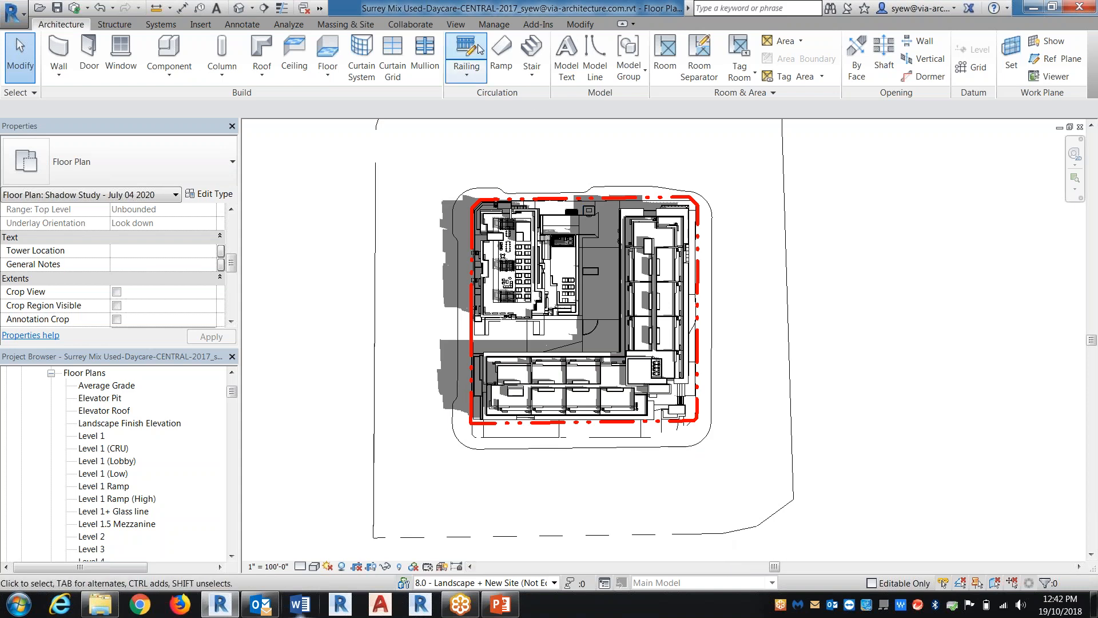
pyautogui.click(494, 26)
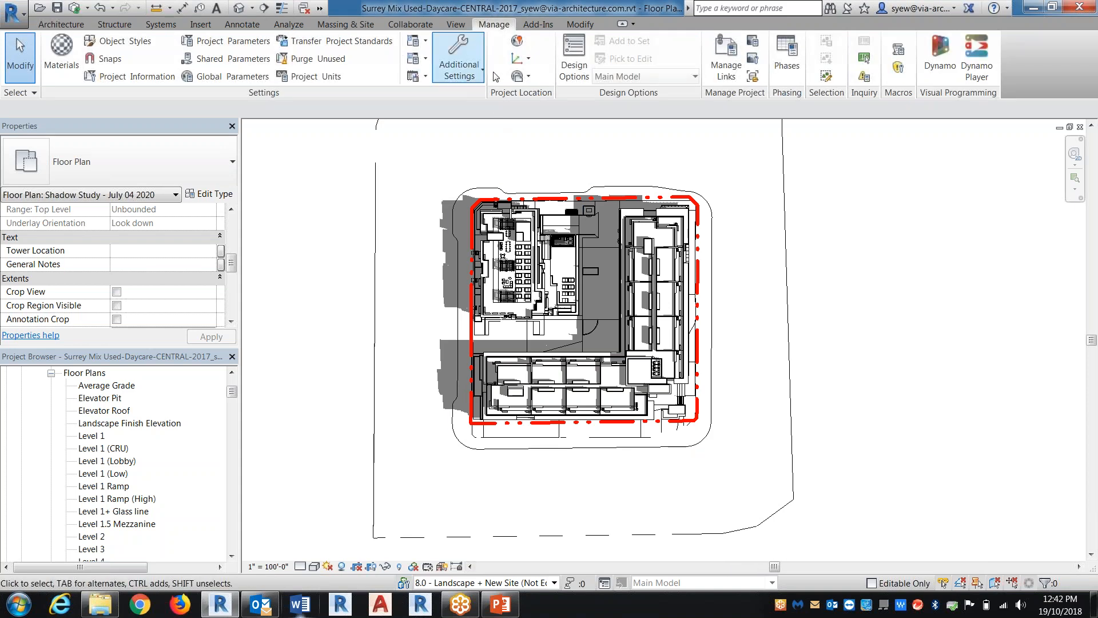
pyautogui.click(529, 59)
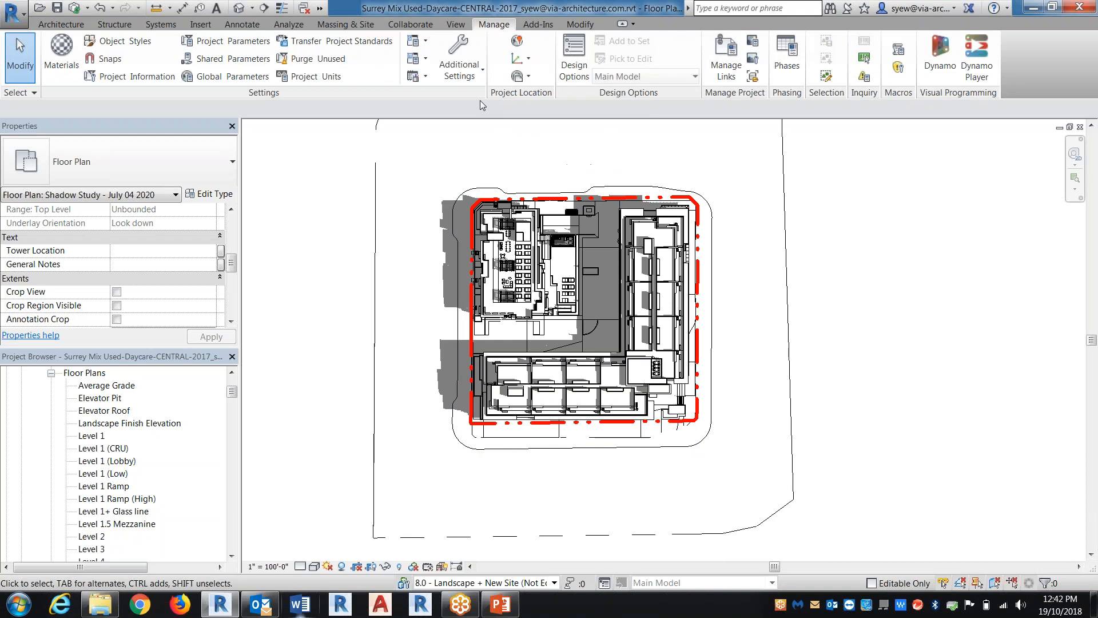
pyautogui.click(527, 77)
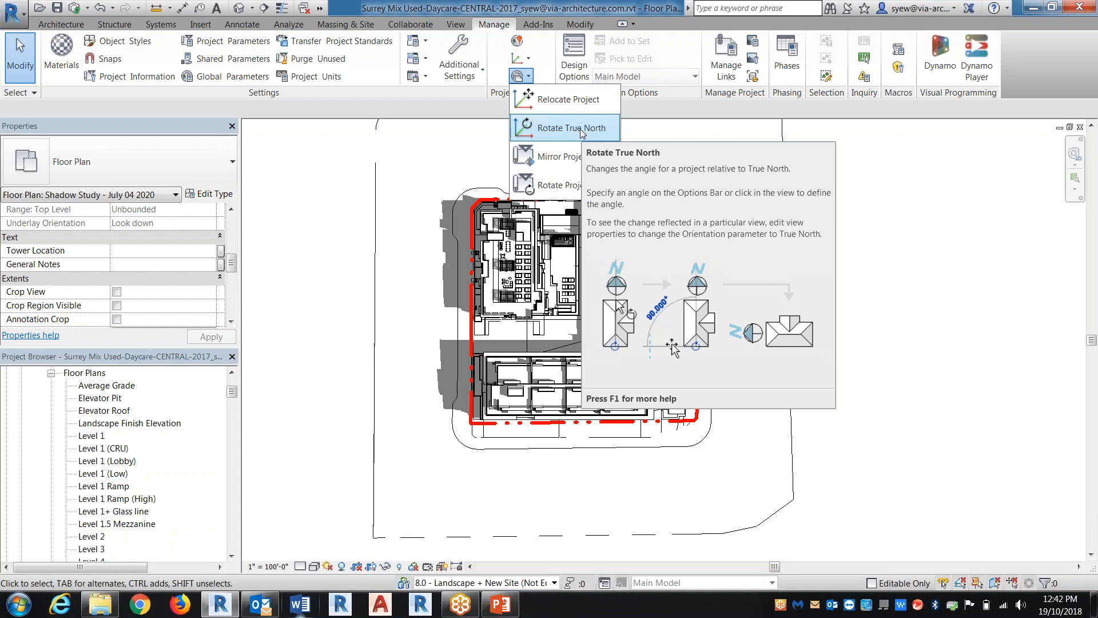
pyautogui.click(314, 291)
# Set the shadow study plan's Orientation to True North
pyautogui.moveTo(231, 262); pyautogui.dragTo(231, 229)
pyautogui.click(210, 292)
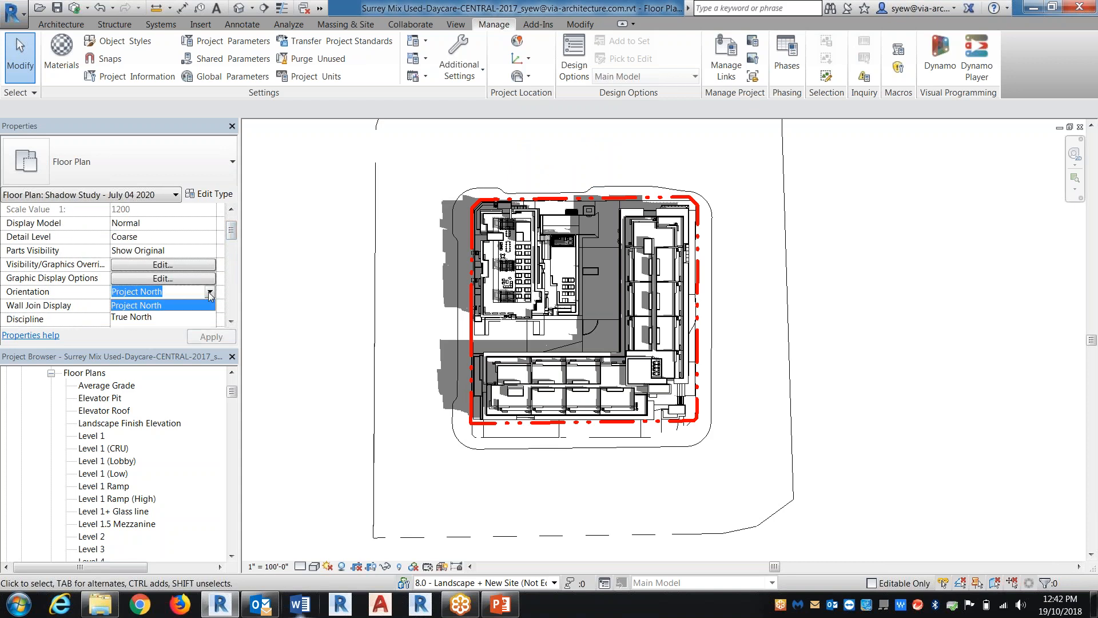
pyautogui.click(137, 318)
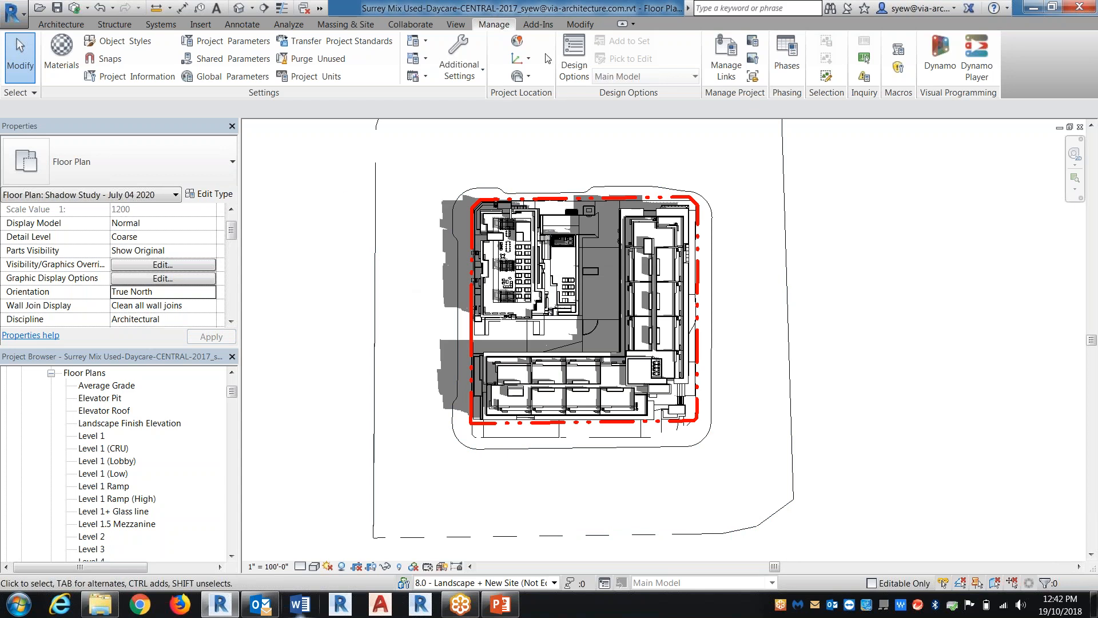
pyautogui.click(521, 58)
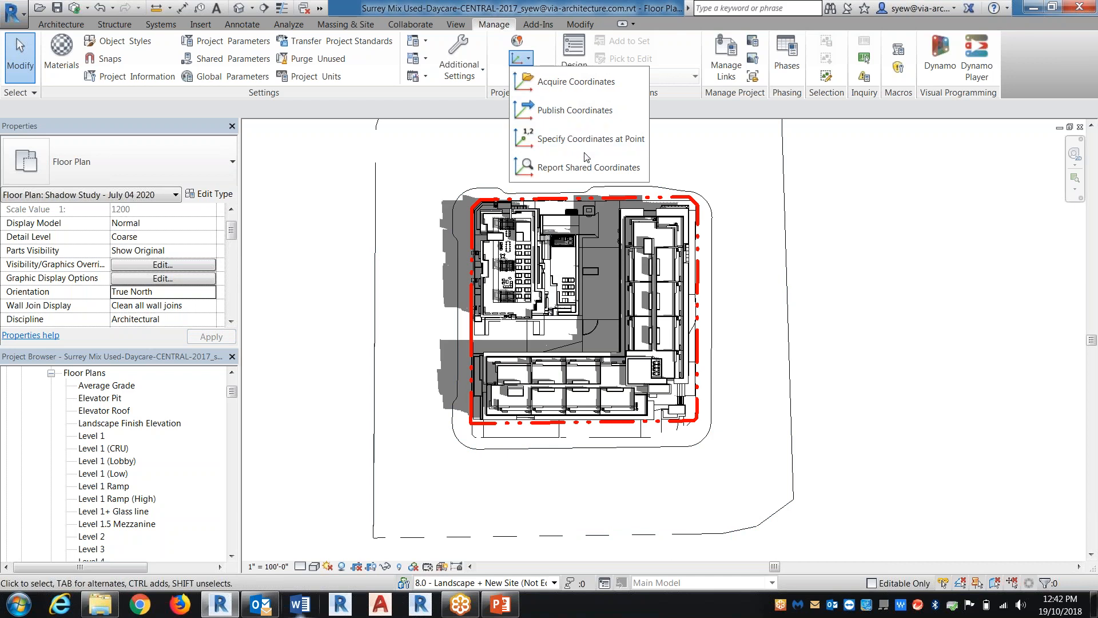
pyautogui.click(529, 80)
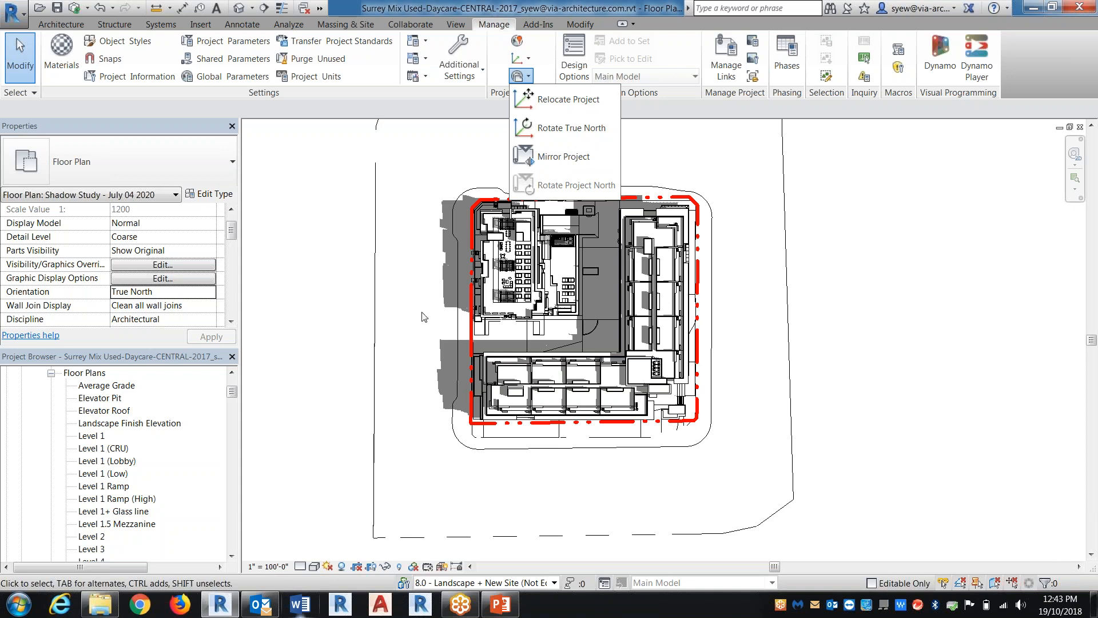
pyautogui.click(832, 338)
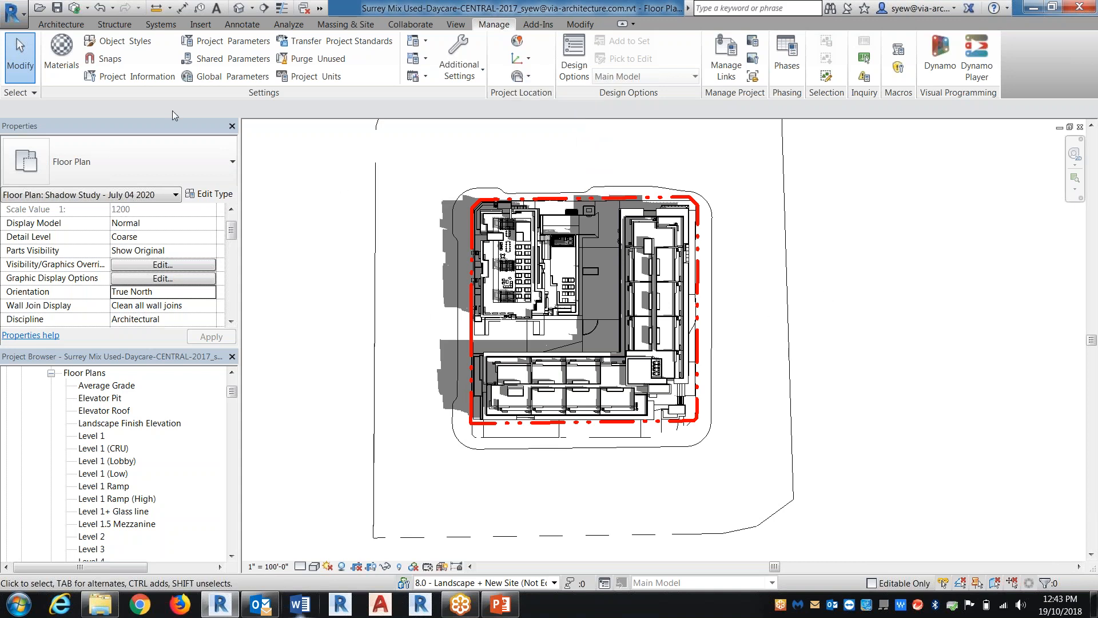
# Draw a rectangle of Conc 6" basic walls just outside the east property line, near the site's southeast corner
pyautogui.click(62, 25)
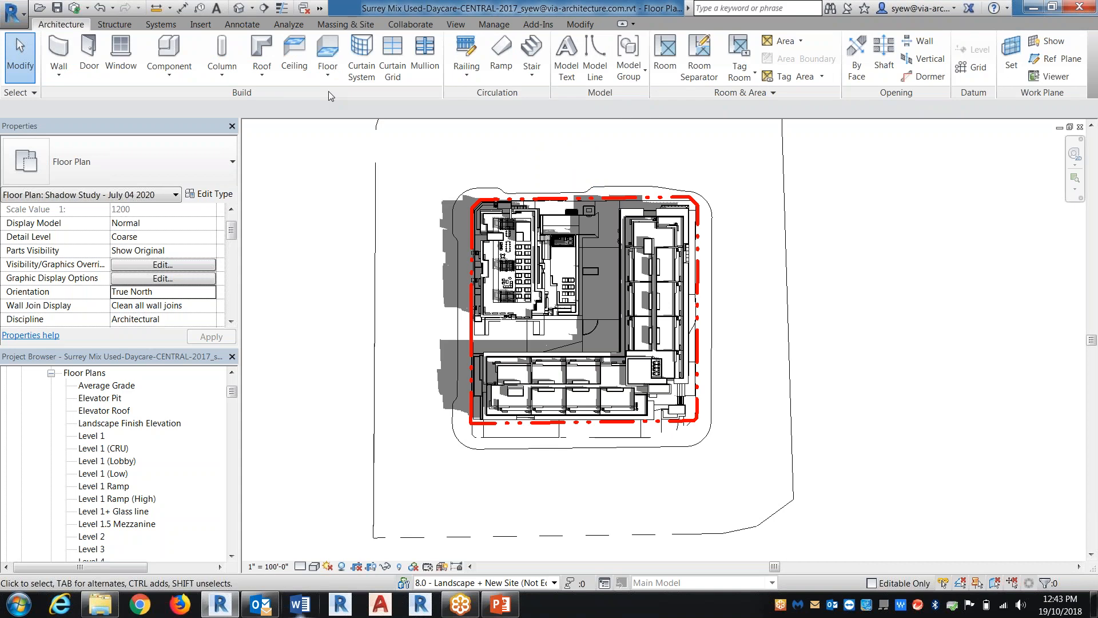
pyautogui.click(59, 48)
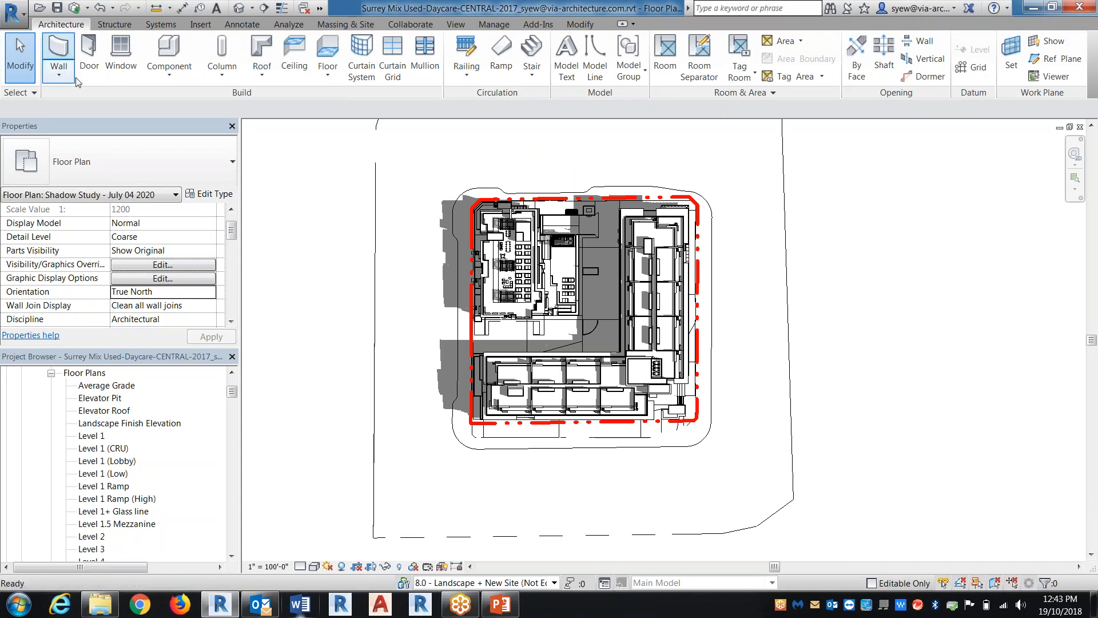
pyautogui.click(135, 172)
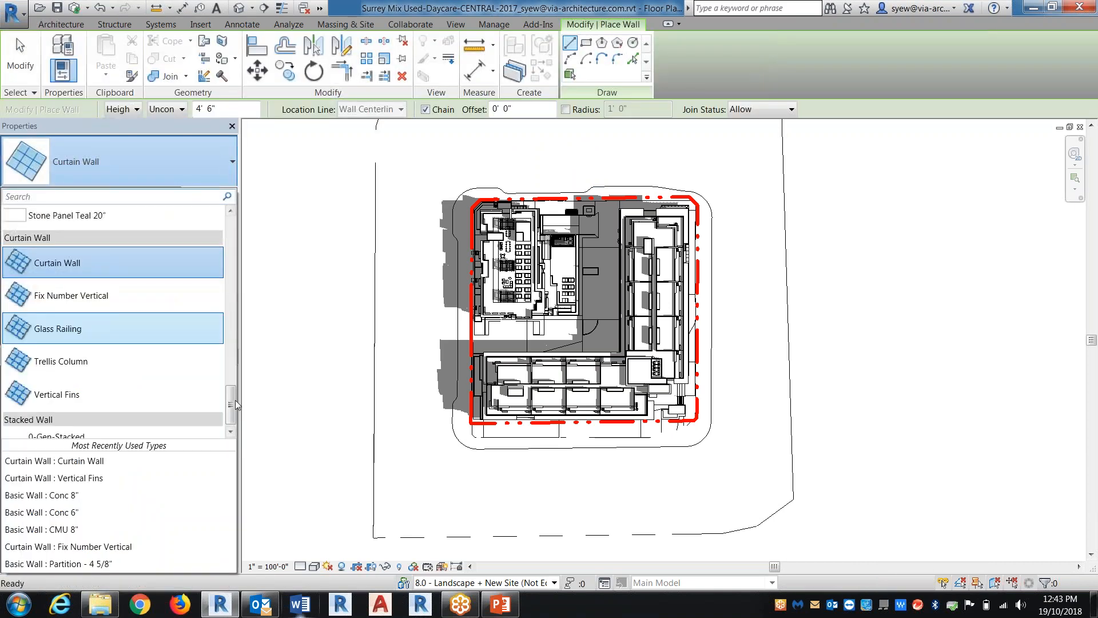
pyautogui.scroll(-5, 222, 239)
pyautogui.scroll(3, 222, 239)
pyautogui.click(50, 313)
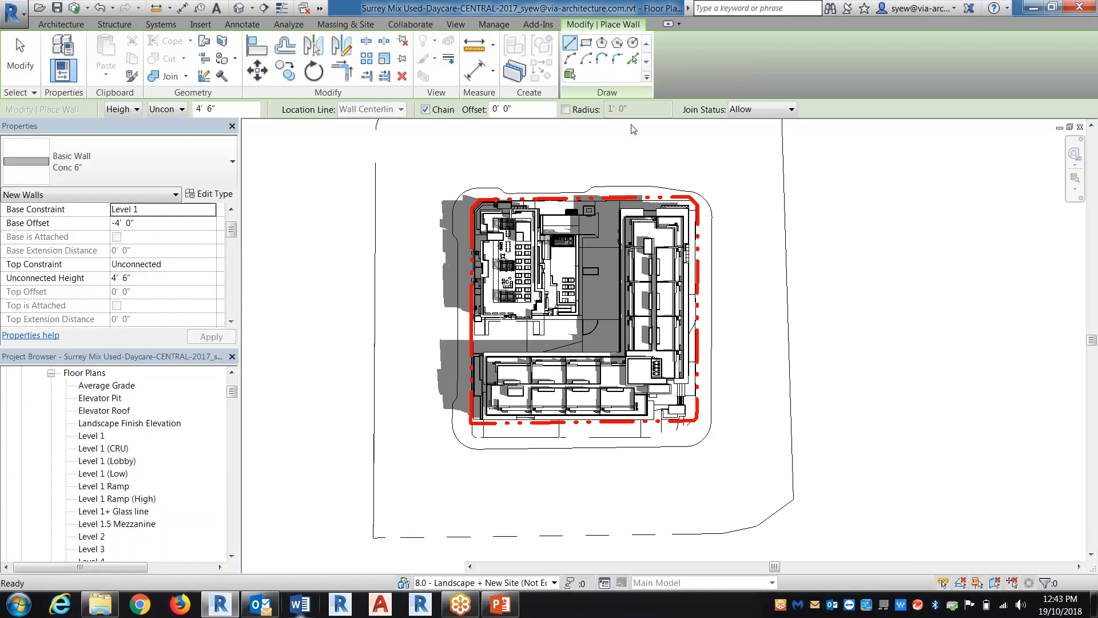
pyautogui.click(585, 42)
pyautogui.click(725, 310)
pyautogui.click(771, 413)
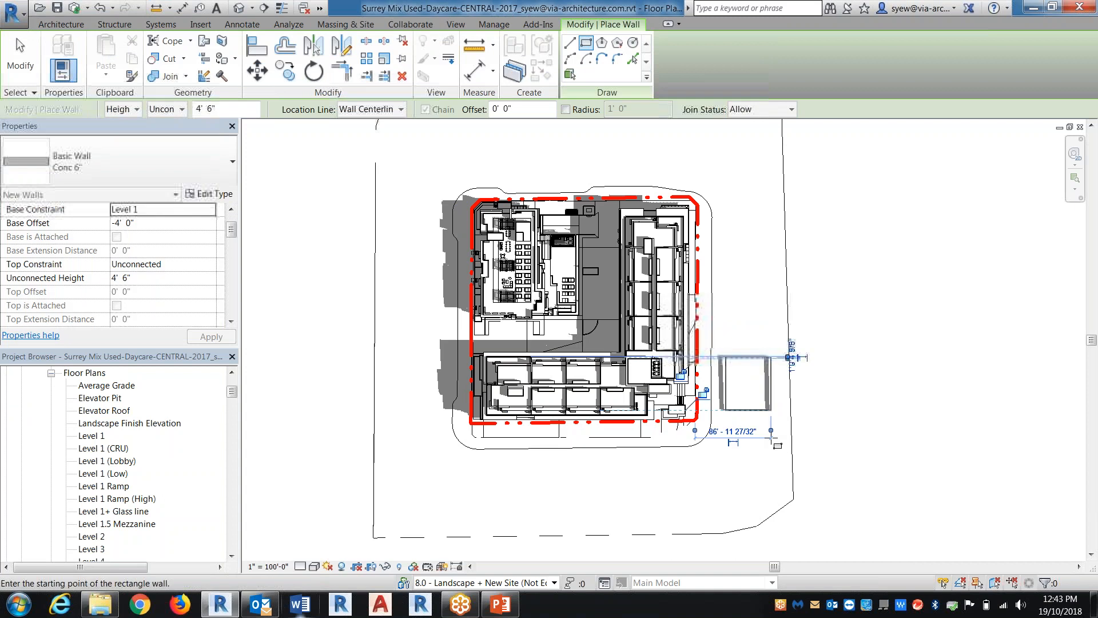
pyautogui.press('Escape')
# Select the whole chain of four new rectangle walls and set their Unconnected Height to 500'
pyautogui.press('Tab')
pyautogui.click(753, 413)
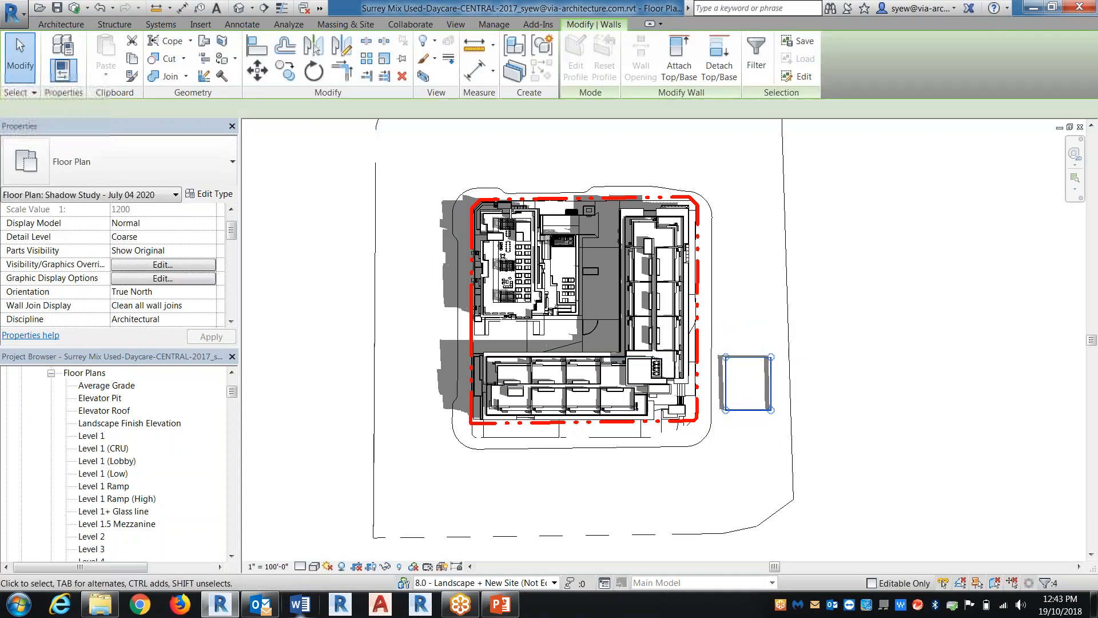
pyautogui.click(176, 280)
pyautogui.write('500\'  0"')
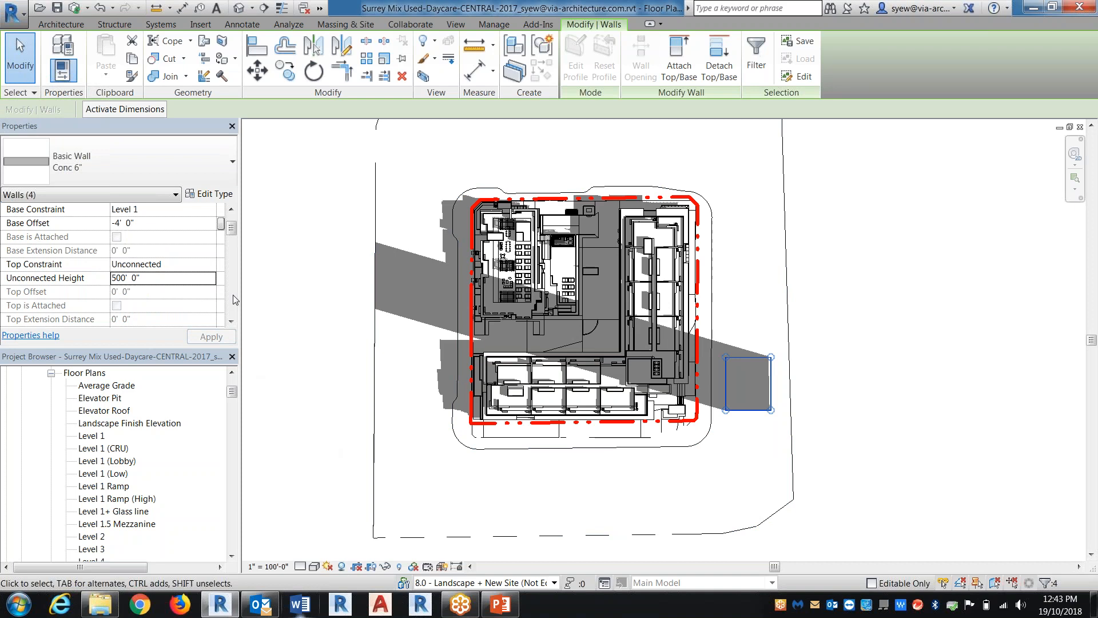
pyautogui.click(320, 329)
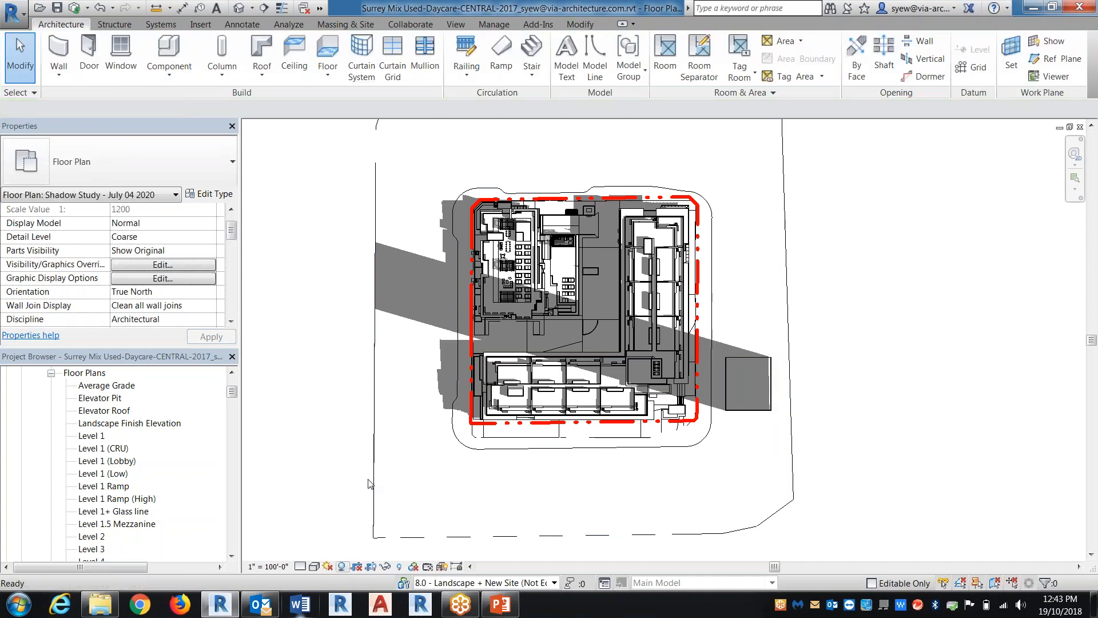
# Set the ground plane of the JULY 4 2020 - 10am sun setting to Level 1 and regenerate the plan's shadows
pyautogui.click(340, 566)
pyautogui.click(316, 566)
pyautogui.click(344, 460)
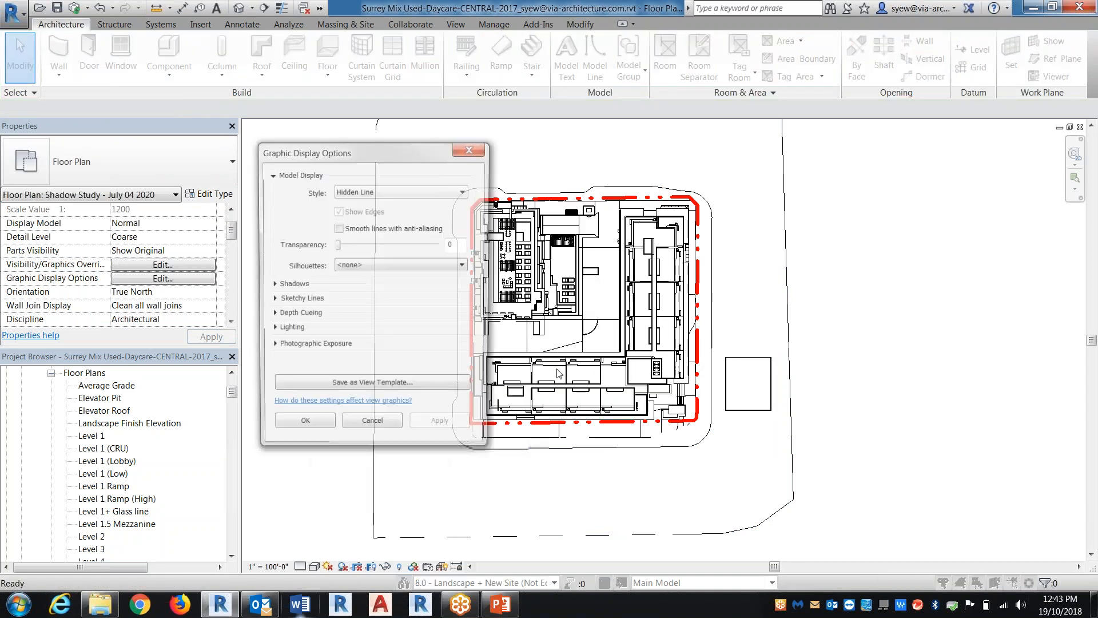
pyautogui.click(272, 330)
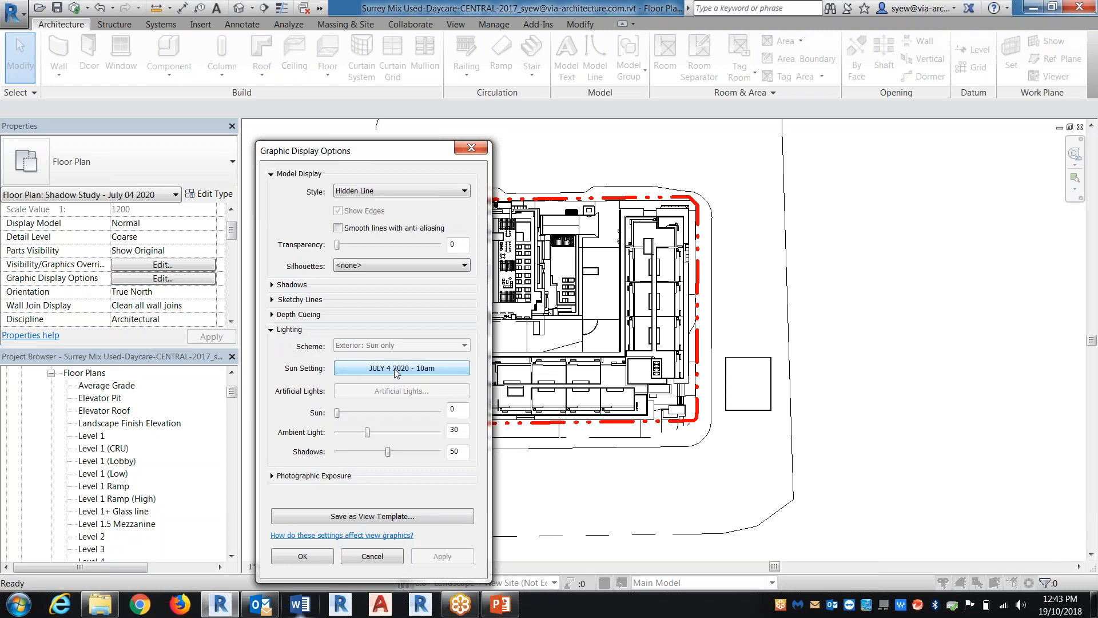
pyautogui.click(394, 368)
pyautogui.click(734, 376)
pyautogui.click(844, 391)
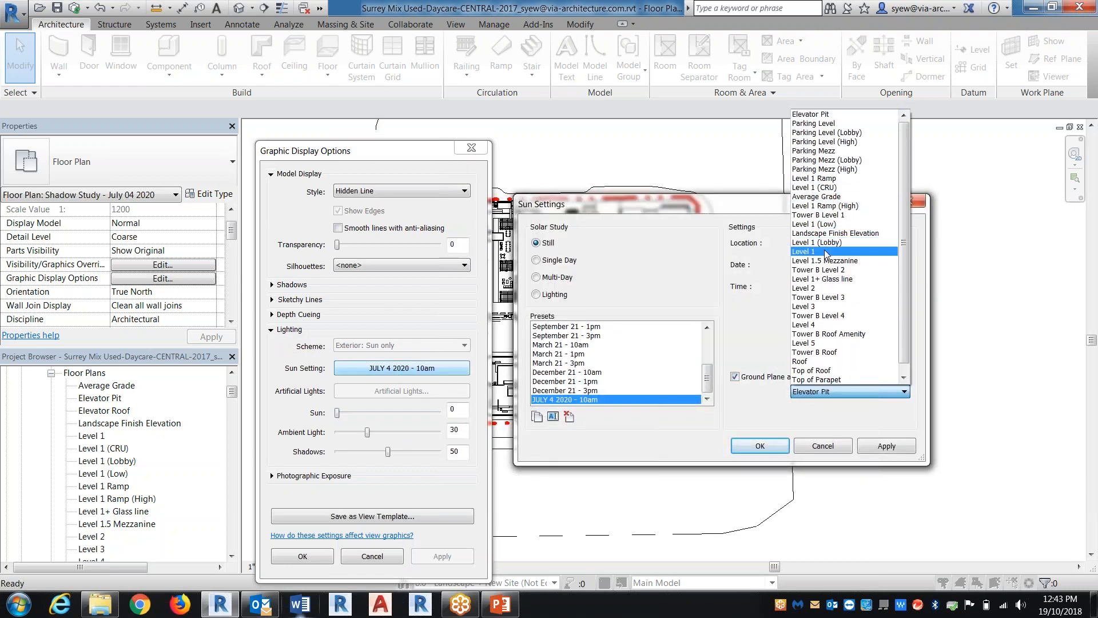
pyautogui.click(824, 251)
pyautogui.click(758, 447)
pyautogui.click(286, 557)
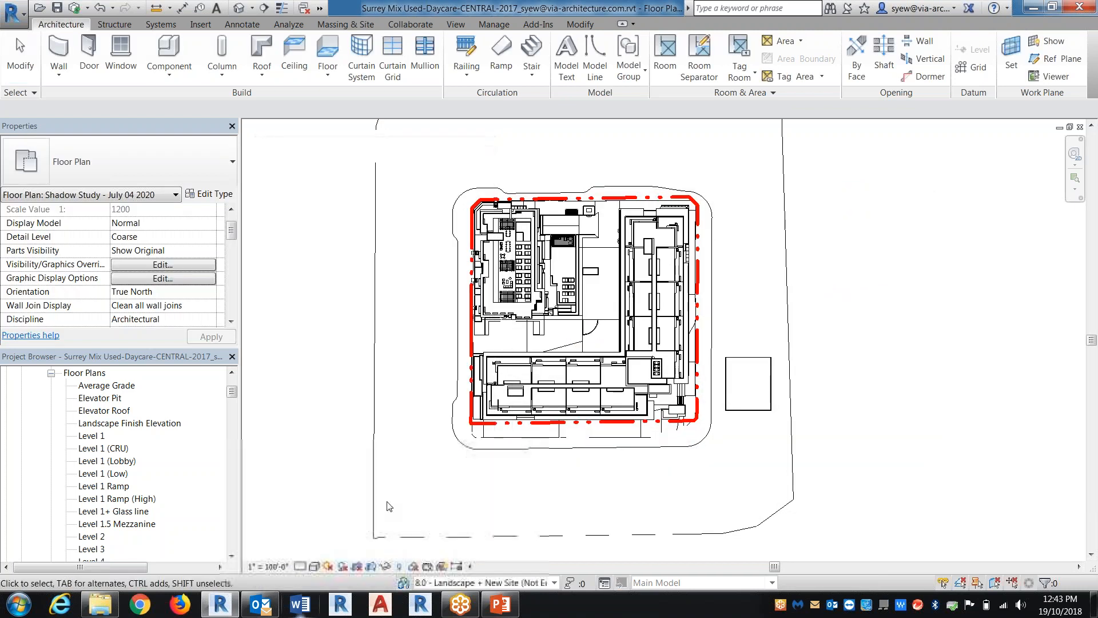
pyautogui.click(343, 567)
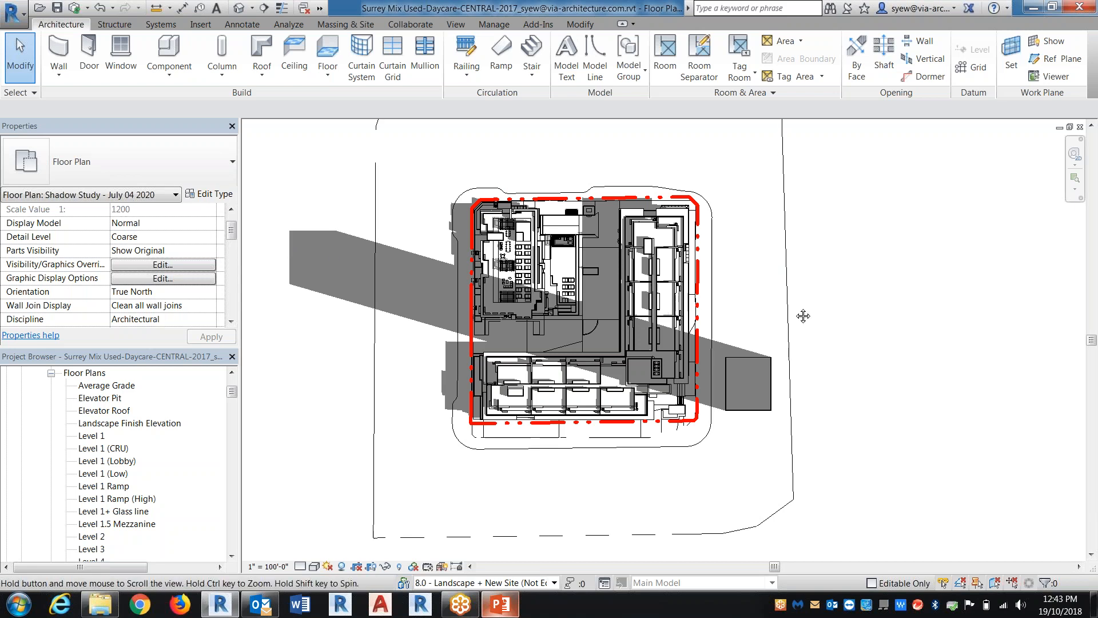
pyautogui.moveTo(793, 259); pyautogui.dragTo(782, 294, button='middle')
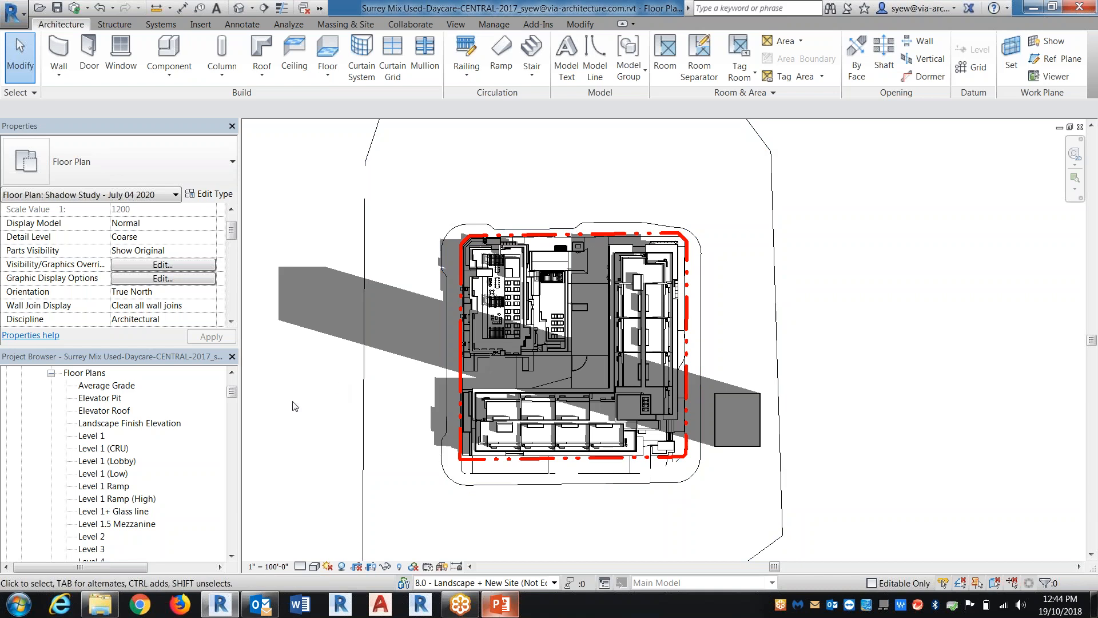
# Duplicate the JULY 4 2020 - 10am sun preset as "JULY 4 2020 - 12pm" and set its time to 12:00 PM
pyautogui.click(315, 566)
pyautogui.click(345, 459)
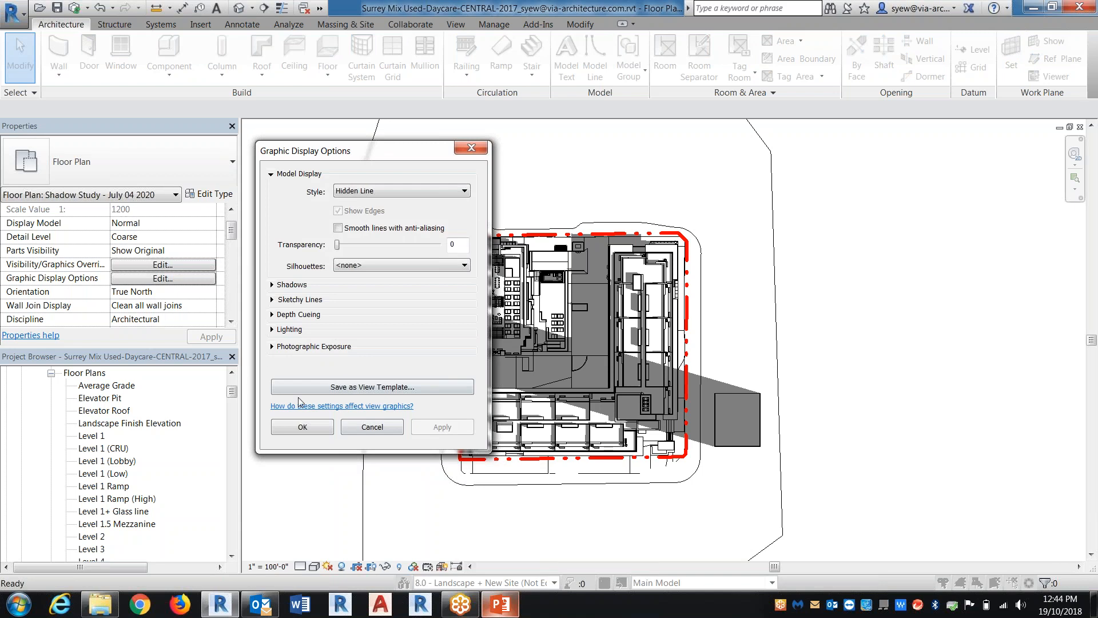
pyautogui.click(272, 331)
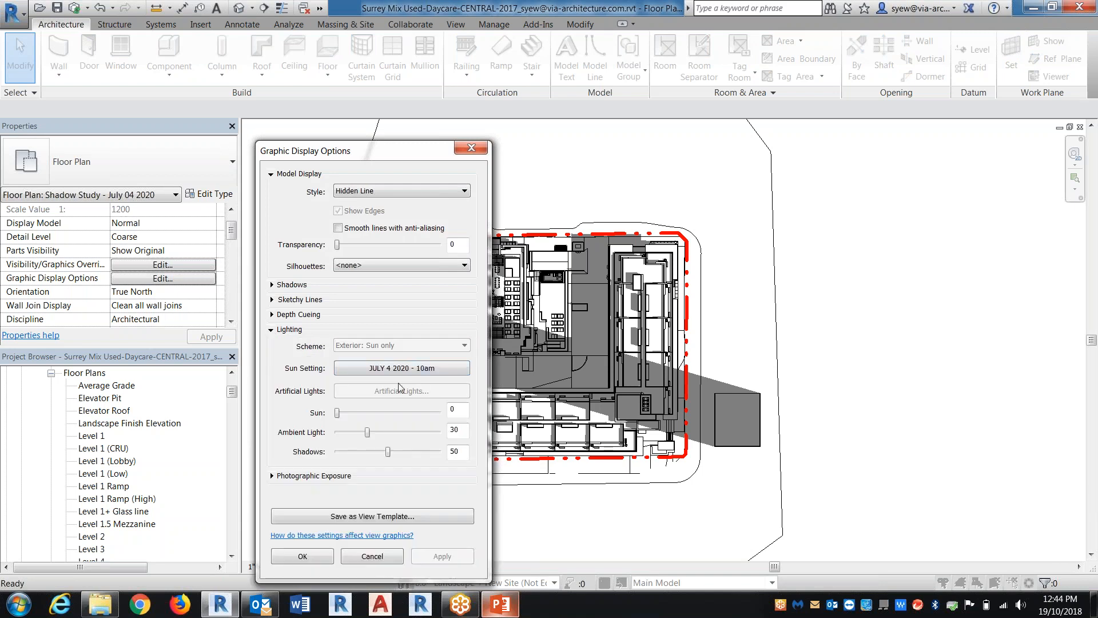
pyautogui.click(422, 369)
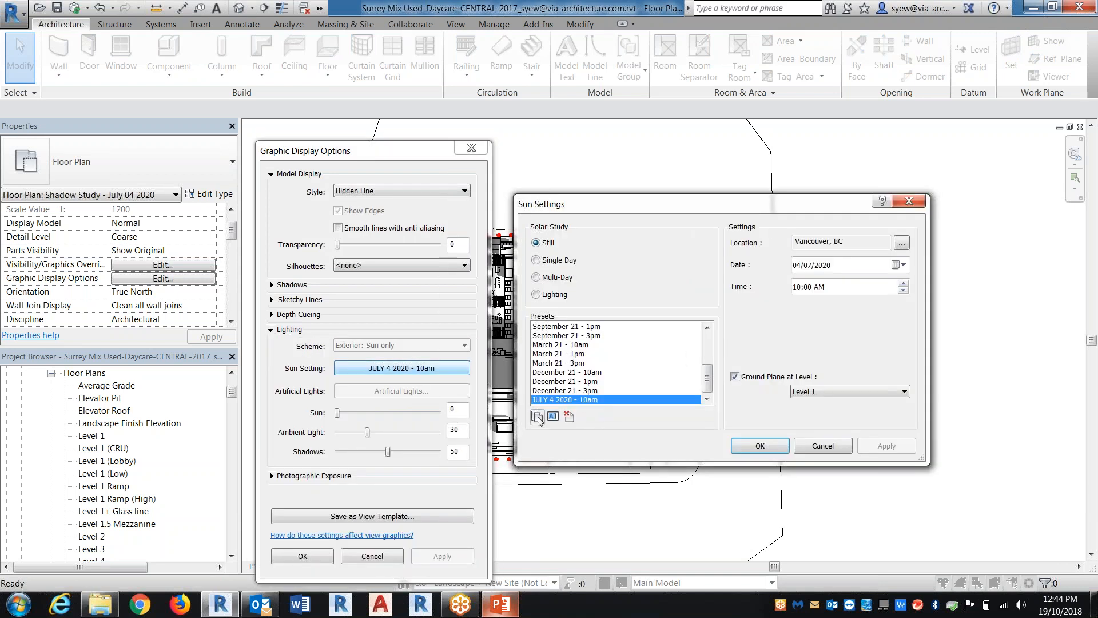
pyautogui.click(537, 416)
pyautogui.moveTo(381, 317); pyautogui.dragTo(405, 316)
pyautogui.write('2pm')
pyautogui.click(376, 354)
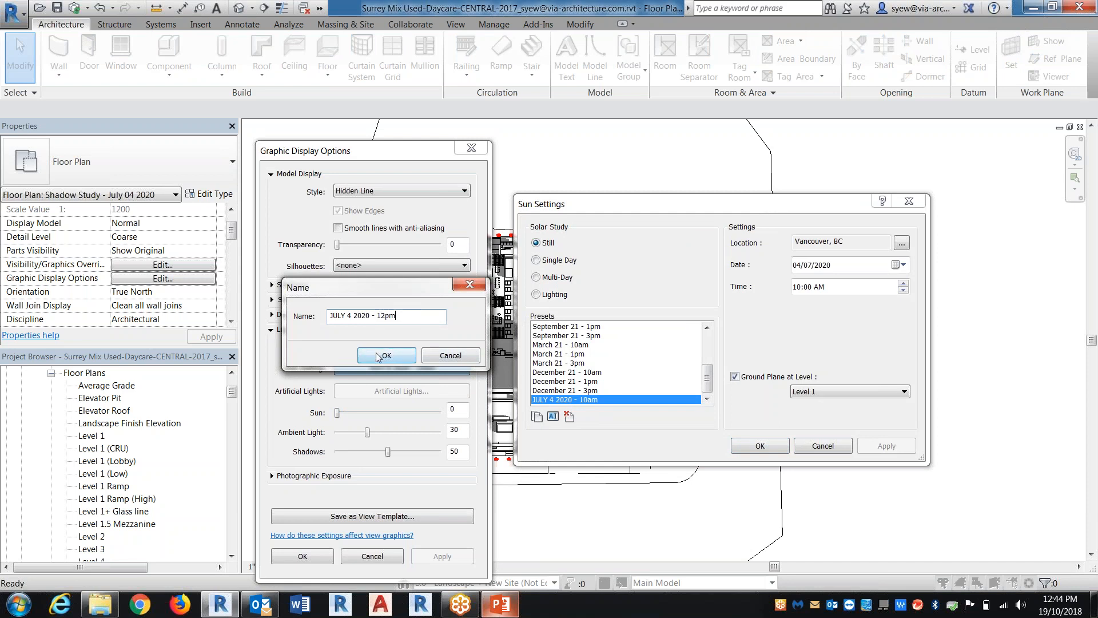
pyautogui.click(796, 286)
pyautogui.write('12')
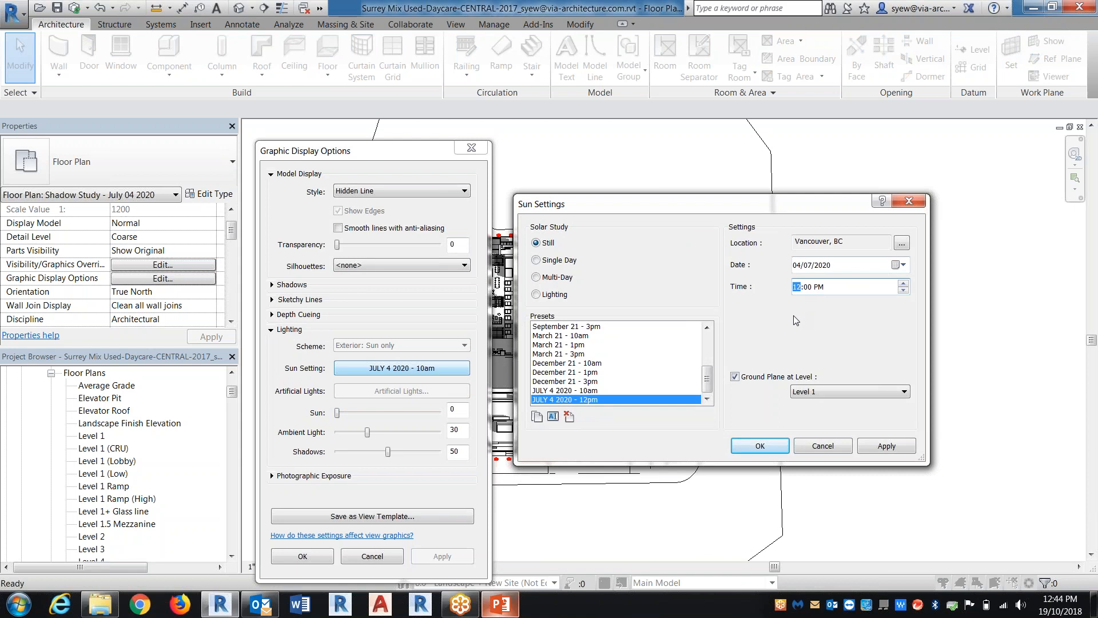
# Duplicate the 12pm sun preset under the name "JULY 4 2020 - 2pm"
pyautogui.click(537, 416)
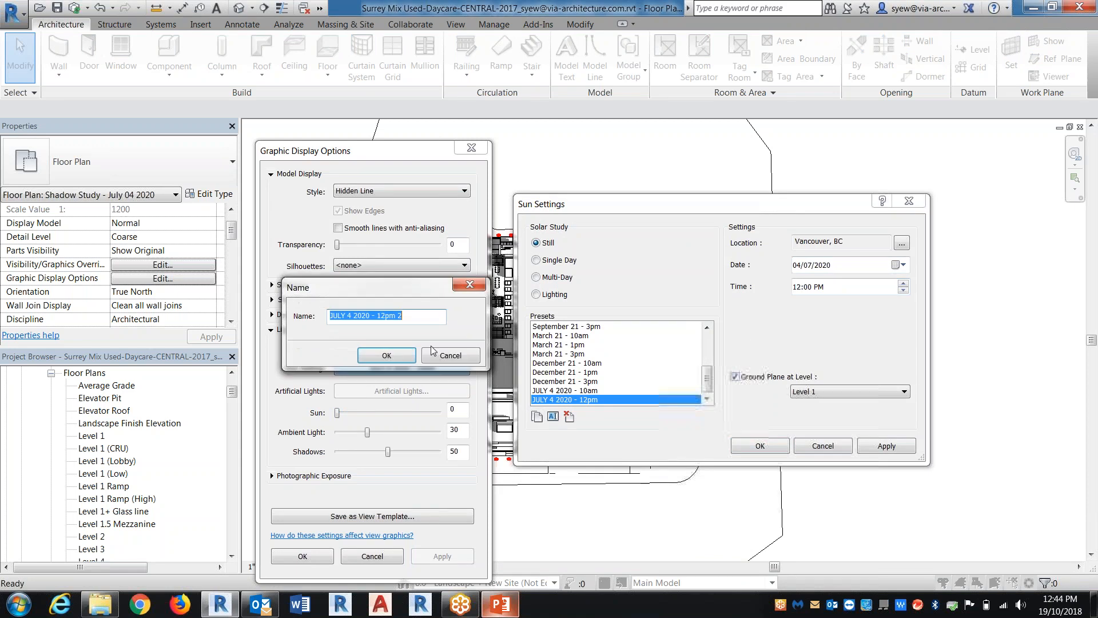
pyautogui.click(384, 316)
pyautogui.press('BackSpace')
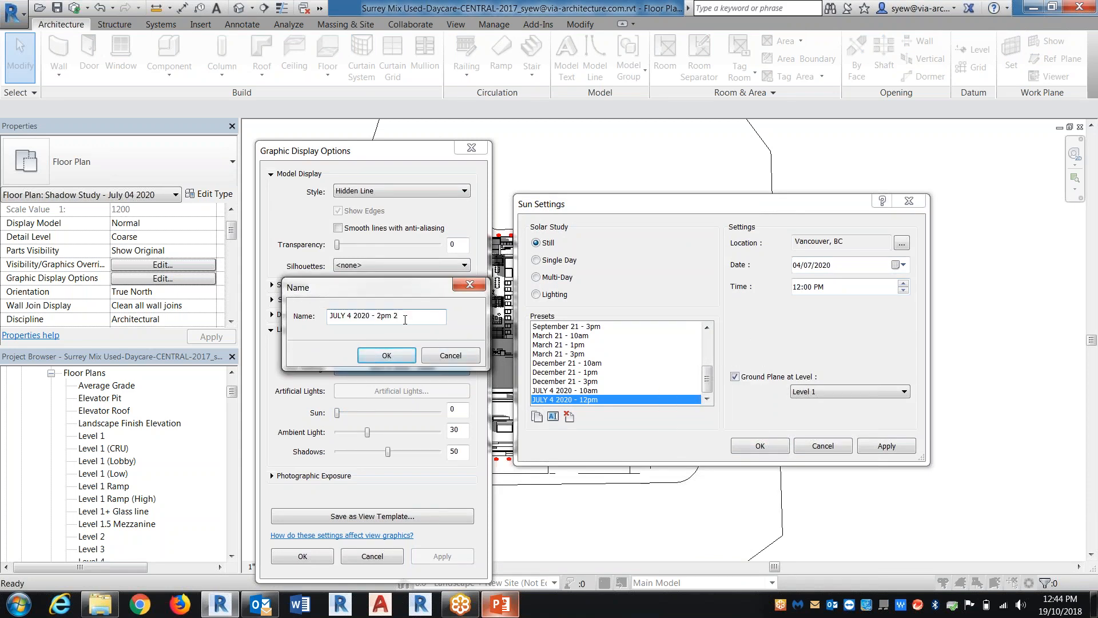
pyautogui.click(392, 353)
pyautogui.click(798, 288)
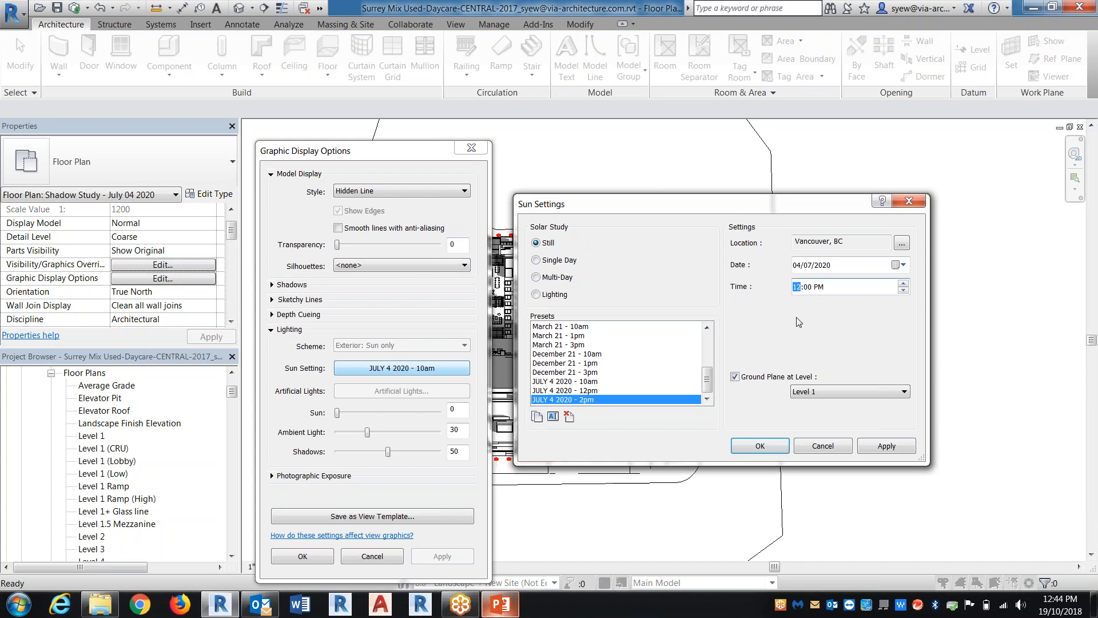
# Apply the JULY 4 2020 - 12pm sun preset to the shadow study plan and accept the graphic display options
pyautogui.click(594, 391)
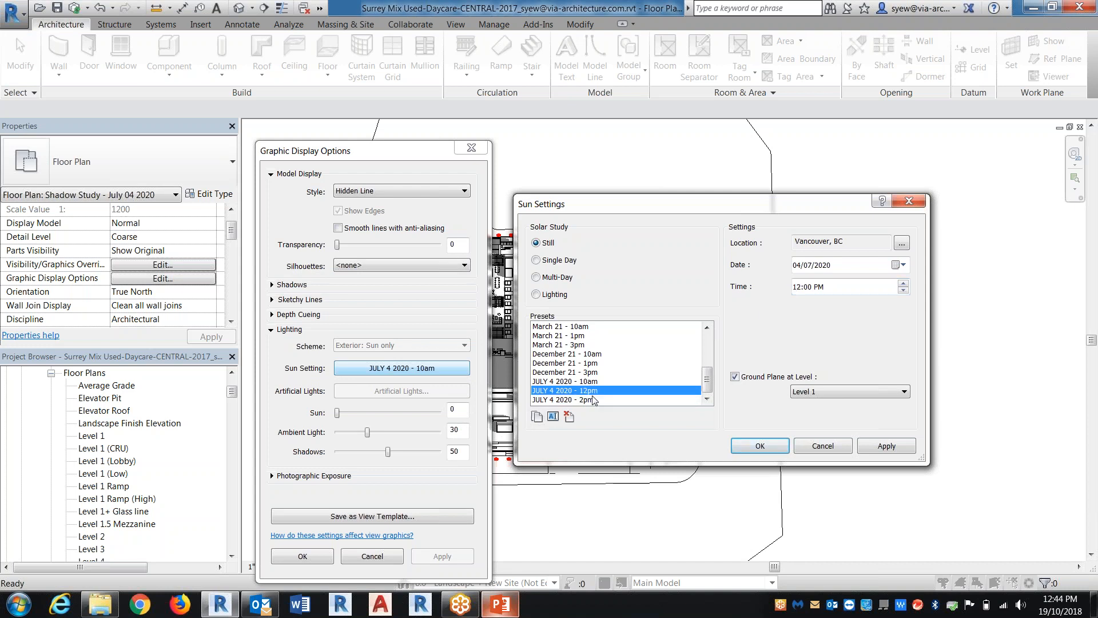
pyautogui.click(760, 445)
pyautogui.click(303, 556)
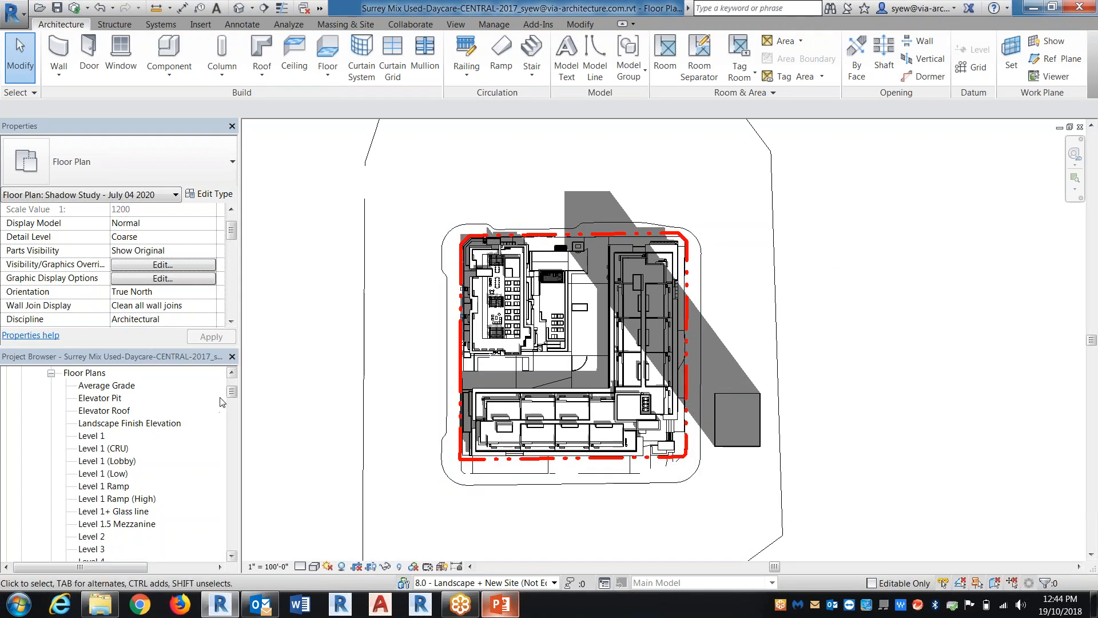
pyautogui.moveTo(229, 393); pyautogui.dragTo(231, 407)
pyautogui.rightClick(168, 475)
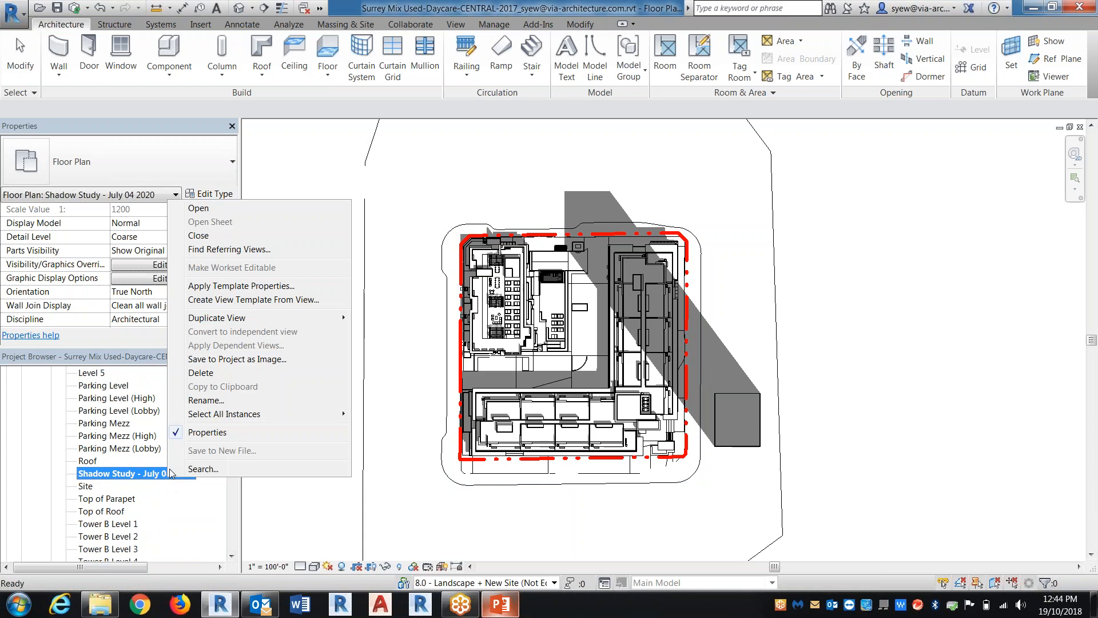
pyautogui.moveTo(283, 321)
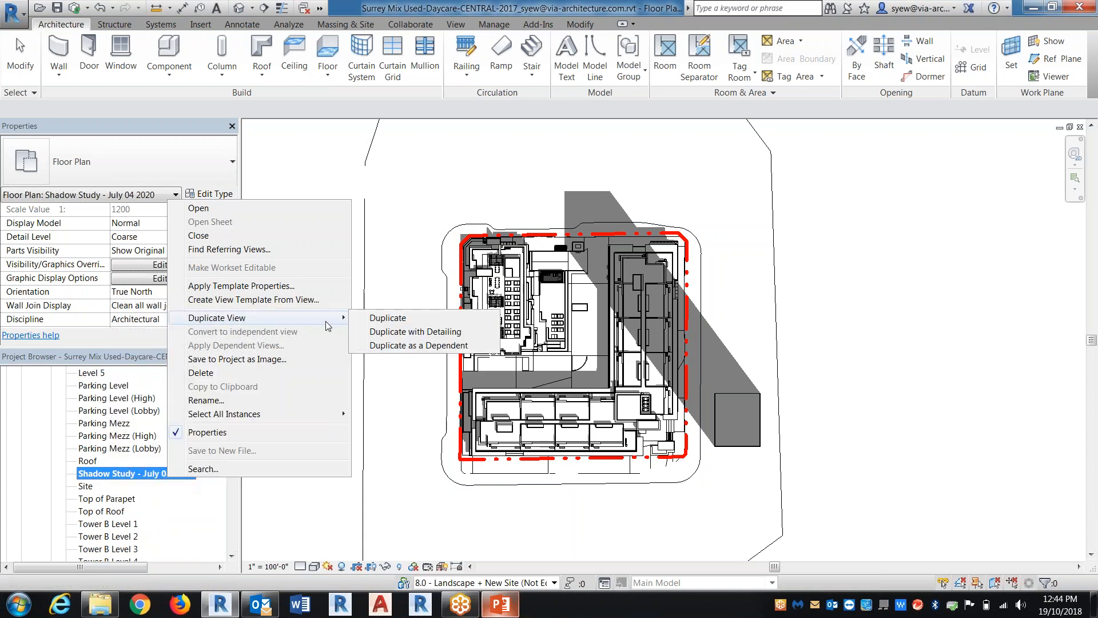
pyautogui.press('Escape')
# Open sheet A008. - SHADOW STUDY and examine its shadow plans for March, June, September and December 21
pyautogui.moveTo(231, 411); pyautogui.dragTo(227, 490)
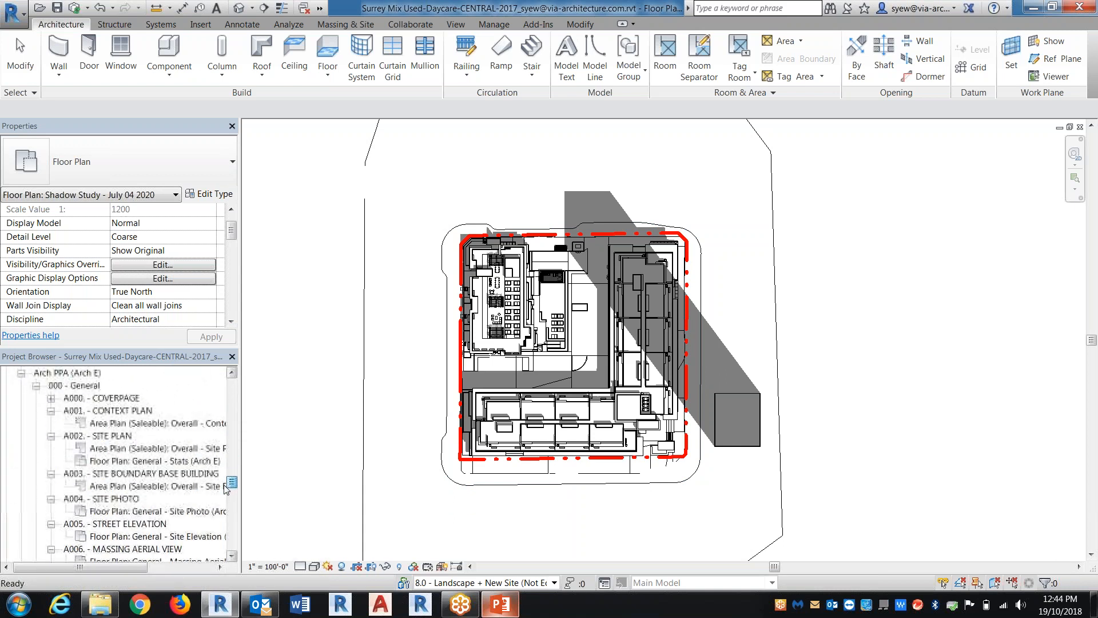
pyautogui.click(137, 473)
pyautogui.scroll(-2, 172, 526)
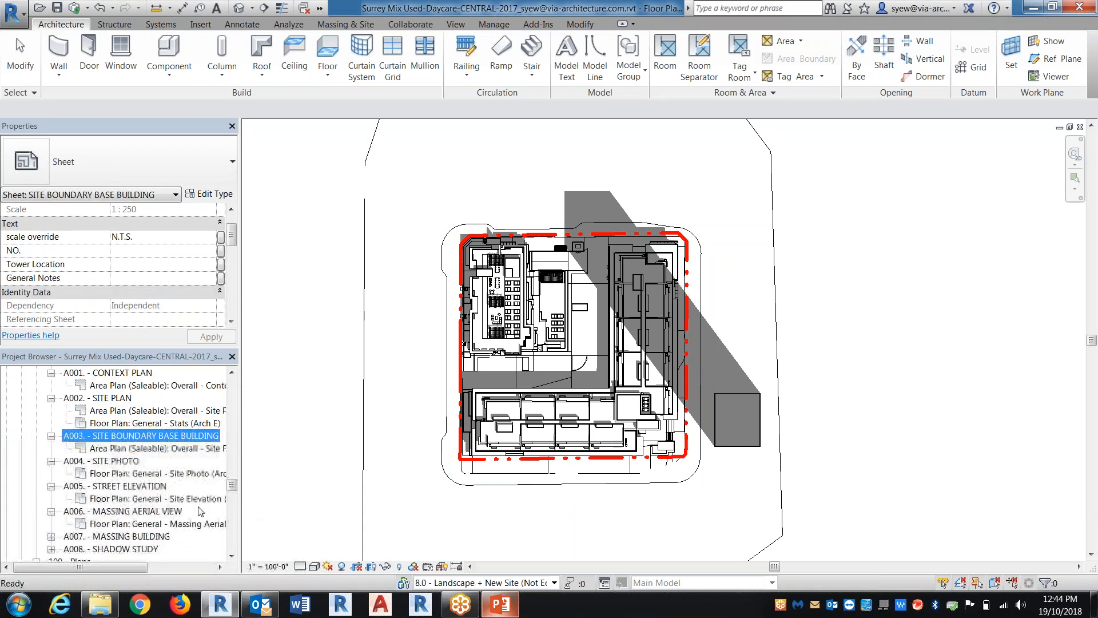
pyautogui.click(144, 536)
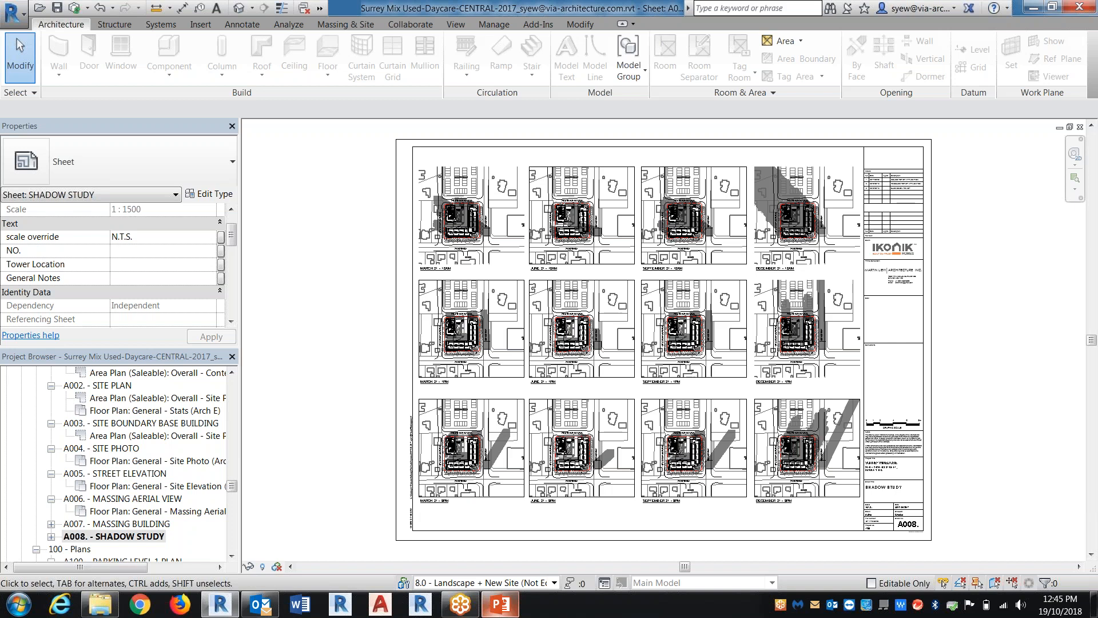
pyautogui.scroll(3, 567, 189)
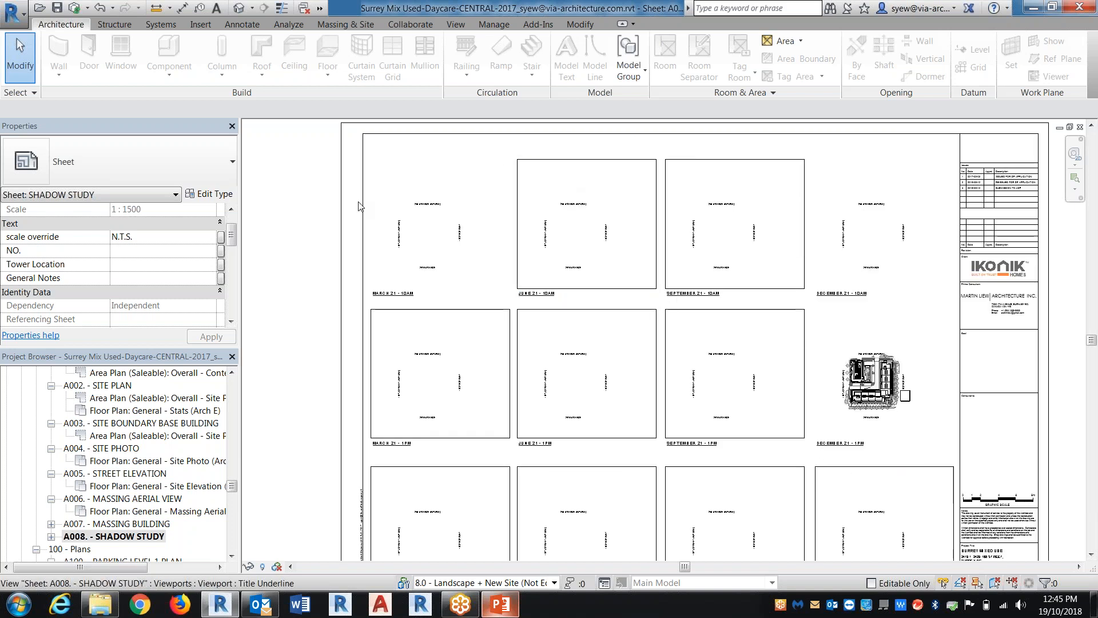
pyautogui.scroll(1, 351, 205)
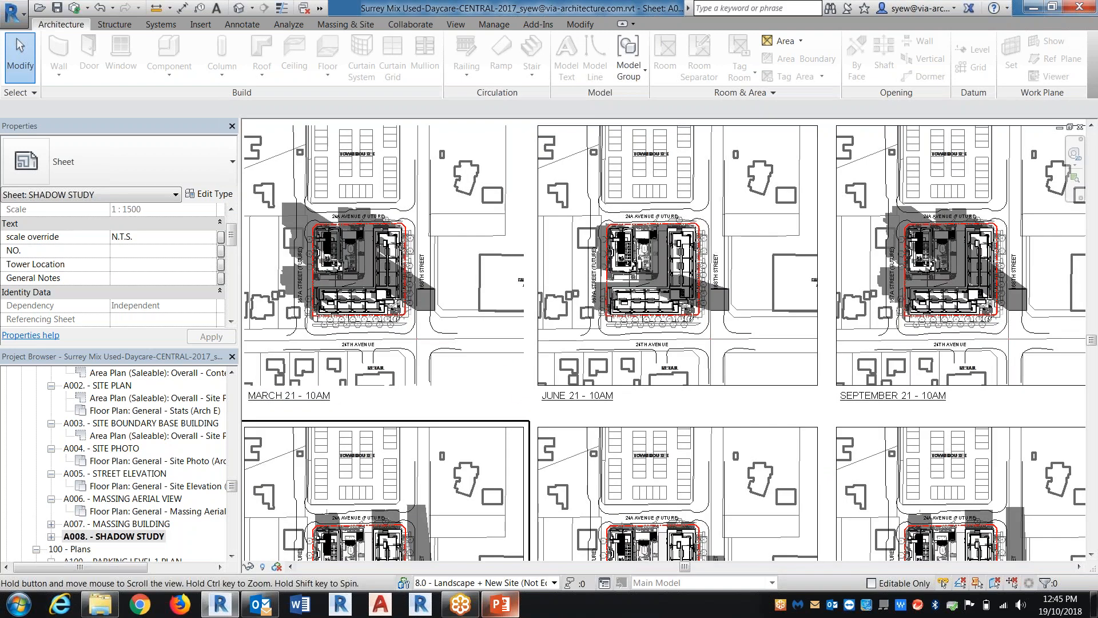
pyautogui.moveTo(480, 422); pyautogui.dragTo(523, 291, button='middle')
pyautogui.moveTo(905, 372); pyautogui.dragTo(574, 409, button='middle')
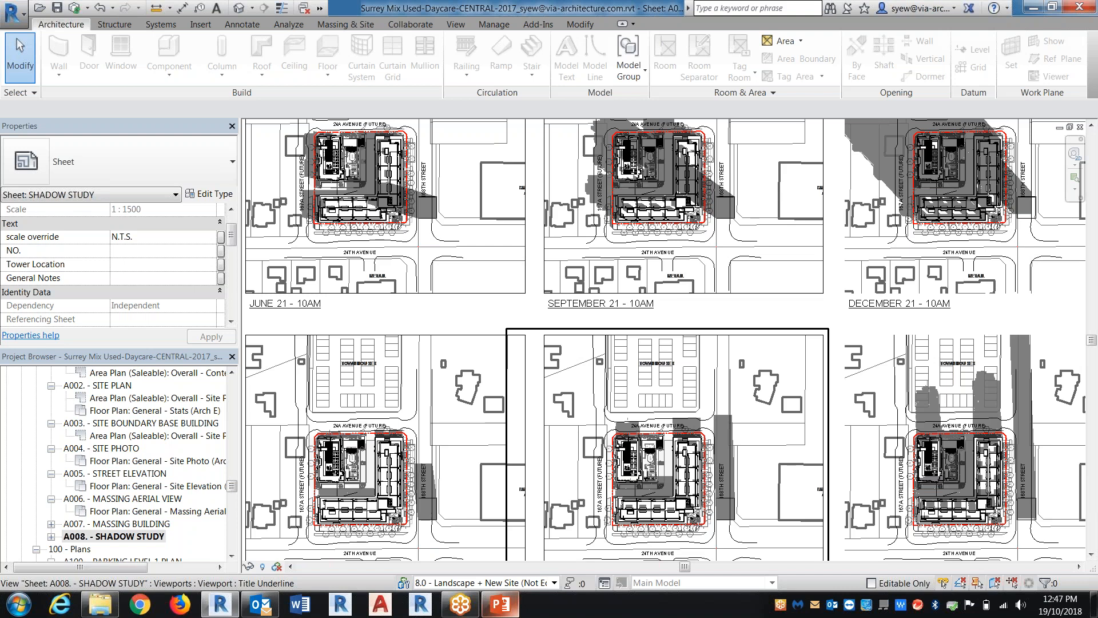
# Open the Level 1 floor plan and focus on the building
pyautogui.moveTo(231, 485); pyautogui.dragTo(232, 385)
pyautogui.click(92, 536)
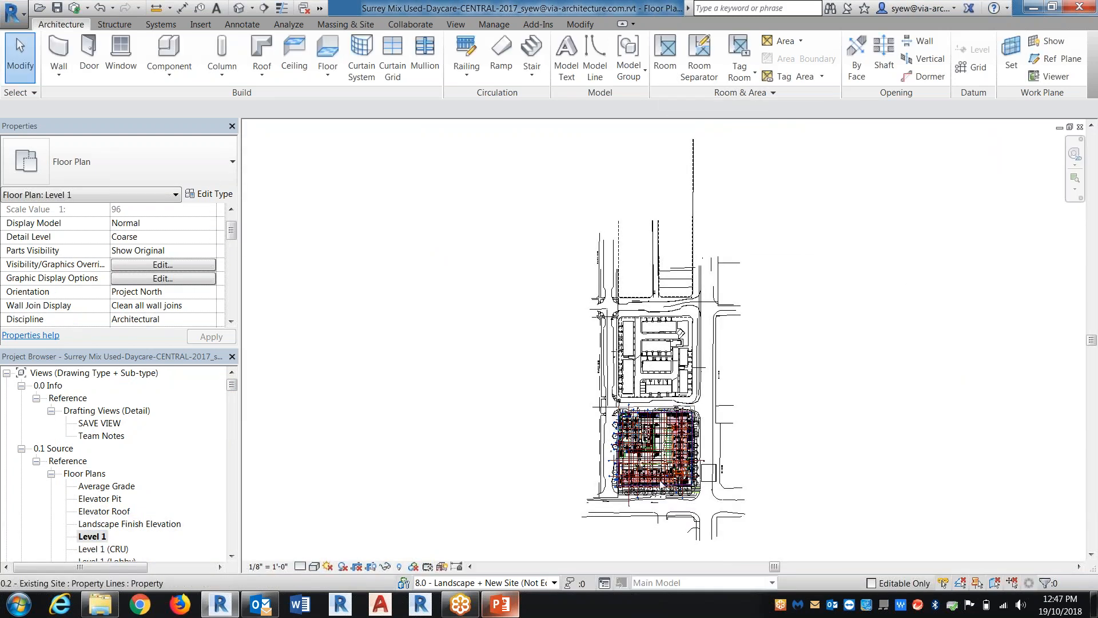
pyautogui.scroll(5, 486, 236)
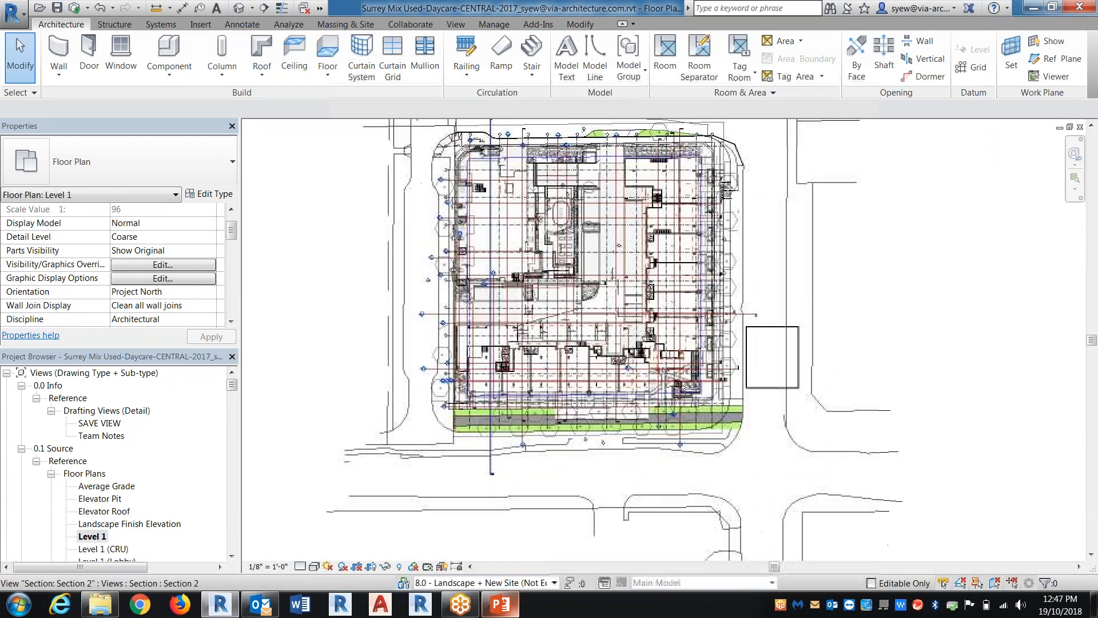
# Try to draw a horizontal building section along the south end of the west building on Level 1
pyautogui.click(264, 8)
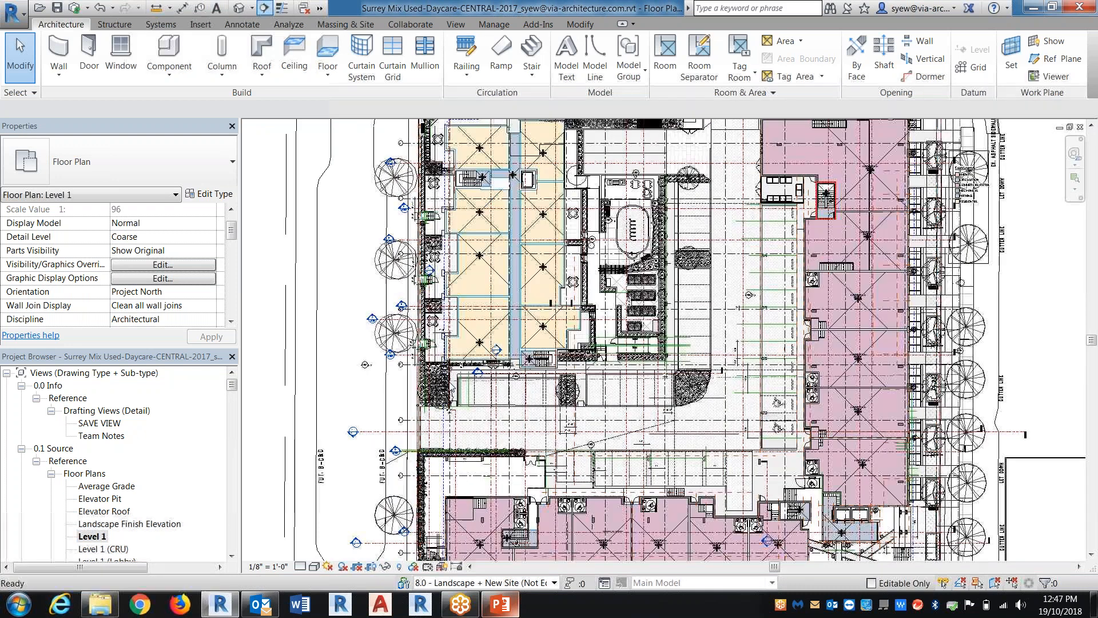
pyautogui.click(396, 371)
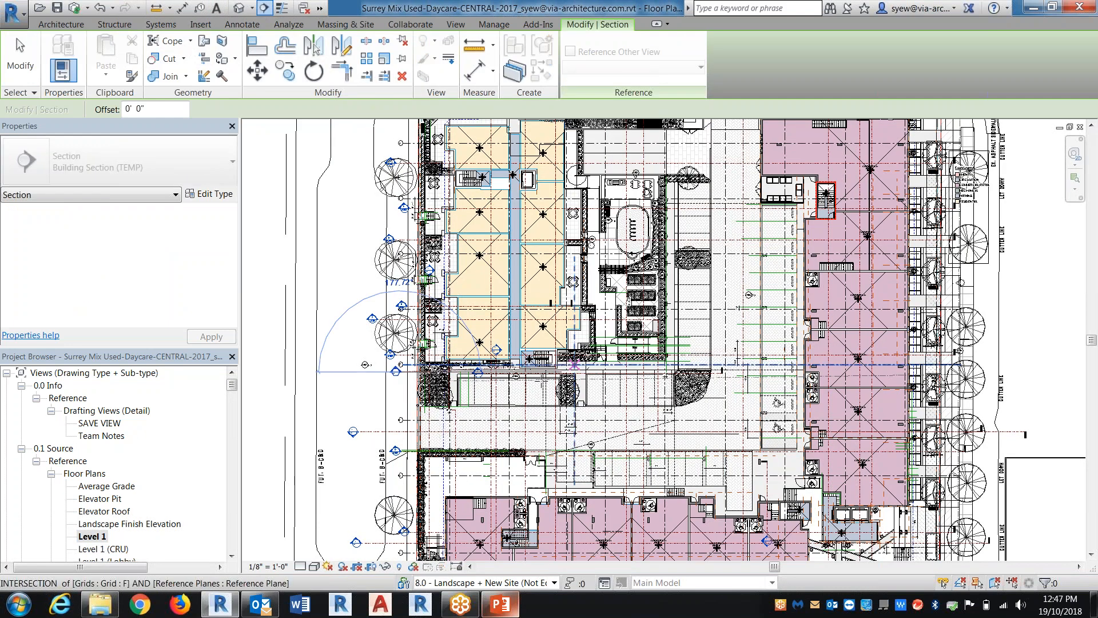
pyautogui.click(574, 365)
pyautogui.press('Escape')
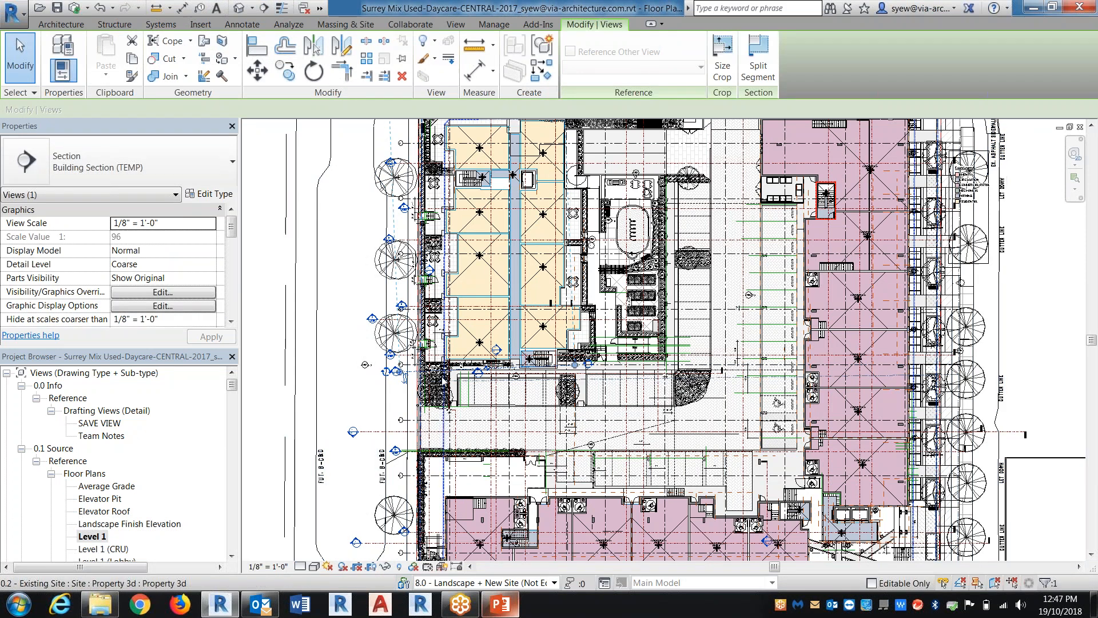
pyautogui.press('Escape')
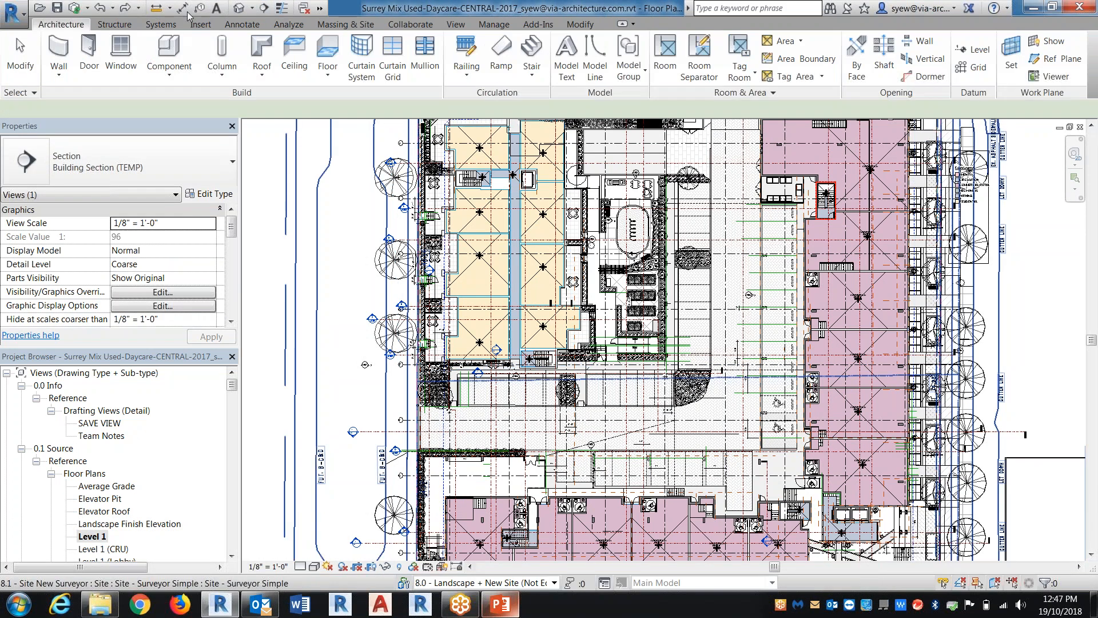
# Draw a horizontal building section just south of the west building on Level 1 and open its section view
pyautogui.click(265, 8)
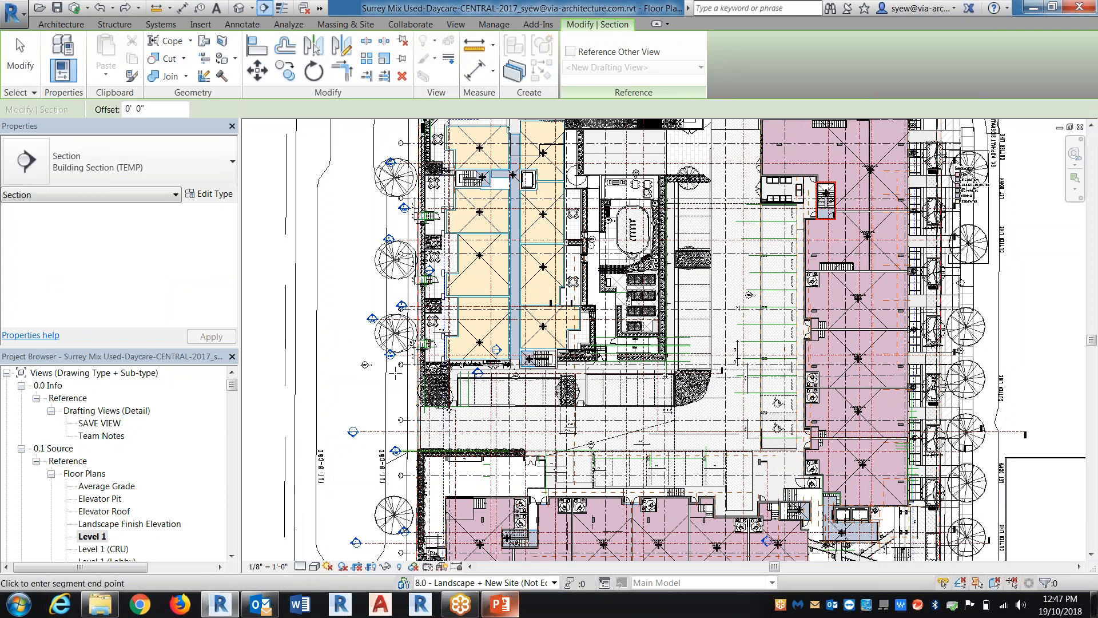
pyautogui.click(619, 378)
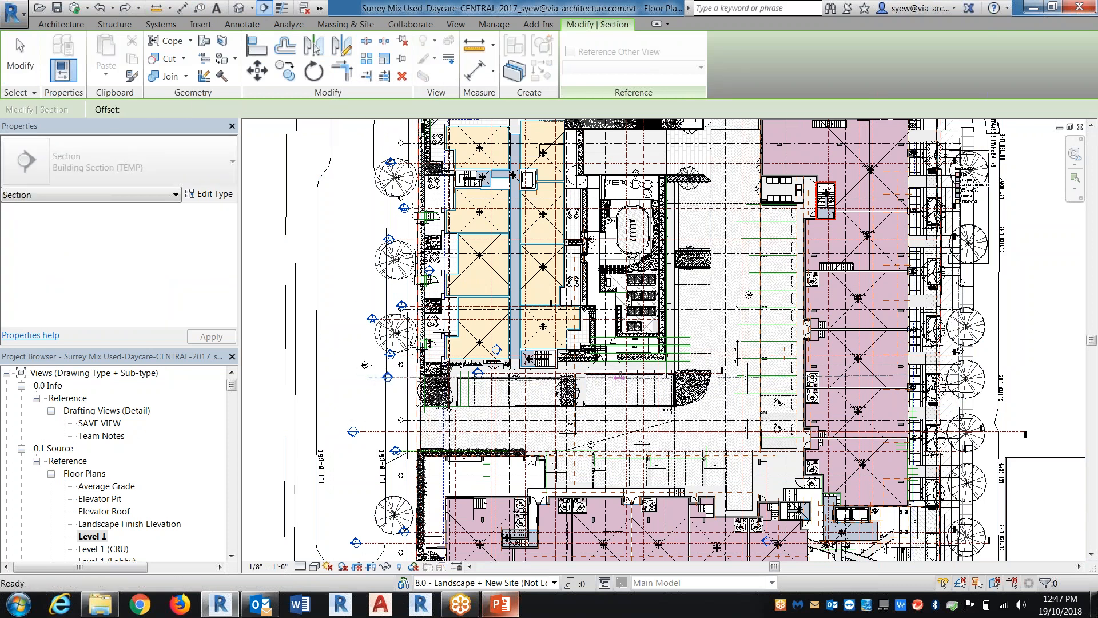
pyautogui.rightClick(536, 375)
pyautogui.click(566, 124)
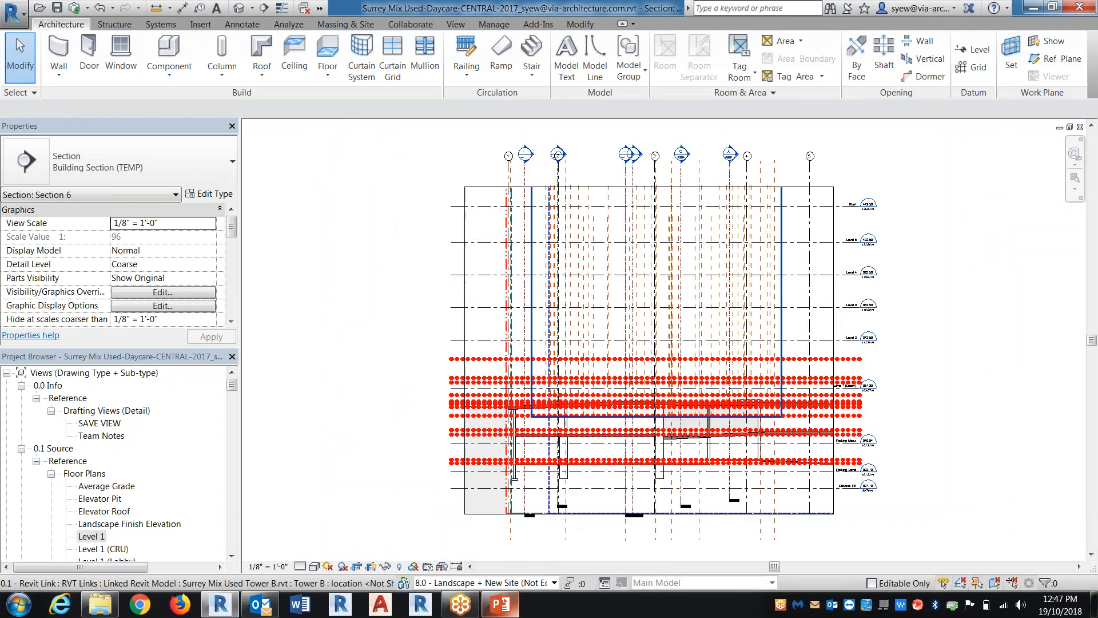
# Hide the Site model category and all annotation categories in the new section view
pyautogui.press('v')
pyautogui.press('g')
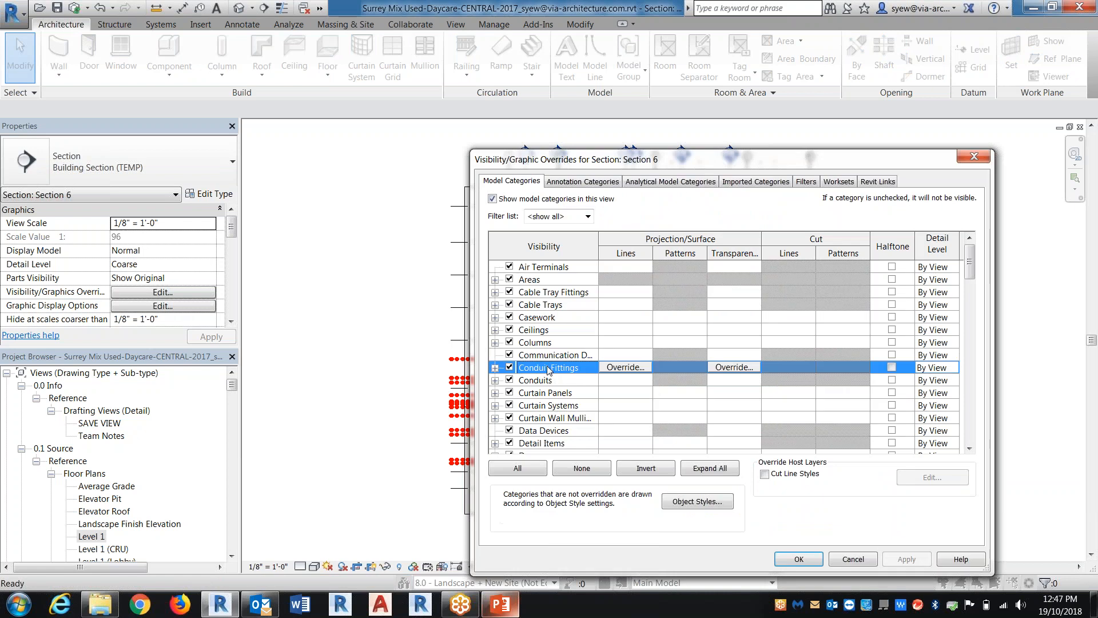
pyautogui.press('s')
pyautogui.click(509, 417)
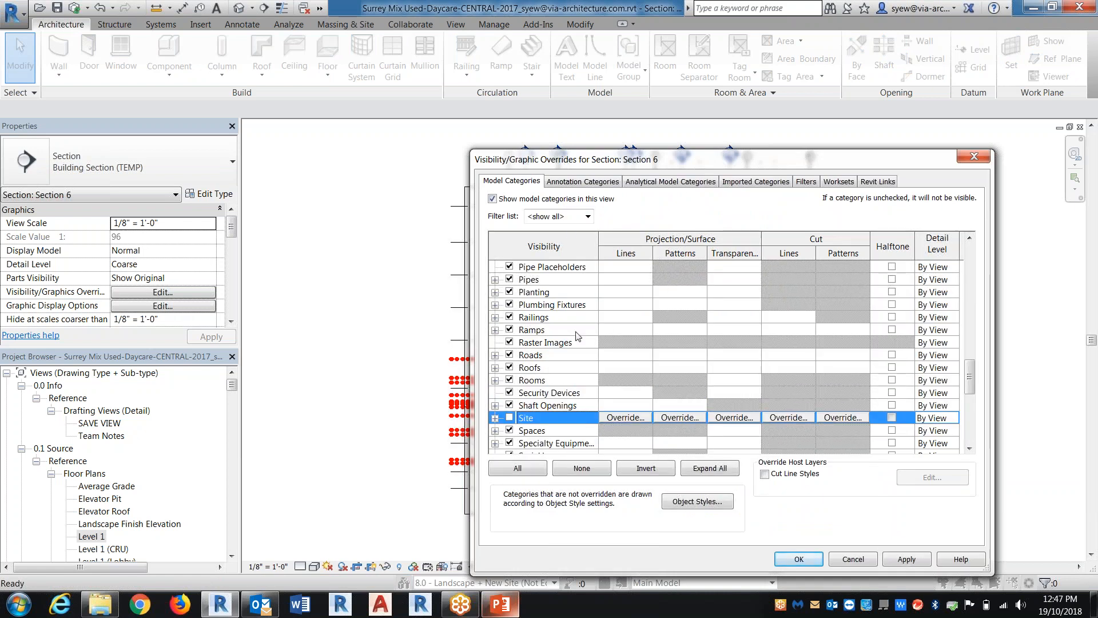
pyautogui.click(582, 181)
pyautogui.click(492, 199)
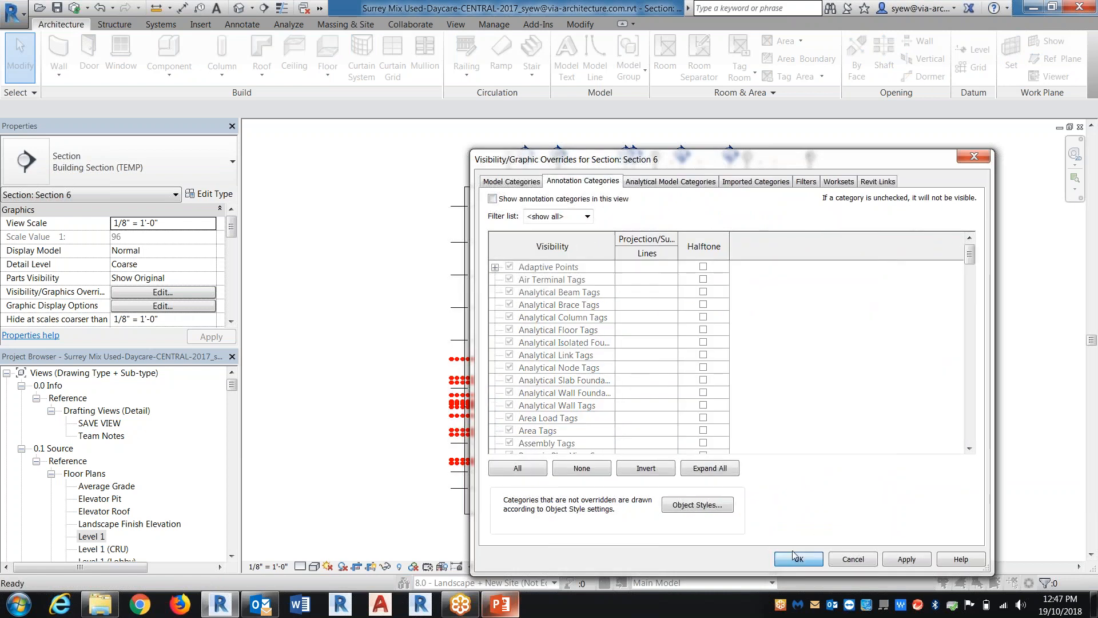
pyautogui.click(798, 559)
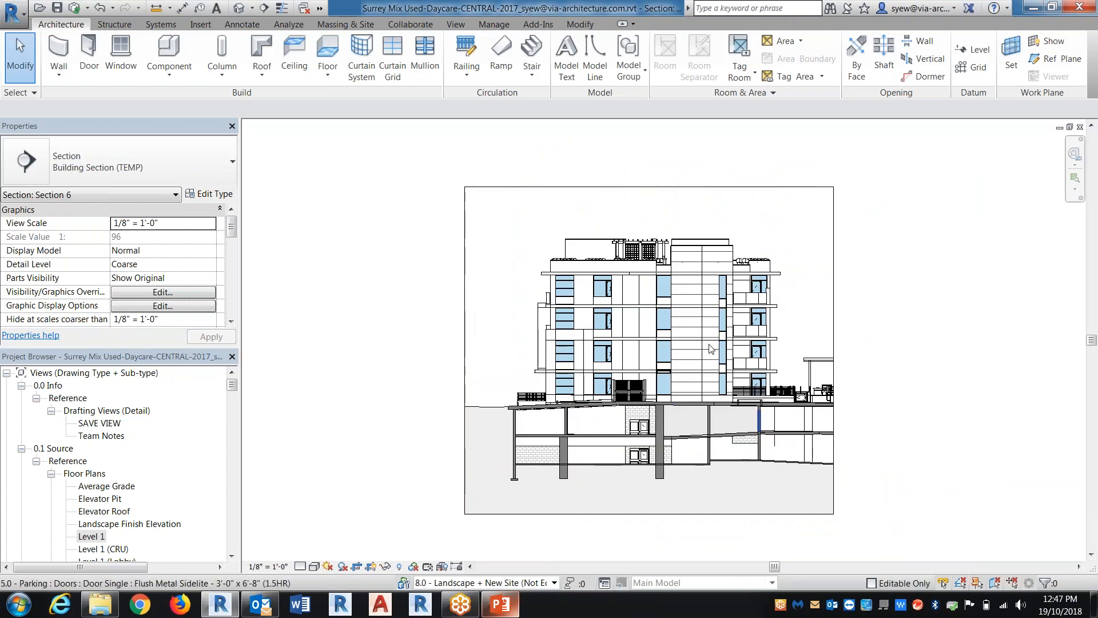
# Set the section view's sun setting to a Still solar study using the June 21 - 10am preset
pyautogui.scroll(2, 664, 321)
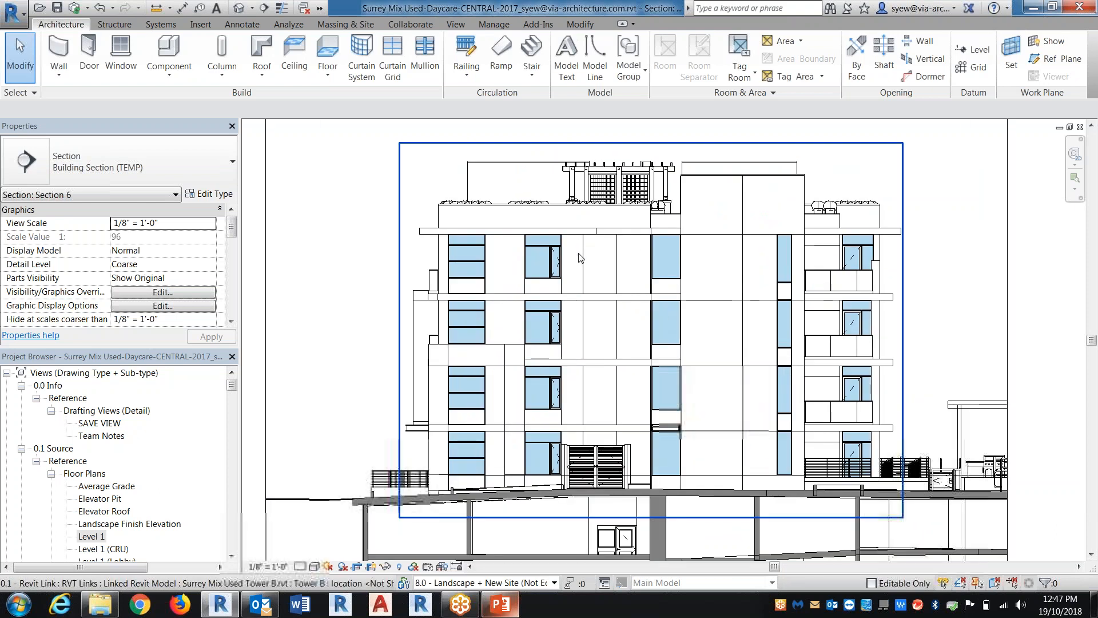
pyautogui.click(313, 566)
pyautogui.click(355, 457)
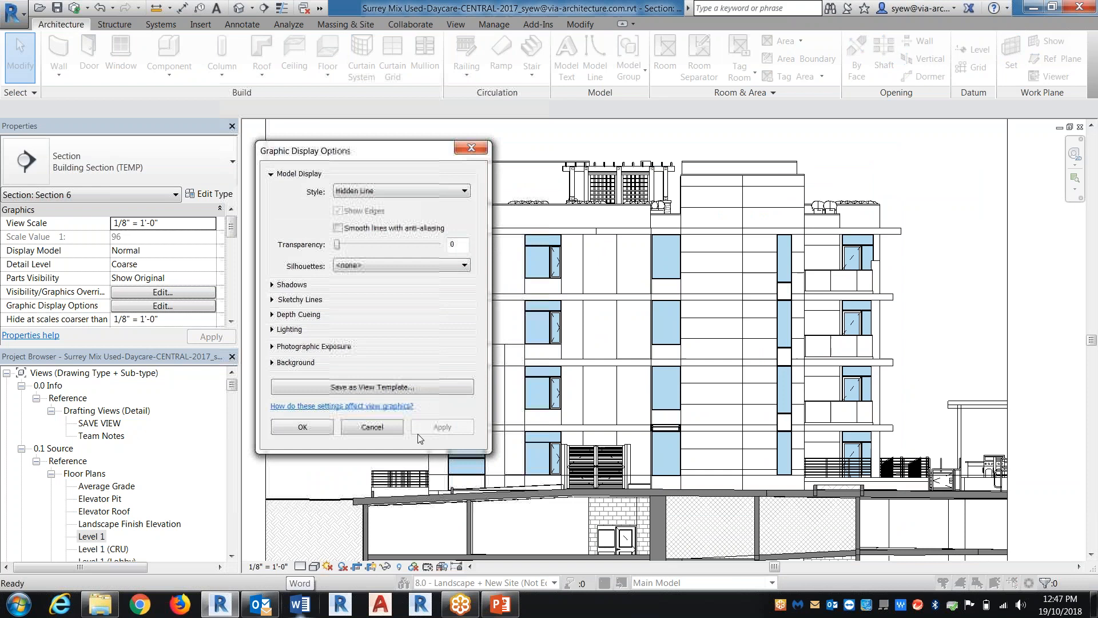
pyautogui.click(272, 329)
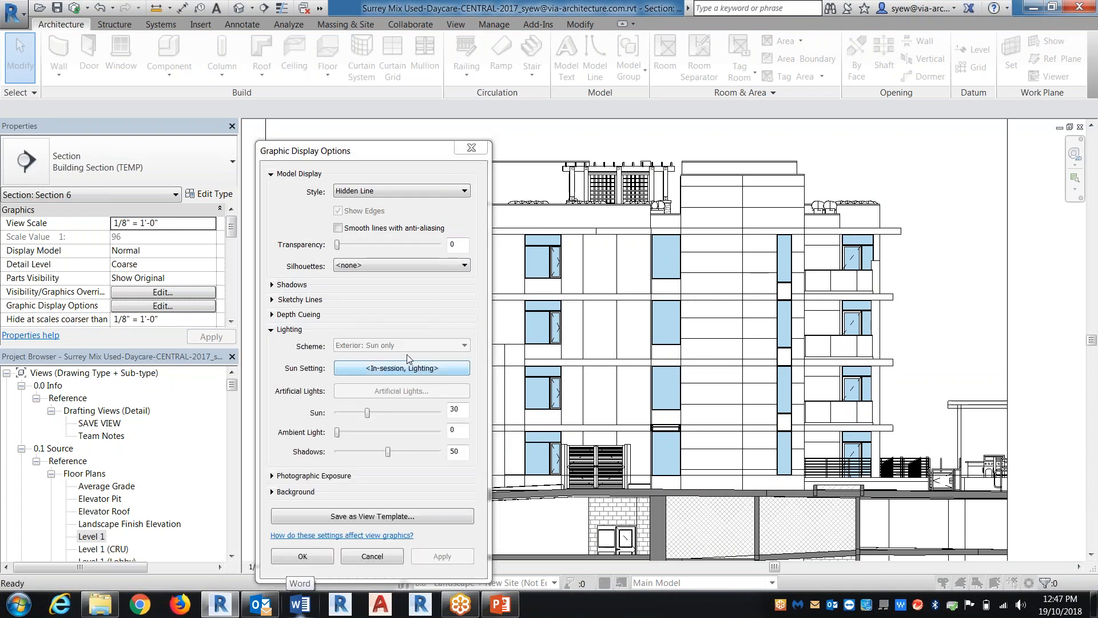
pyautogui.click(401, 368)
pyautogui.click(546, 244)
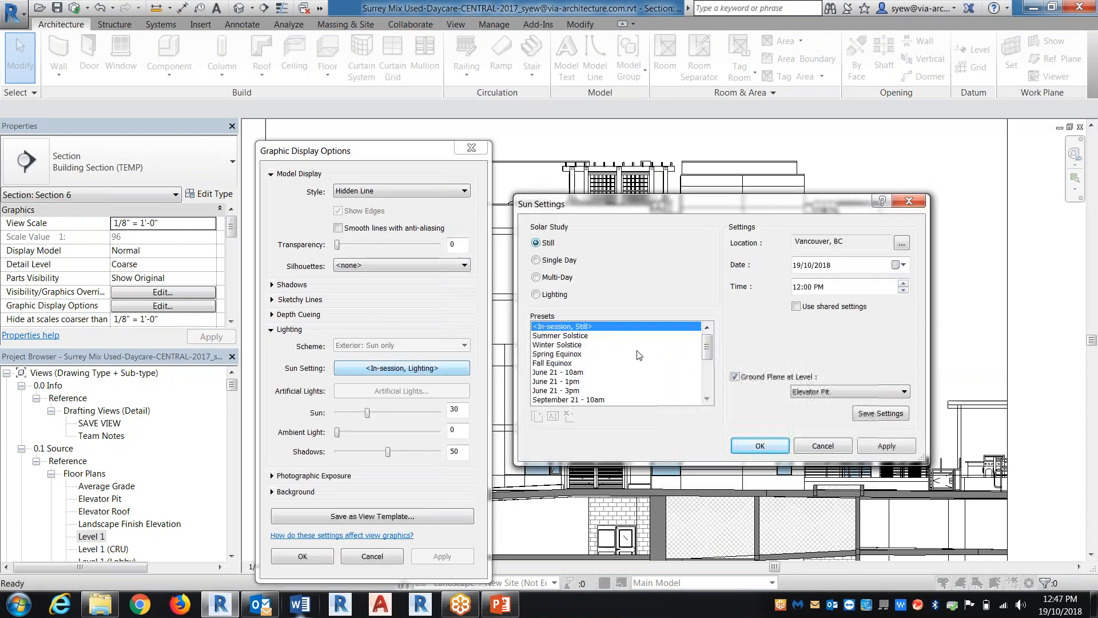
pyautogui.click(560, 372)
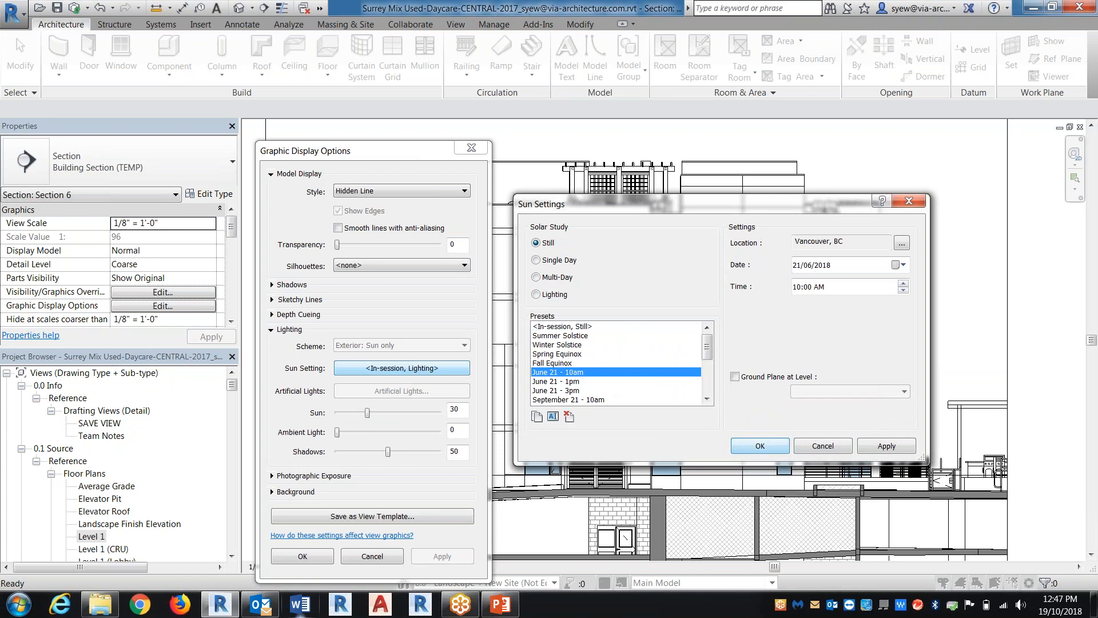
pyautogui.click(754, 446)
pyautogui.press('Return')
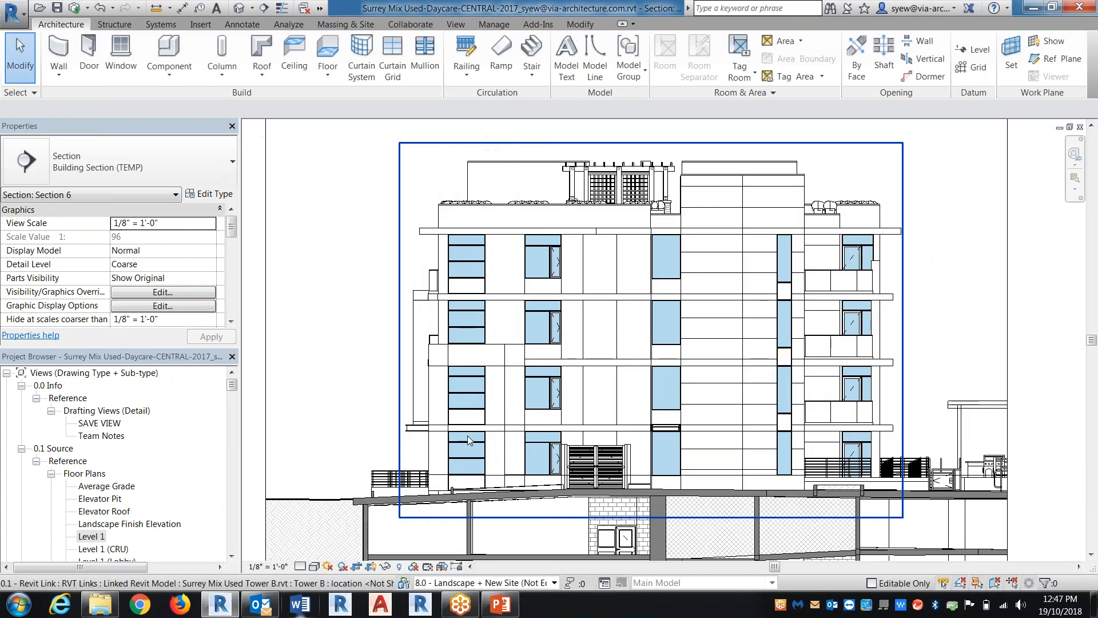